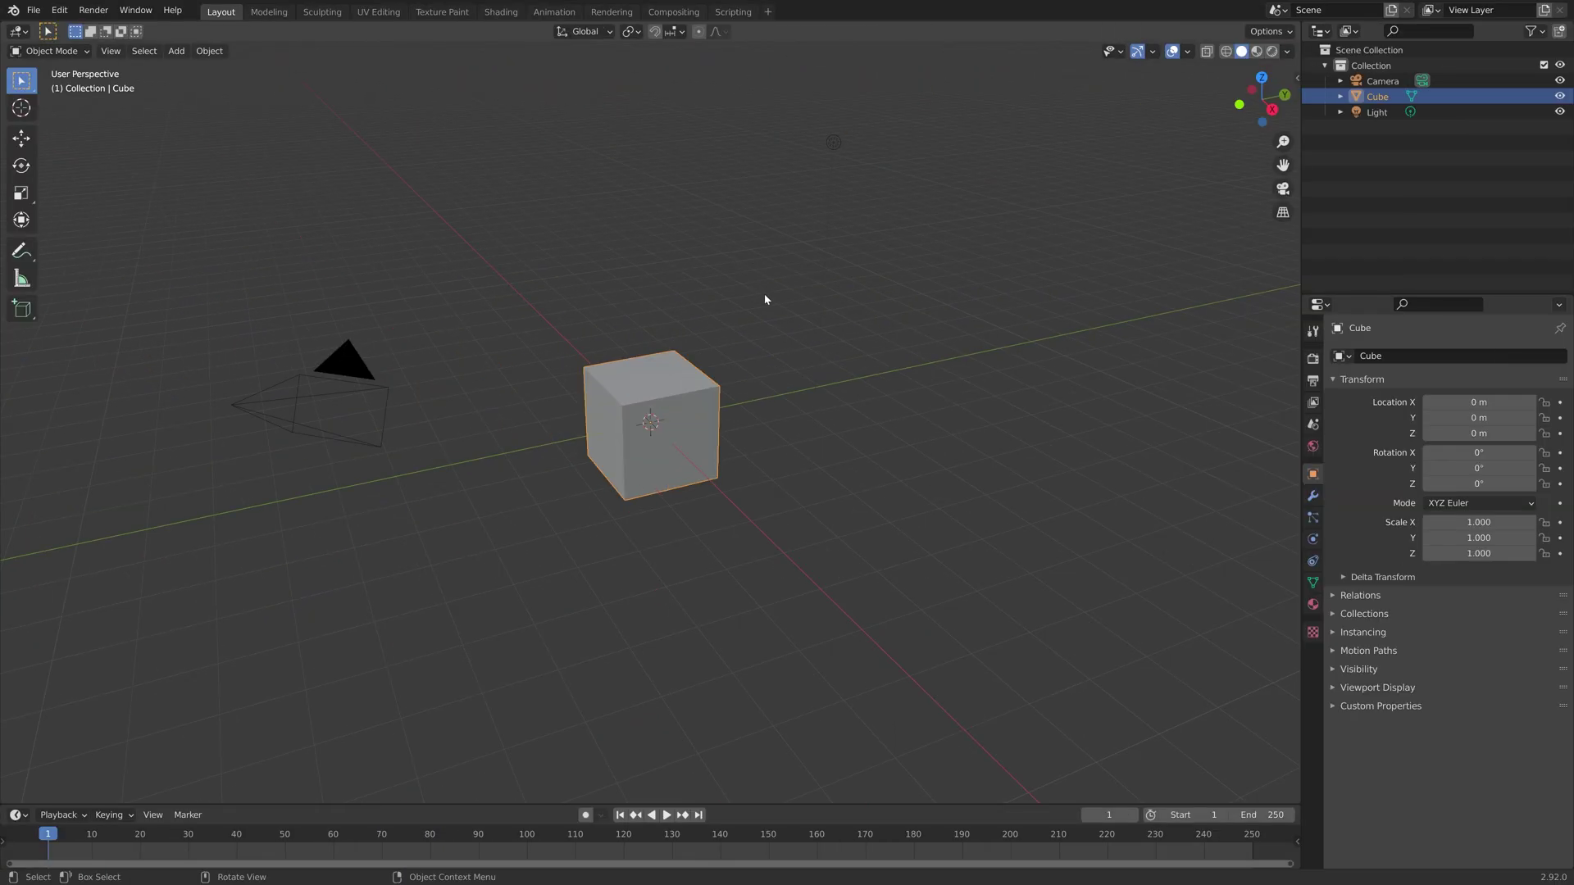
# - Delete the default light from the scene
pyautogui.click(832, 145)
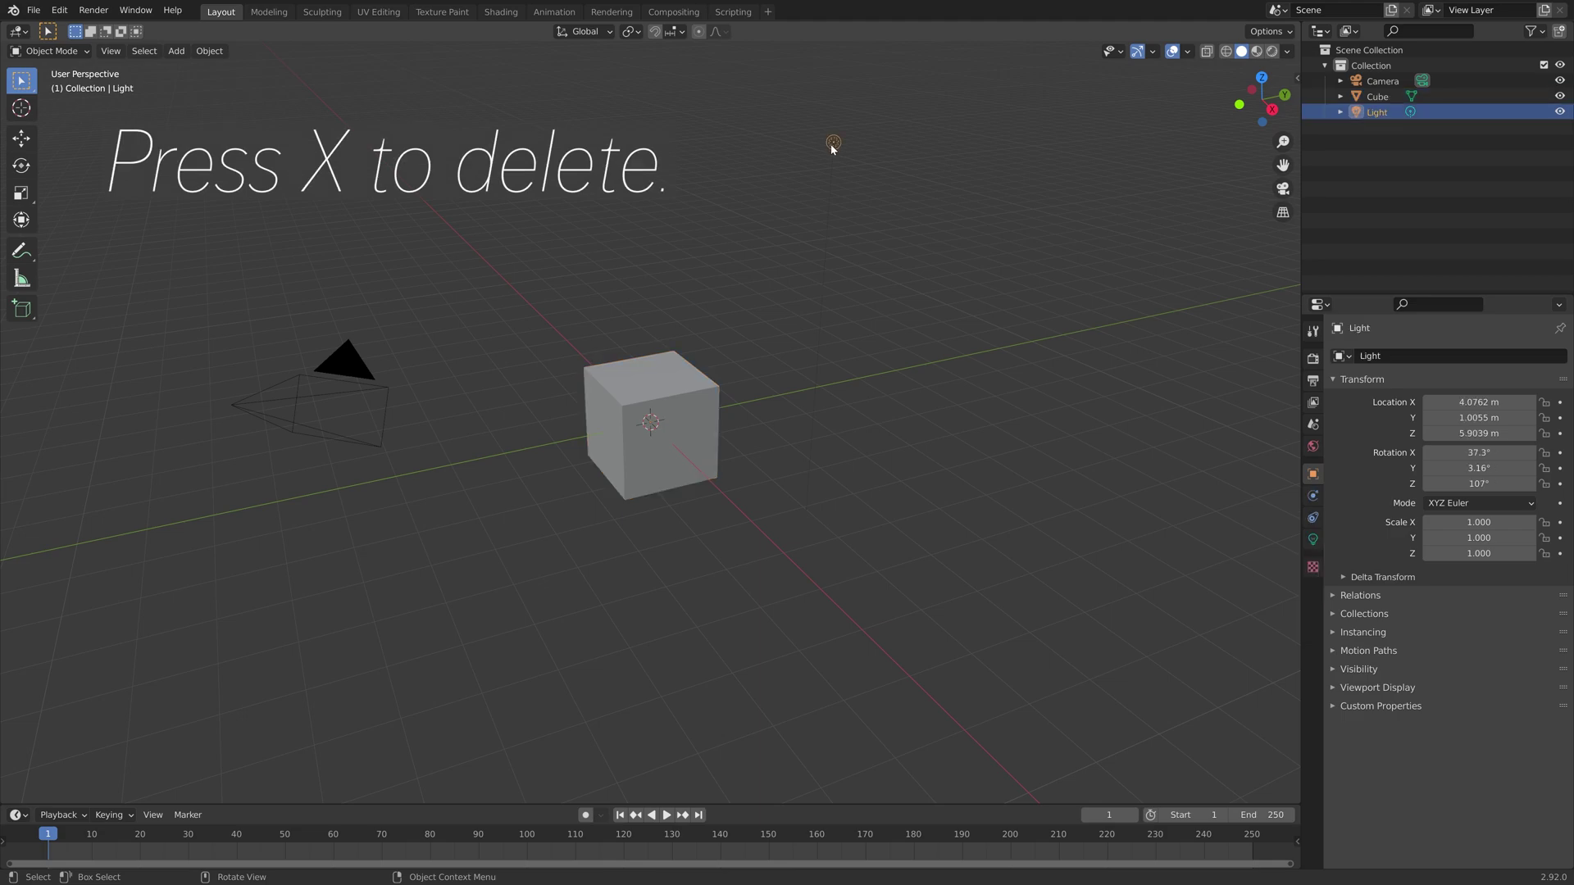
pyautogui.press('x')
pyautogui.click(780, 240)
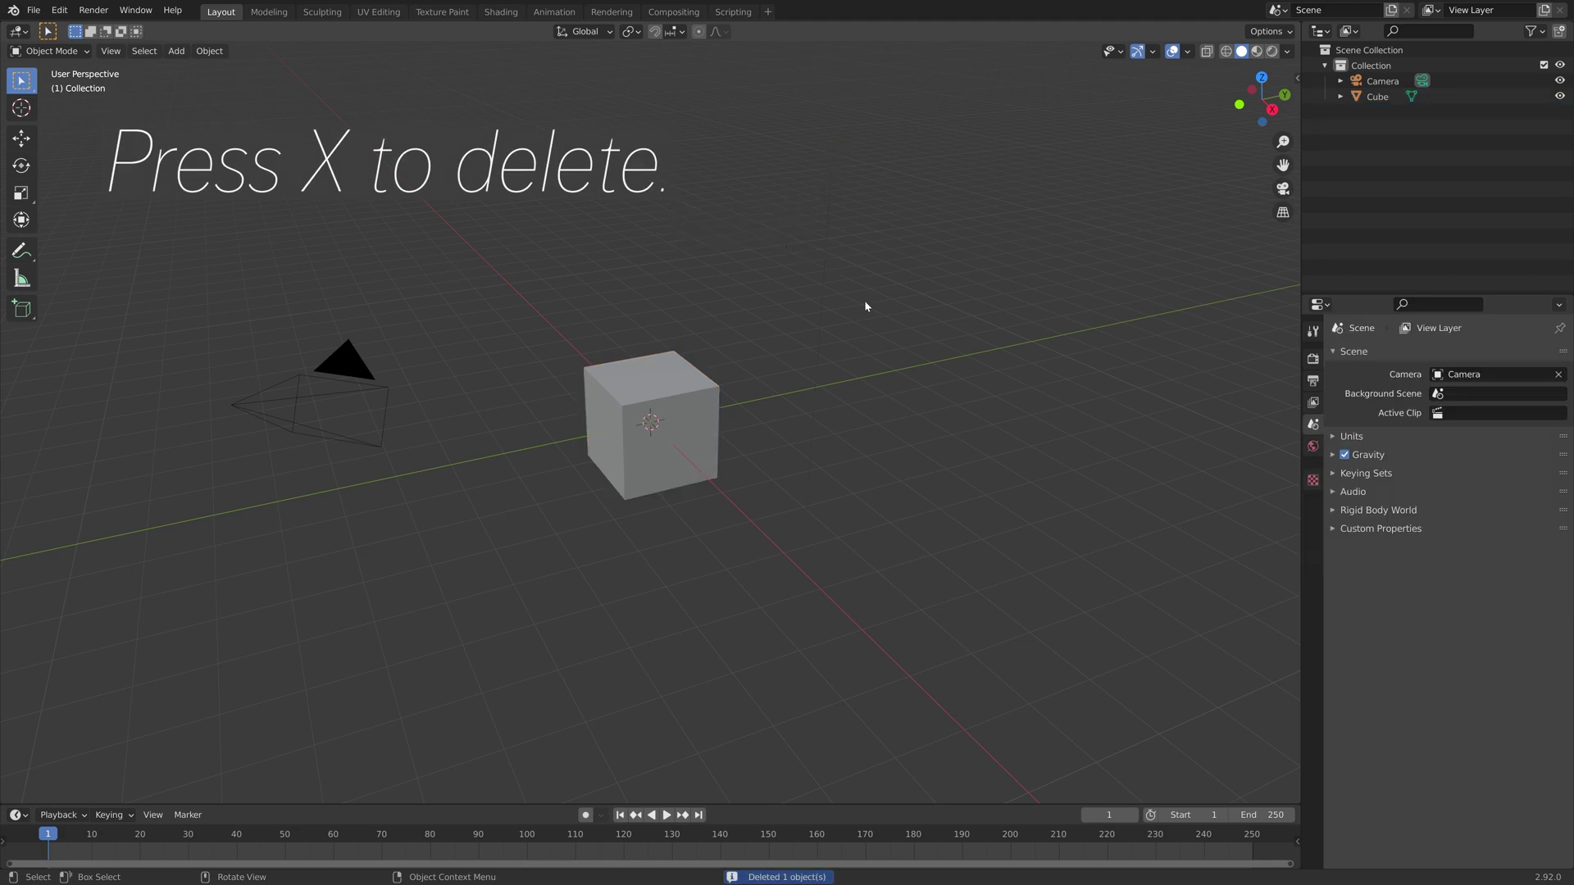
# - Add an Array modifier to the default cube with a count of 10
pyautogui.click(713, 393)
pyautogui.click(1312, 496)
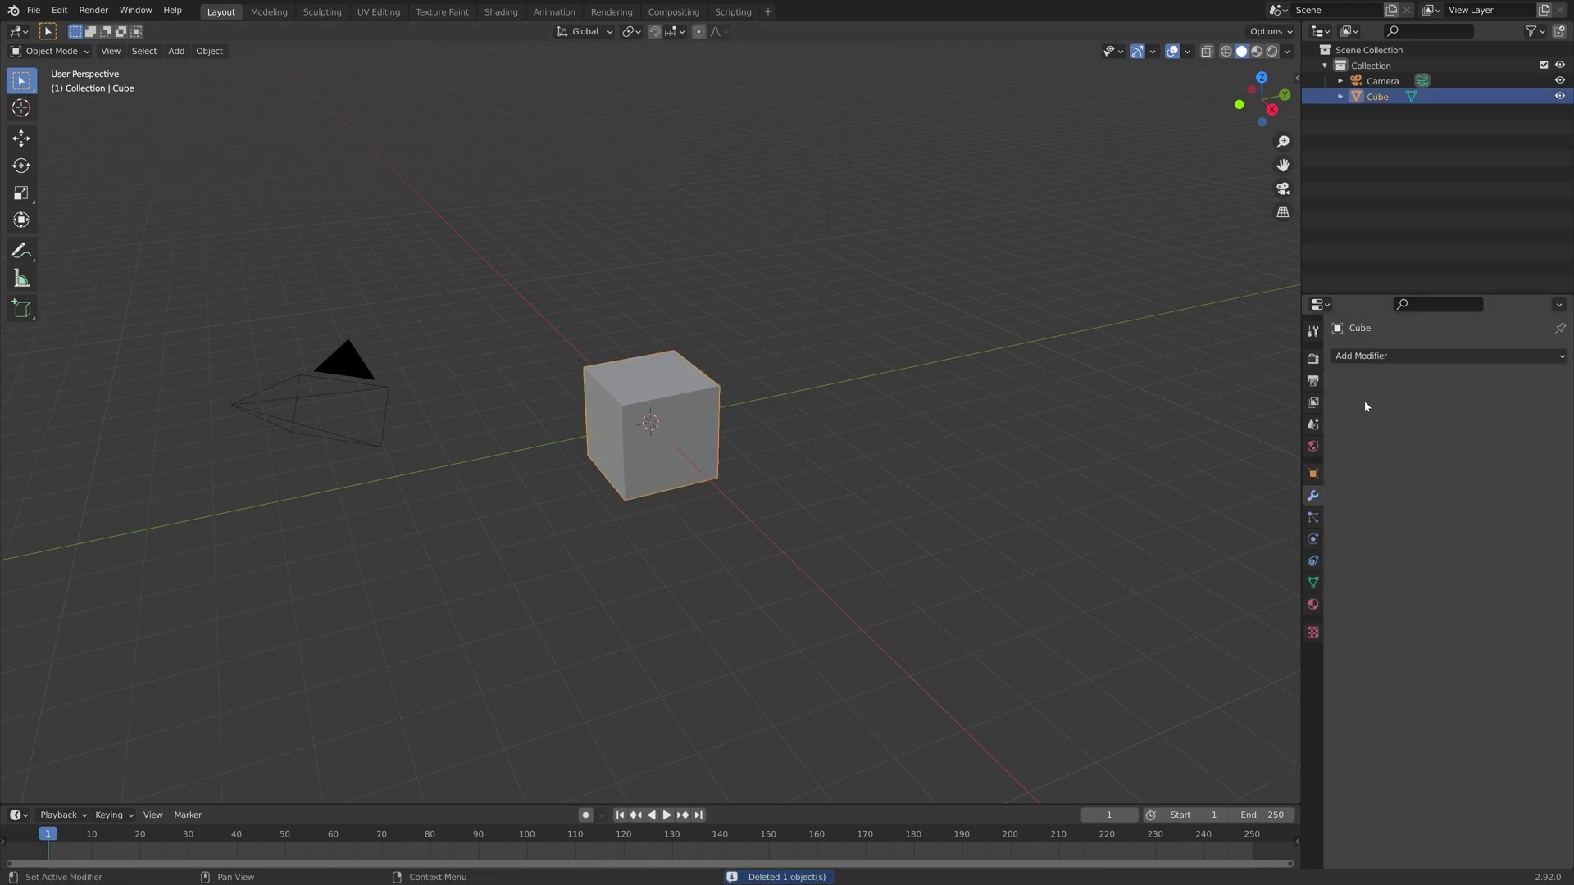
pyautogui.click(1378, 357)
pyautogui.click(1238, 399)
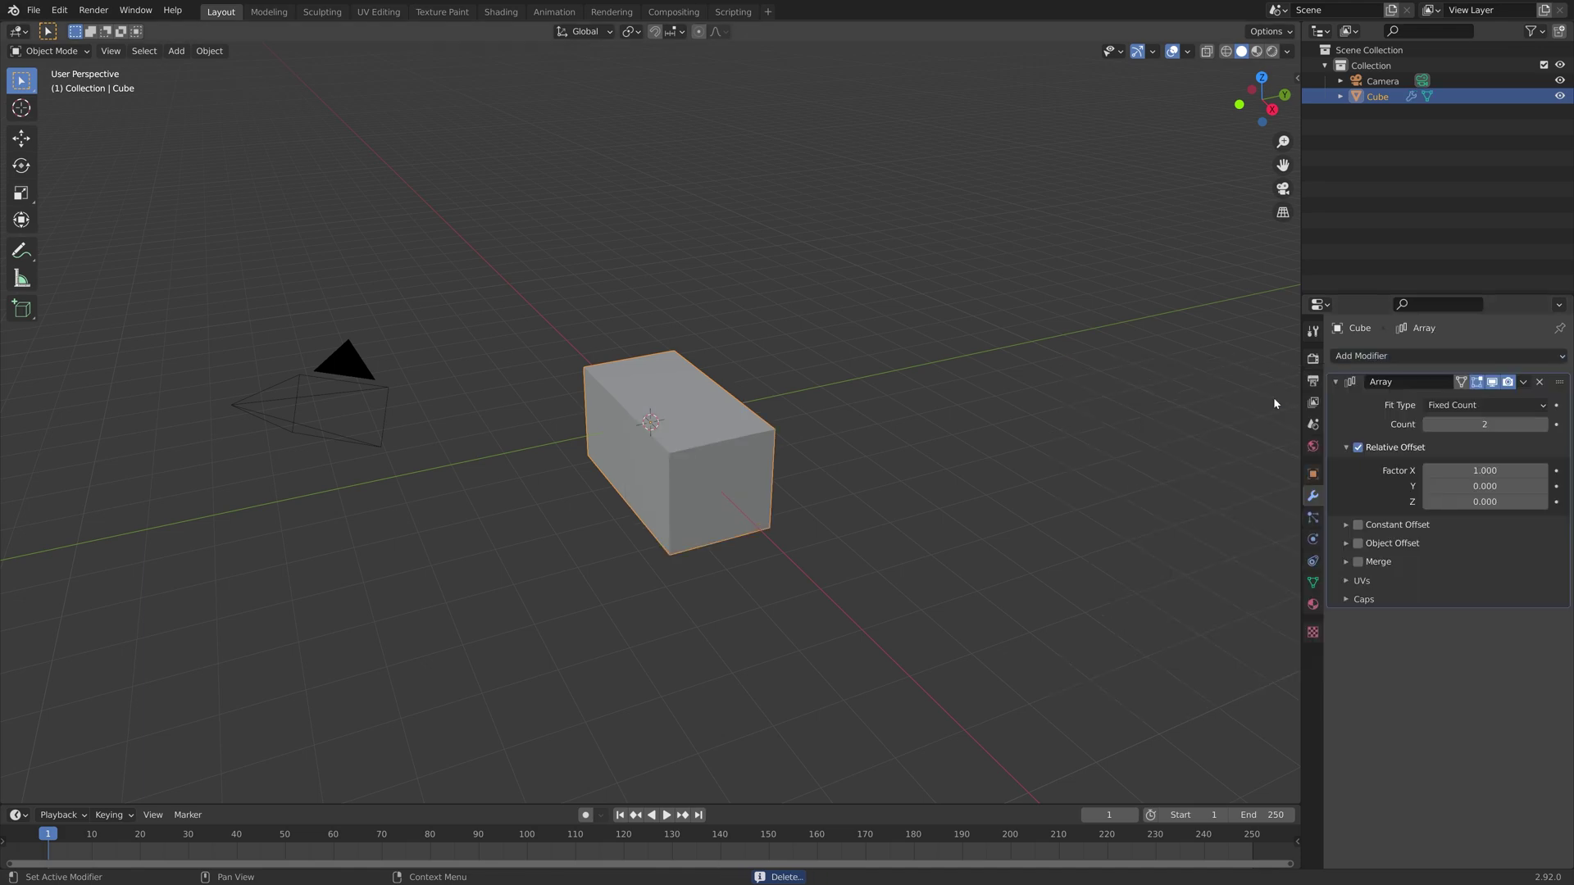
pyautogui.click(1485, 424)
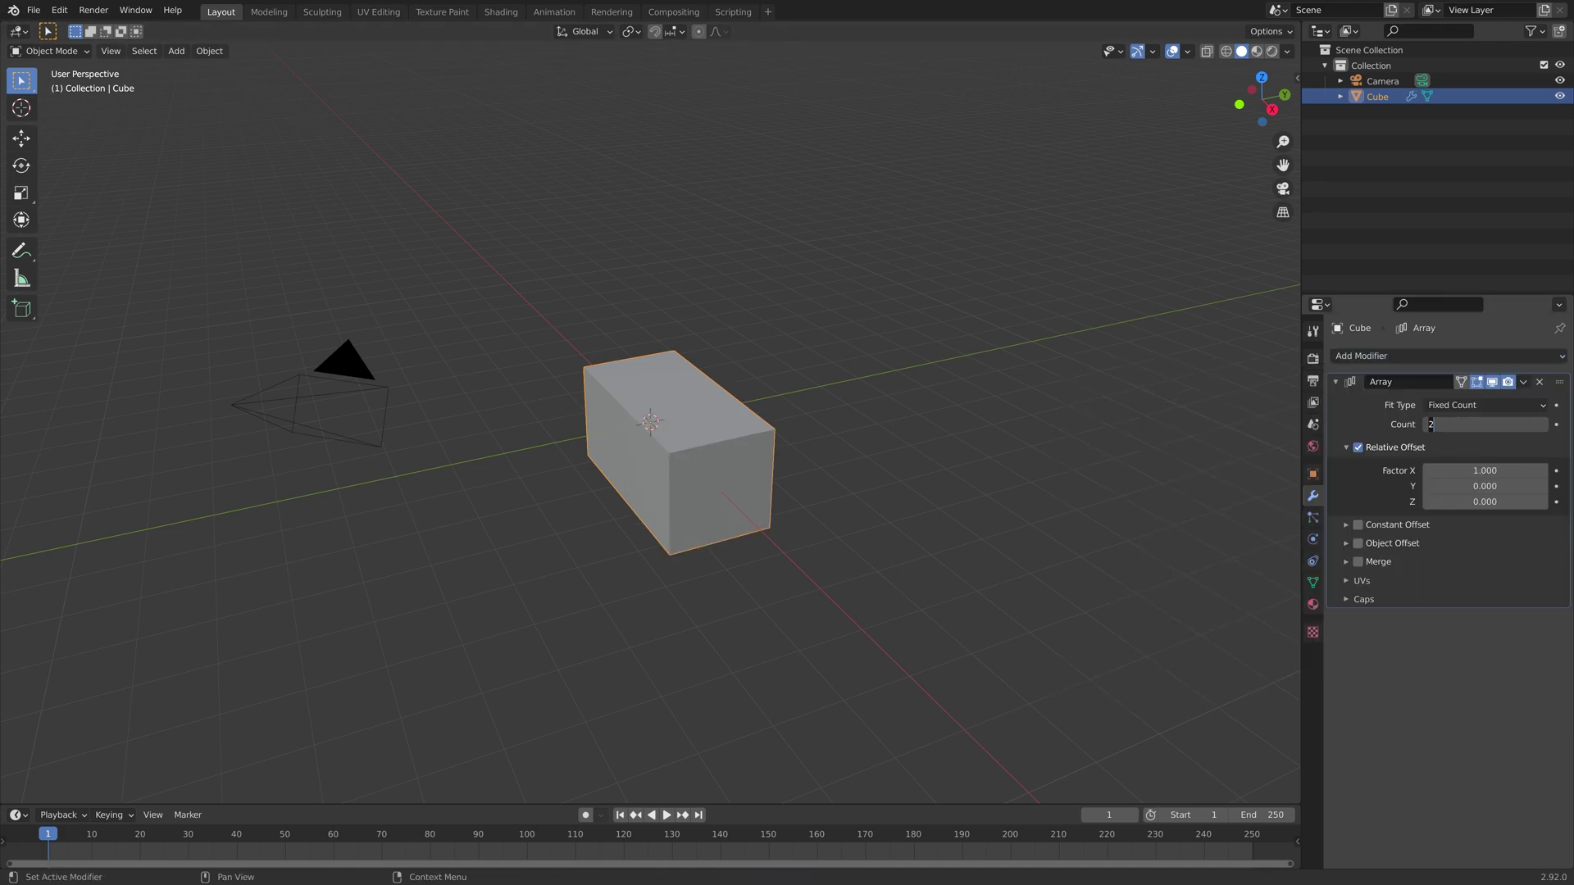
pyautogui.write('10')
pyautogui.press('Return')
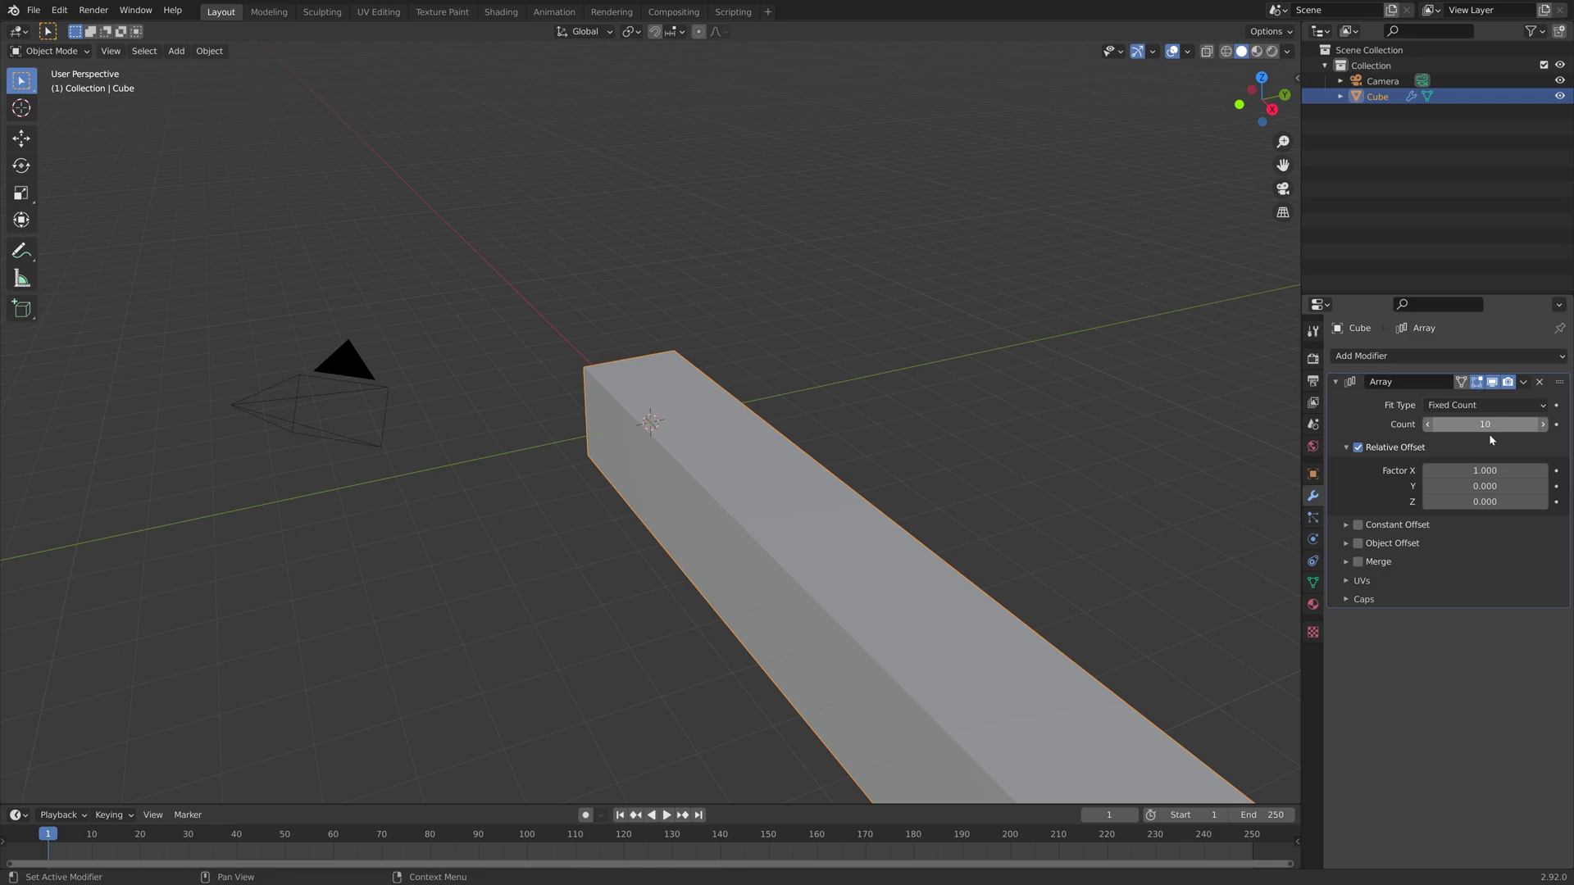
# - Set the array's relative offset Factor X to 1.01
pyautogui.click(1487, 470)
pyautogui.write('1.0')
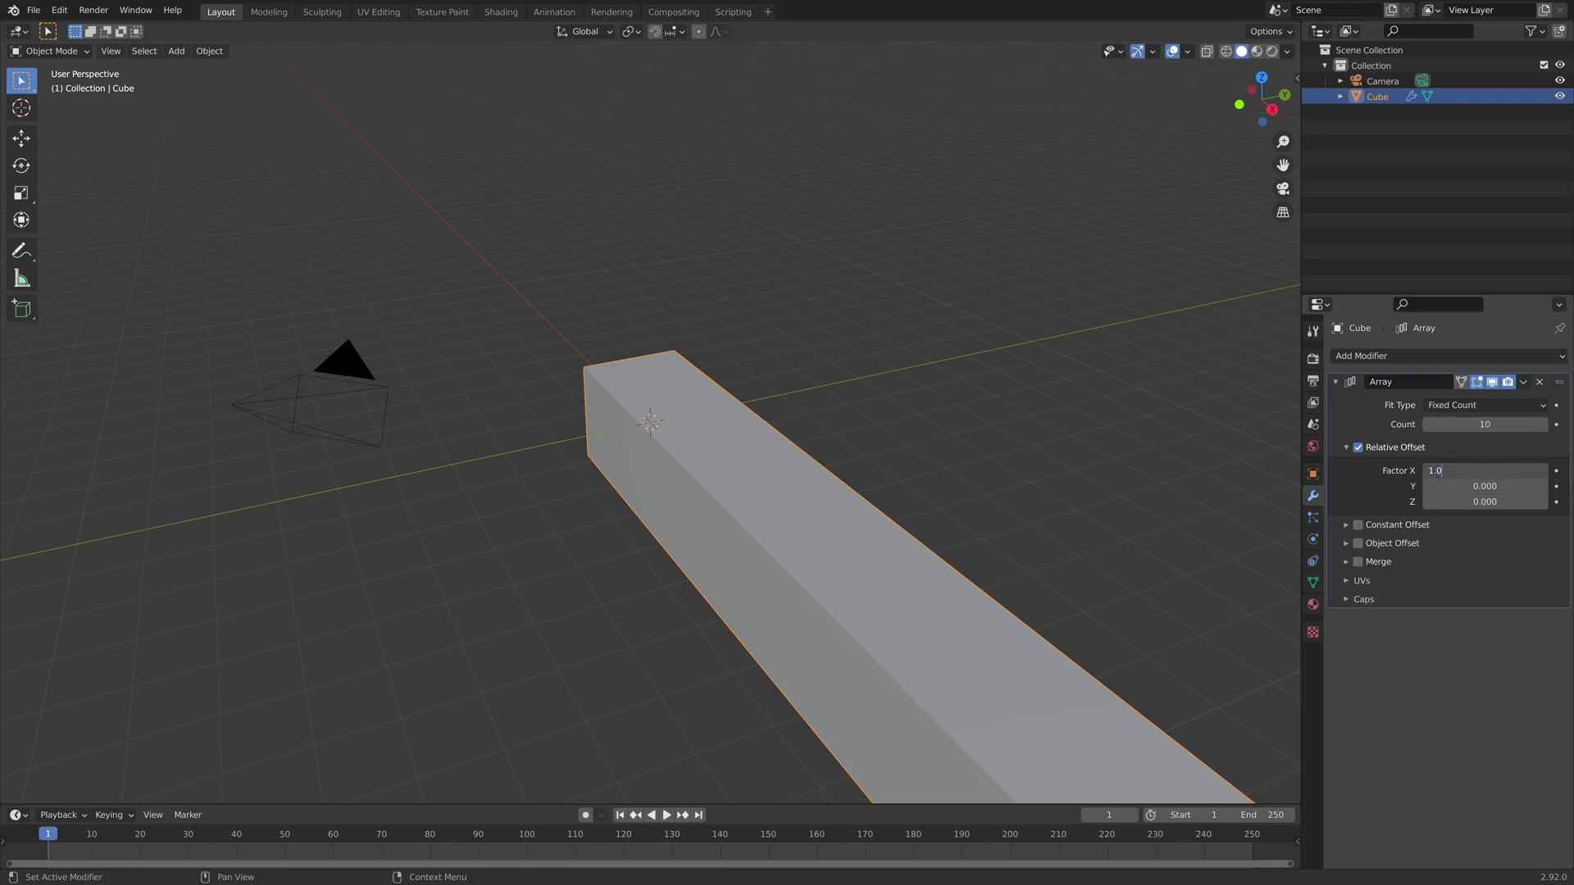
pyautogui.write('1')
pyautogui.press('Return')
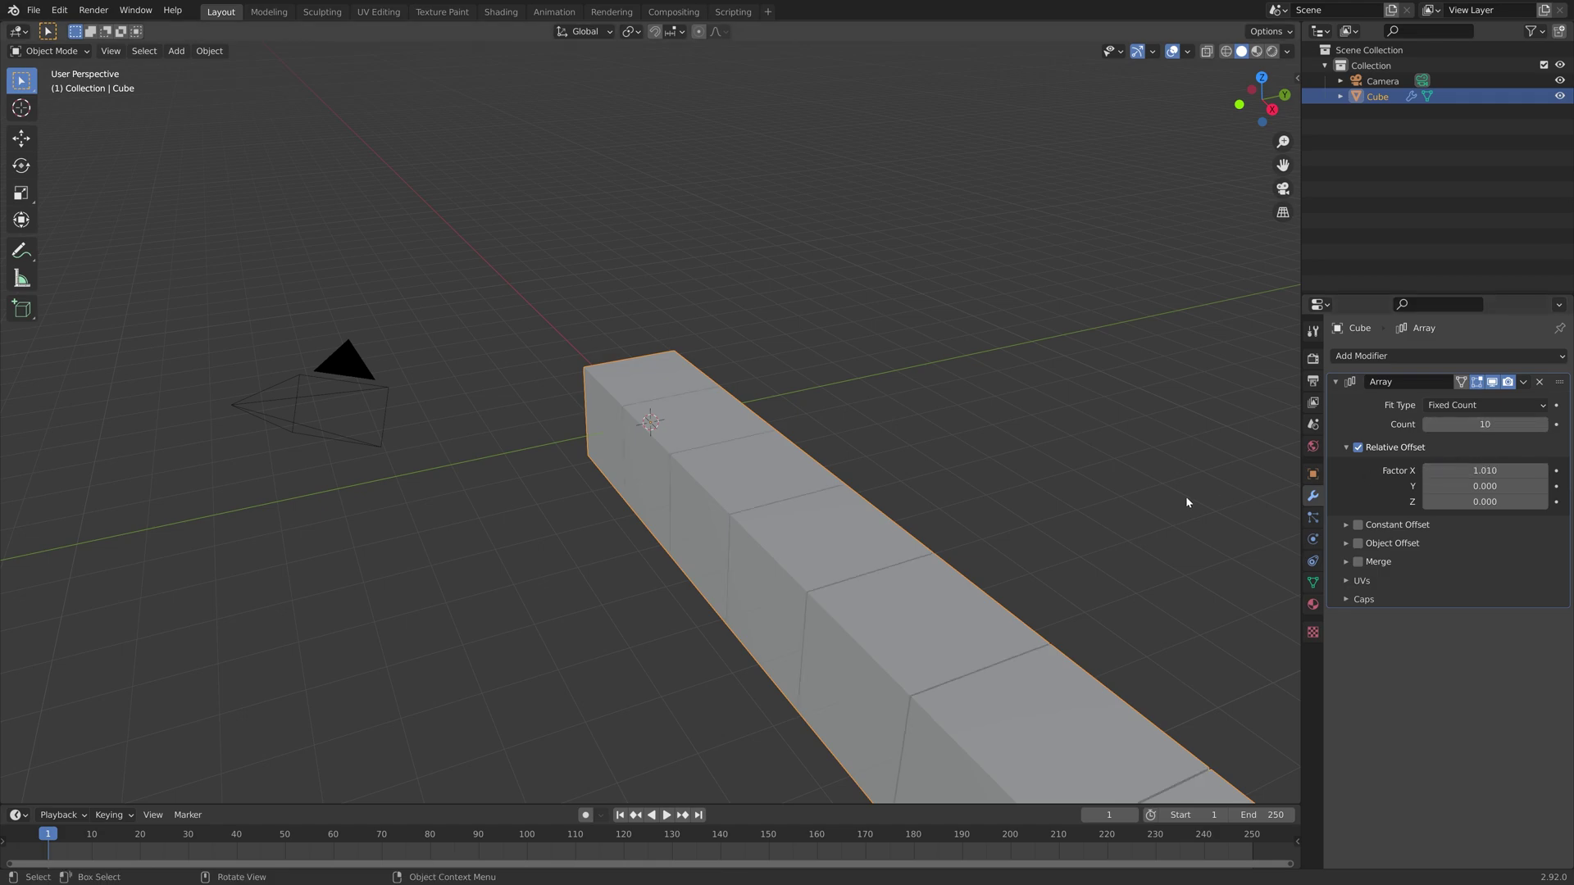
pyautogui.scroll(-5, 1141, 498)
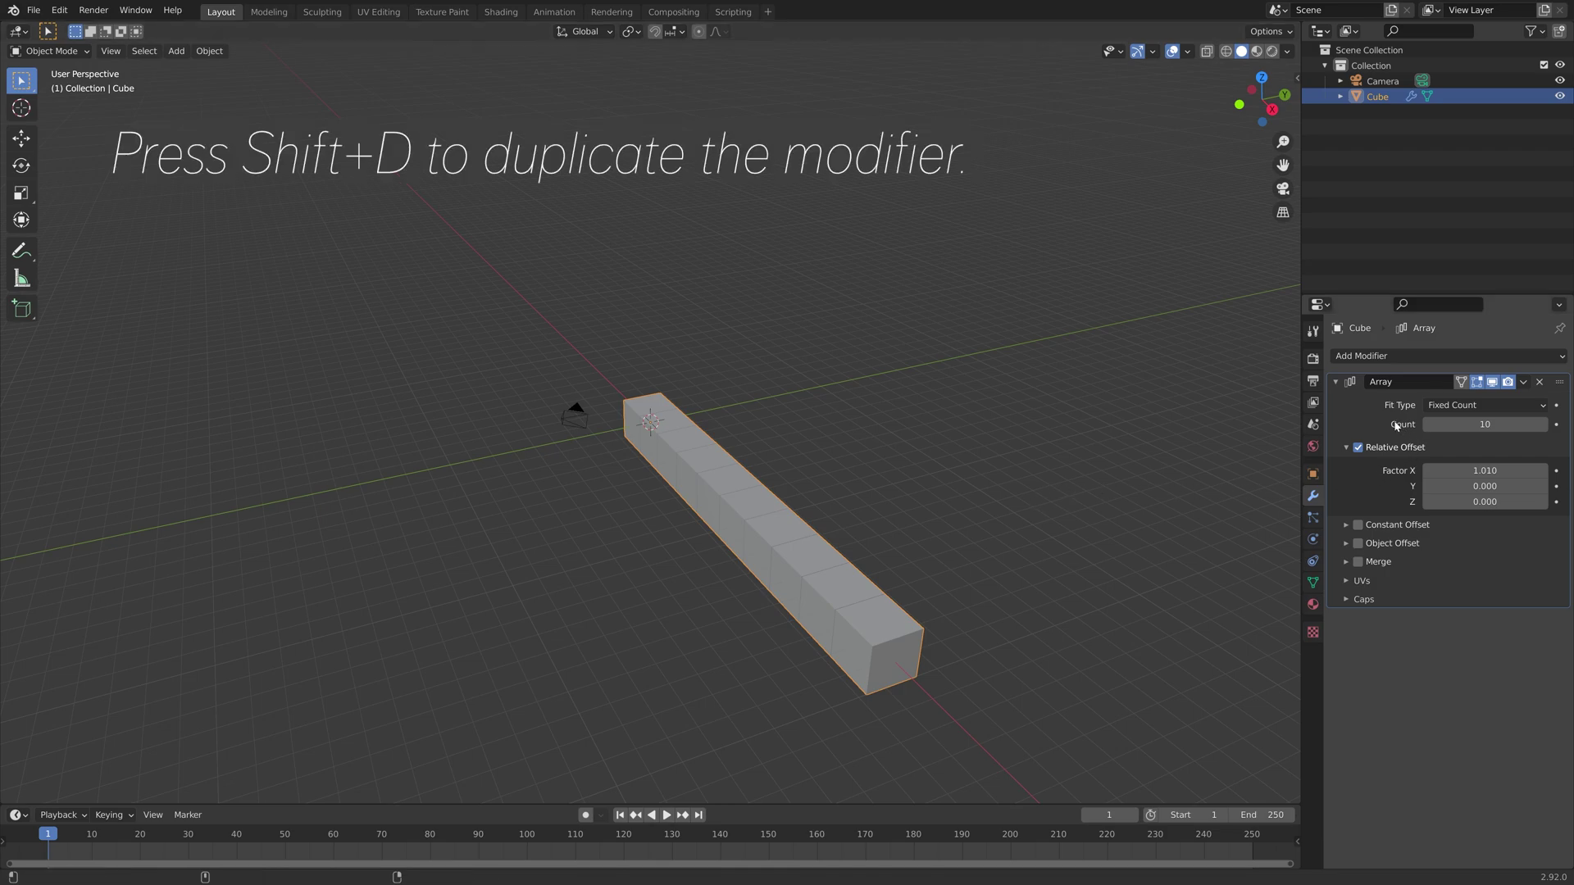
# - Duplicate the Array modifier and set the copy's relative offset to 0 in X and 1.01 in Y
pyautogui.hotkey('shift', 'd')
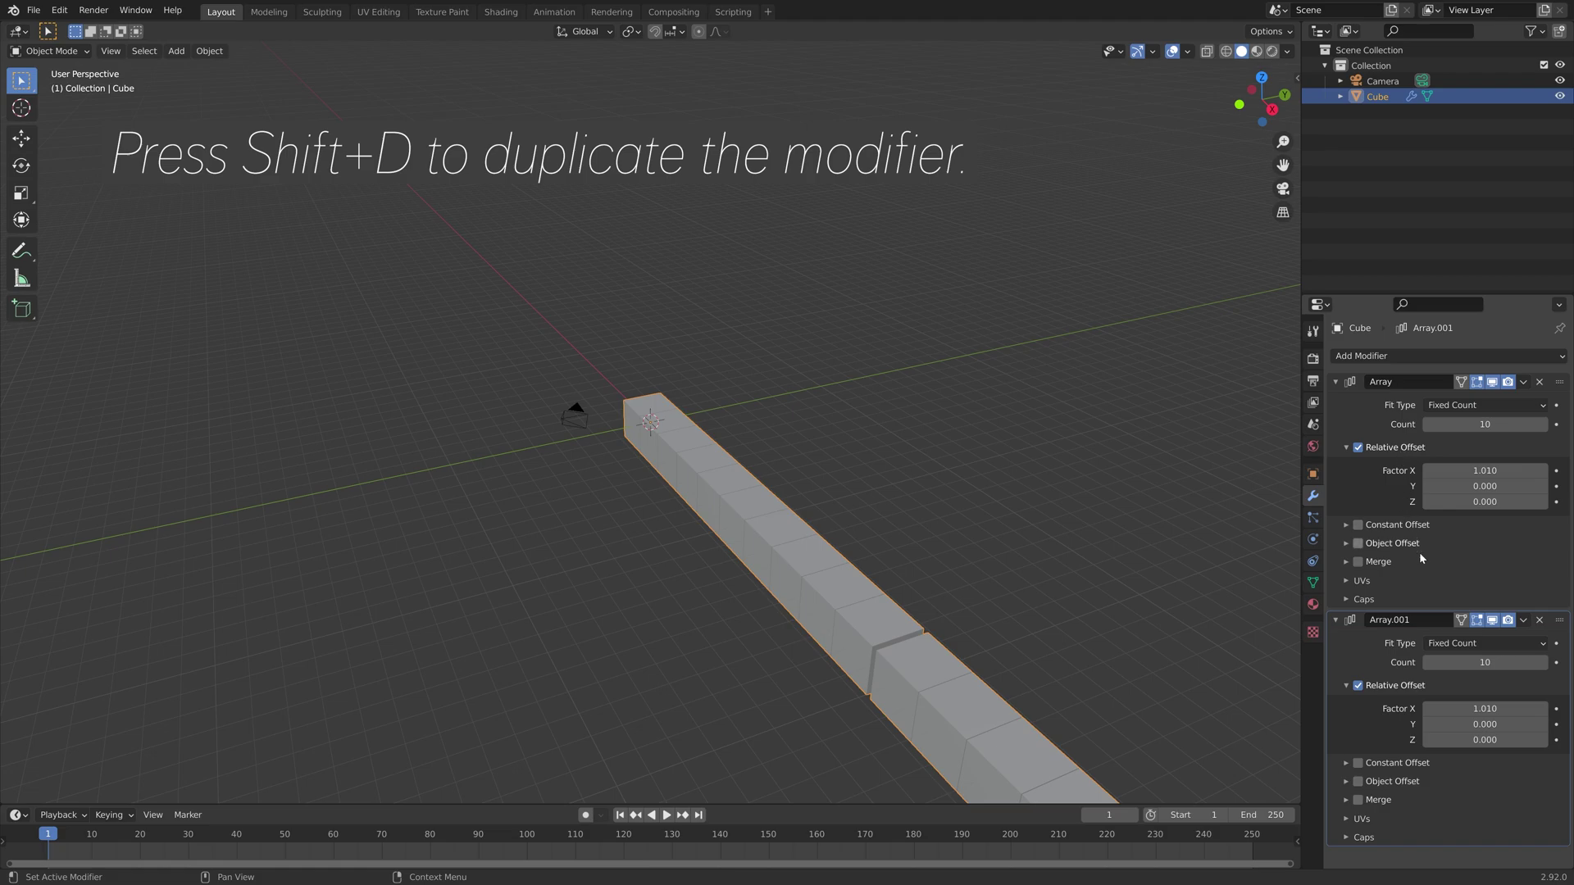
pyautogui.click(1488, 708)
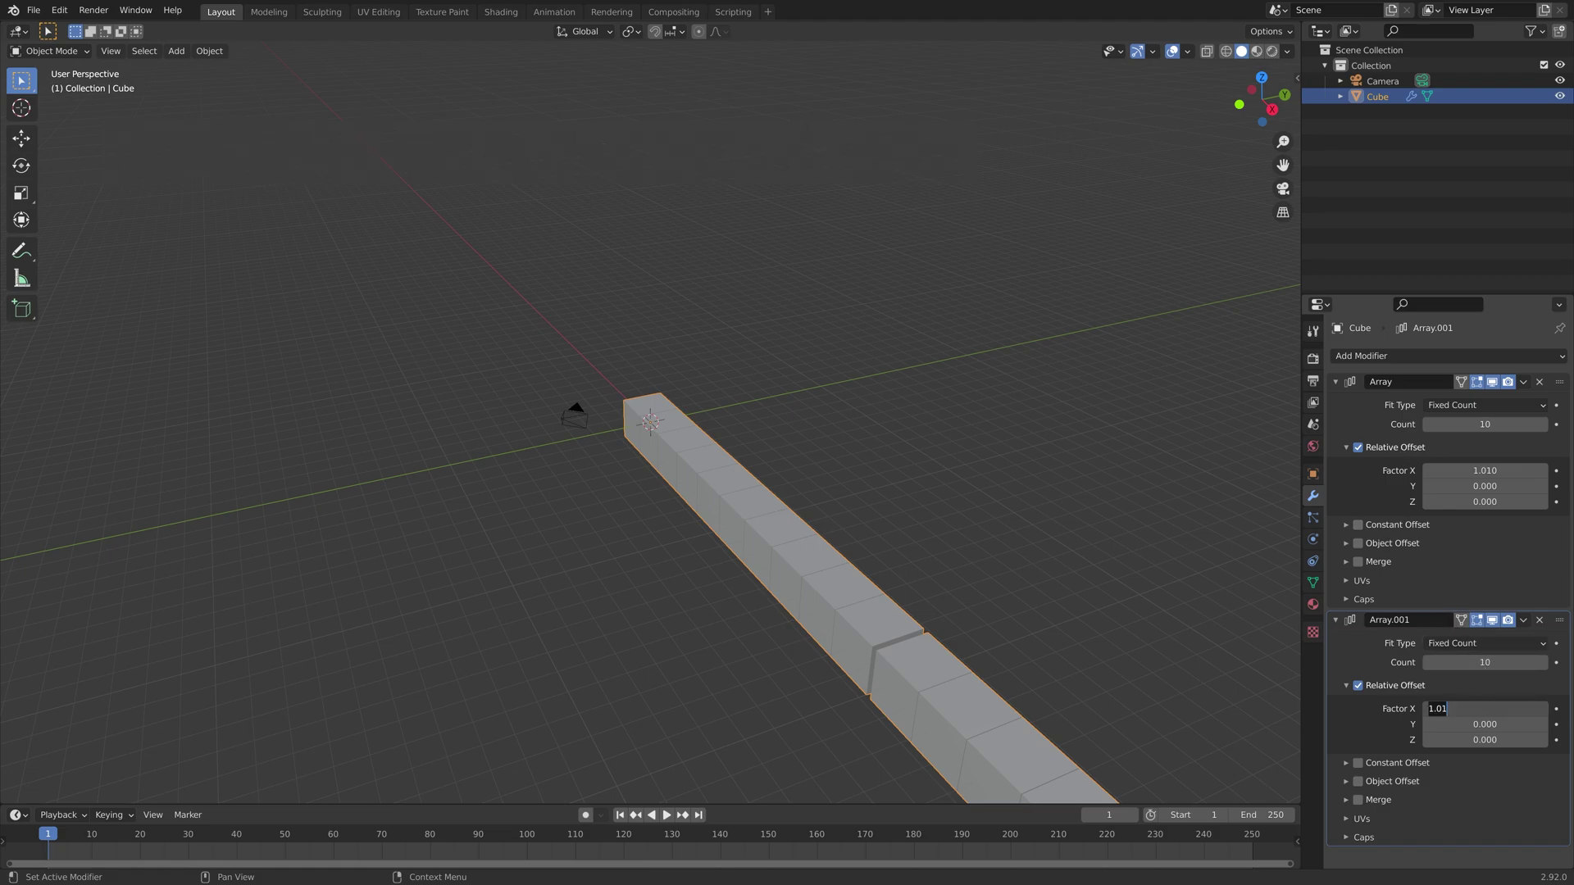
pyautogui.write('0')
pyautogui.press('Return')
pyautogui.click(1484, 724)
pyautogui.write('1.0')
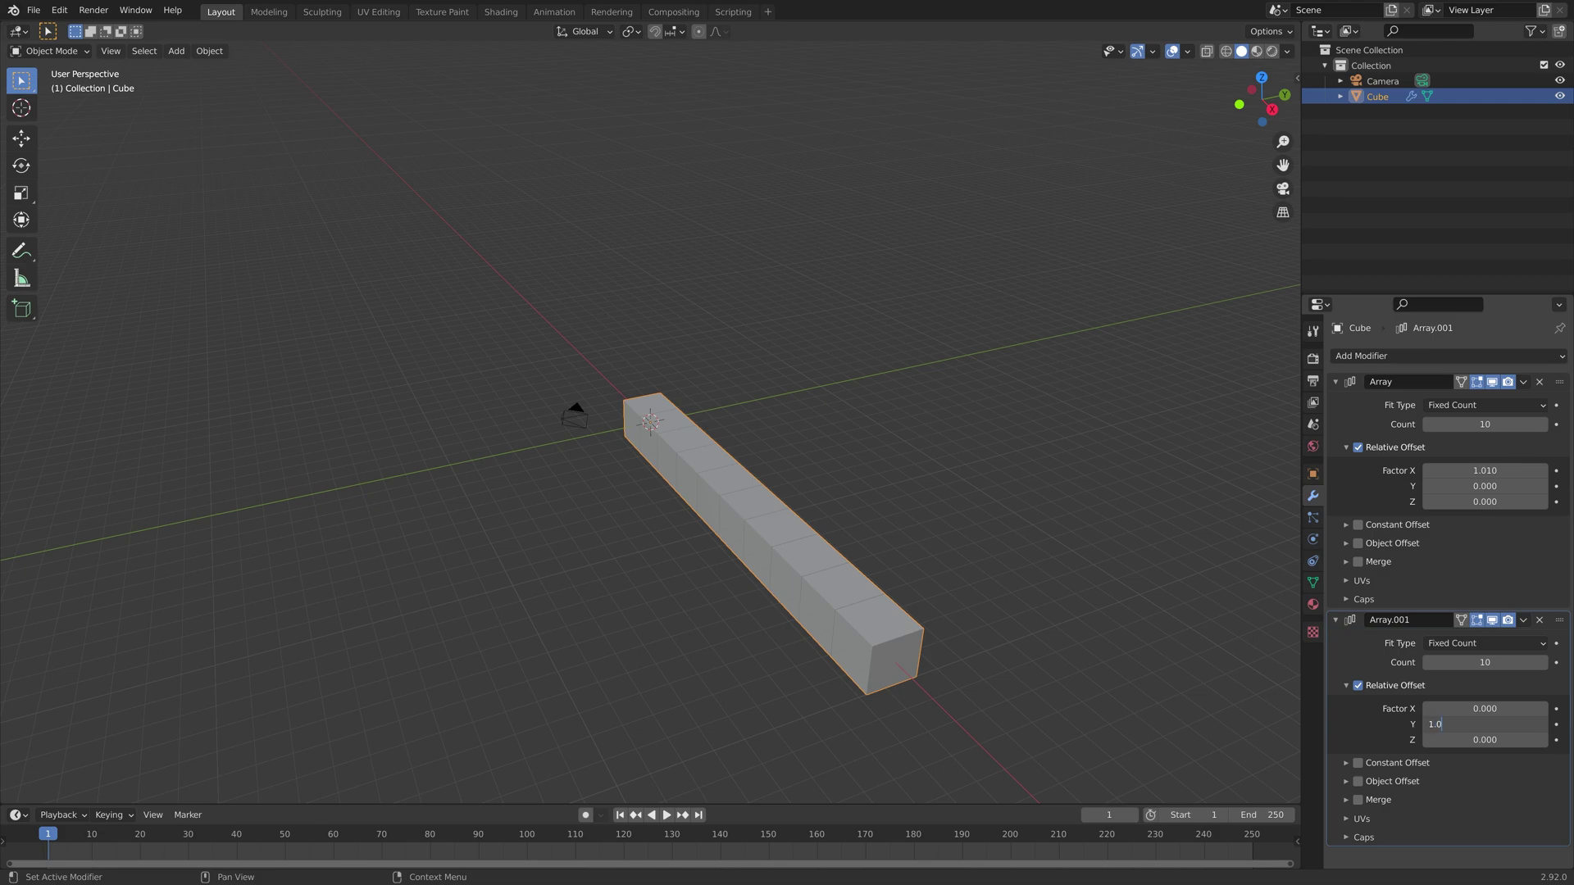
pyautogui.press('Return')
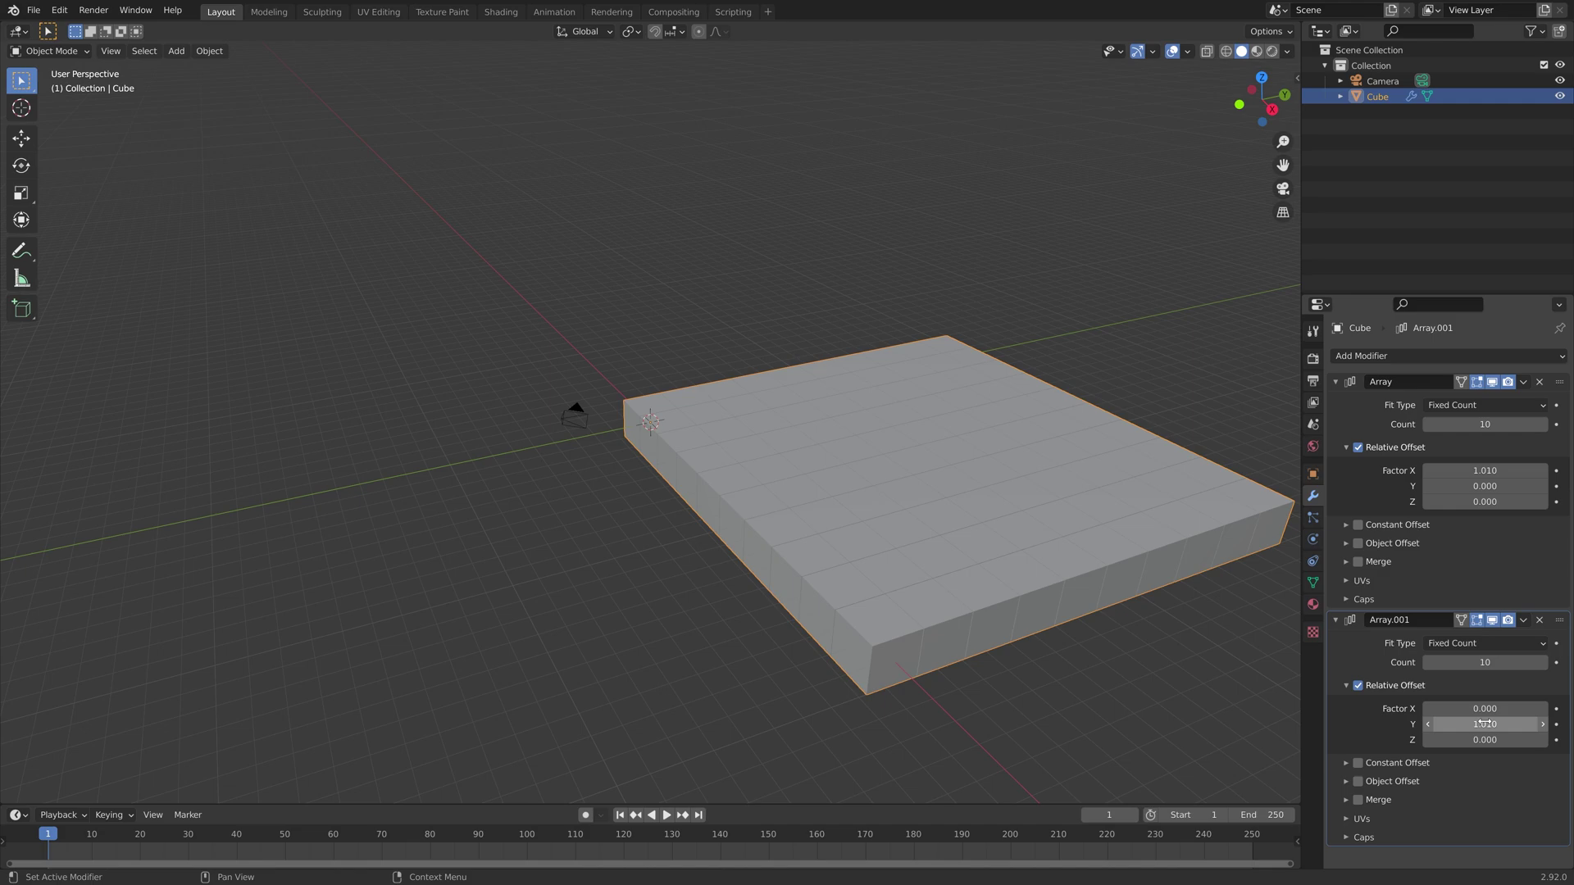
# - Apply both Array modifiers on the cube
pyautogui.click(1523, 620)
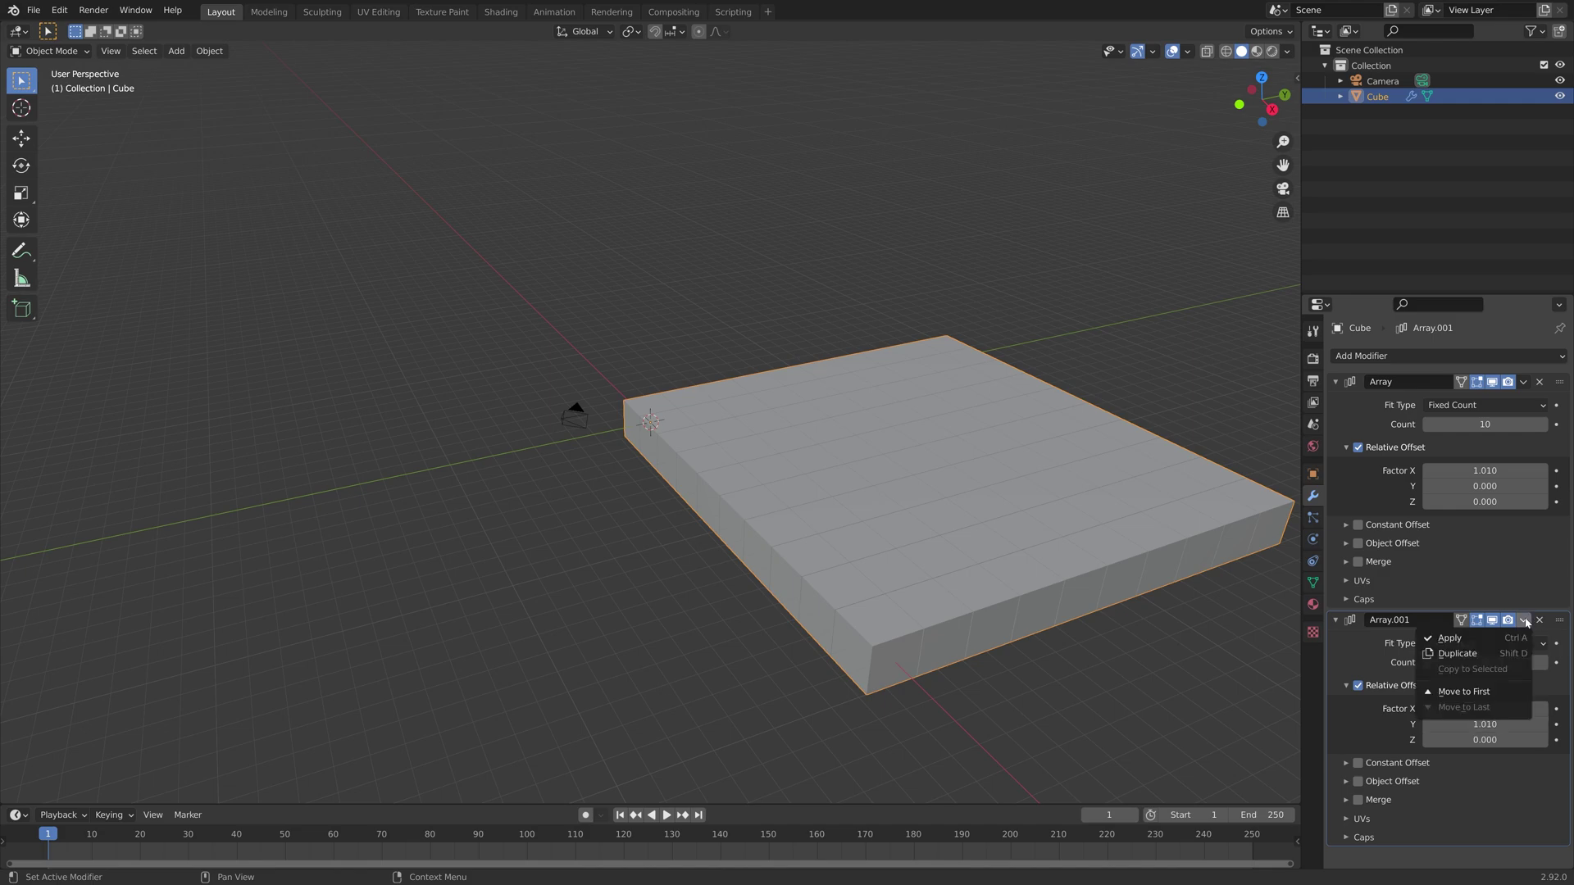
pyautogui.click(1496, 642)
pyautogui.click(1523, 382)
pyautogui.click(1505, 400)
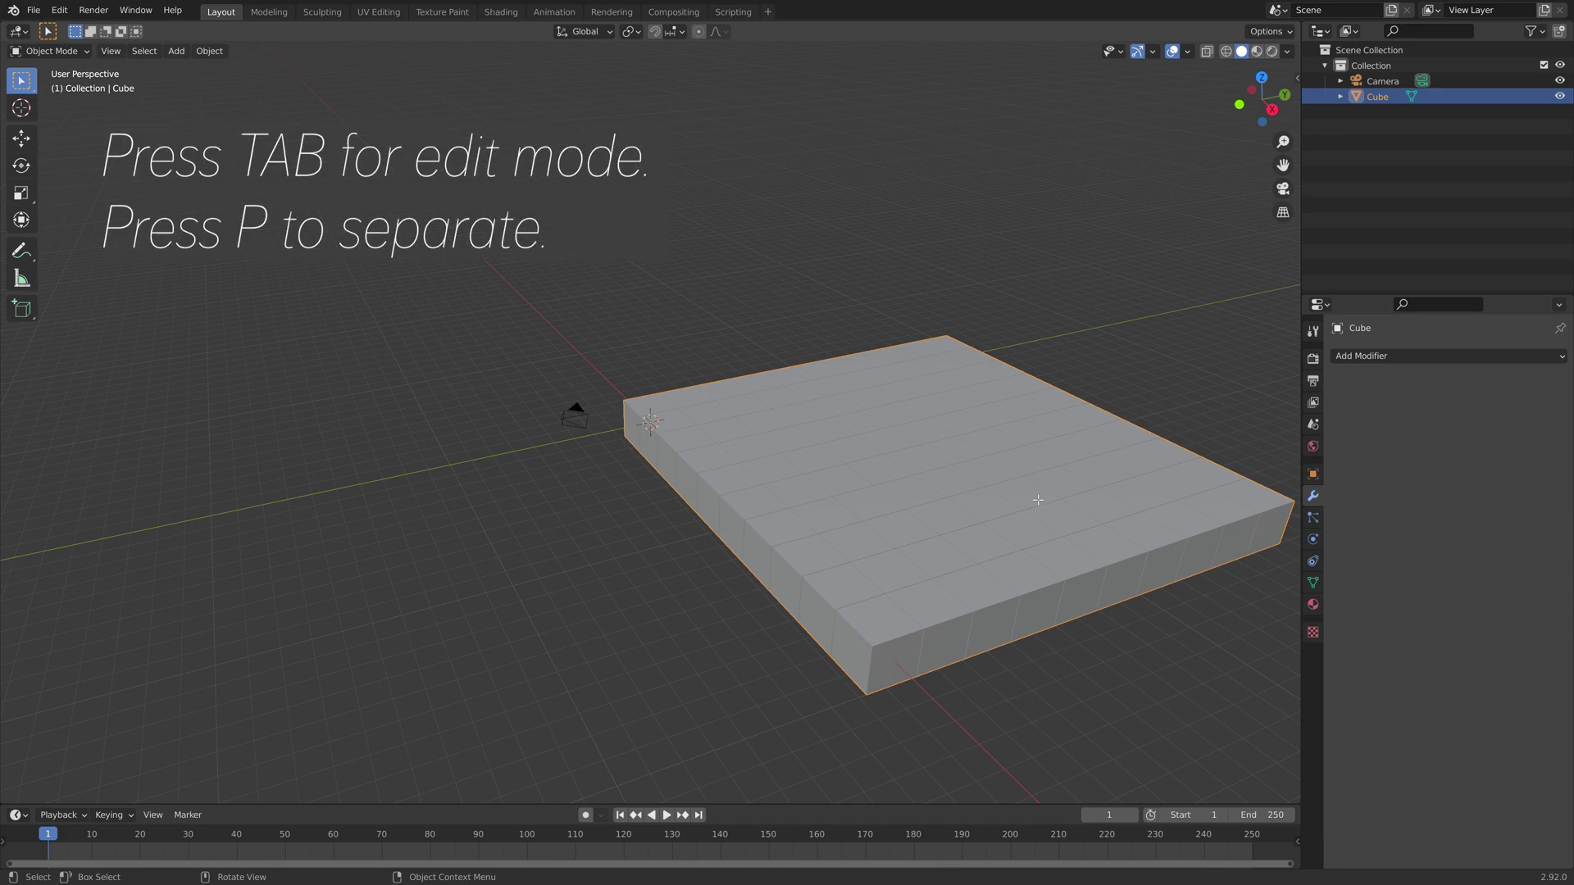
# - Separate the arrayed mesh into individual cubes by loose parts and return to Object Mode
pyautogui.press('Tab')
pyautogui.press('p')
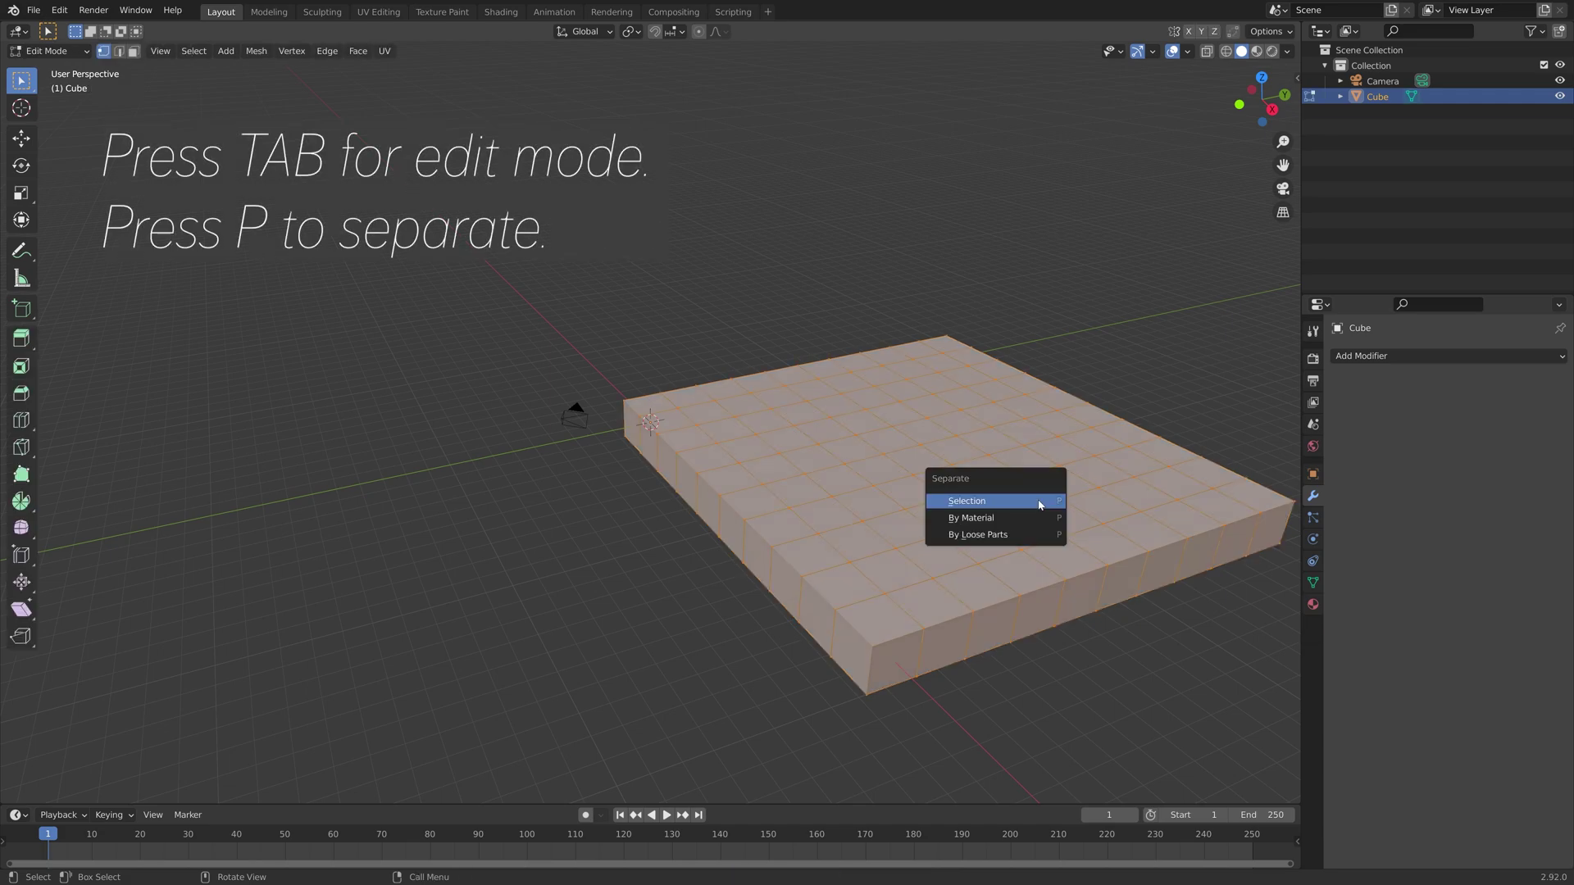
pyautogui.click(1021, 533)
pyautogui.press('Tab')
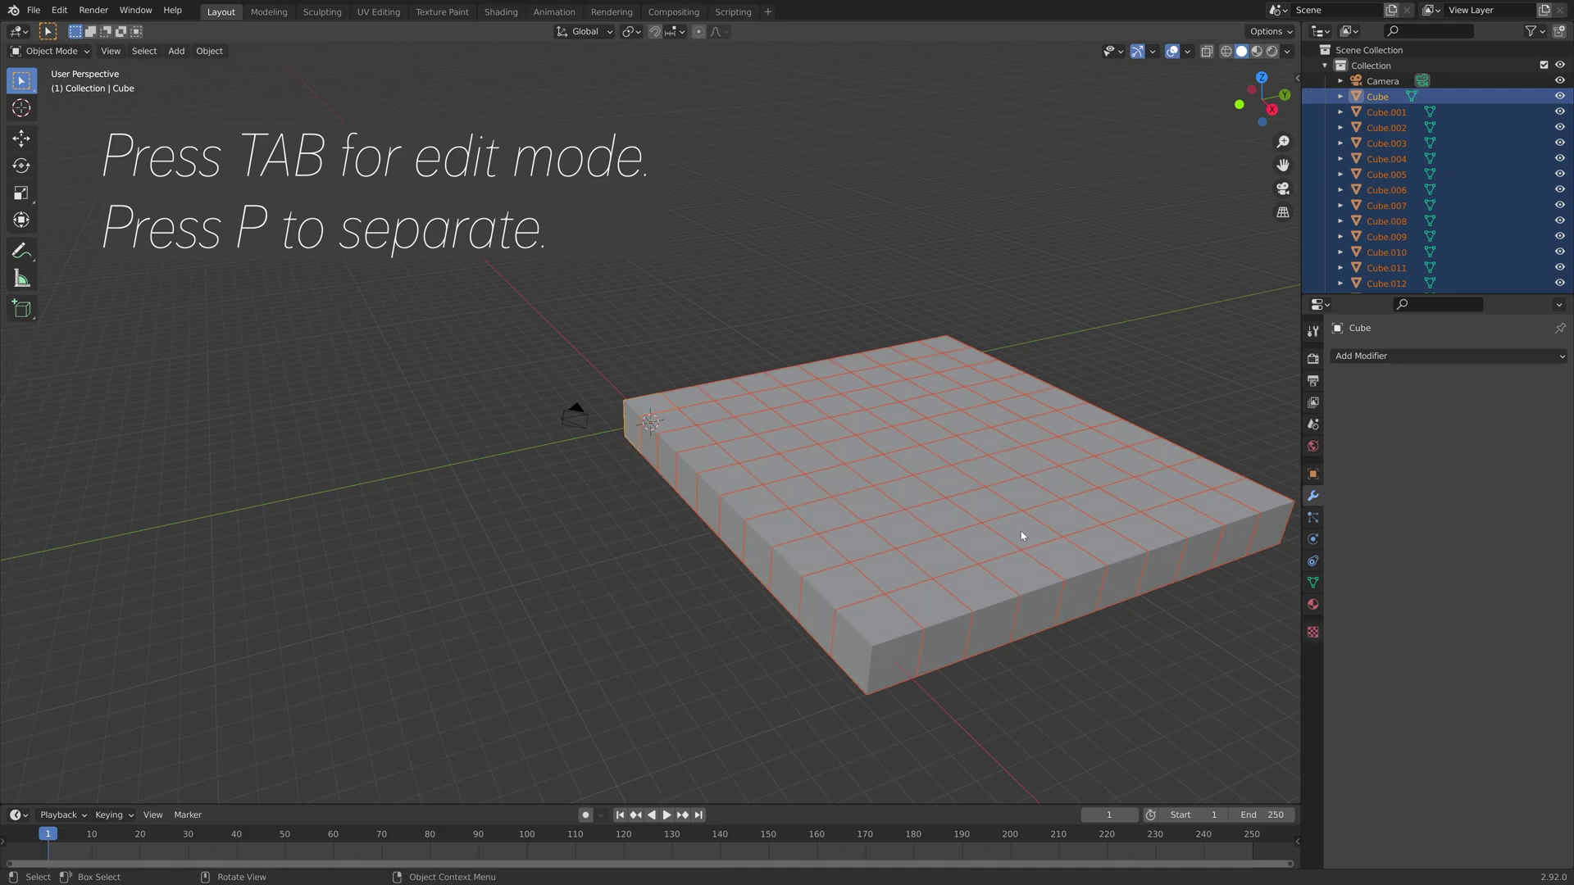
# - Set the origin of all selected cubes to their own geometry
pyautogui.click(211, 51)
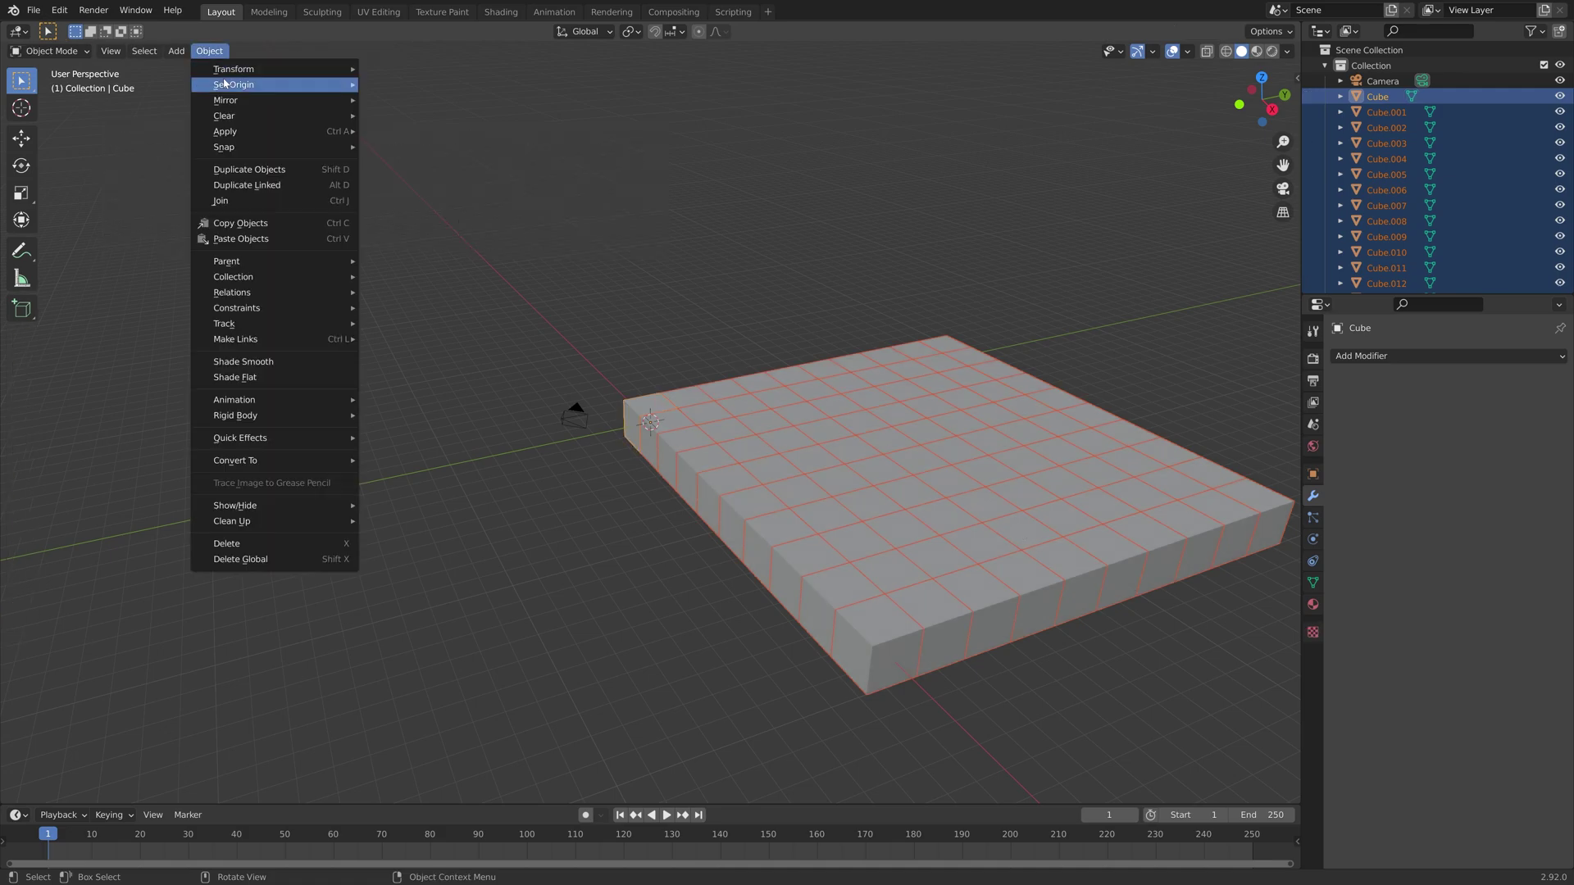
pyautogui.moveTo(226, 85)
pyautogui.click(411, 102)
pyautogui.moveTo(902, 319); pyautogui.dragTo(868, 363, button='middle')
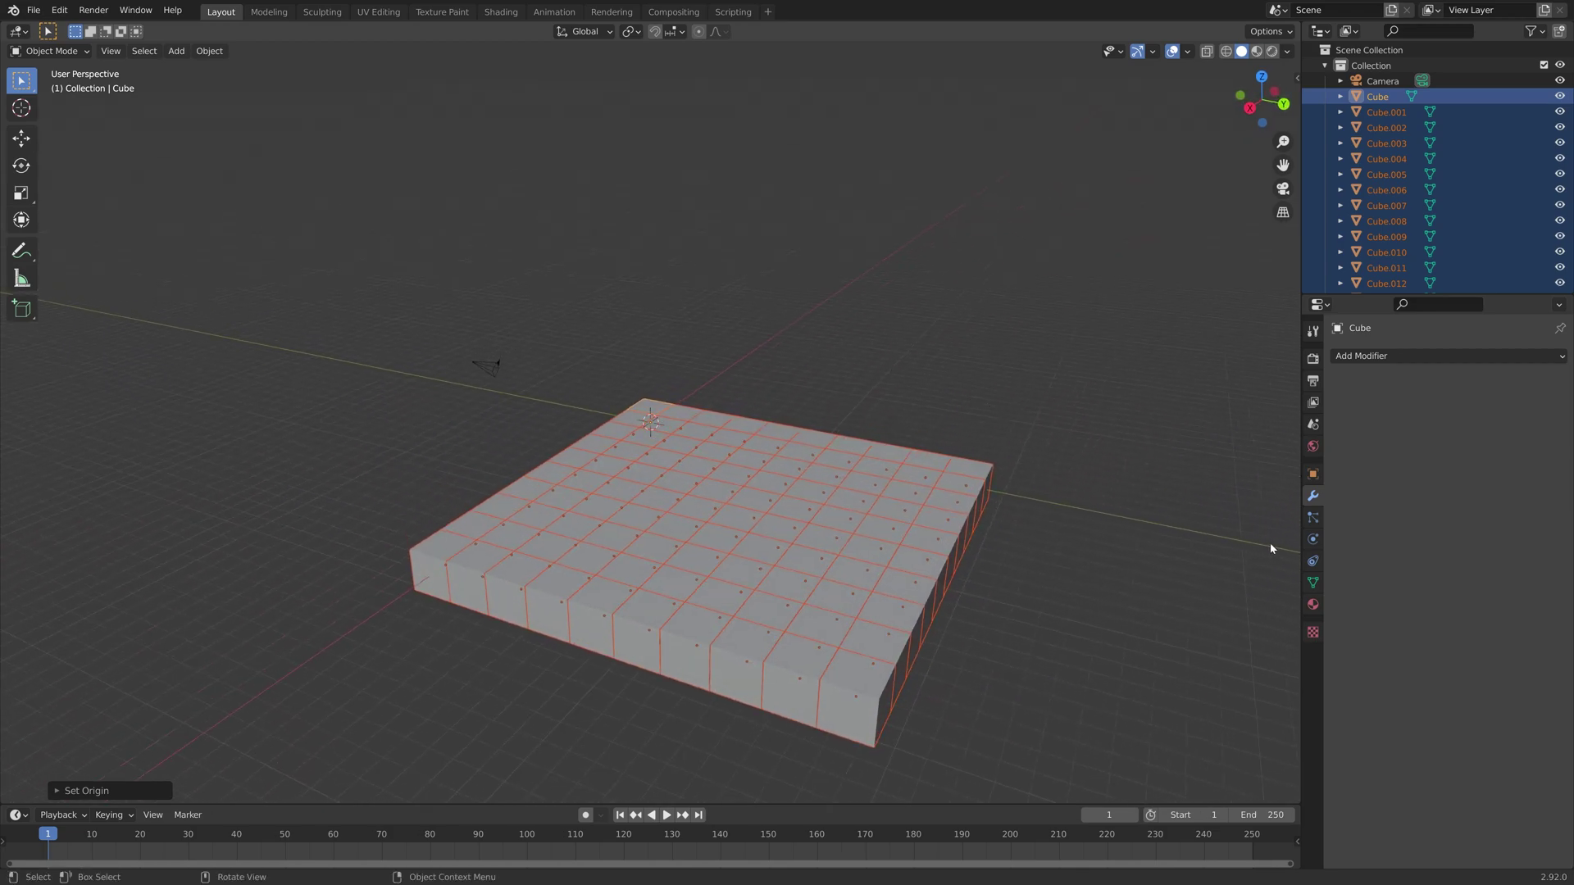
# - Enable rigid body physics on the active cube and set its mass to 10 kg
pyautogui.click(1312, 539)
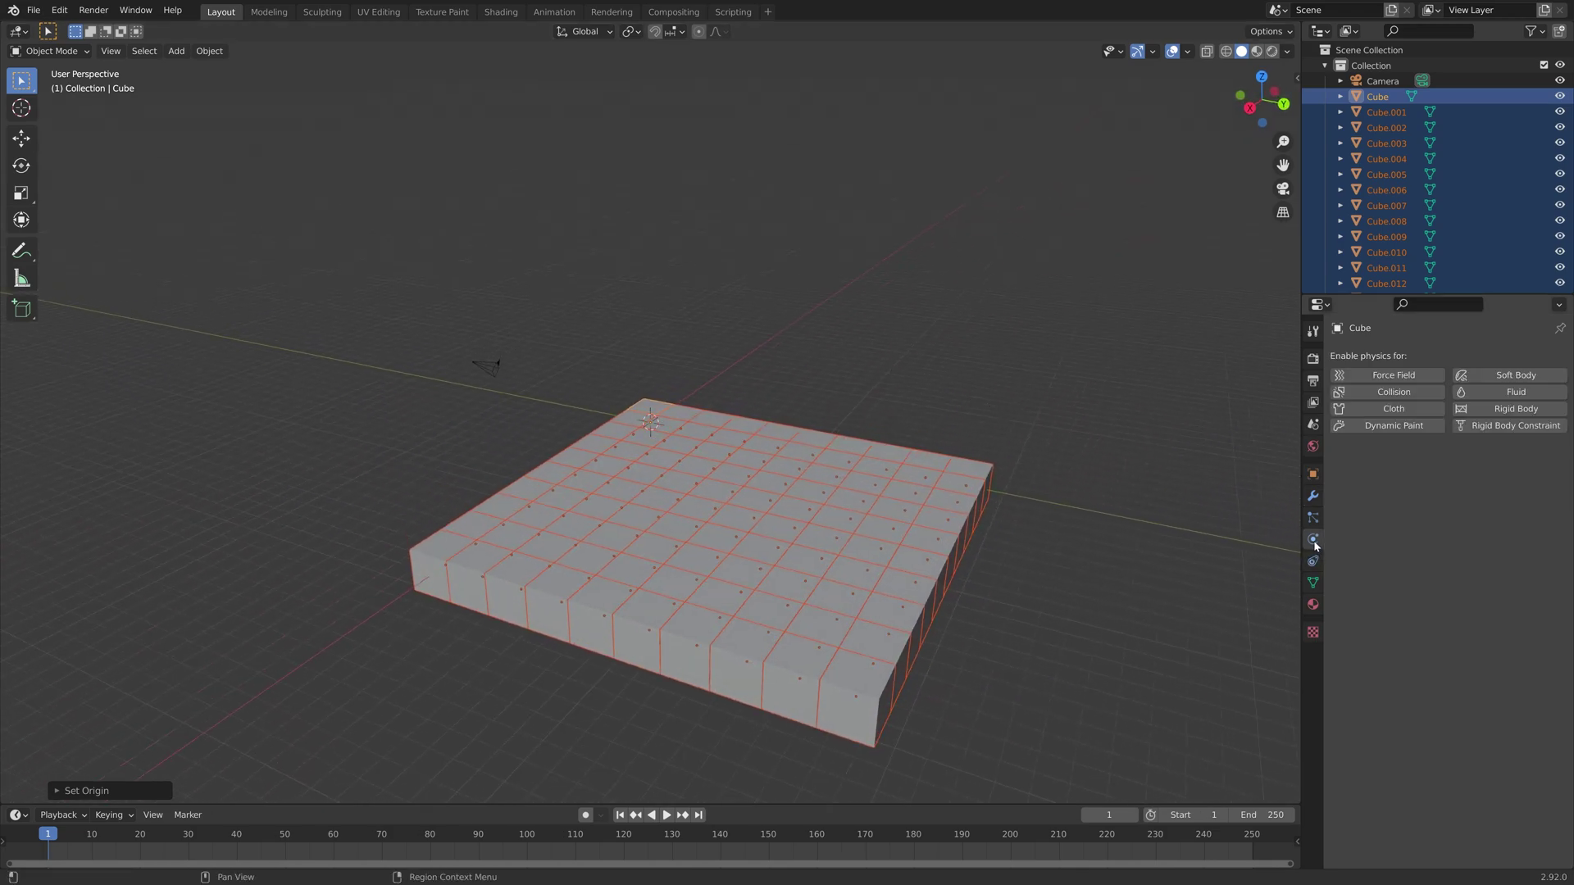
pyautogui.click(1463, 414)
pyautogui.click(1447, 518)
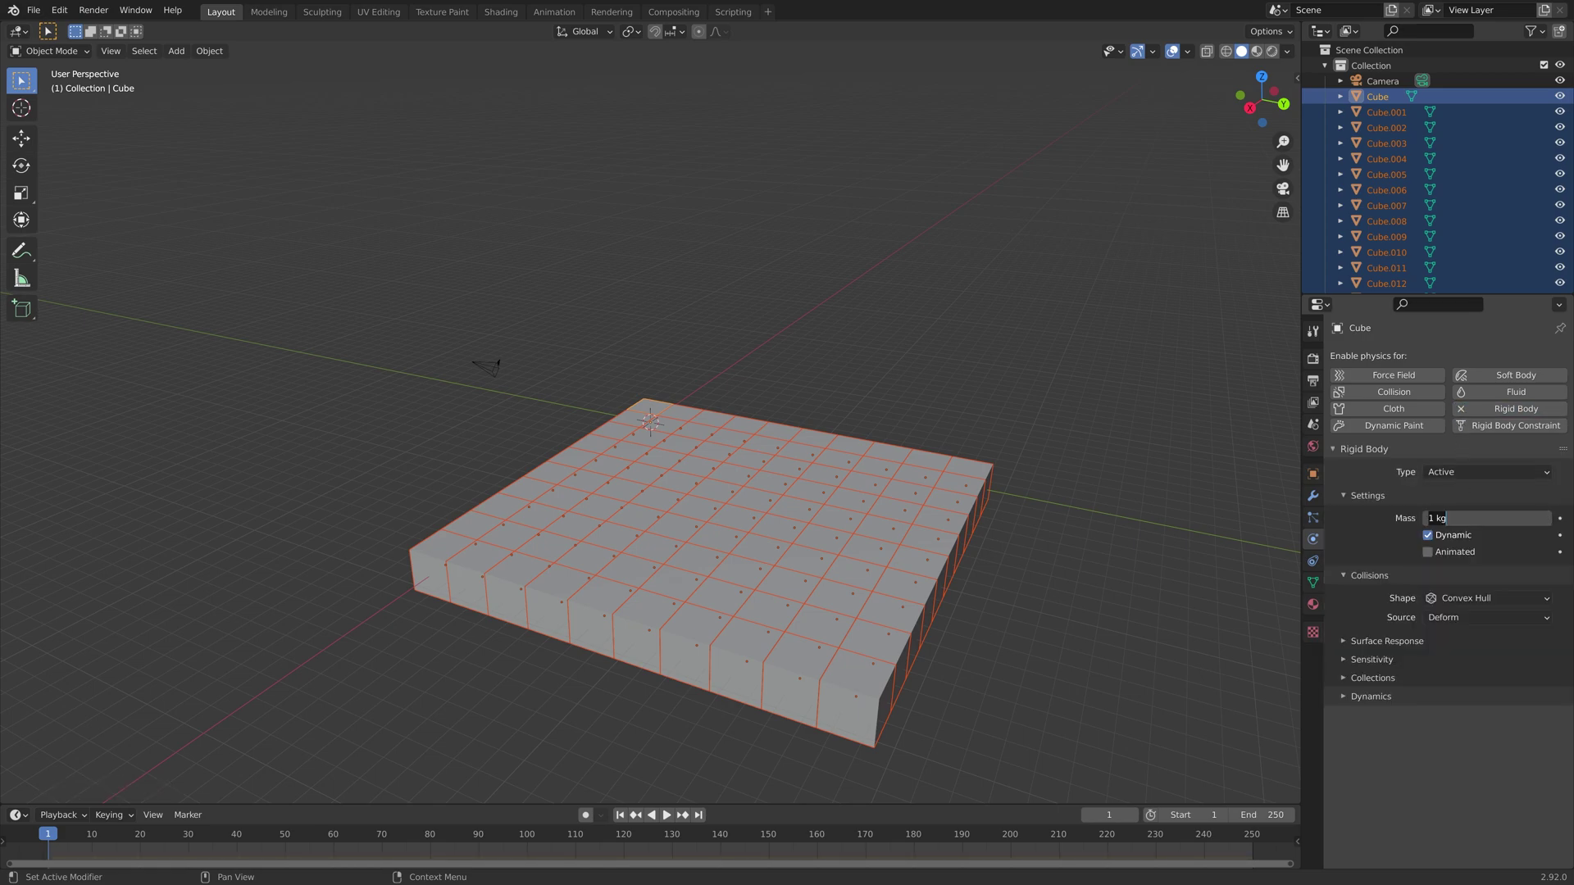
pyautogui.write('10')
pyautogui.press('Return')
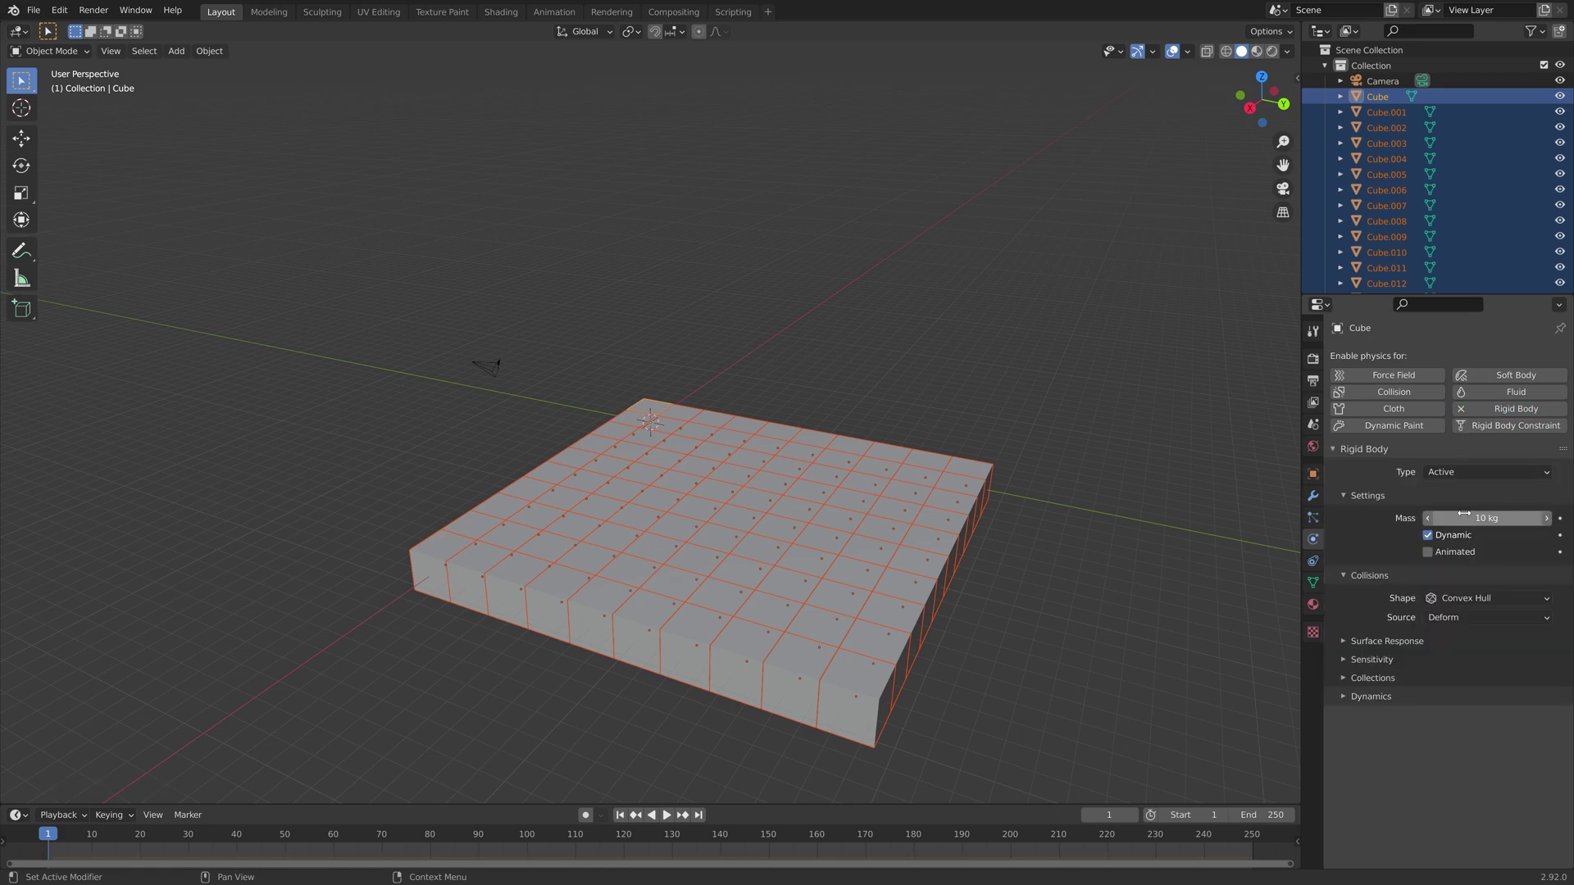
# - Set the rigid body's collision shape to Box and its friction to 1
pyautogui.click(1469, 599)
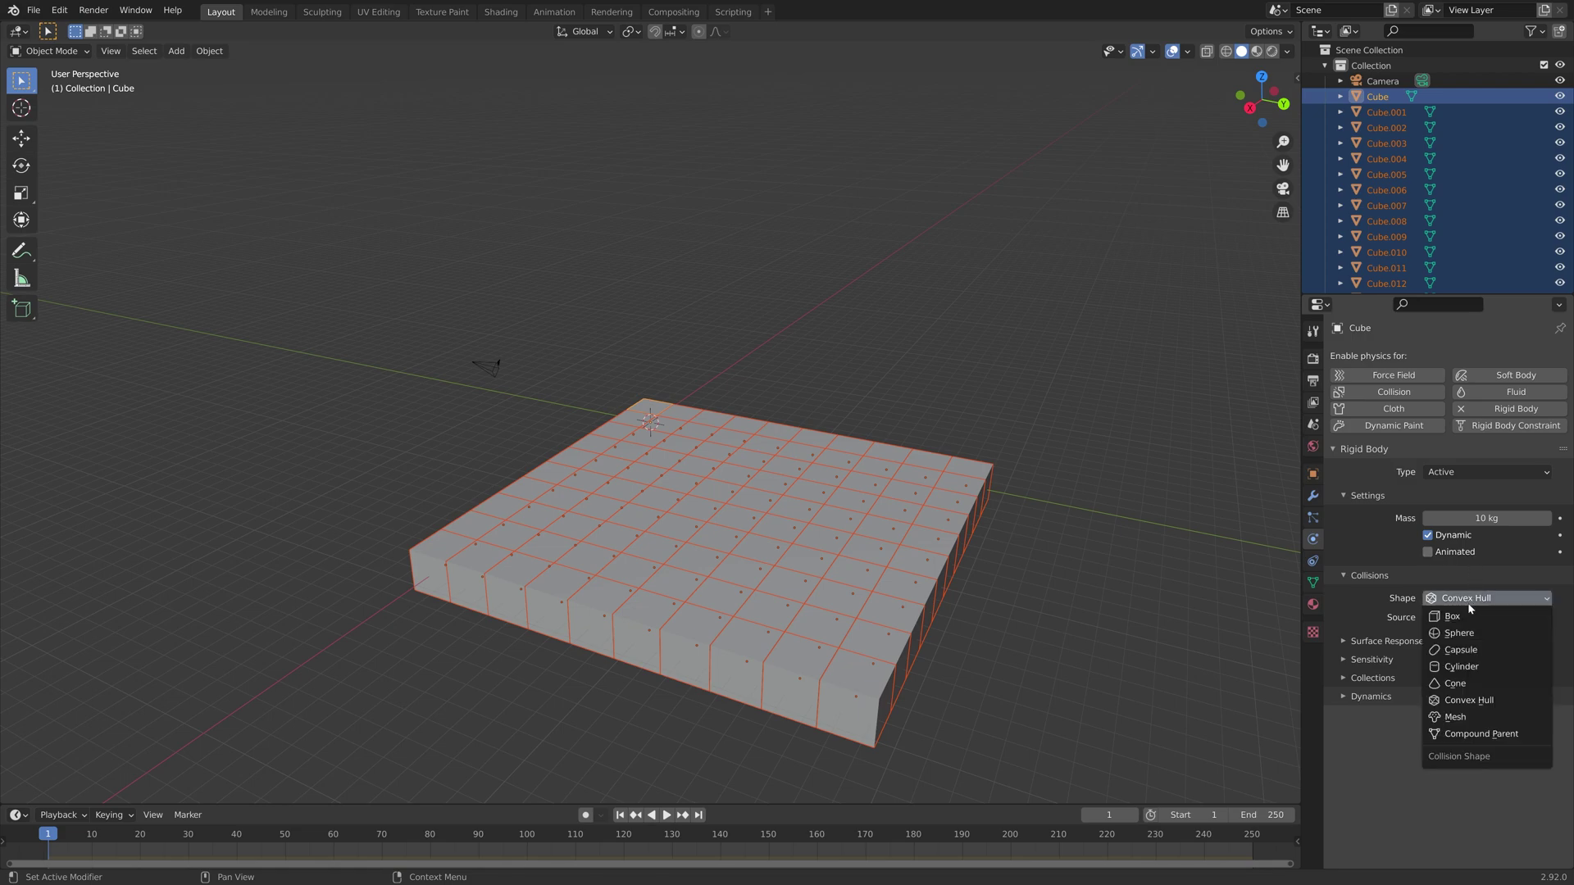
pyautogui.click(1453, 616)
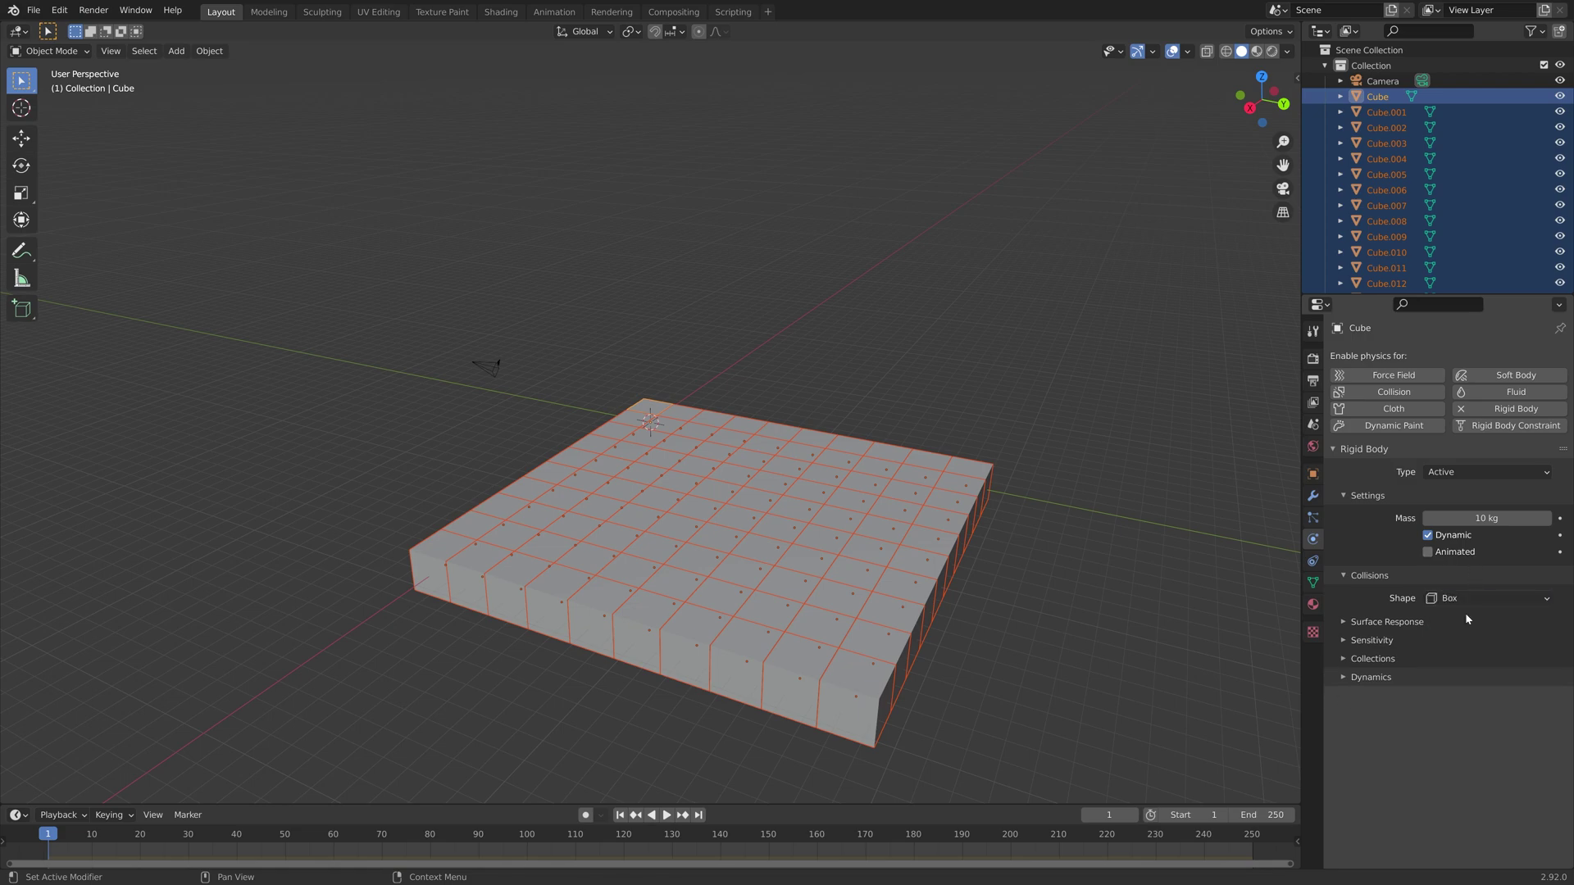
pyautogui.click(1423, 623)
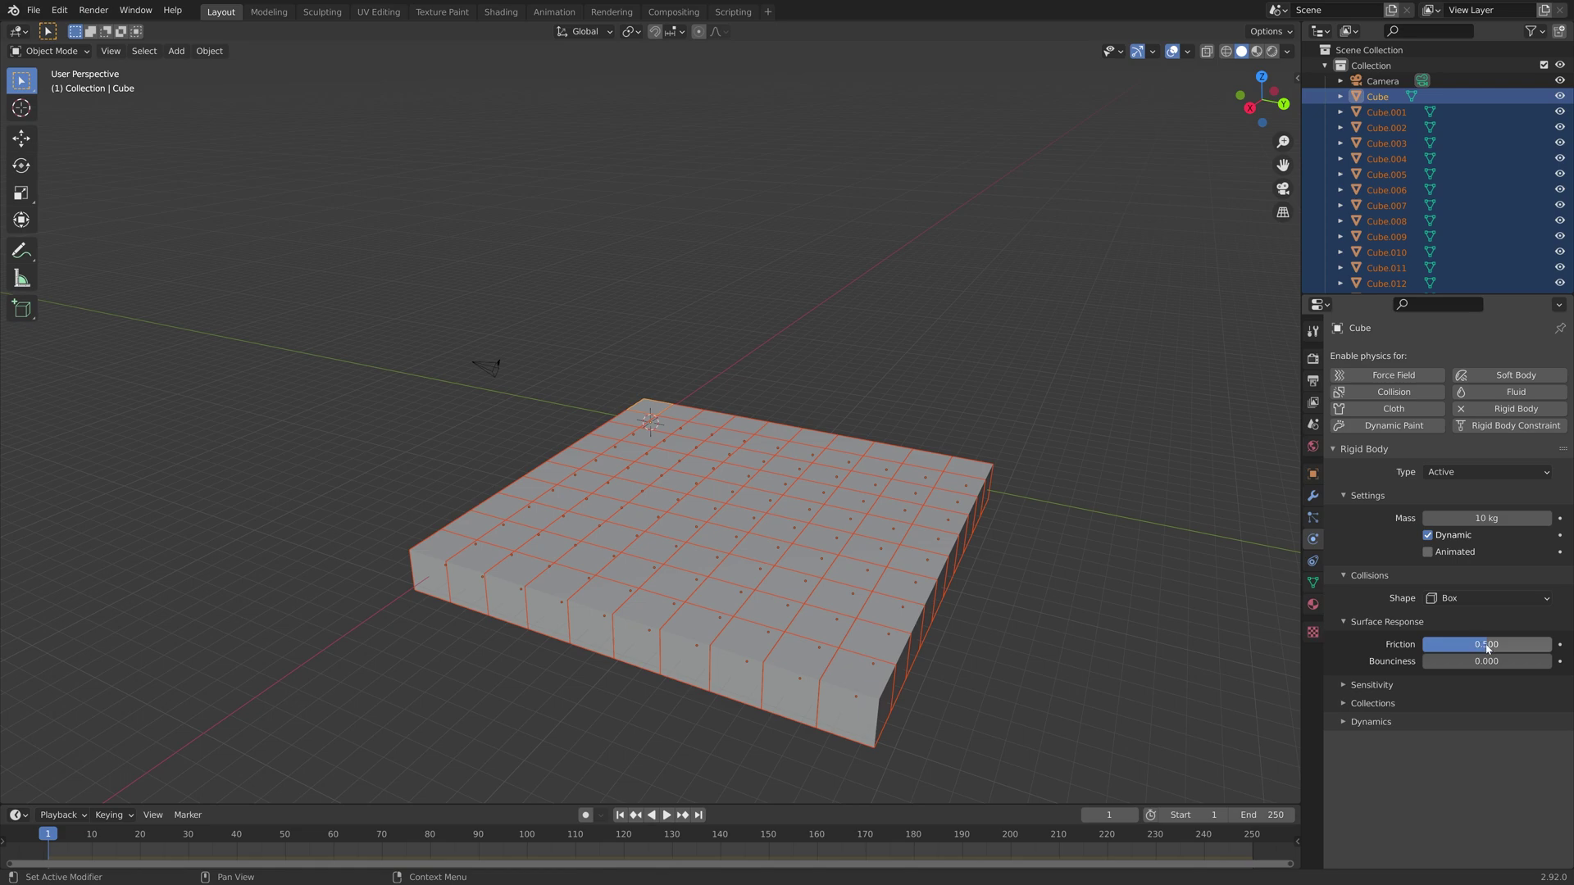
pyautogui.moveTo(1441, 644); pyautogui.dragTo(1550, 644)
# - Set the rigid body's collision margin value to 0 m in the sensitivity settings
pyautogui.click(1373, 685)
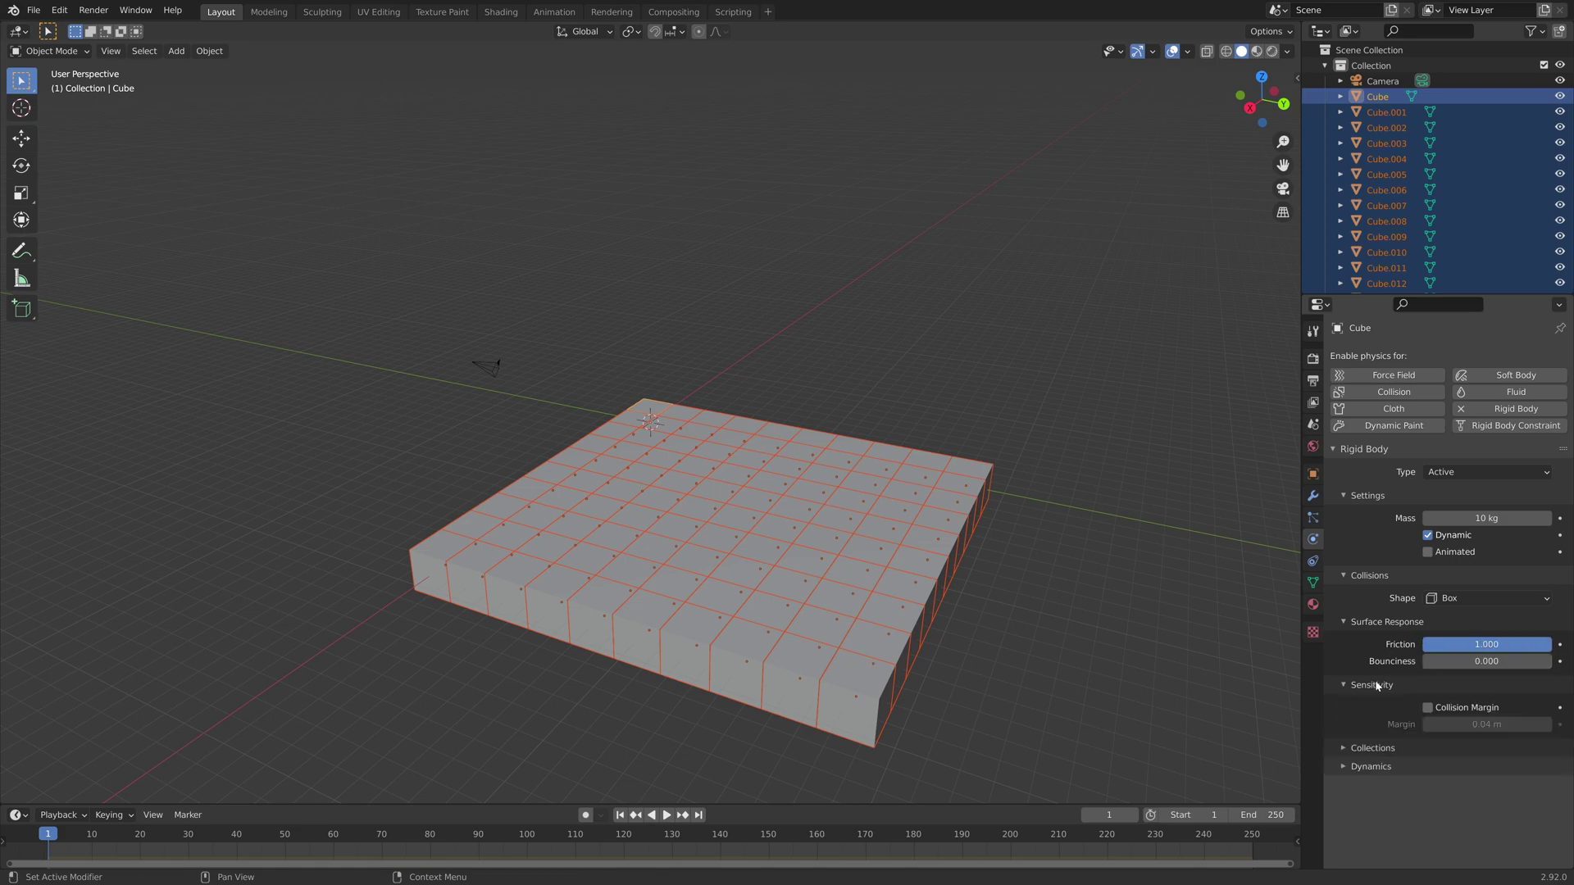
pyautogui.click(1447, 725)
pyautogui.press('Escape')
# - Set the rigid body's damping to 0.35 for translation and 0.6 for rotation
pyautogui.click(1379, 767)
pyautogui.click(1476, 788)
pyautogui.press('BackSpace')
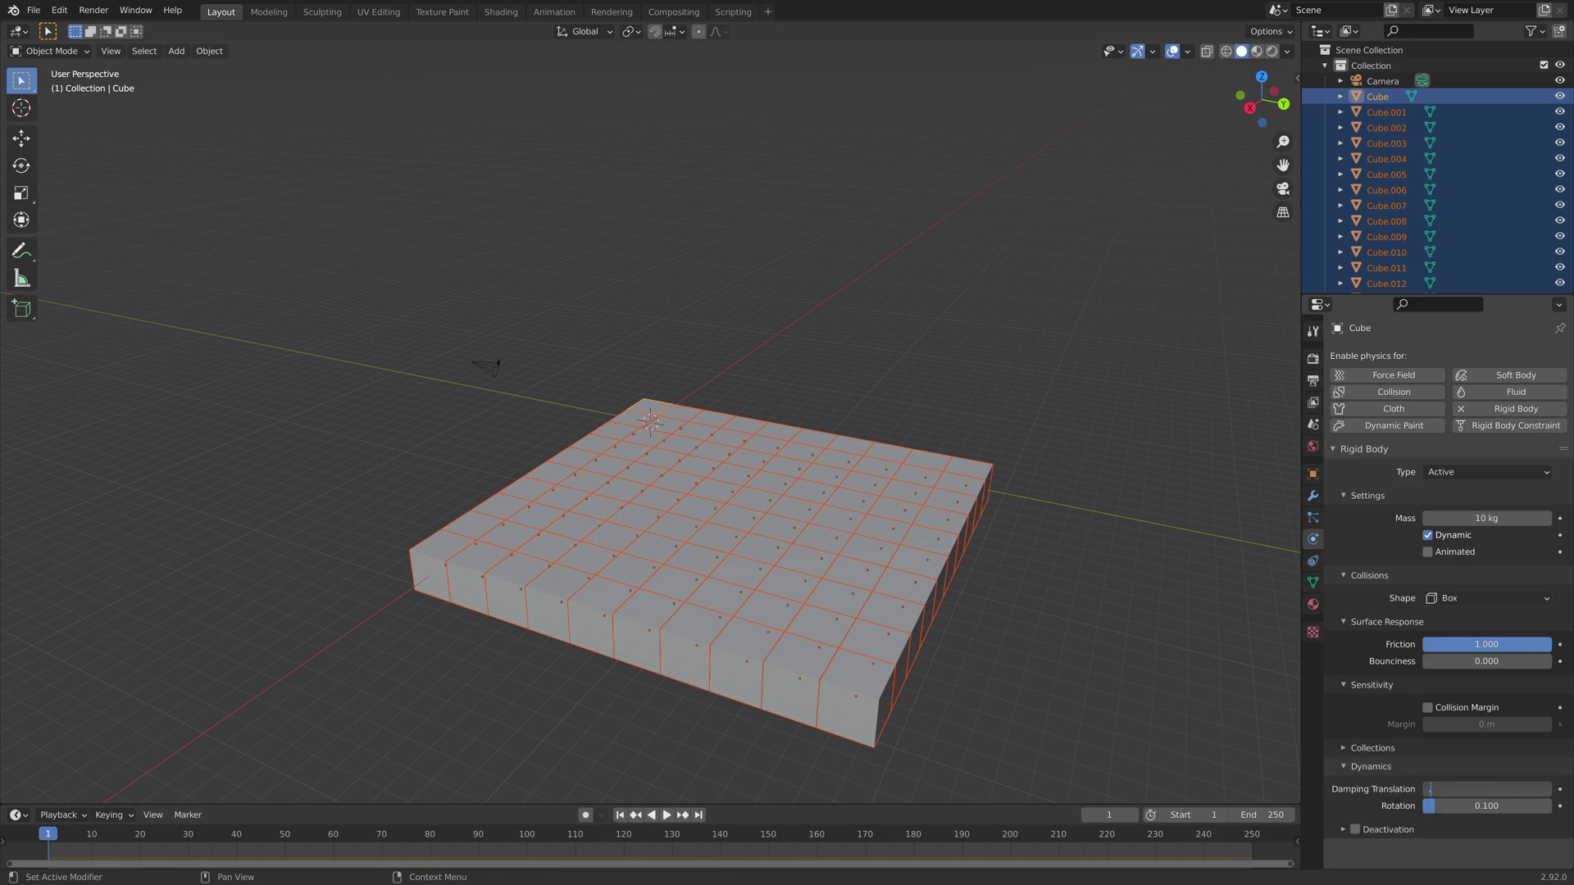
pyautogui.write('0.35')
pyautogui.press('Return')
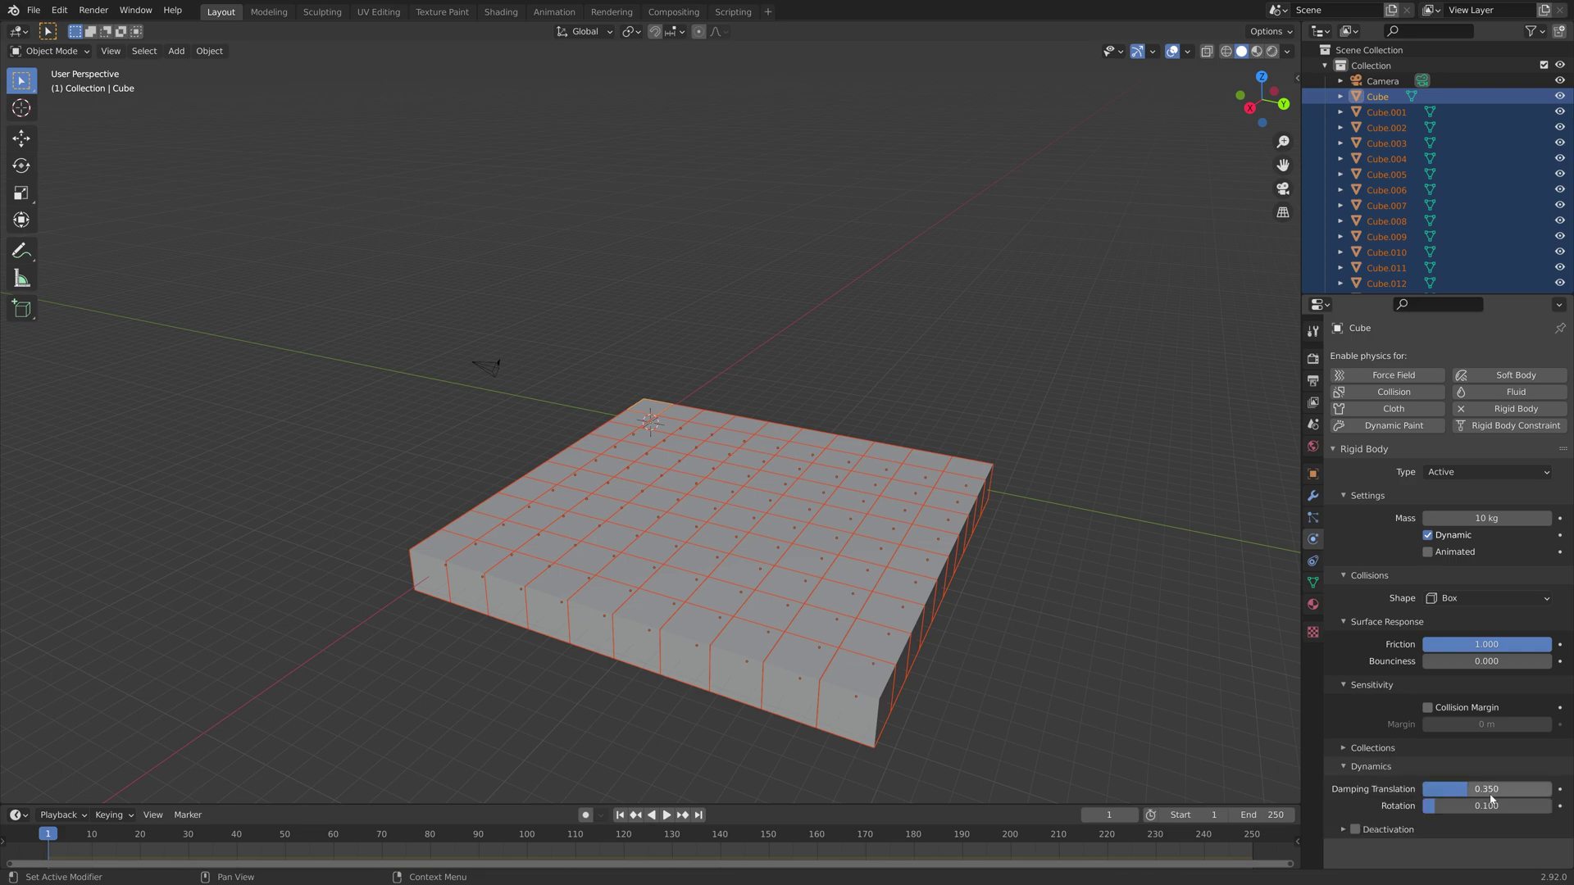
pyautogui.click(1486, 806)
pyautogui.write('0.6')
pyautogui.press('Return')
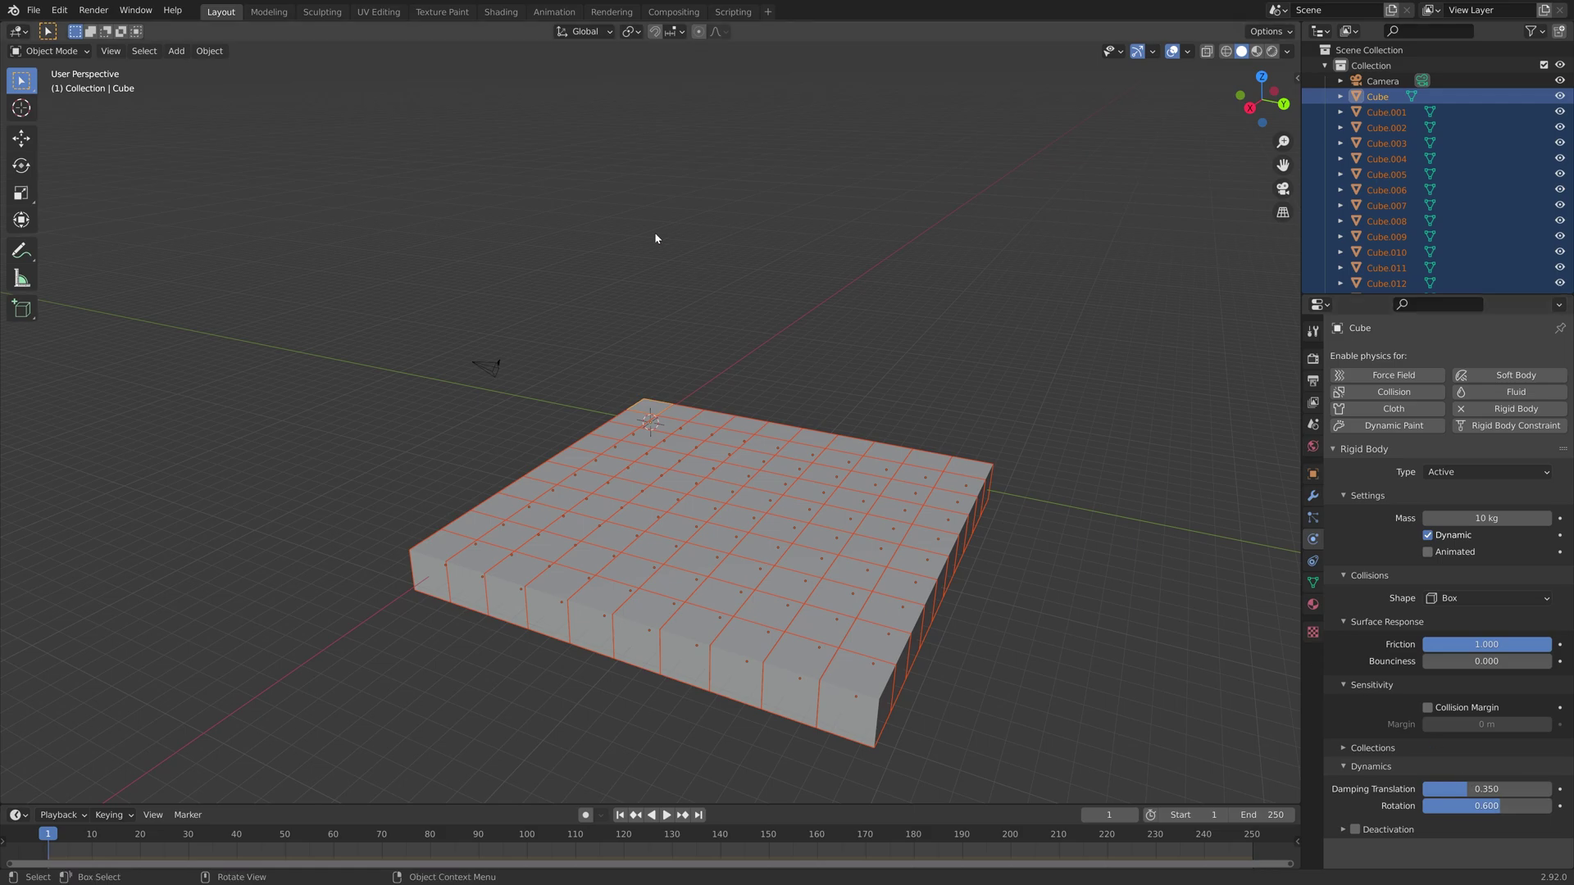
# - Copy the active cube's rigid body settings to all selected cubes and check them on a cube mid-slab
pyautogui.click(210, 51)
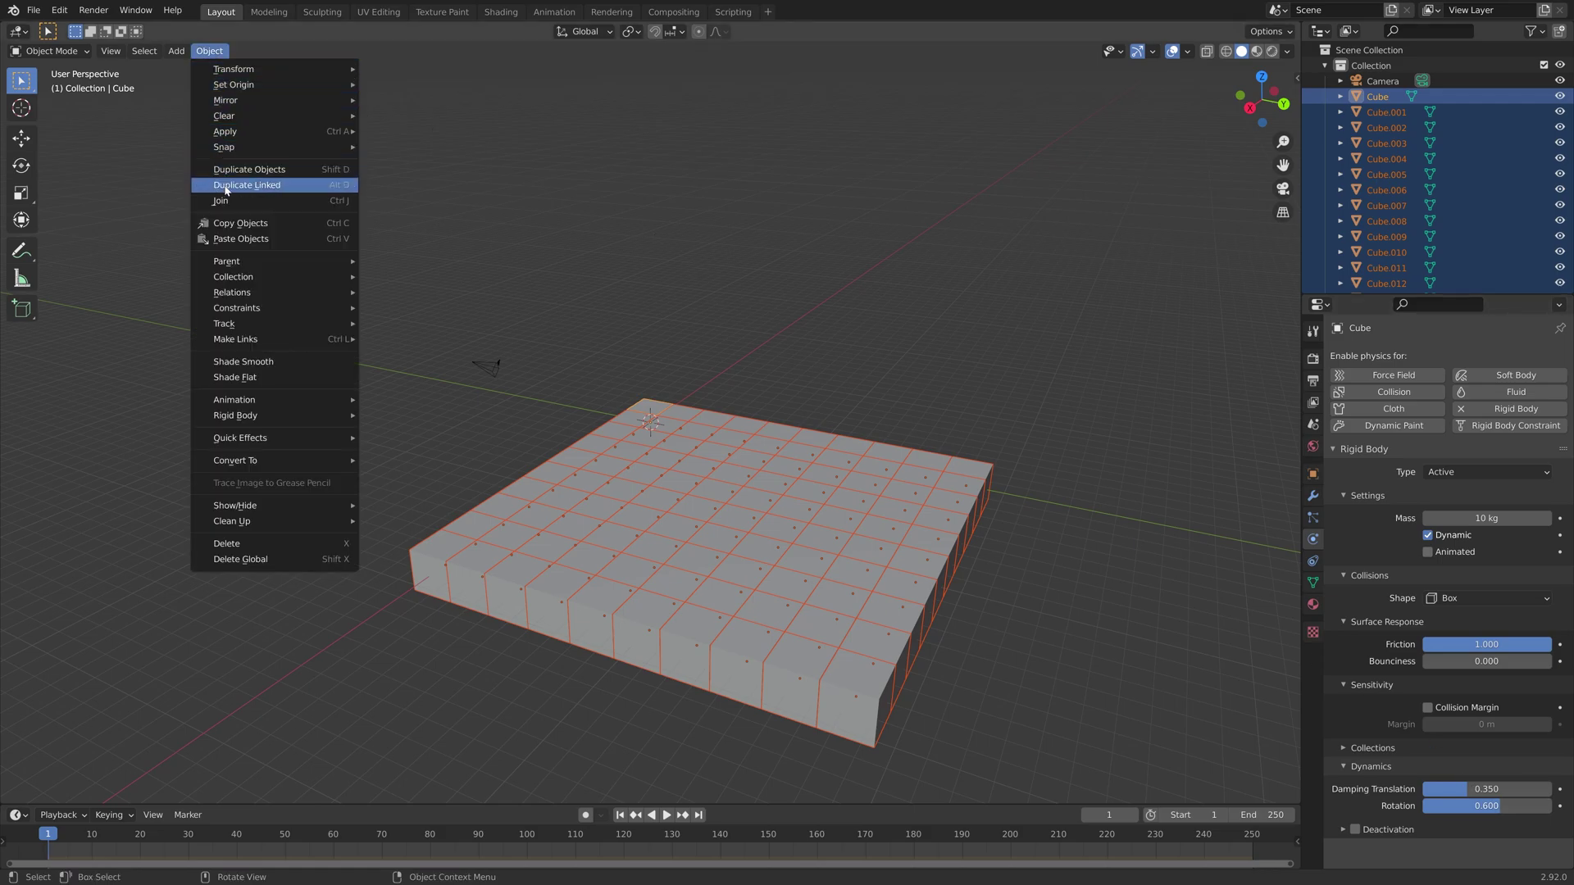
pyautogui.moveTo(274, 418)
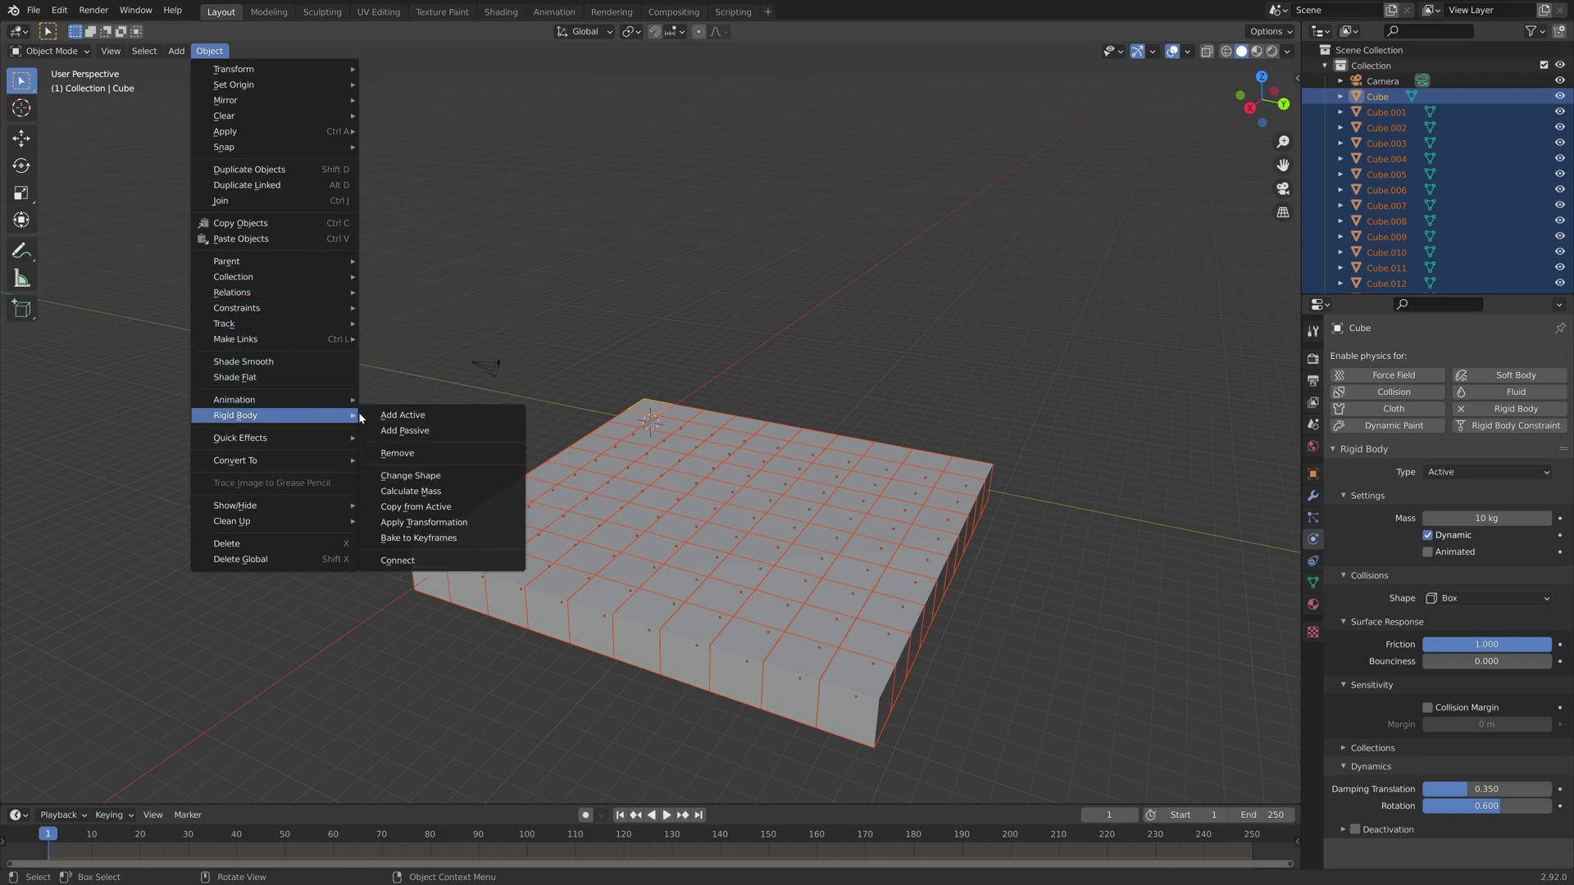
pyautogui.click(447, 500)
pyautogui.click(850, 516)
pyautogui.click(759, 492)
# - Save the project as tut.blend
pyautogui.click(33, 10)
pyautogui.click(58, 129)
pyautogui.write('tut')
pyautogui.press('Return')
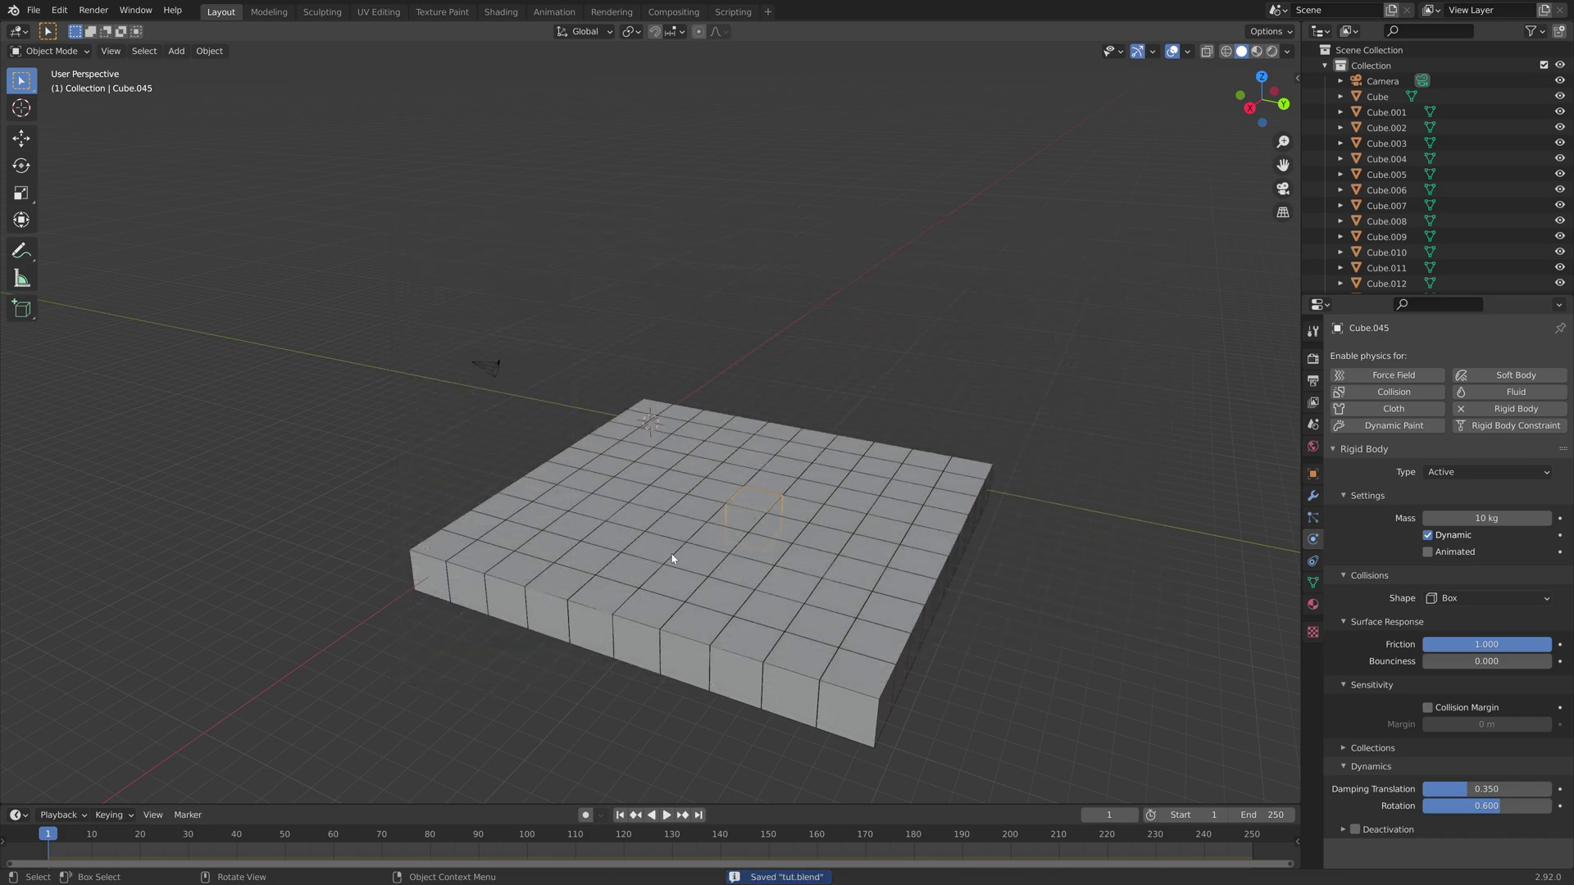
# - Select all cubes in the slab and duplicate them 2.005 m upward along the global Z axis as a second layer
pyautogui.moveTo(733, 537); pyautogui.dragTo(765, 583, button='middle')
pyautogui.press('b')
pyautogui.moveTo(561, 755); pyautogui.dragTo(1117, 385)
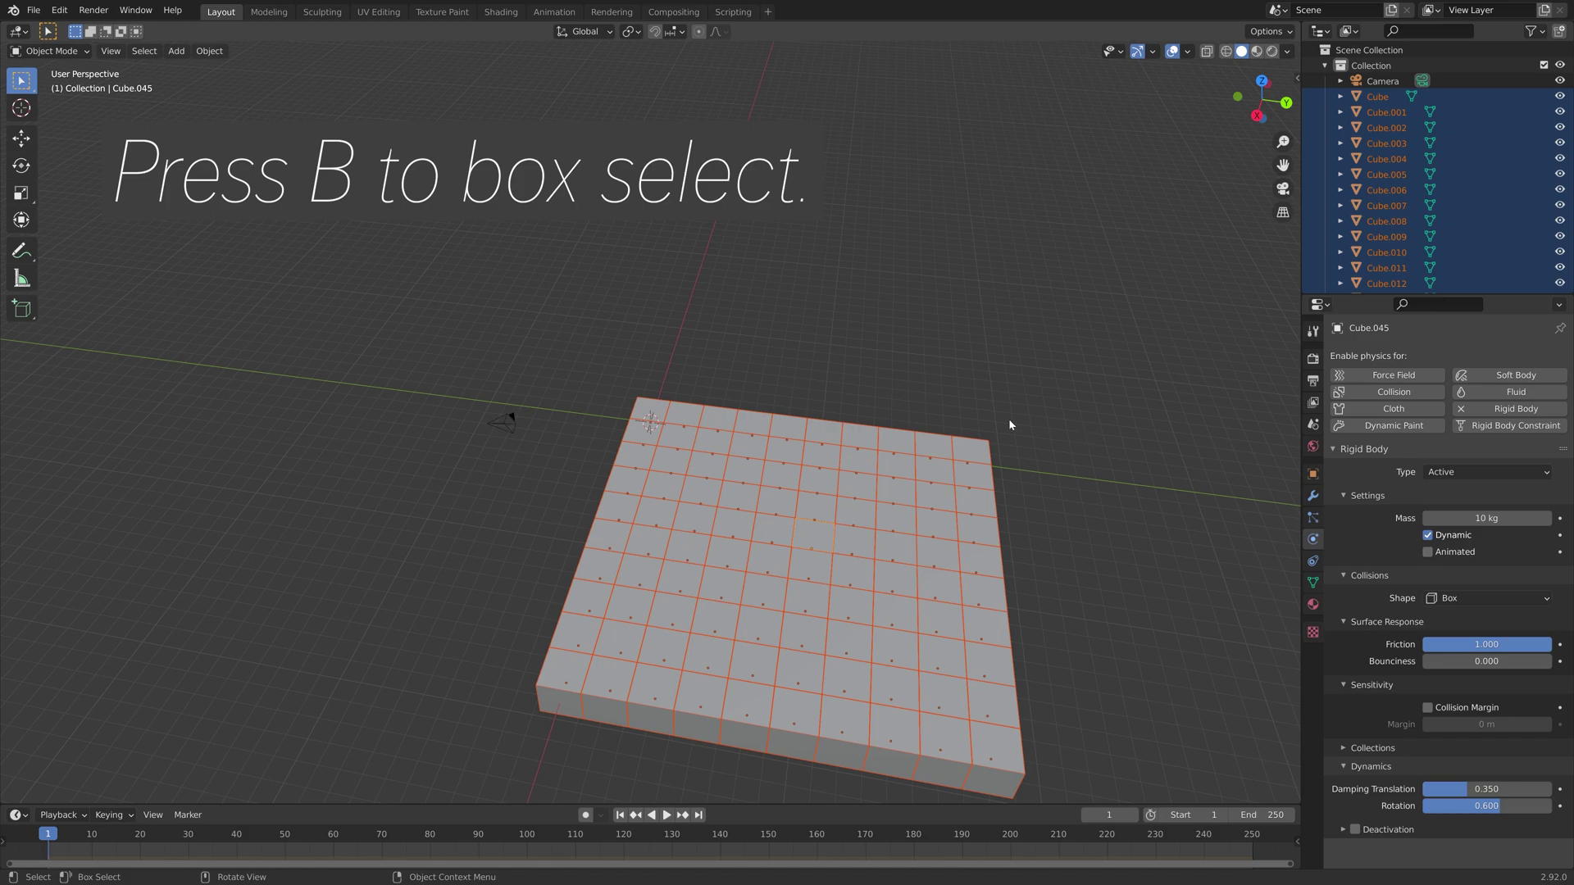
pyautogui.press('KP_1')
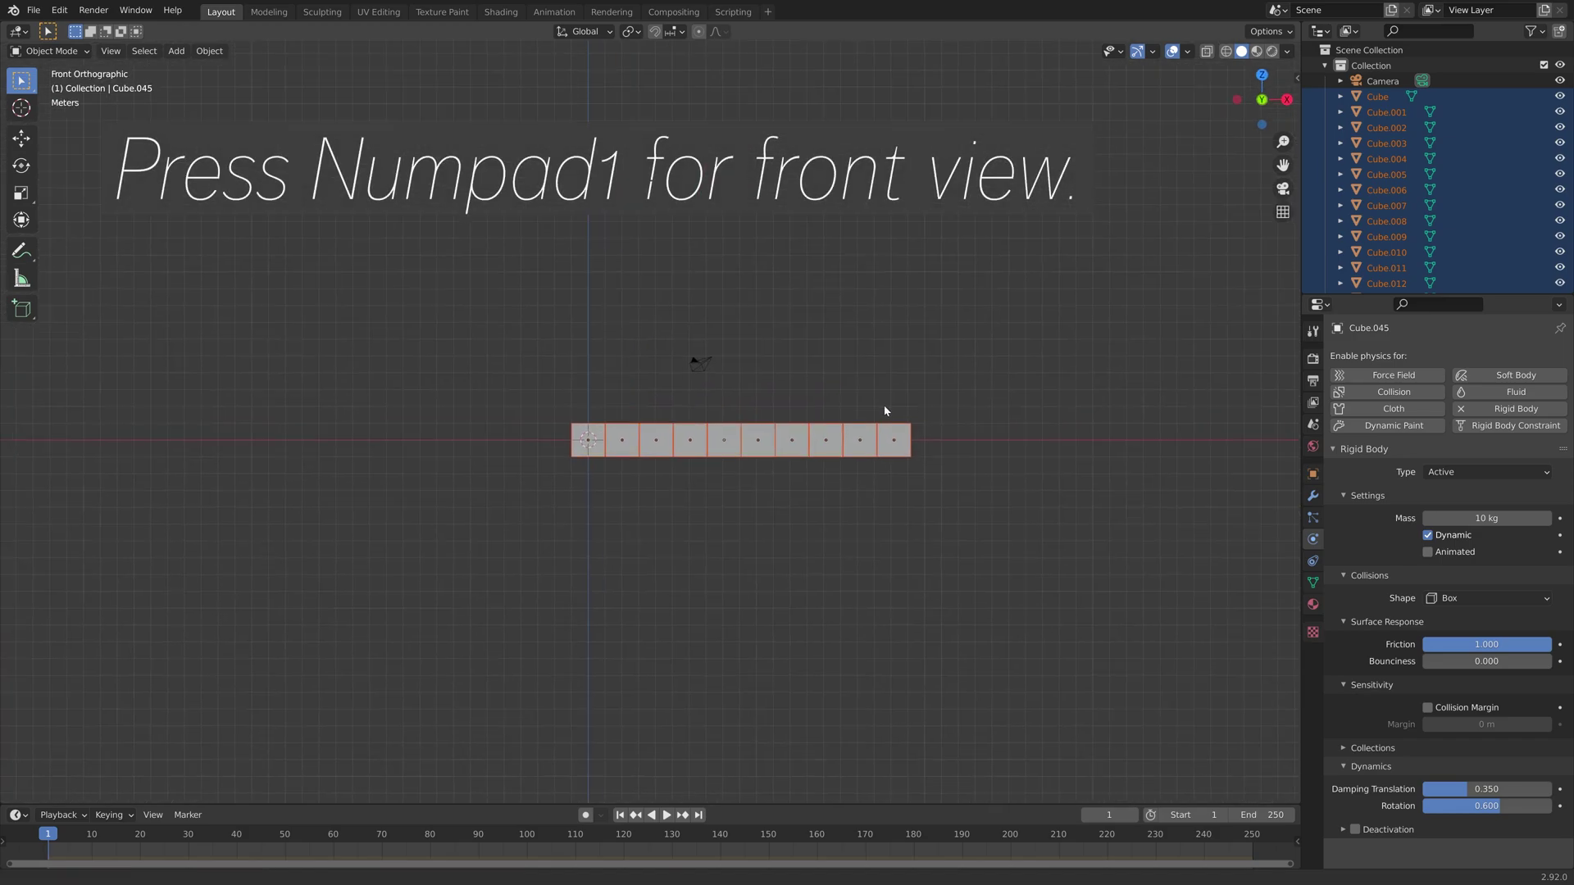
pyautogui.scroll(4, 844, 446)
pyautogui.hotkey('shift', 'd')
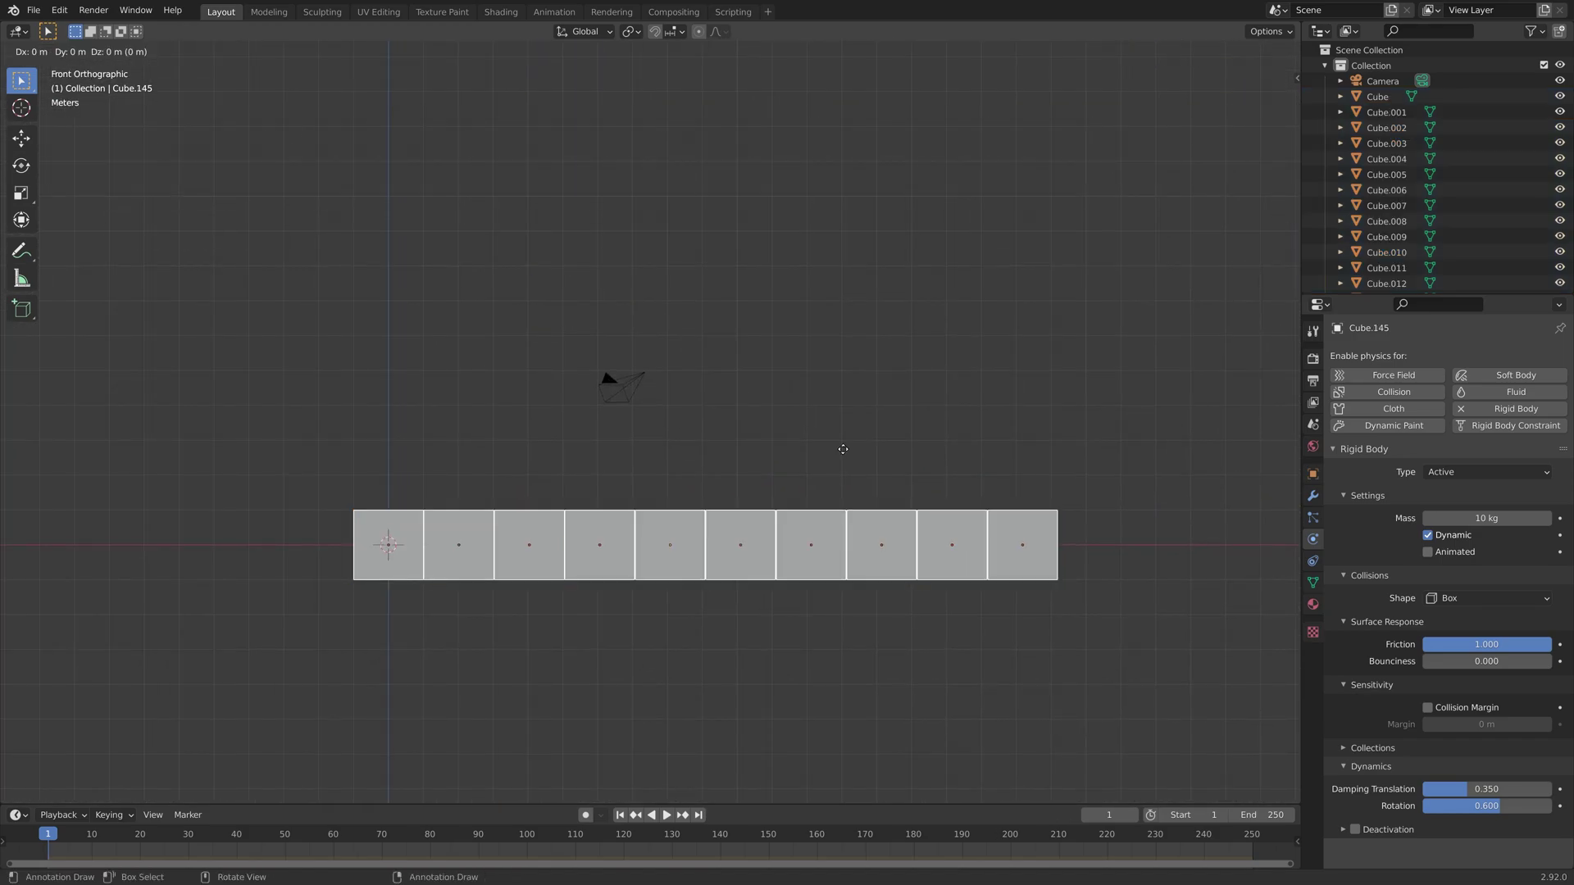
pyautogui.write('z2.005')
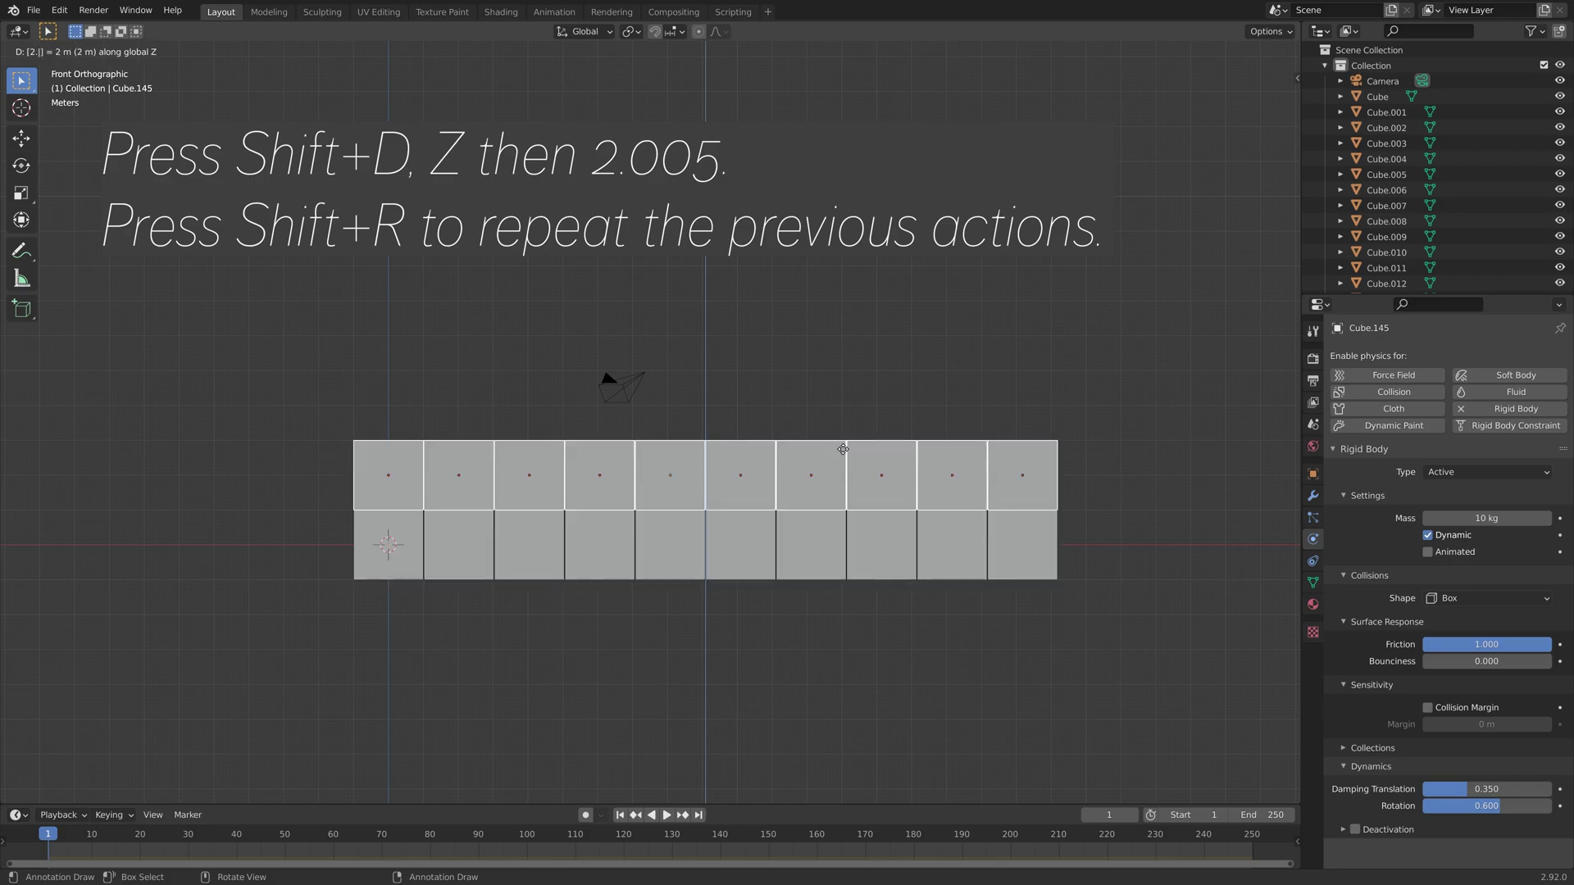
pyautogui.press('Return')
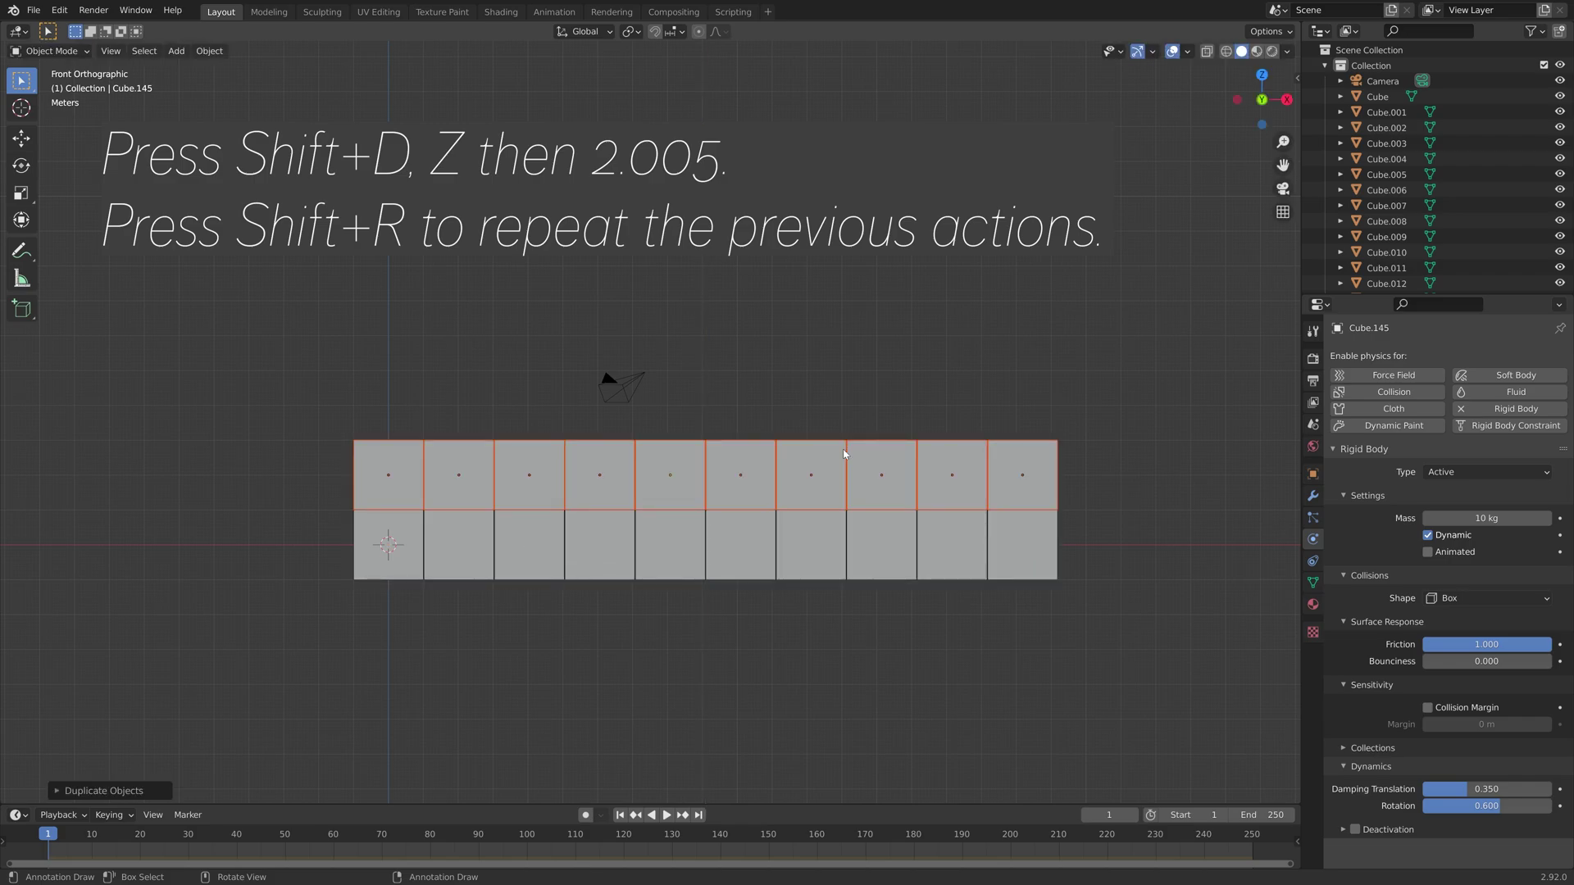
# - Repeat the upward layer duplication at the same spacing until the cubes form a tower 25 layers tall
pyautogui.scroll(-3, 844, 449)
pyautogui.hotkey('shift', 'r')
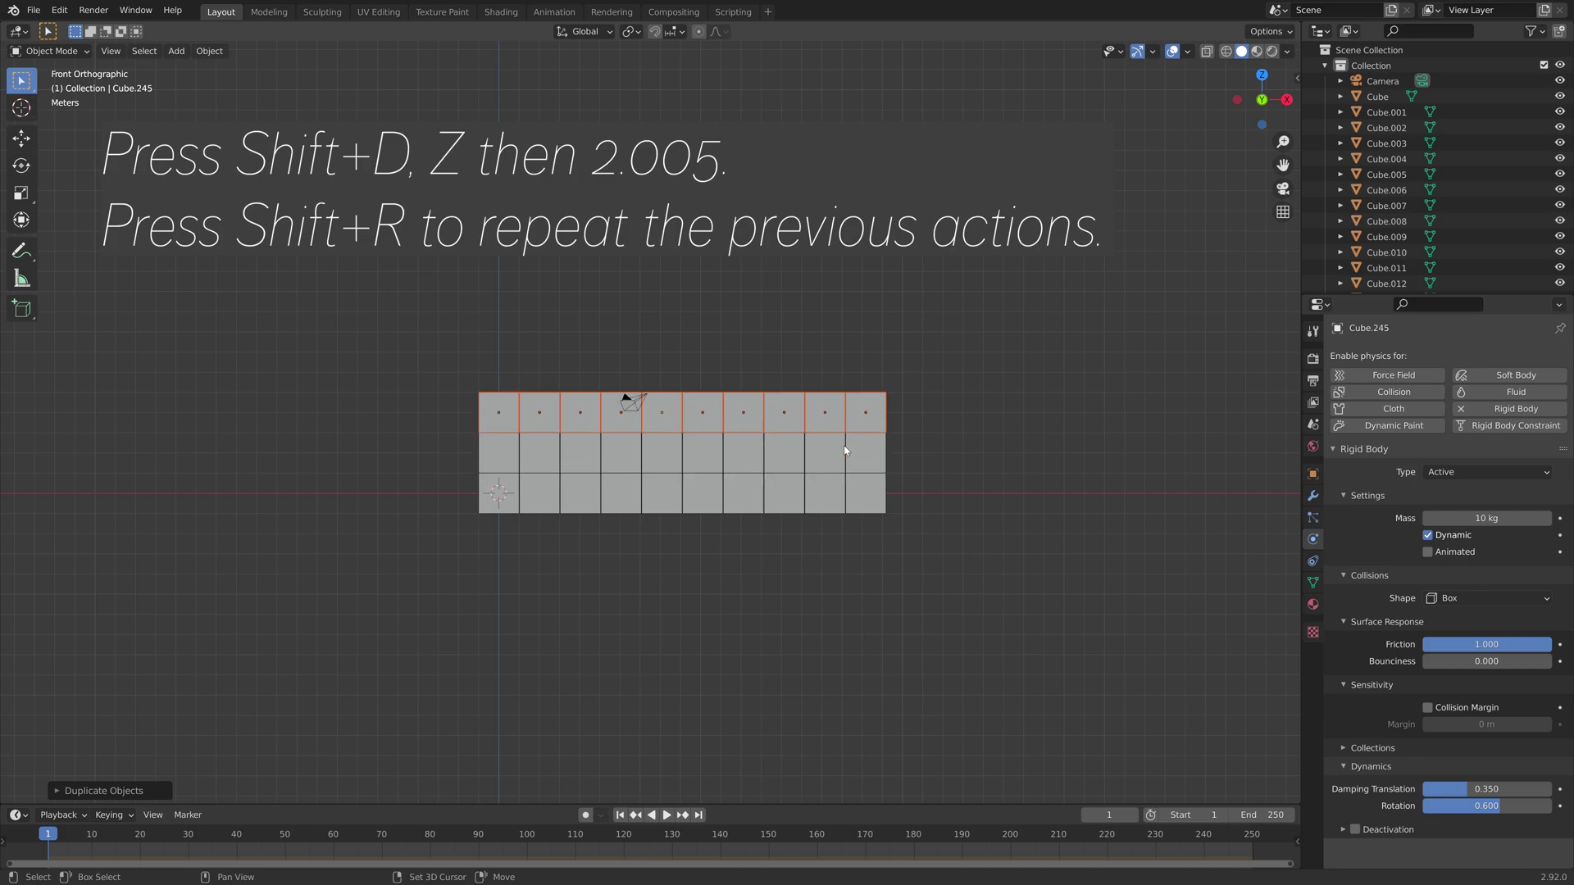
pyautogui.hotkey('shift', 'r')
pyautogui.hotkey('shift', 'r')
pyautogui.hotkey('shift', 'r')
pyautogui.hotkey('shift', 'r')
pyautogui.hotkey('shift', 'r')
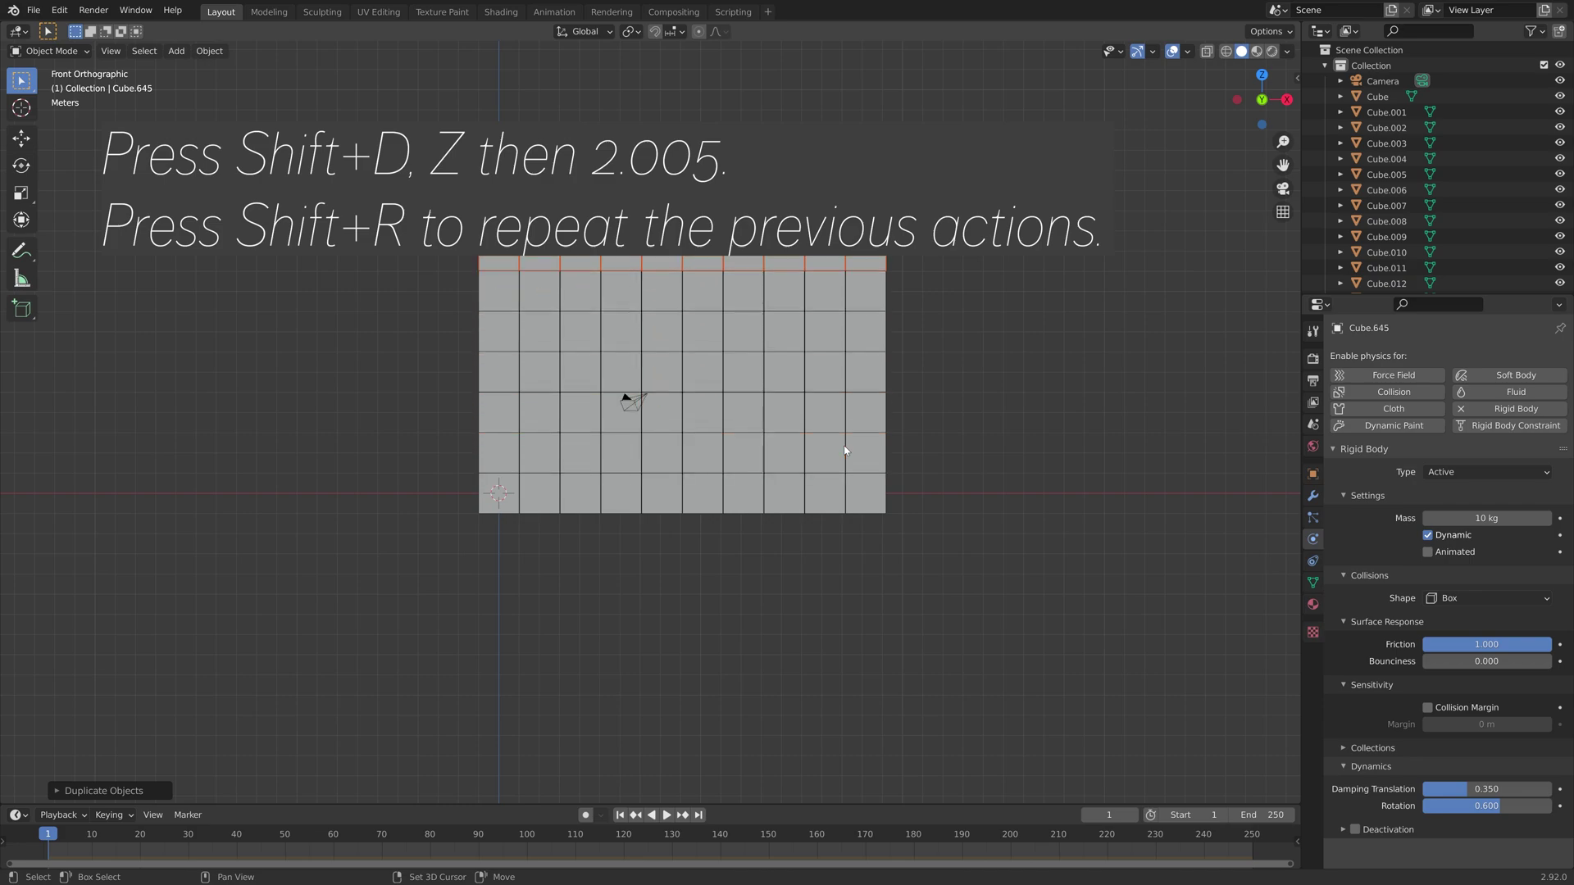
pyautogui.hotkey('shift', 'r')
pyautogui.hotkey('shift', 'r')
pyautogui.hotkey('shift', 'r')
pyautogui.hotkey('shift', 'r')
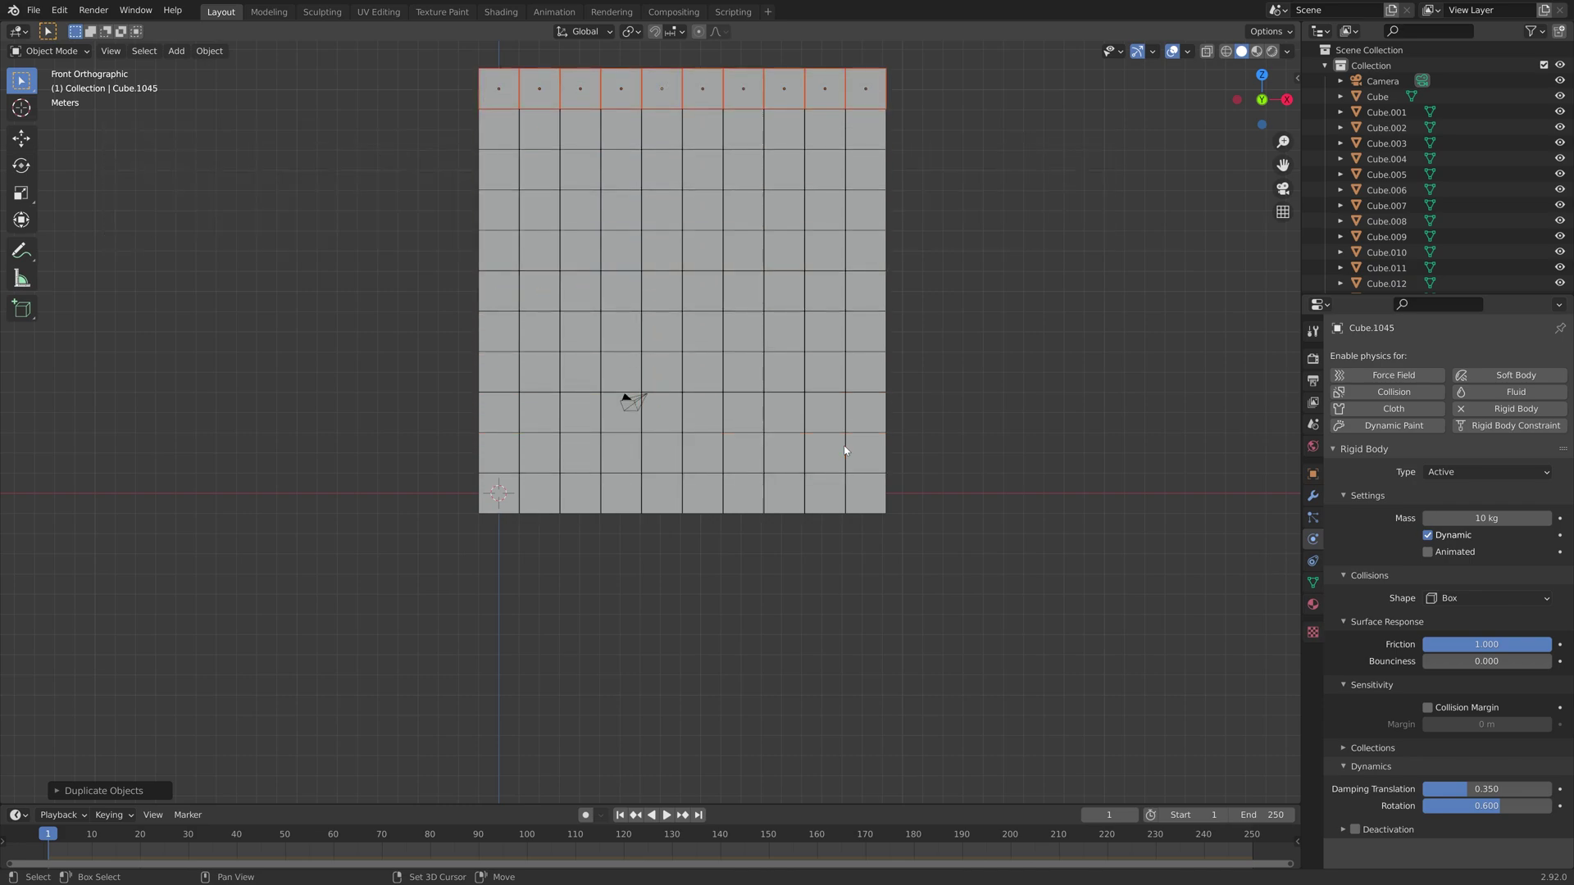
pyautogui.scroll(-5, 844, 450)
pyautogui.hotkey('shift', 'r')
pyautogui.hotkey('shift', 'r')
pyautogui.hotkey('shift', 'r')
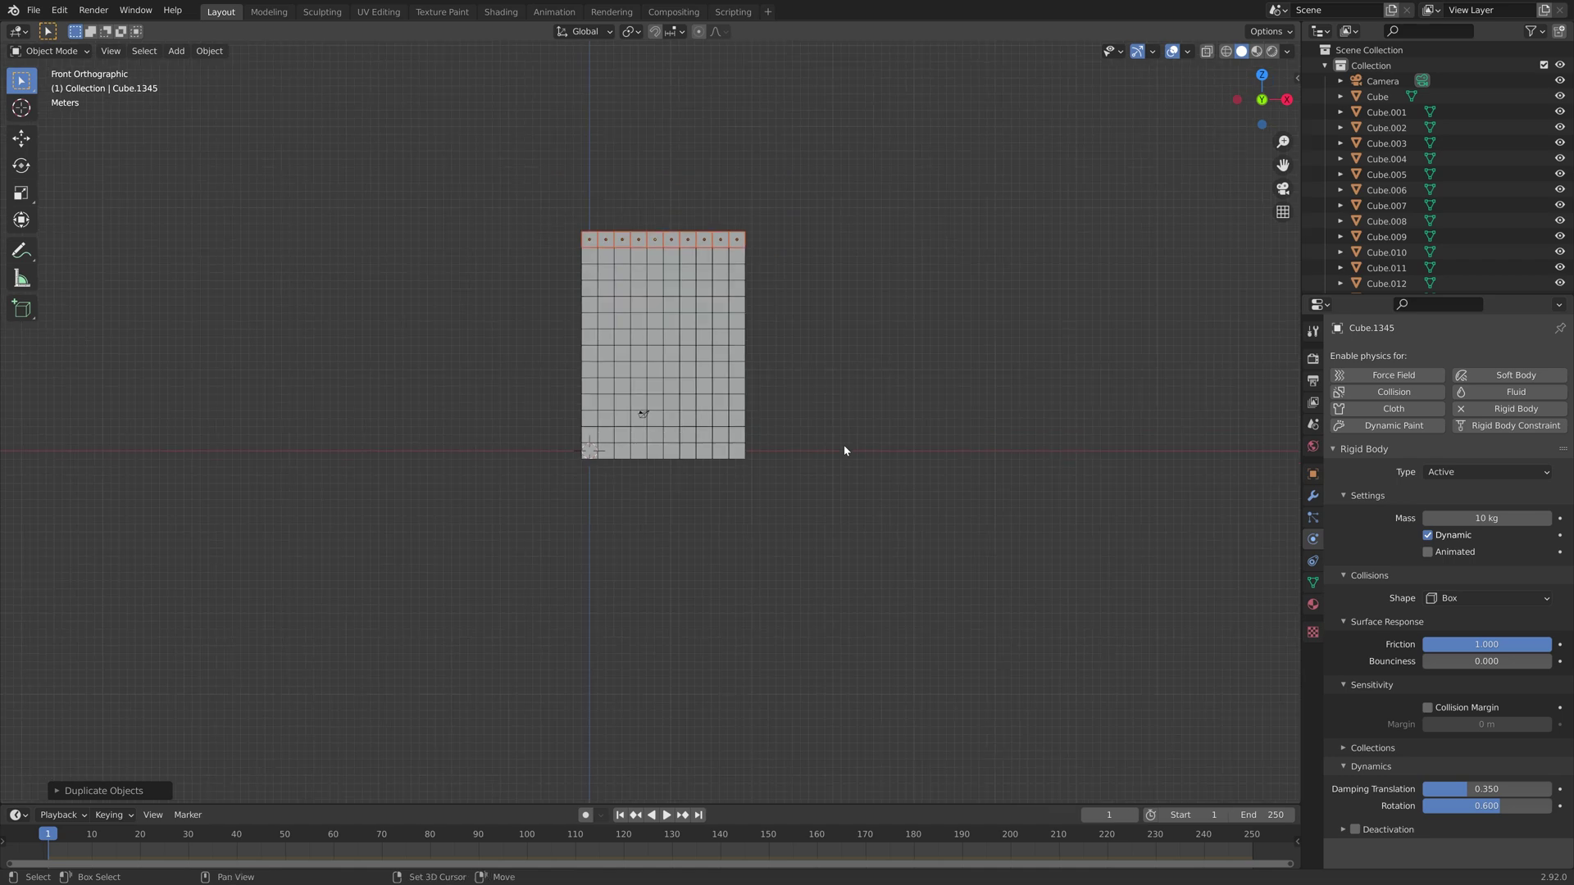
pyautogui.hotkey('shift', 'r')
pyautogui.hotkey('shift', 'r')
pyautogui.hotkey('shift', 'r')
pyautogui.hotkey('shift', 'r')
pyautogui.hotkey('shift', 'r')
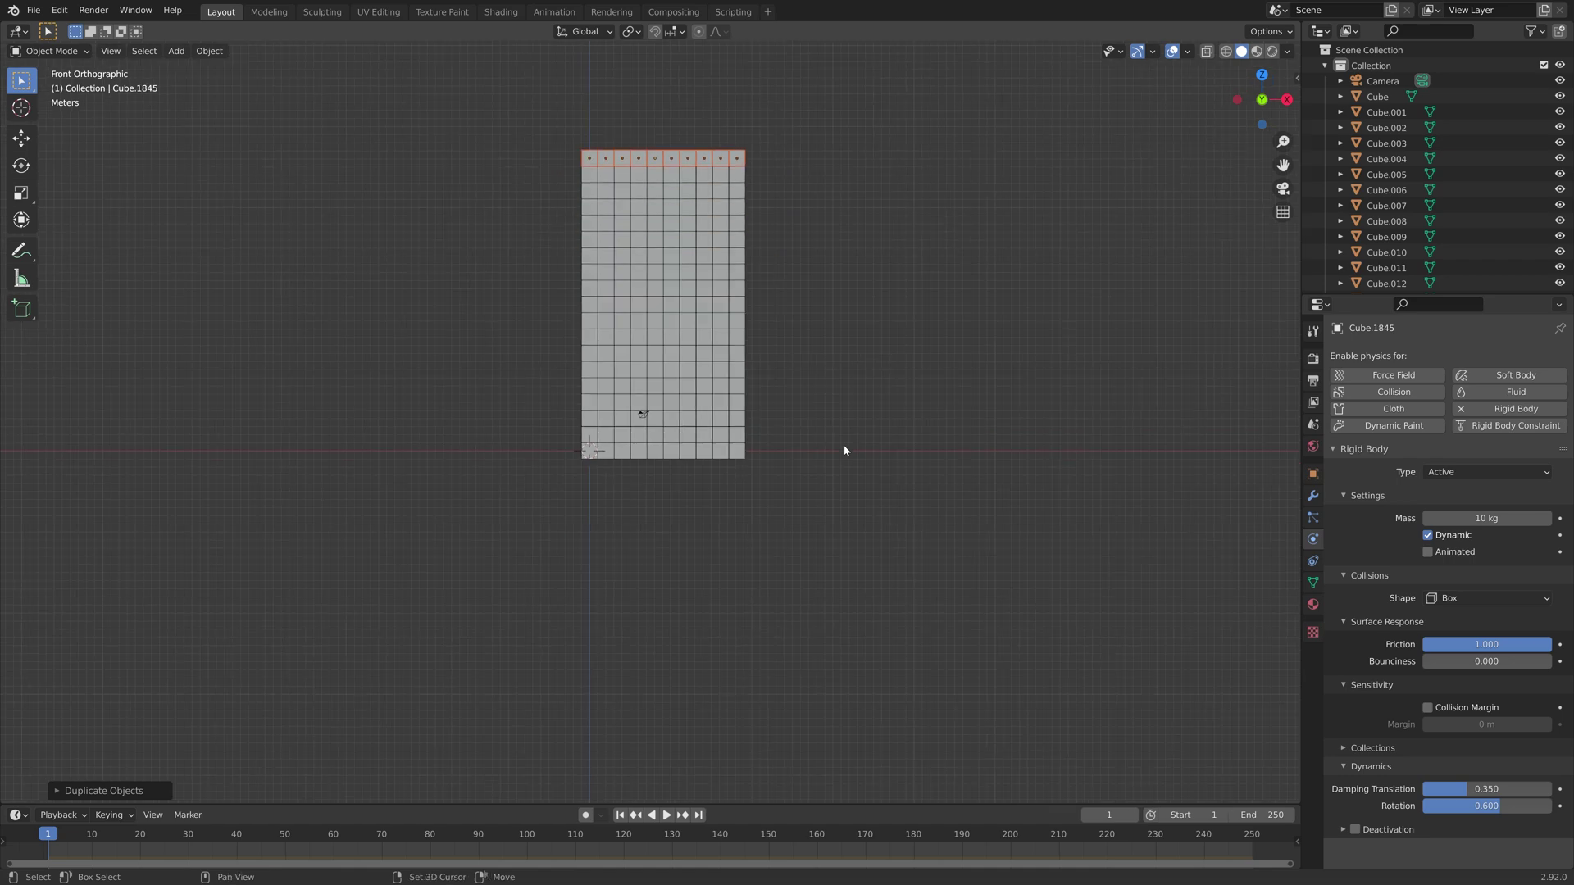
pyautogui.hotkey('shift', 'r')
pyautogui.hotkey('shift', 'r')
pyautogui.hotkey('shift', 'r')
pyautogui.hotkey('shift', 'r')
pyautogui.hotkey('shift', 'r')
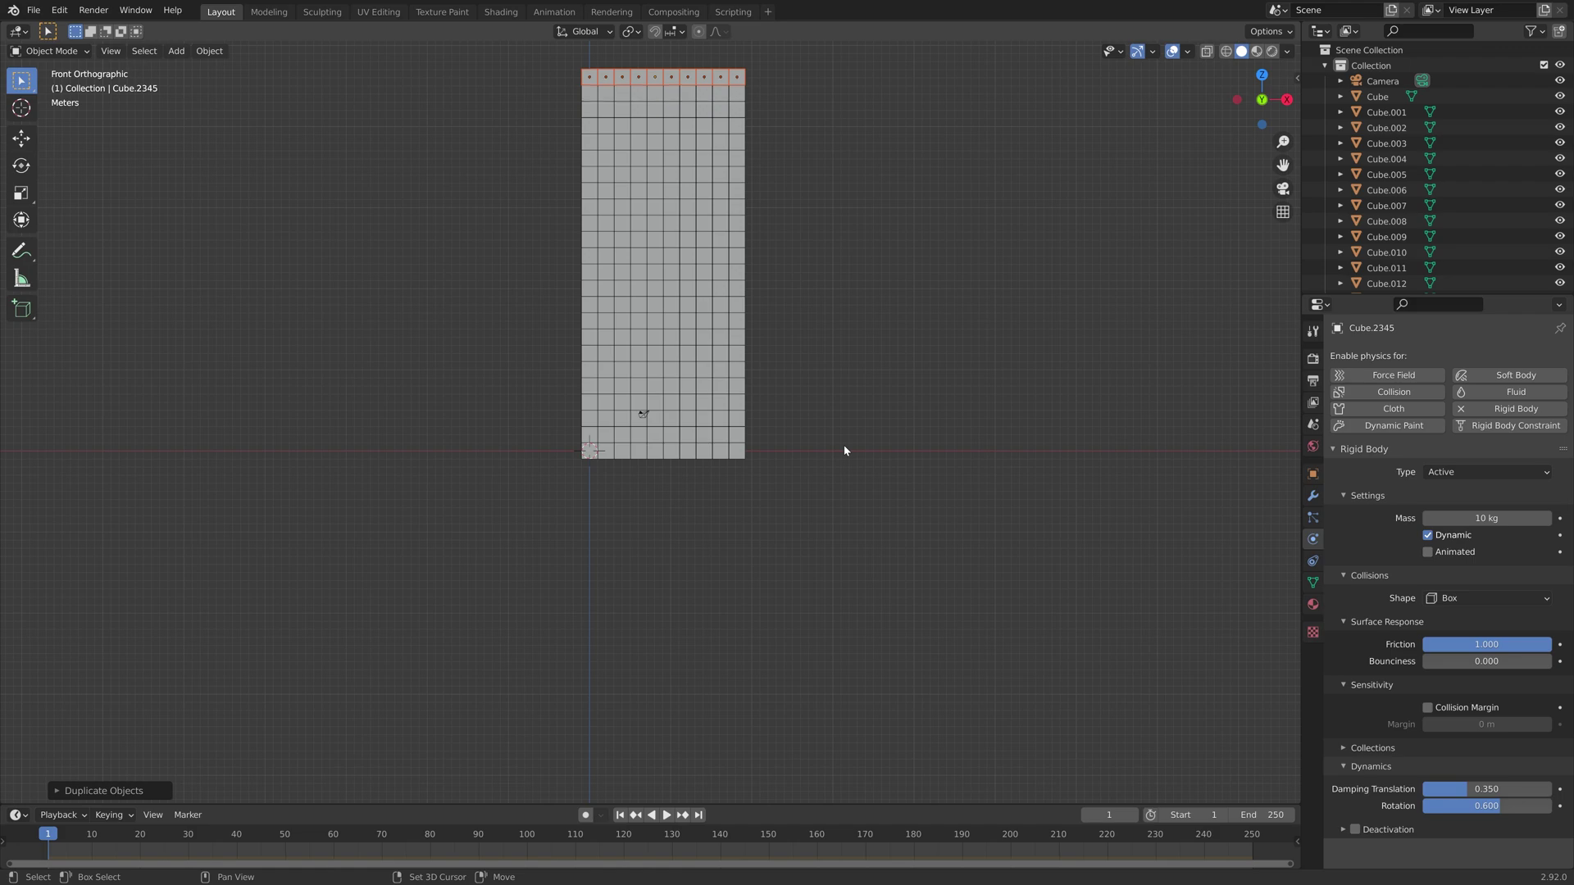
# - Add a mesh plane at the tower's base and scale it up to about 250 times its size as the ground
pyautogui.moveTo(844, 450); pyautogui.dragTo(808, 423, button='middle')
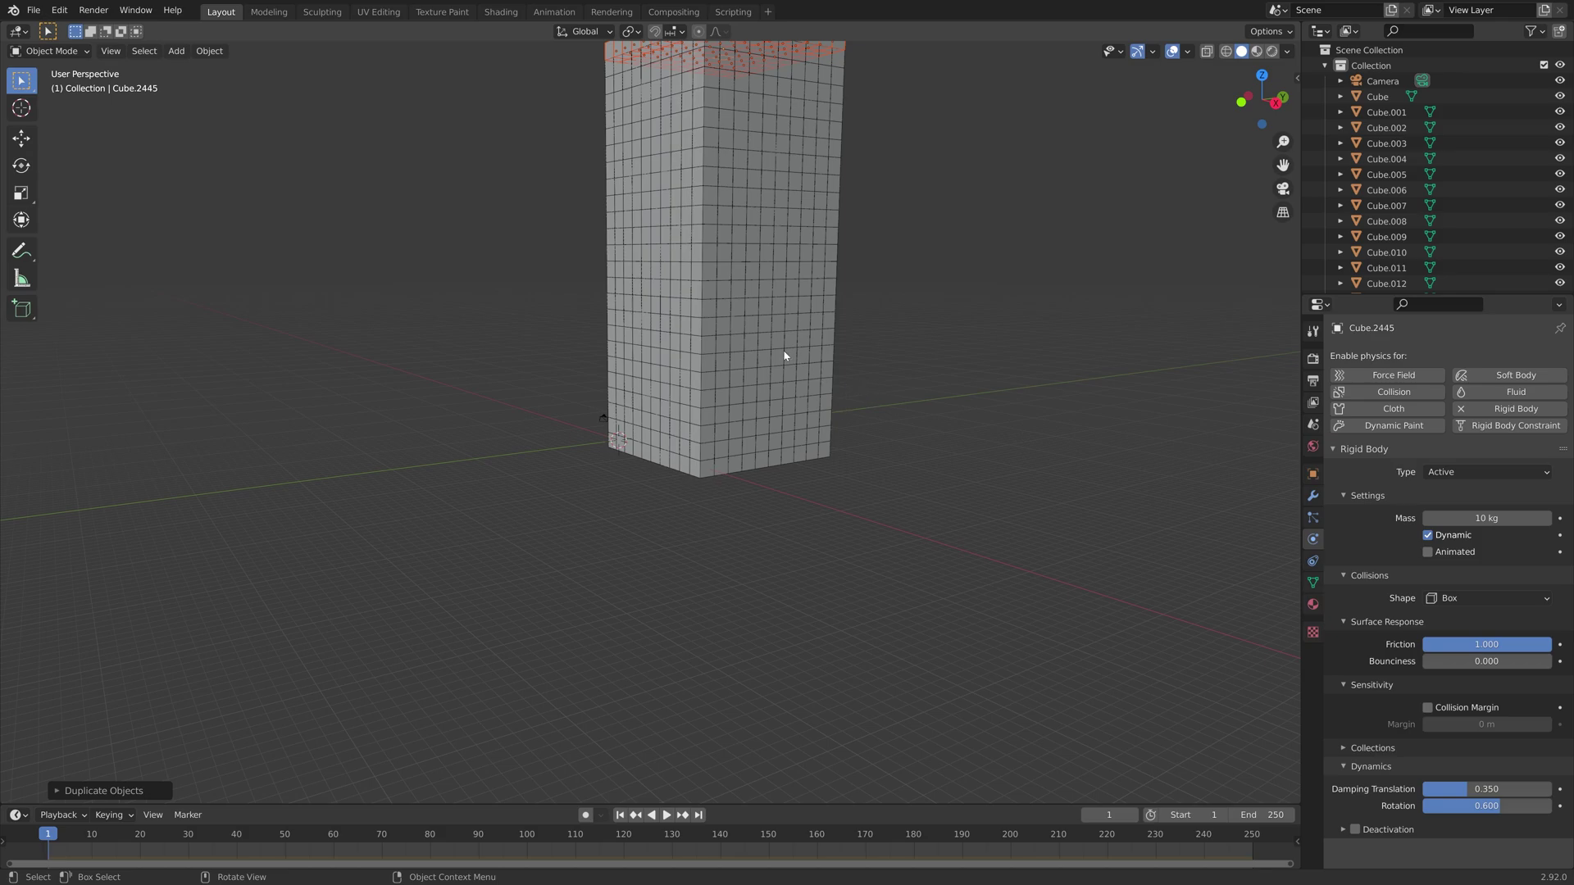
pyautogui.hotkey('shift', 'a')
pyautogui.moveTo(742, 158)
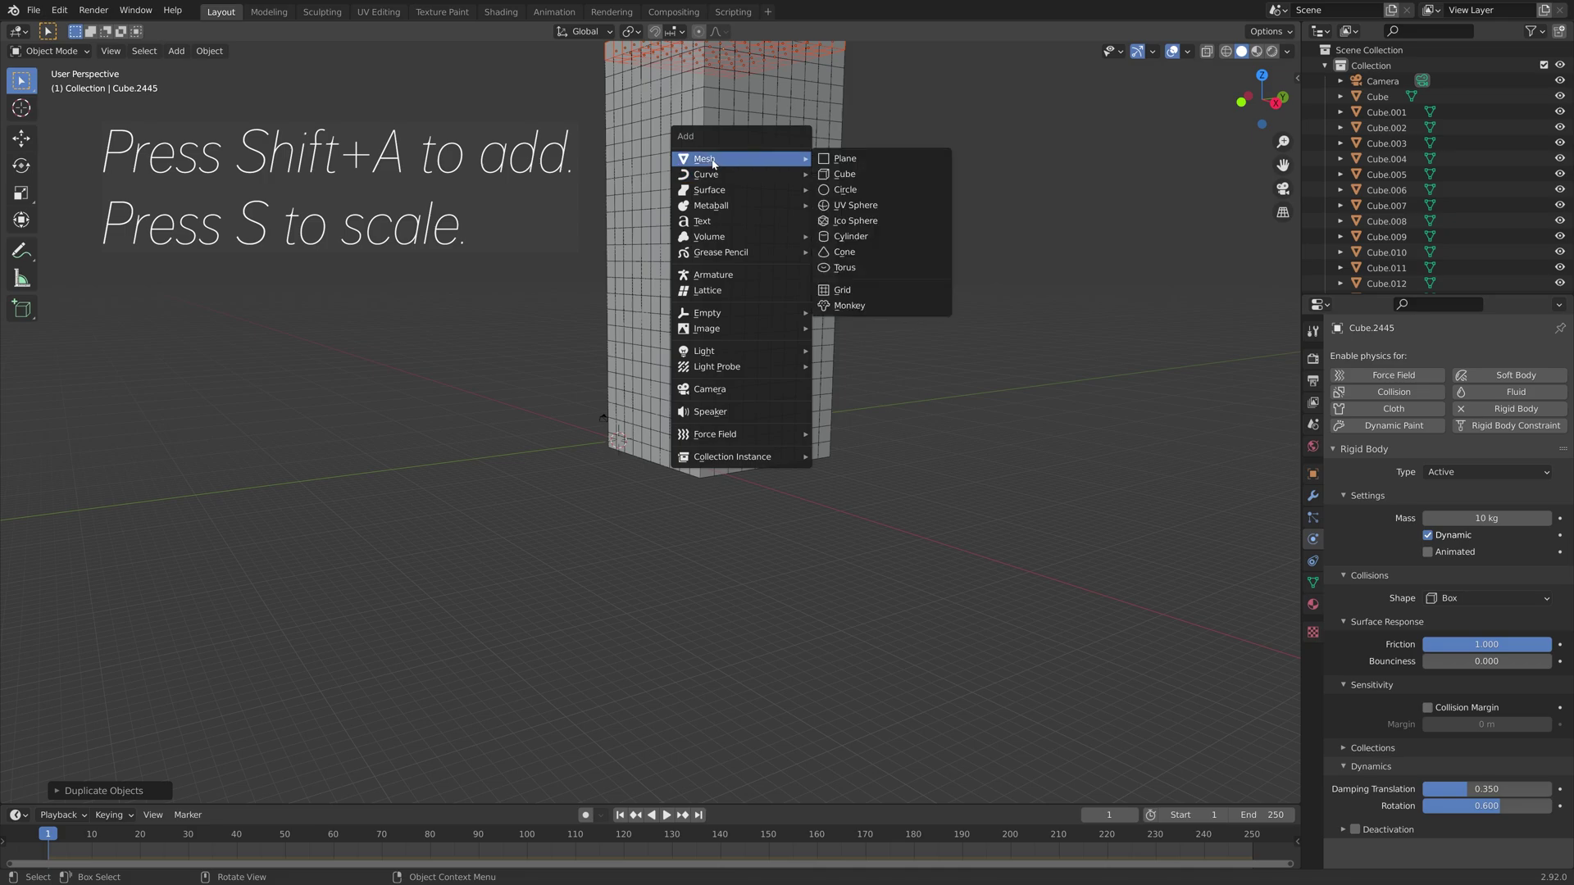
pyautogui.click(831, 159)
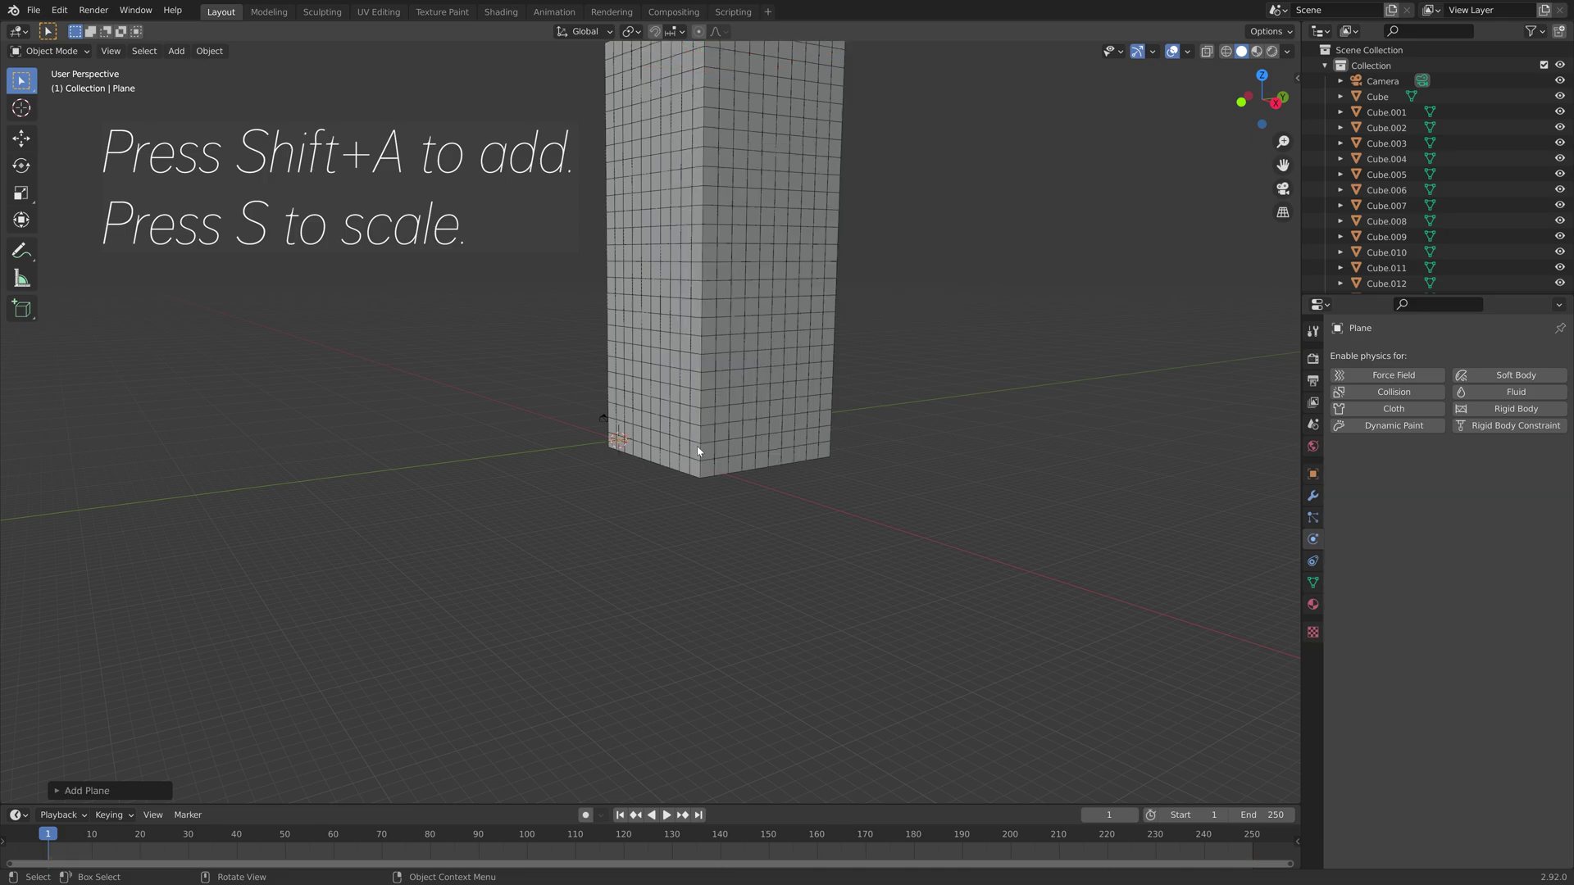
pyautogui.press('s')
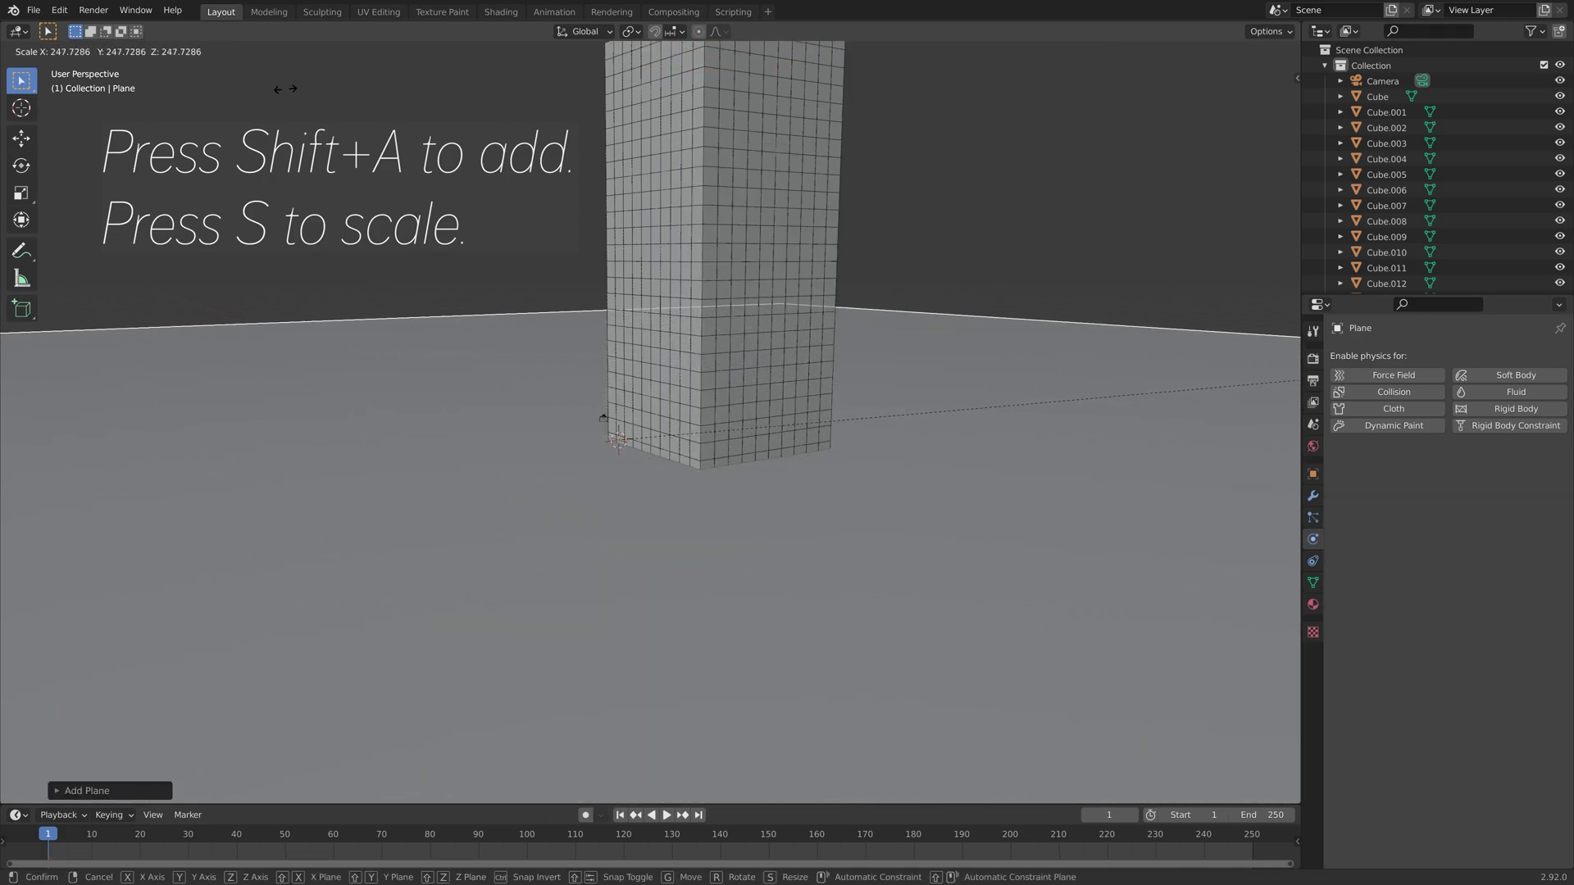
pyautogui.click(469, 335)
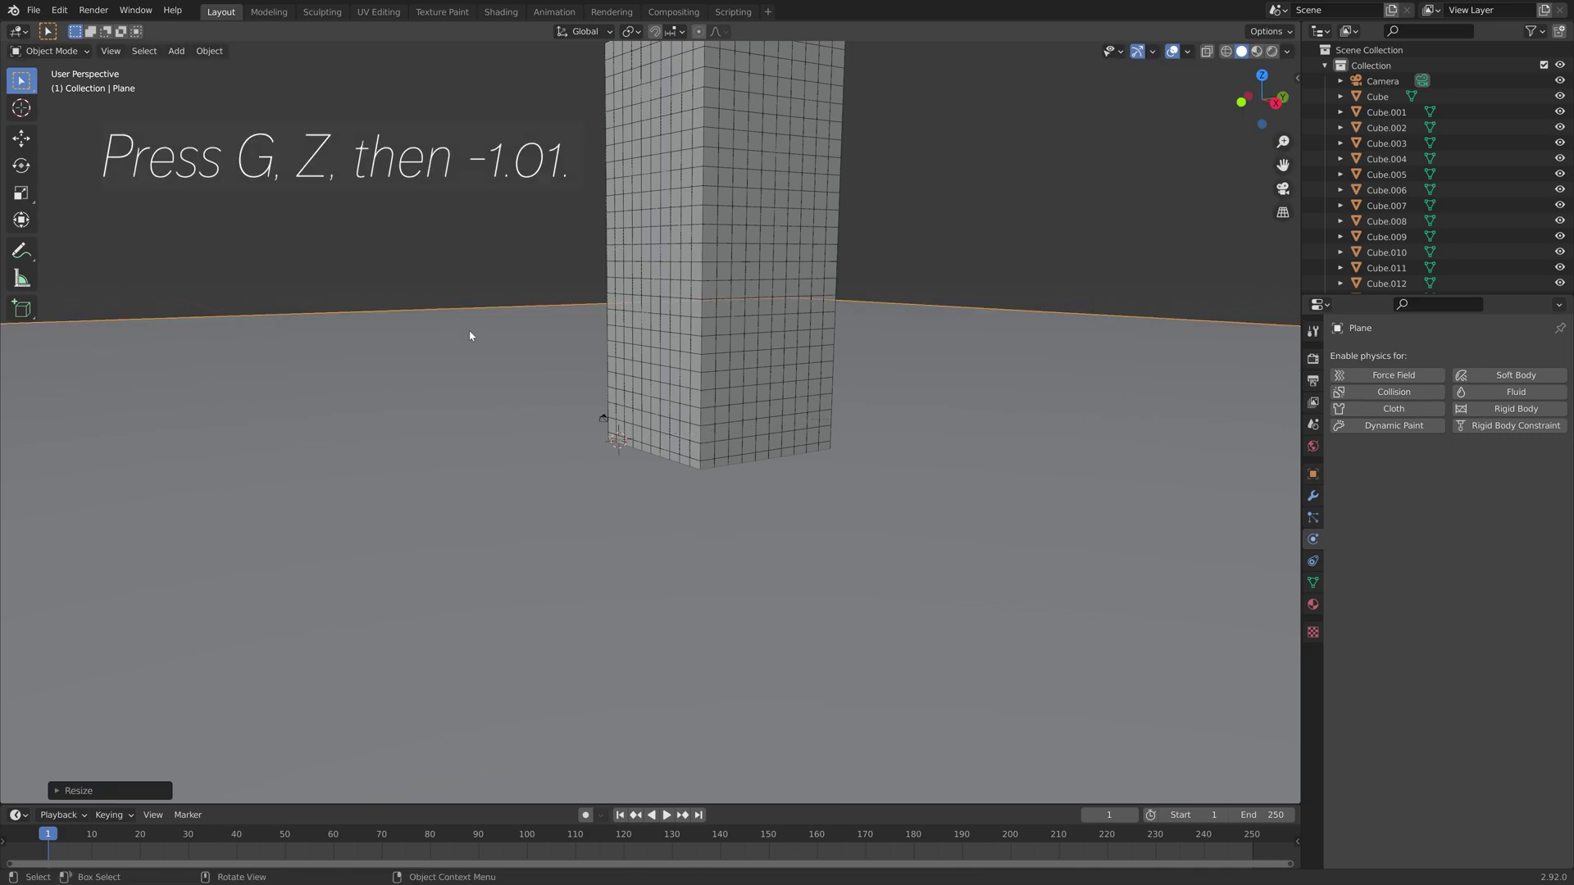
# - Move the ground plane -1.01 m along the Z axis so it lies just beneath the lowest cubes
pyautogui.write('gz-1.01')
pyautogui.press('Return')
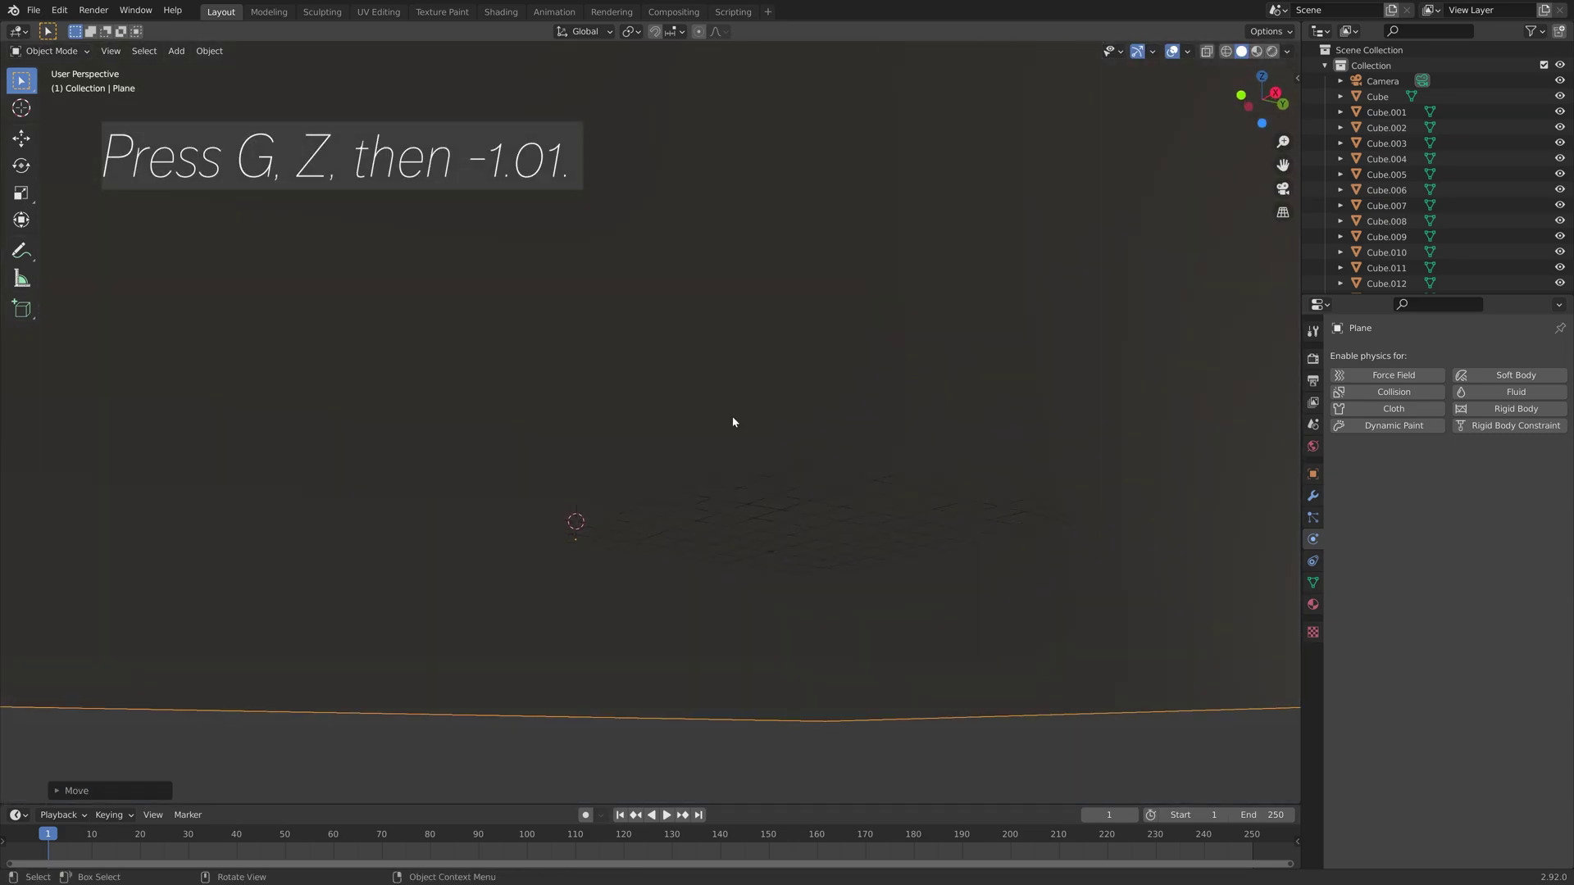
pyautogui.press('g')
pyautogui.press('z')
pyautogui.press('-')
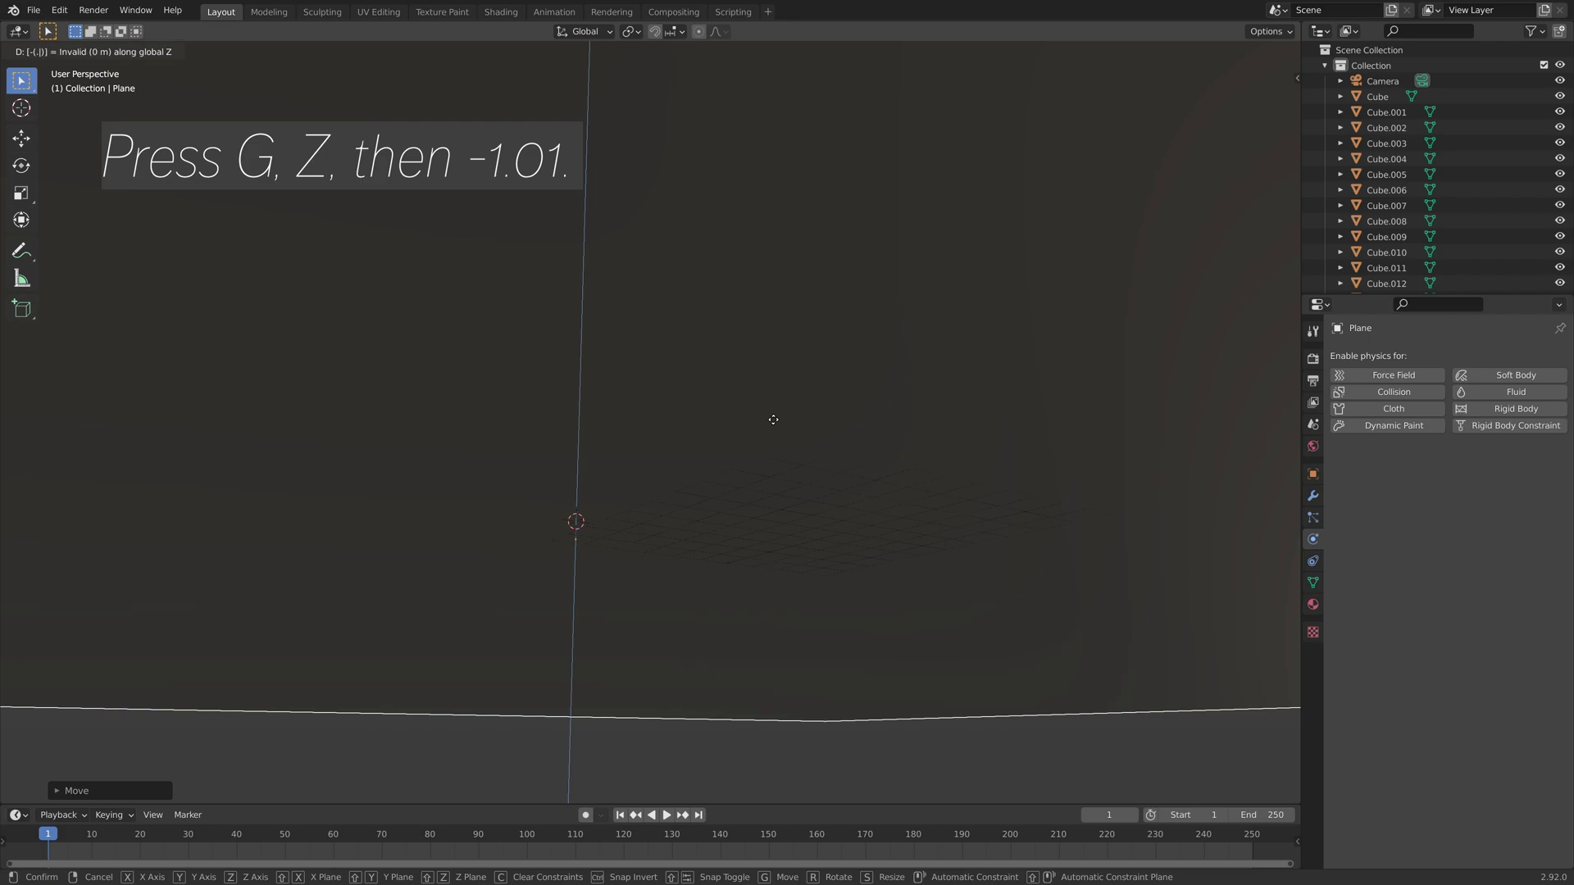
pyautogui.press('Escape')
pyautogui.press('g')
pyautogui.press('z')
pyautogui.press('-')
pyautogui.press('Escape')
pyautogui.press('g')
pyautogui.press('z')
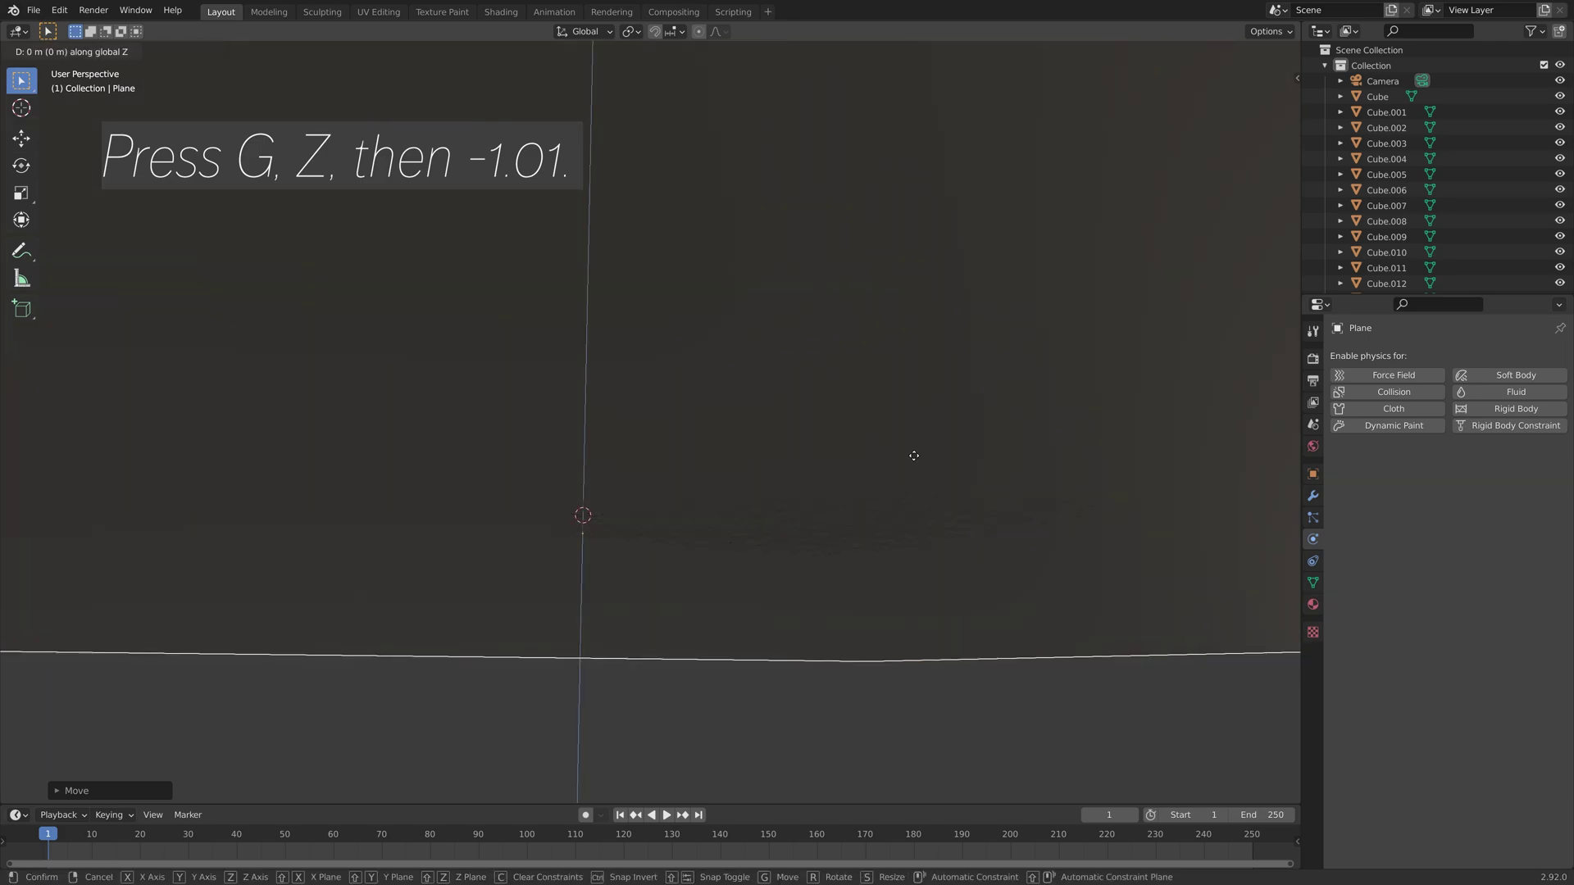
pyautogui.press('-')
pyautogui.press('Escape')
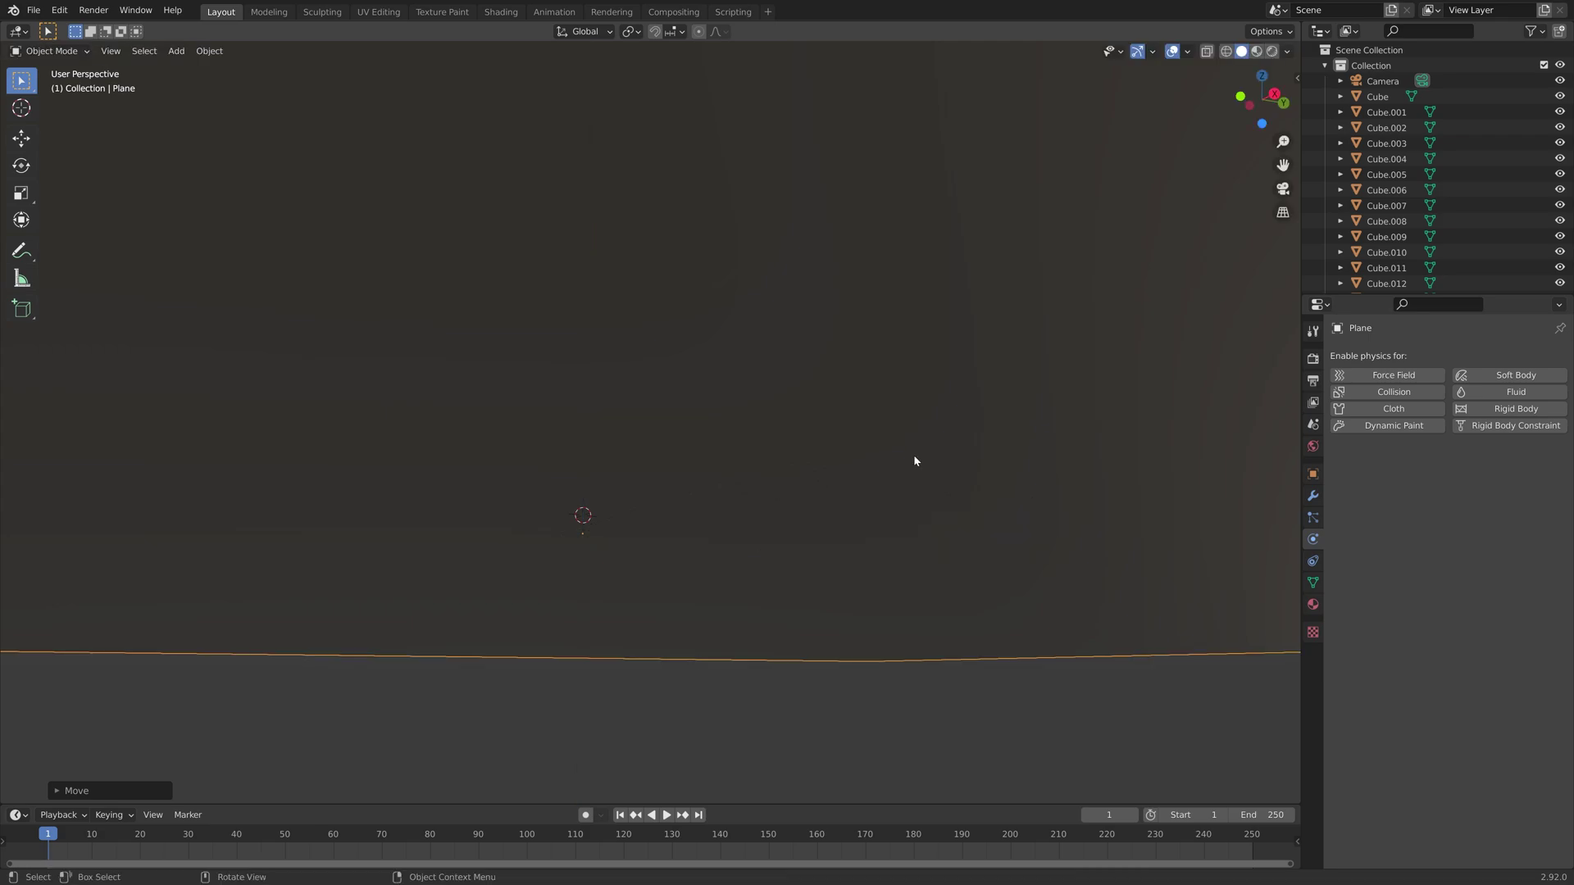
# - Make the ground plane a Passive rigid body with a Mesh collision shape
pyautogui.scroll(-8, 910, 452)
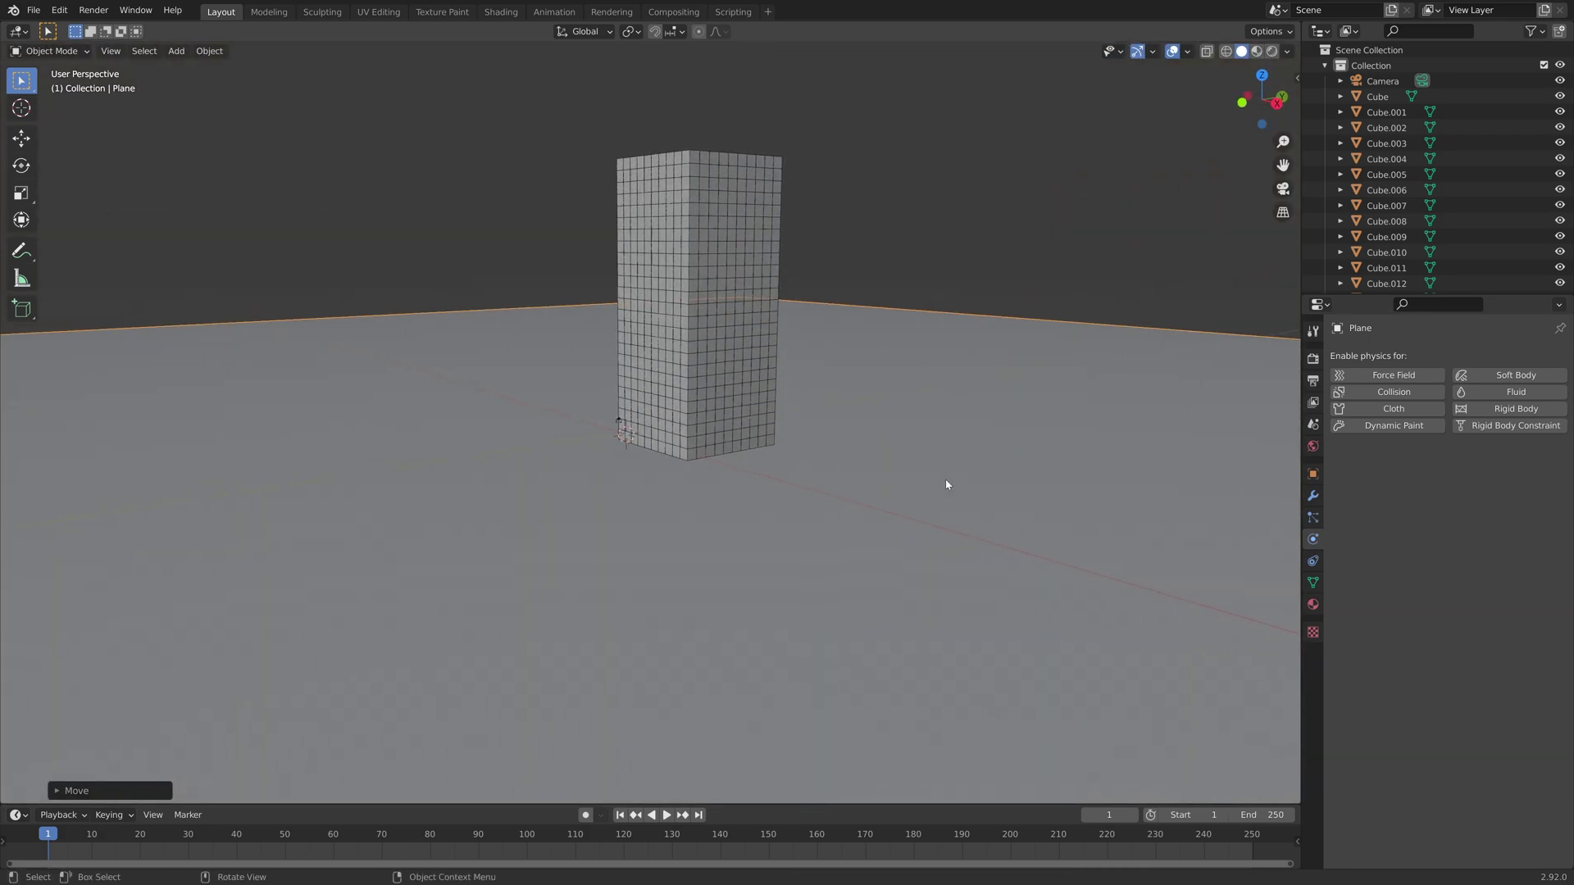
pyautogui.moveTo(946, 484); pyautogui.dragTo(875, 439, button='middle')
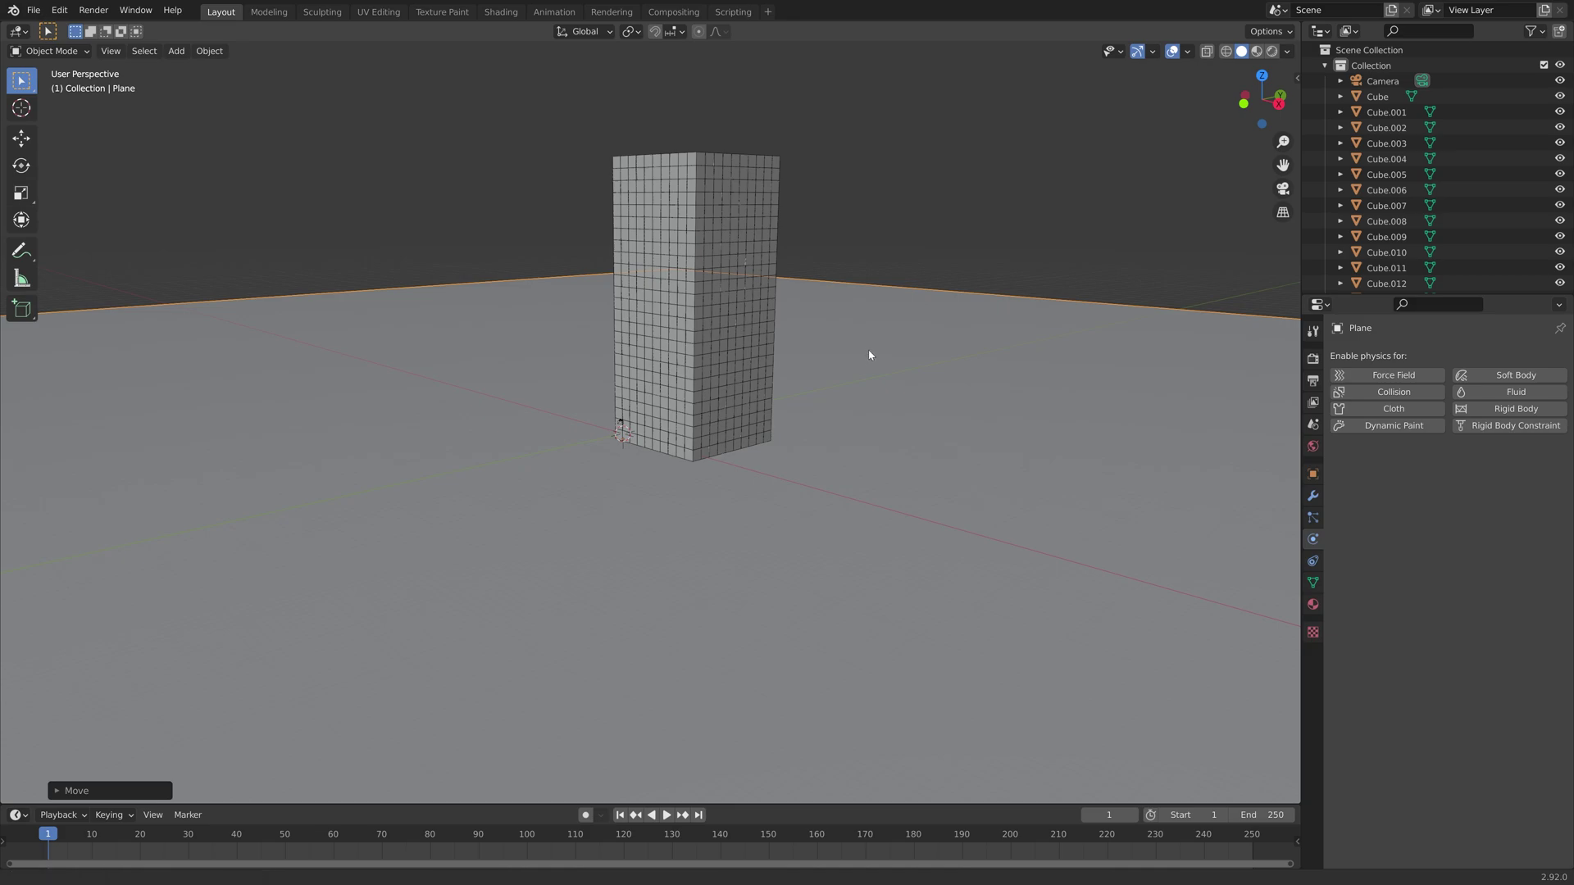
pyautogui.moveTo(868, 355); pyautogui.dragTo(840, 432, button='middle')
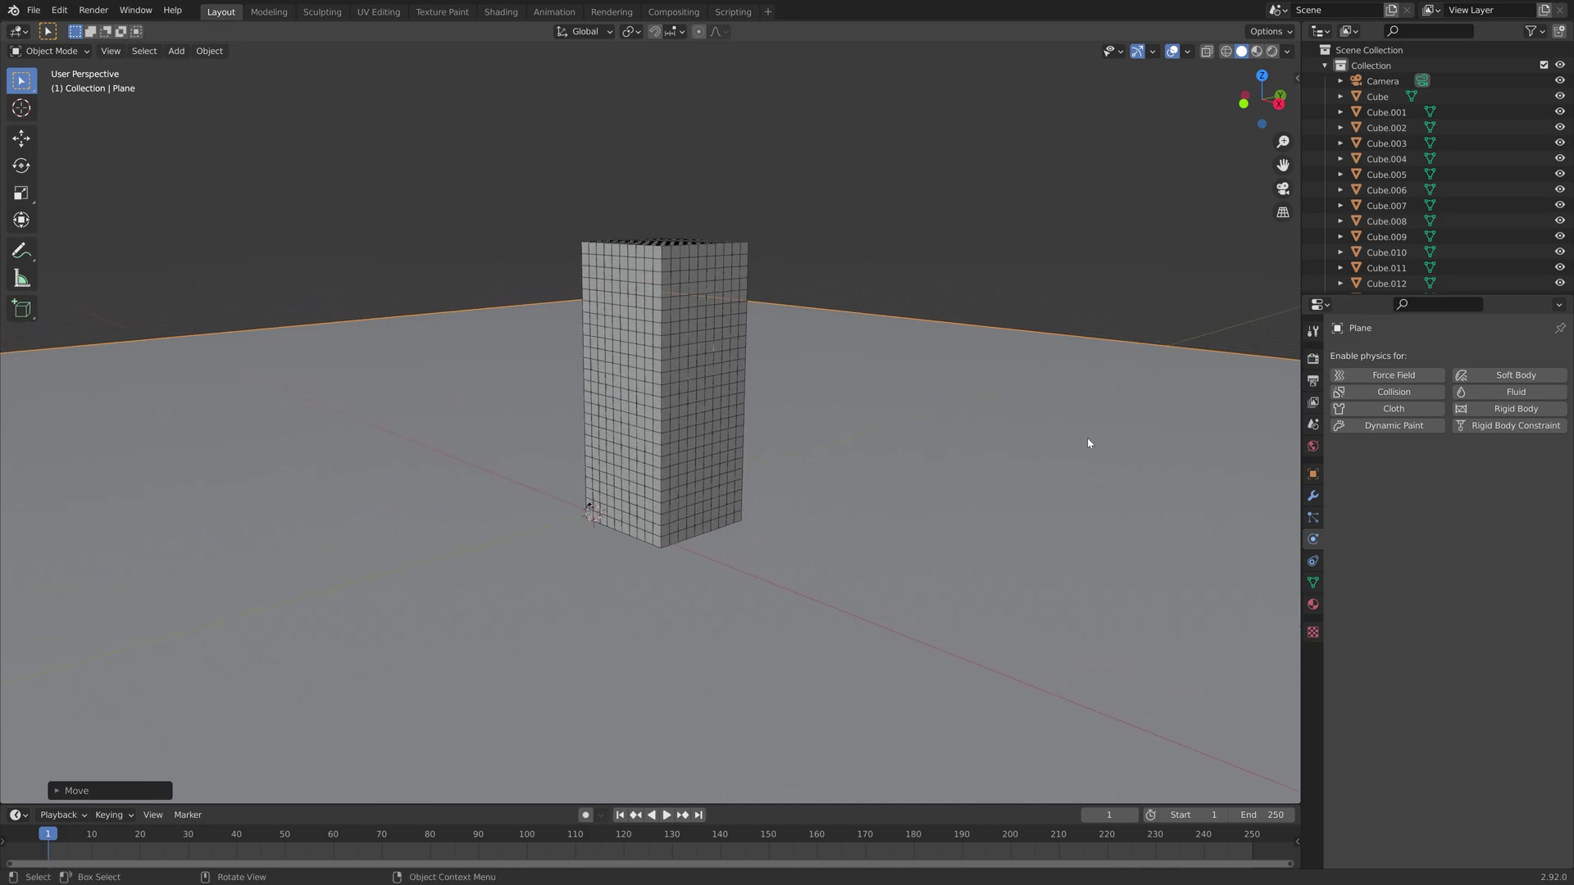
pyautogui.click(1510, 409)
pyautogui.click(1464, 471)
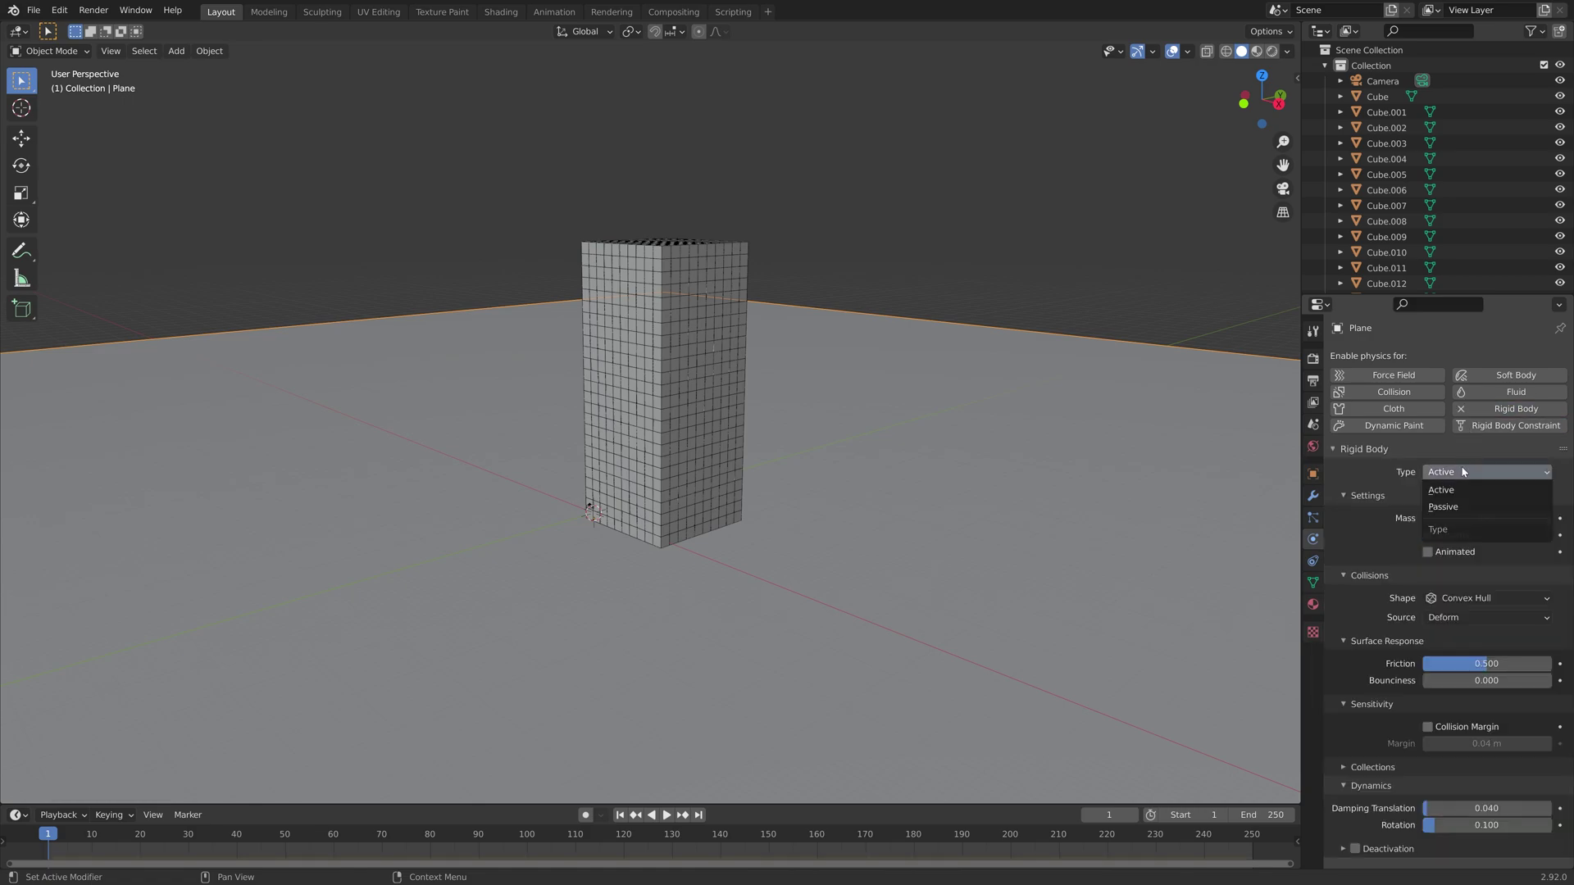
pyautogui.click(1454, 510)
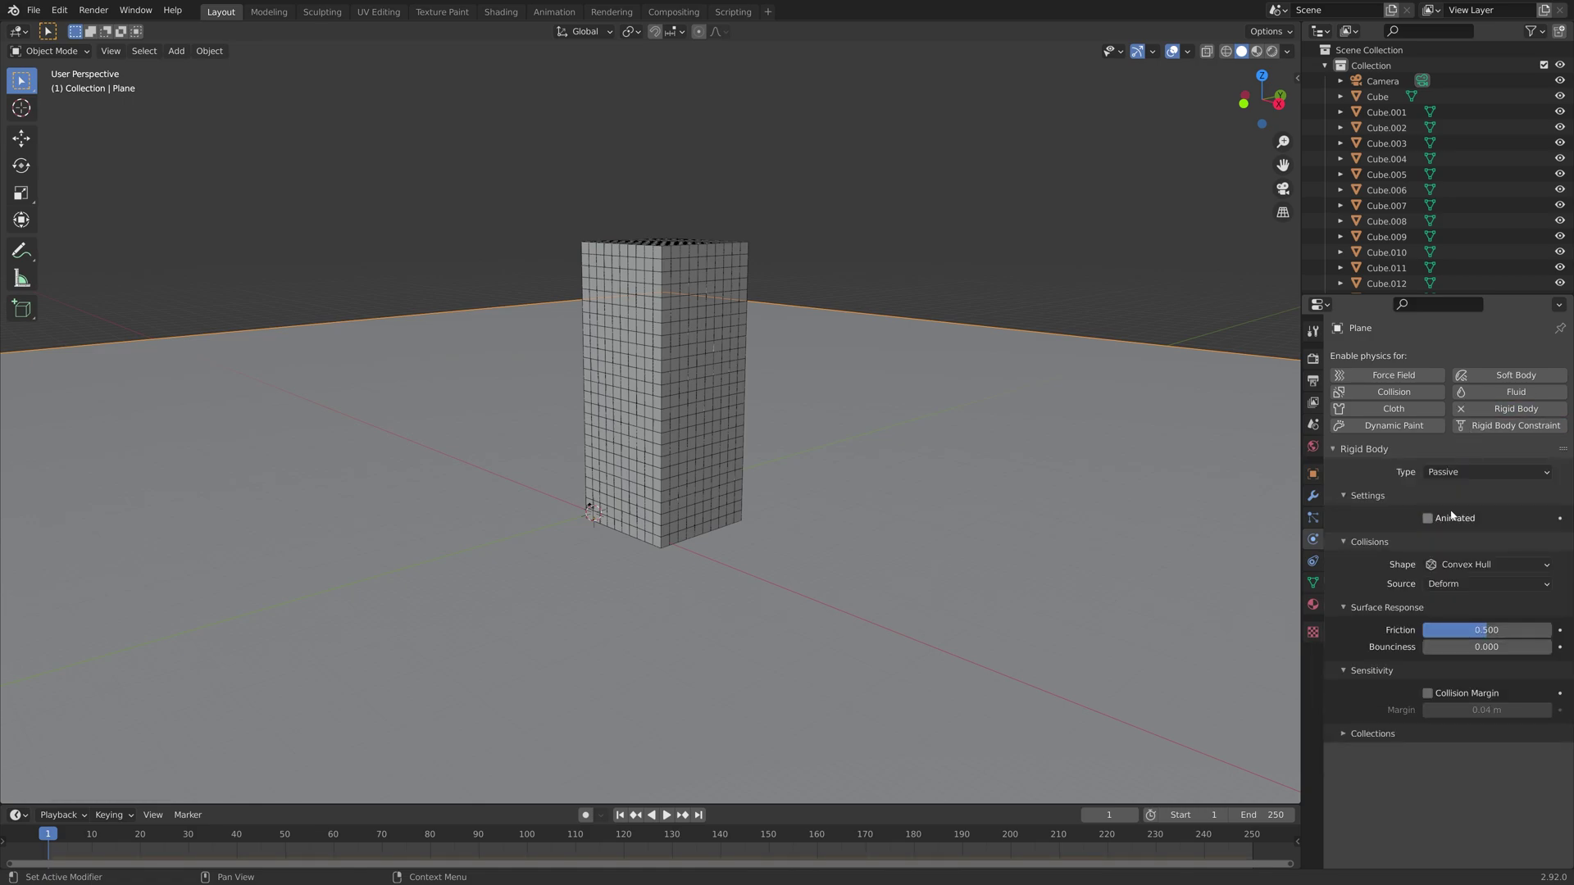
pyautogui.click(1467, 564)
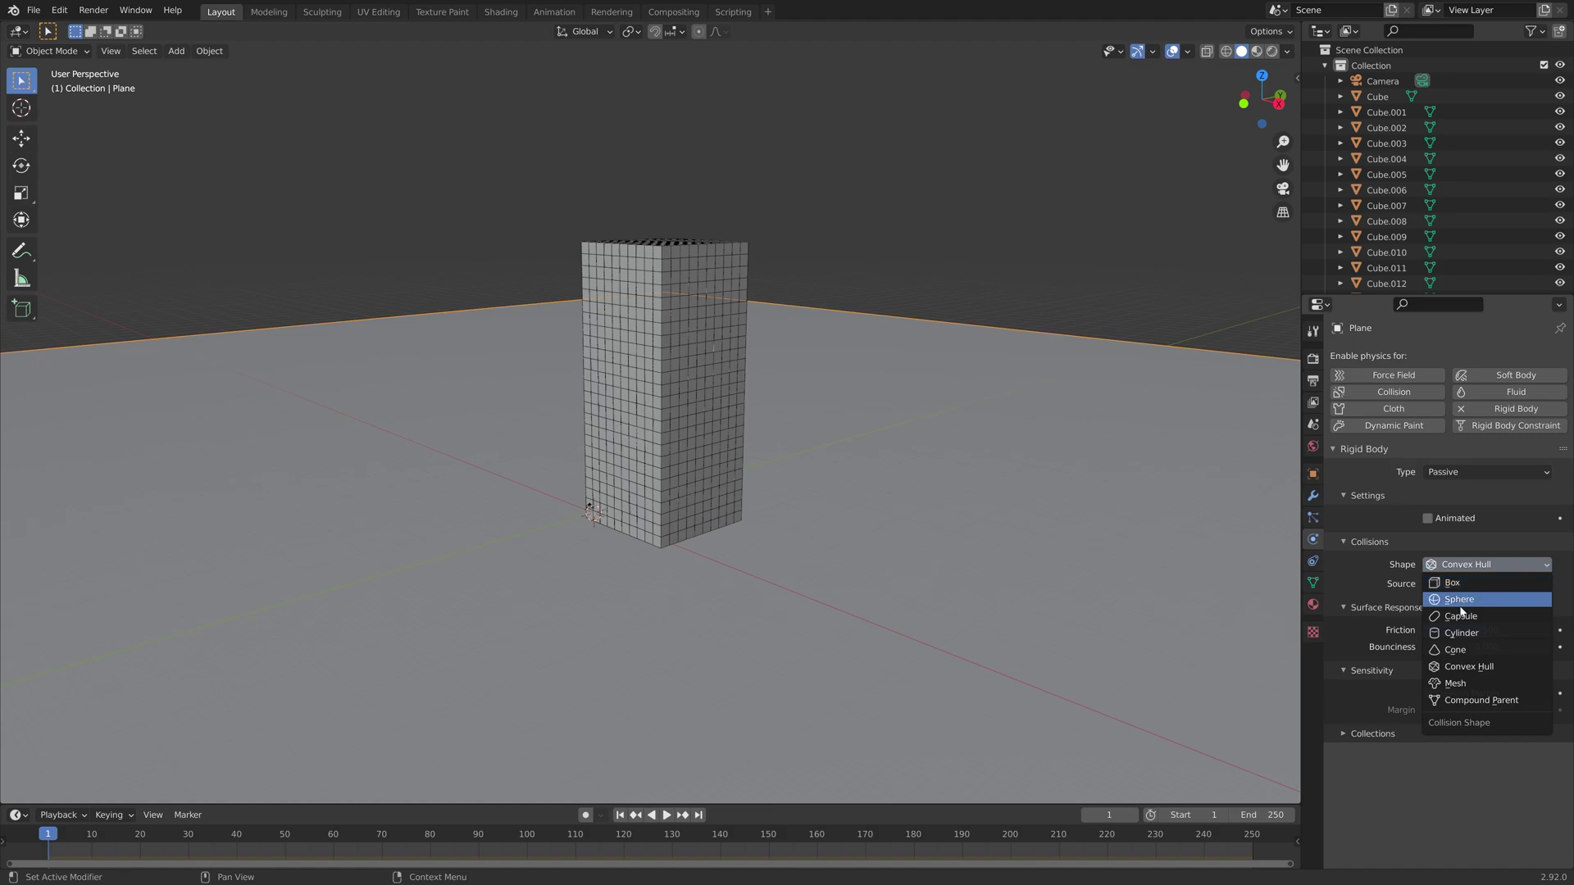
pyautogui.click(1457, 683)
# - Set the ground plane's rigid body friction to about 0.812 and its collision margin to 0 m
pyautogui.moveTo(870, 396)
pyautogui.mouseDown(button='middle')
pyautogui.moveTo(921, 390)
pyautogui.moveTo(889, 386)
pyautogui.mouseUp(button='middle')
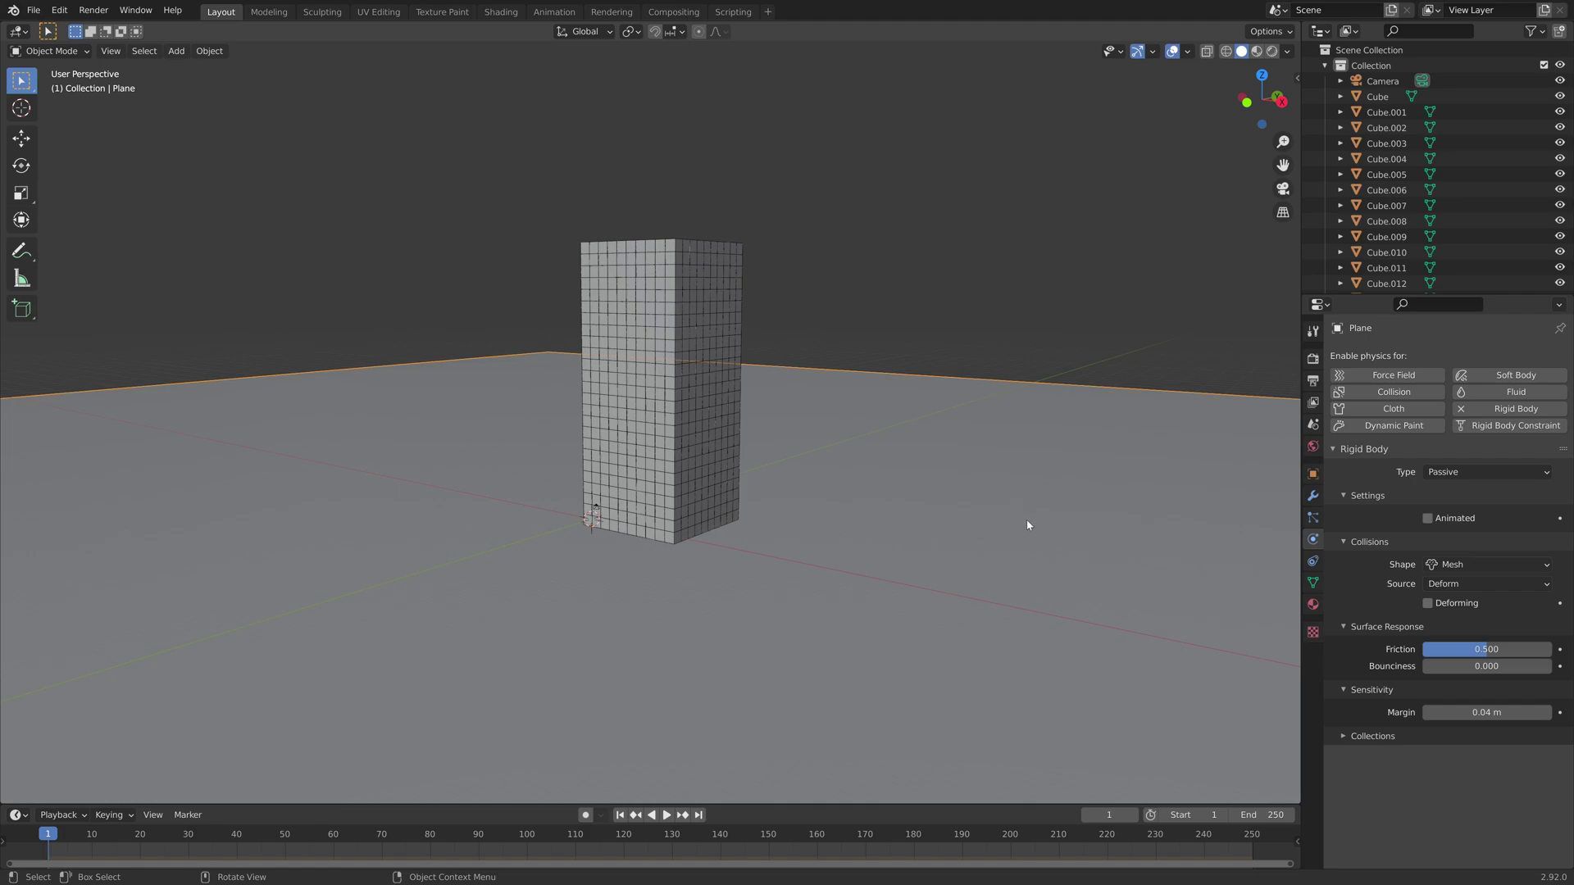
pyautogui.moveTo(1486, 649); pyautogui.dragTo(1526, 649)
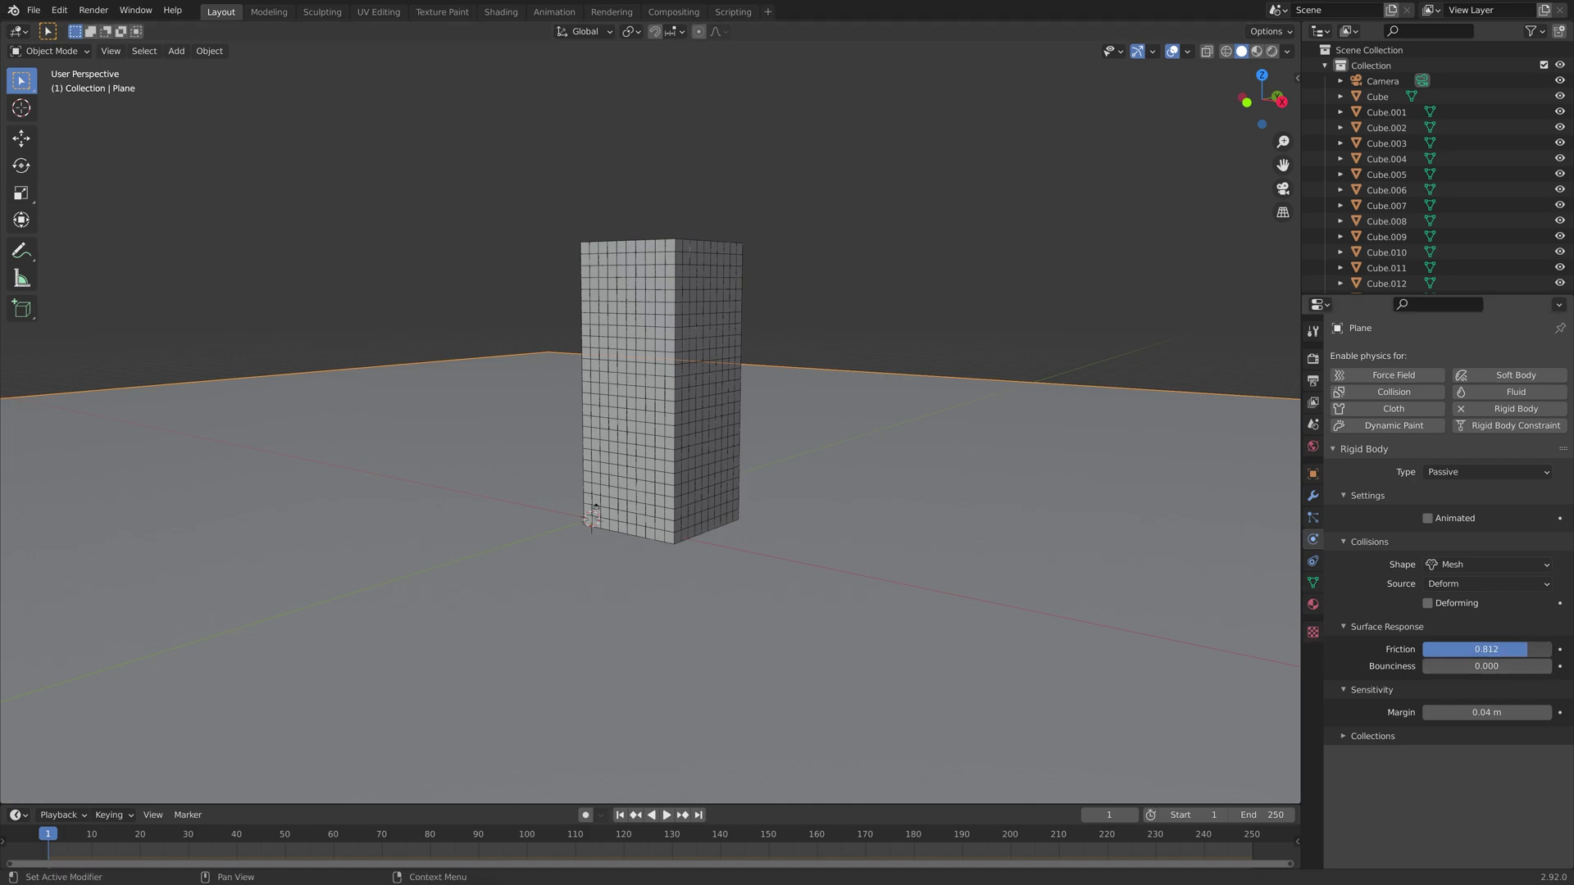
pyautogui.click(1480, 712)
pyautogui.write('0')
pyautogui.press('Return')
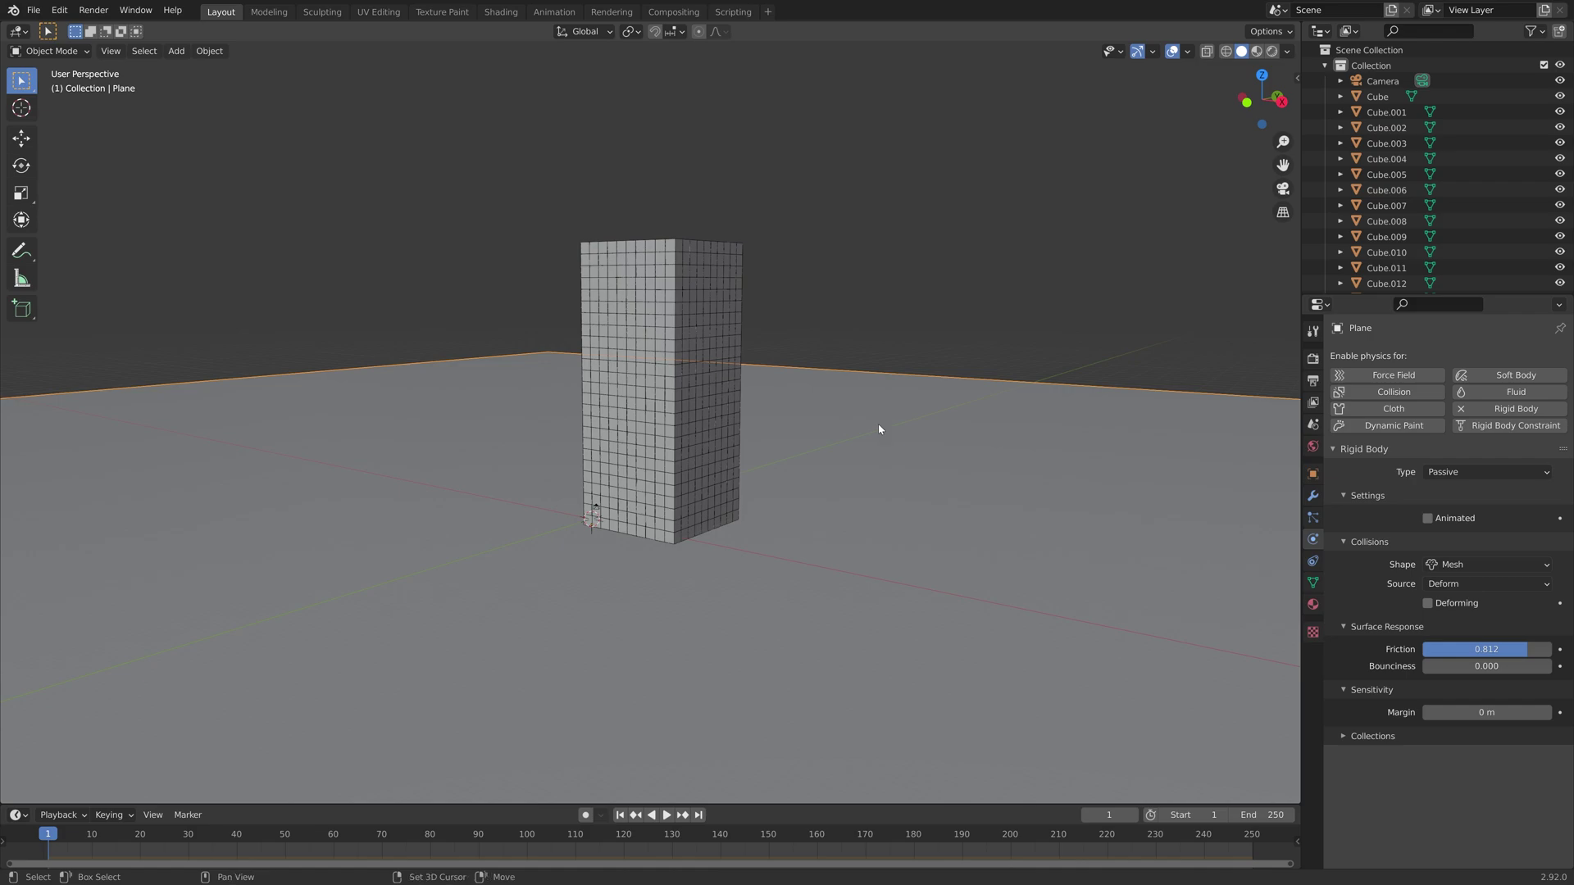
# - Add a UV sphere and move it into the air beside the tower, on the positive X side at about mid-height
pyautogui.hotkey('shift', 'a')
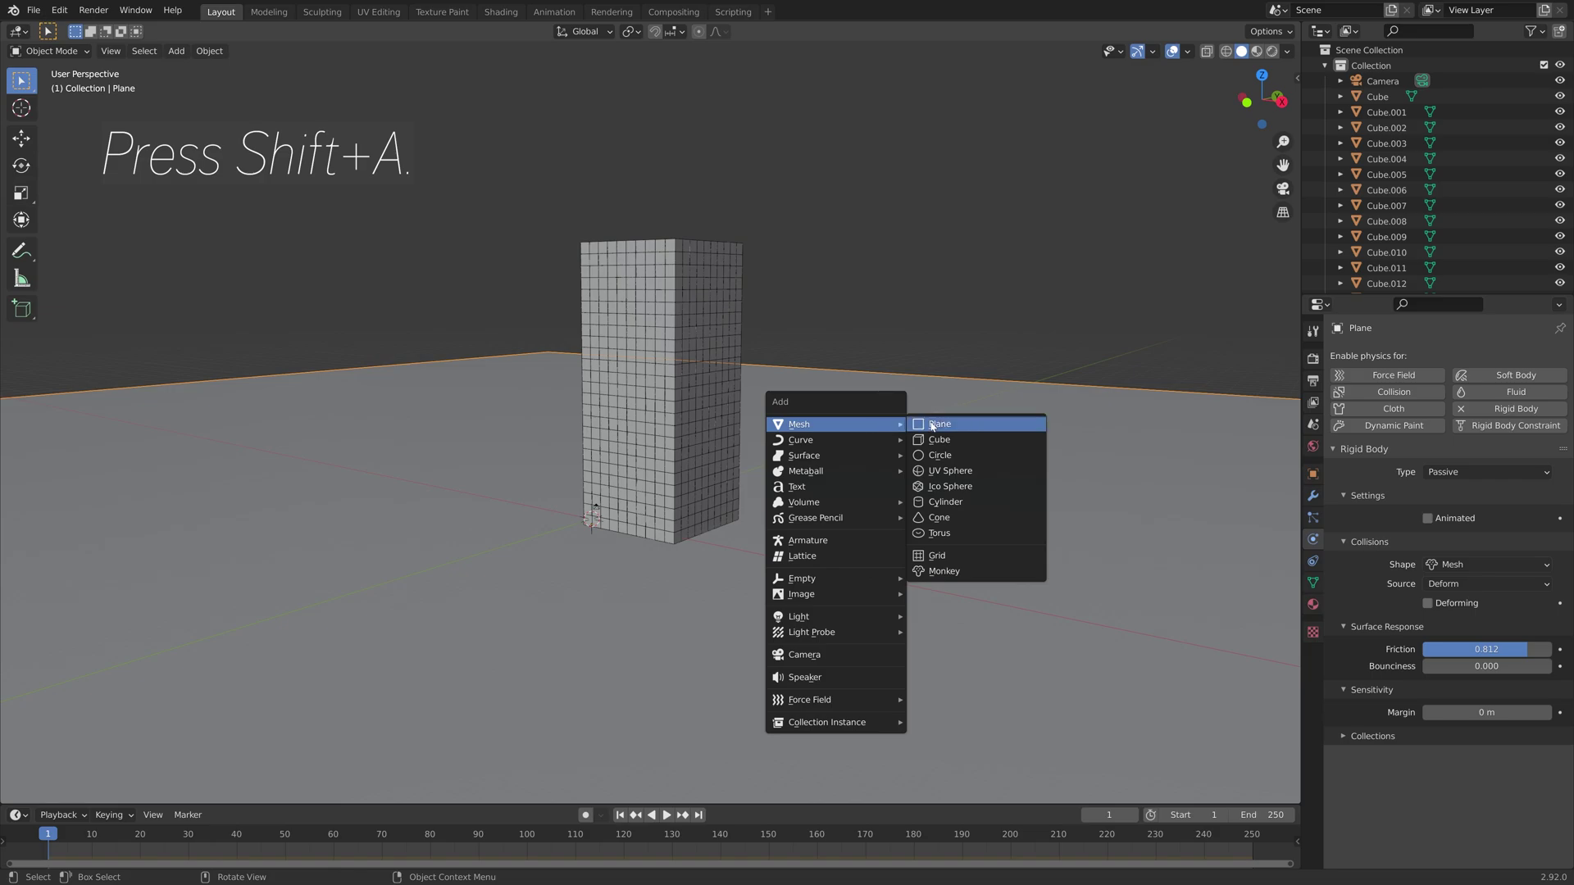
pyautogui.click(955, 472)
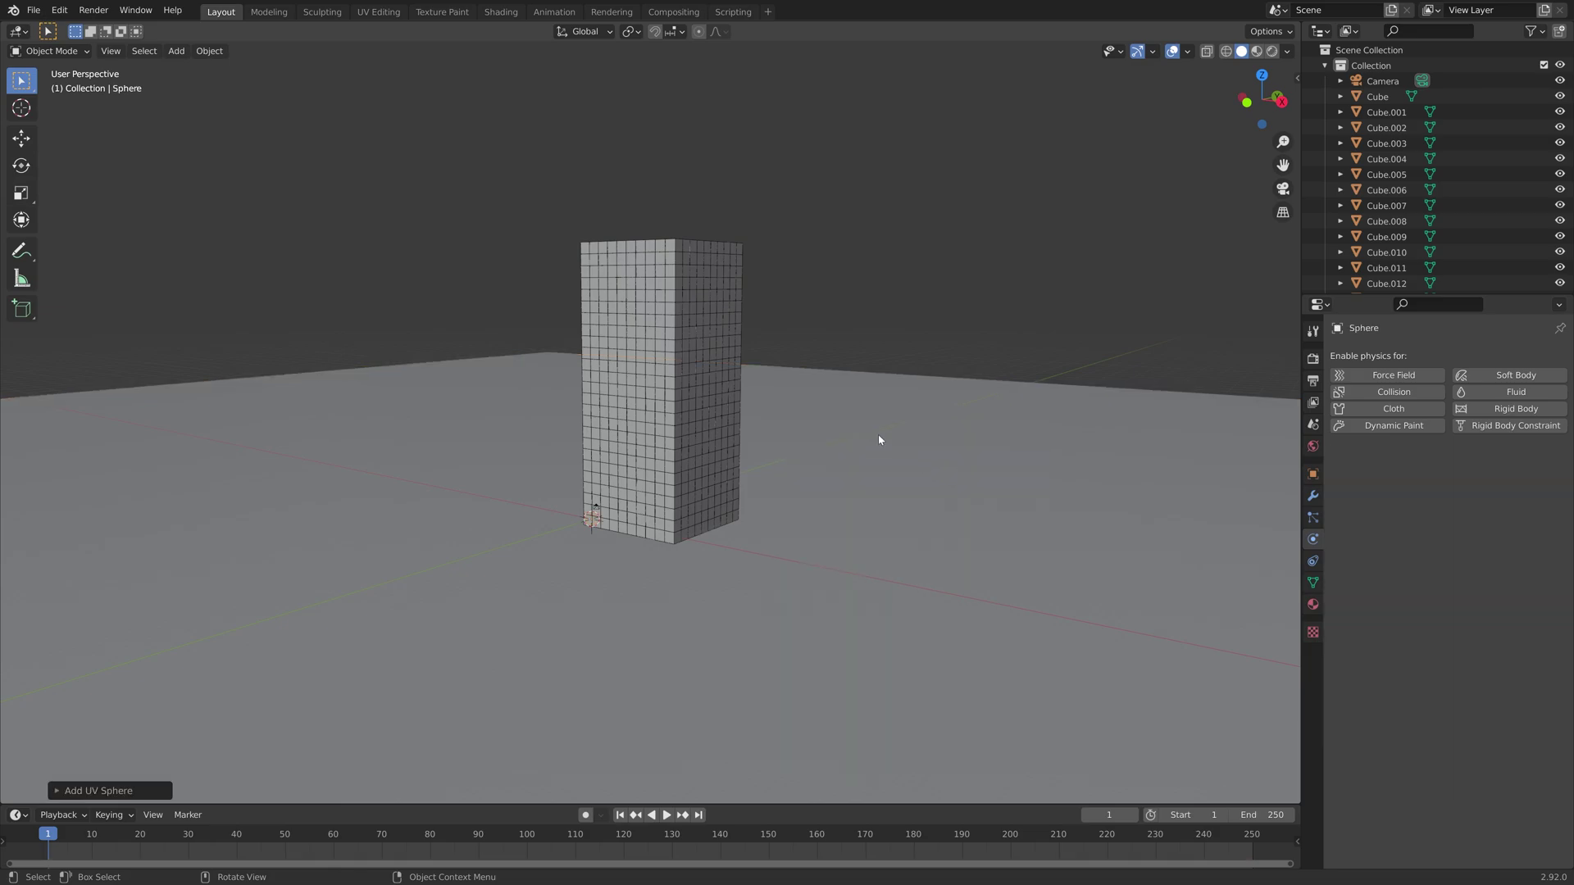
pyautogui.moveTo(745, 517)
pyautogui.mouseDown(button='middle')
pyautogui.moveTo(801, 489)
pyautogui.moveTo(755, 522)
pyautogui.mouseUp(button='middle')
pyautogui.press('g')
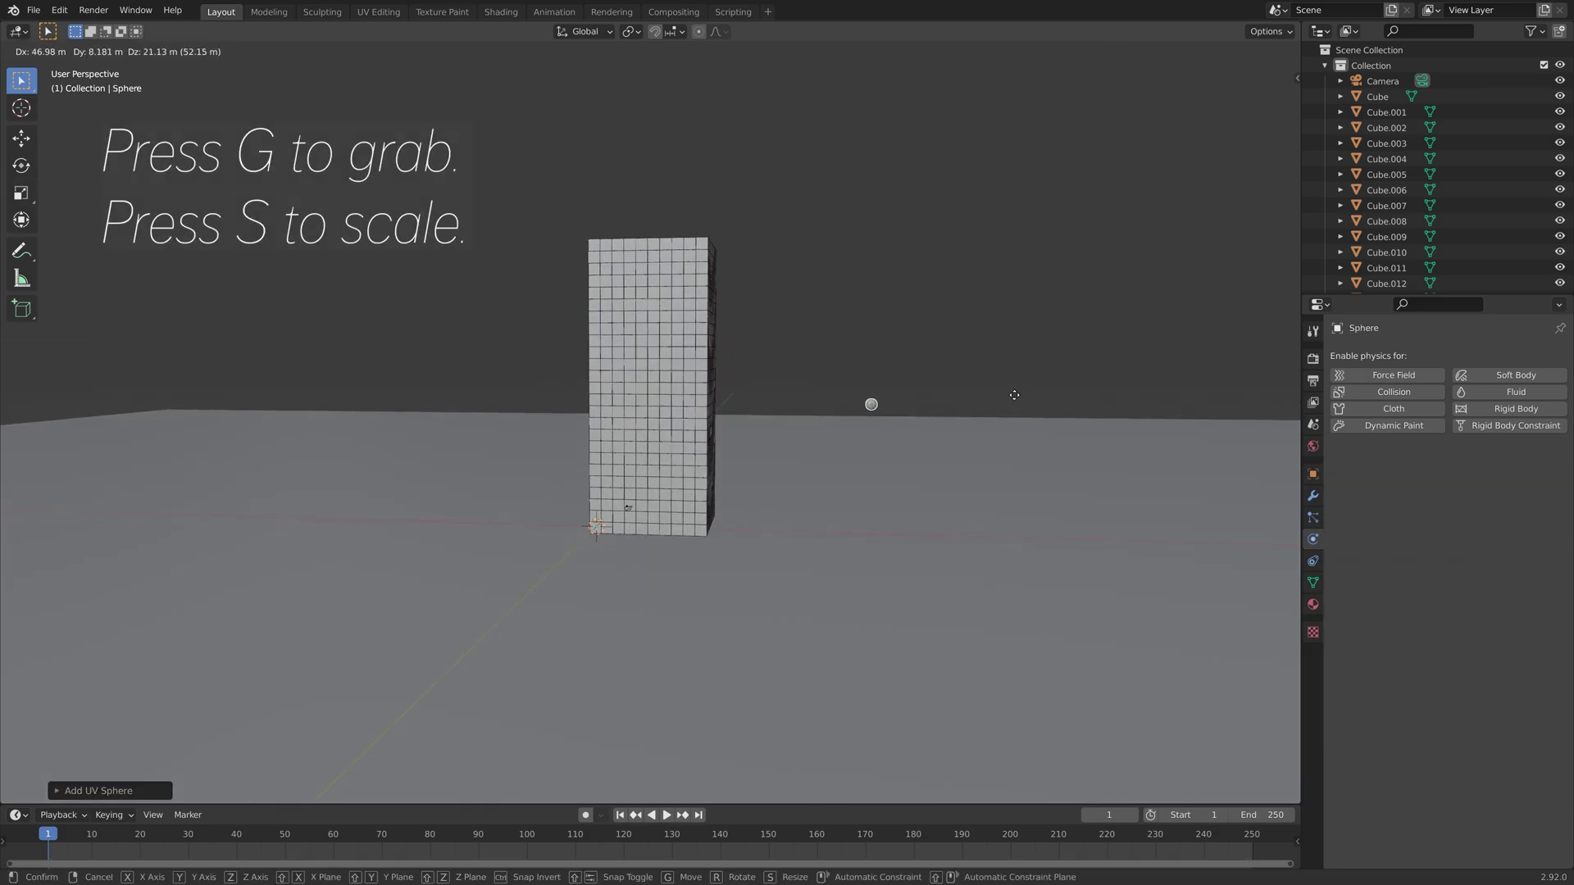
pyautogui.click(990, 365)
# - Scale the sphere up to about 5.9 times its size and add a Subdivision Surface modifier to it
pyautogui.press('s')
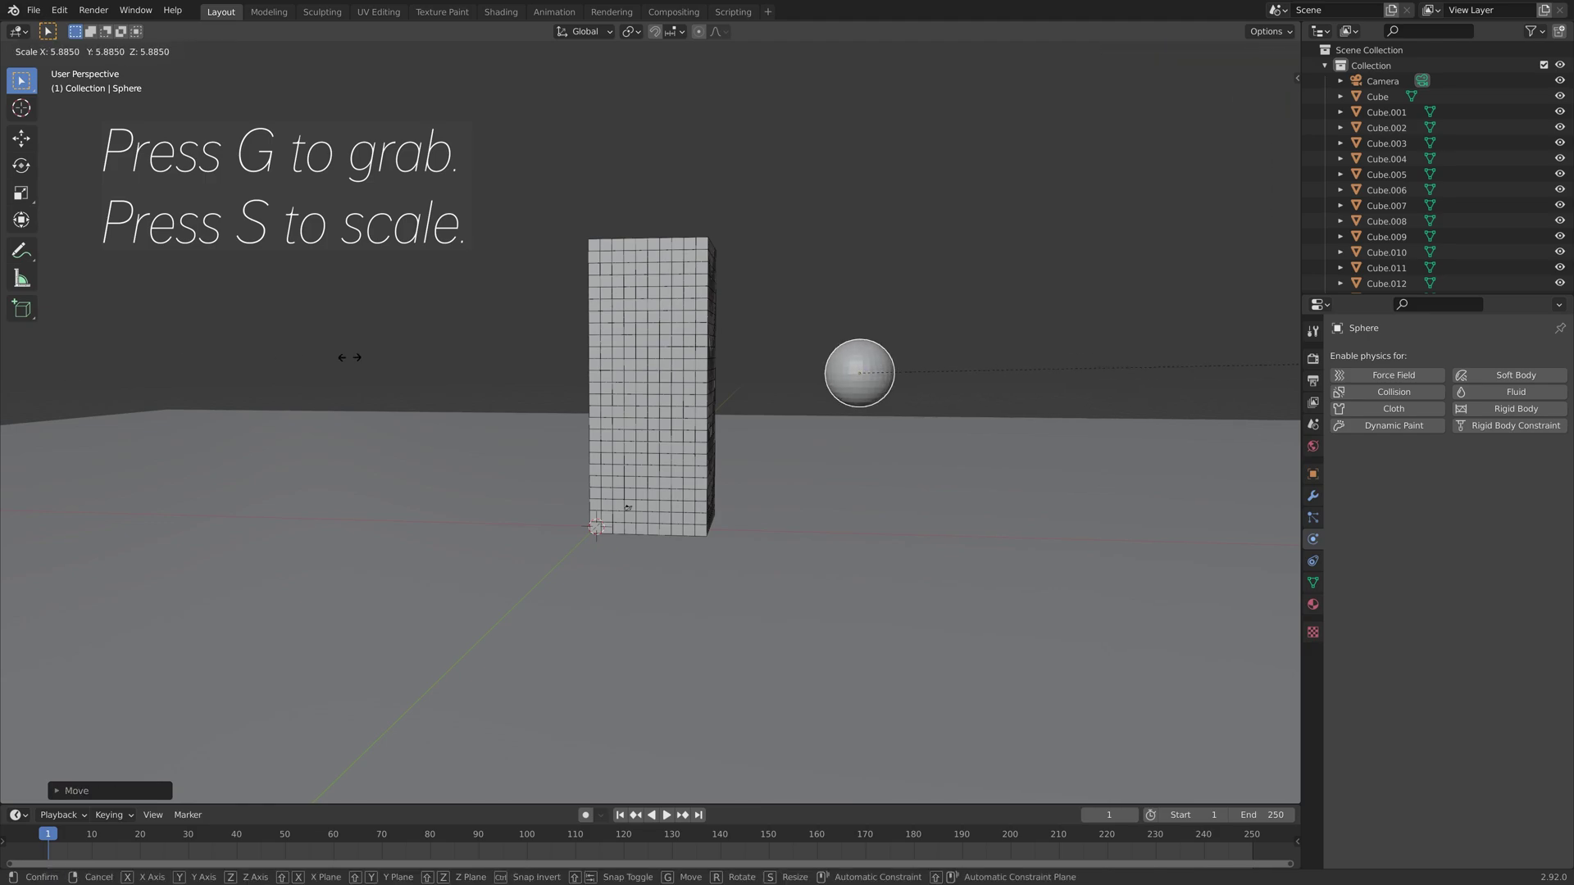
pyautogui.click(341, 355)
pyautogui.click(1313, 496)
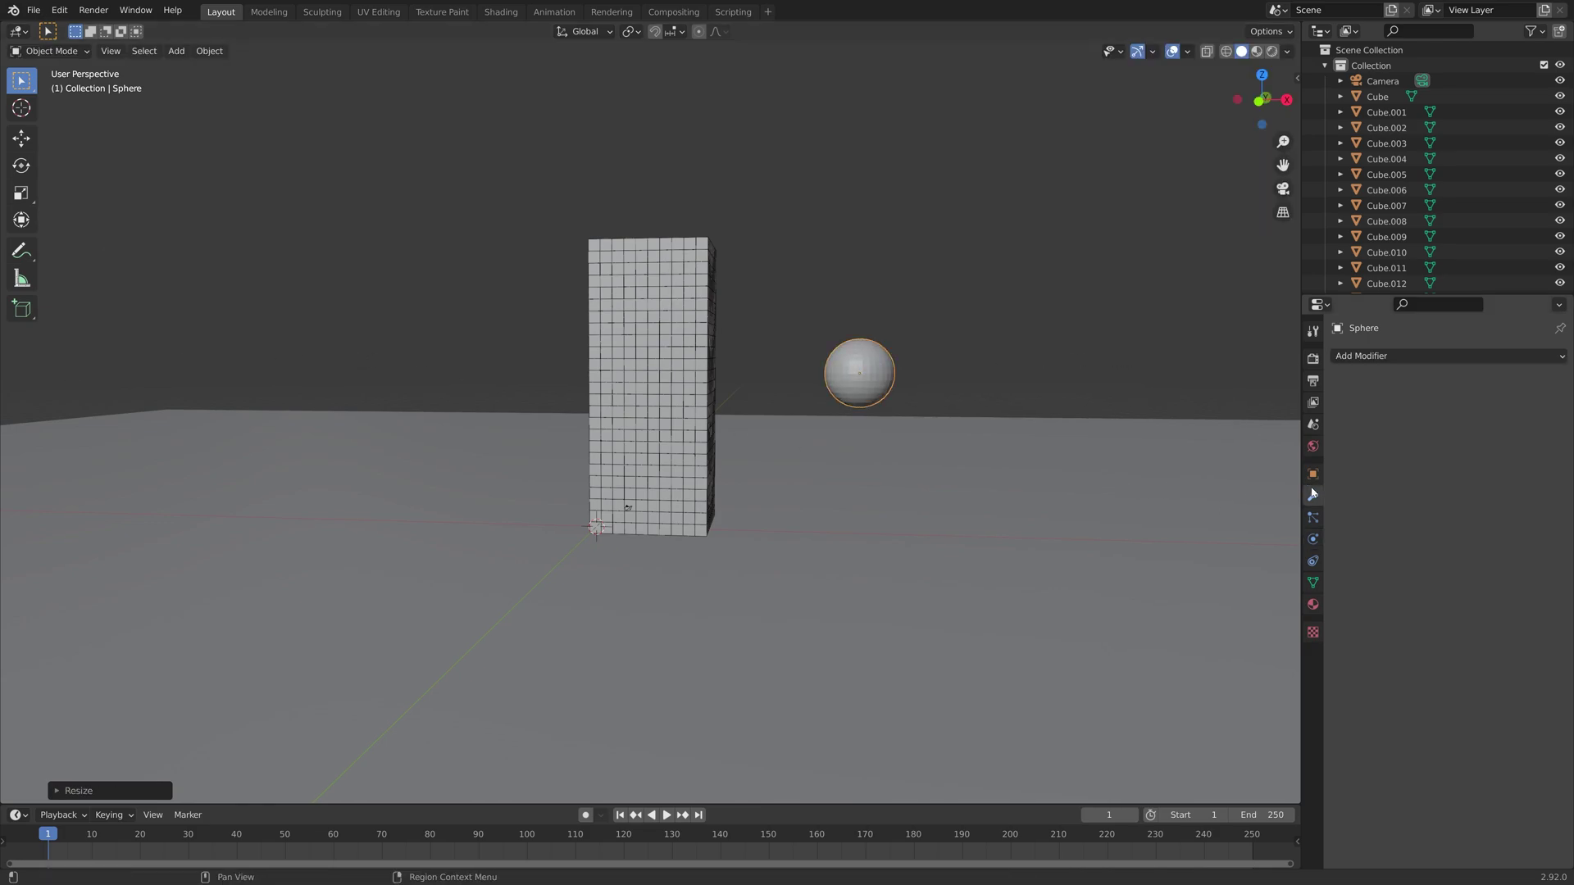
pyautogui.click(1393, 356)
pyautogui.click(1303, 635)
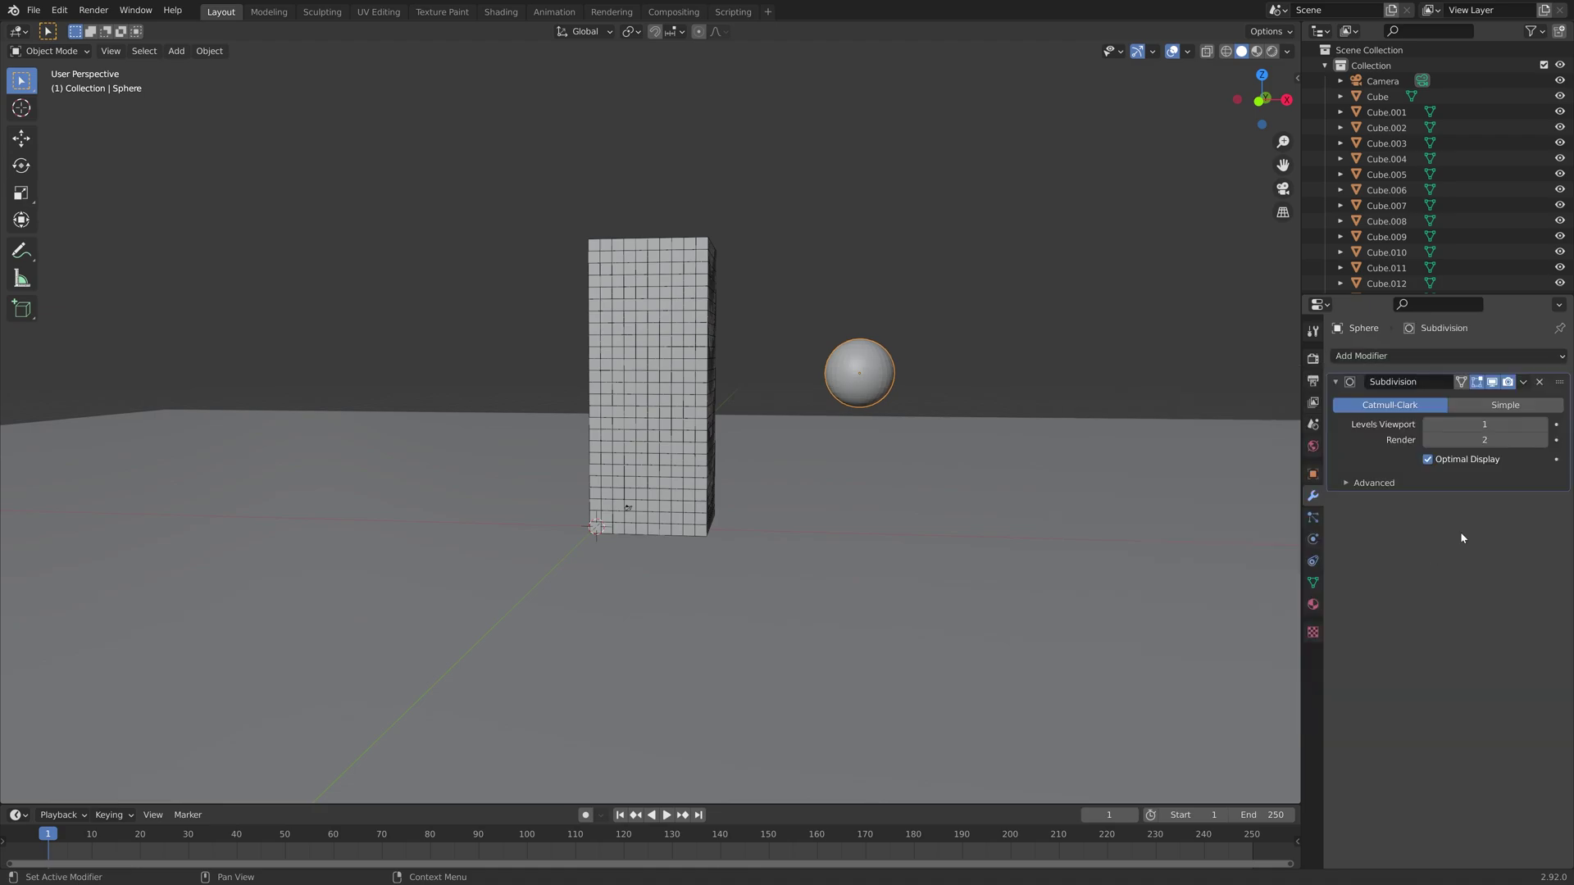
# - Apply the sphere's Subdivision modifier and shade the sphere smooth
pyautogui.click(1522, 382)
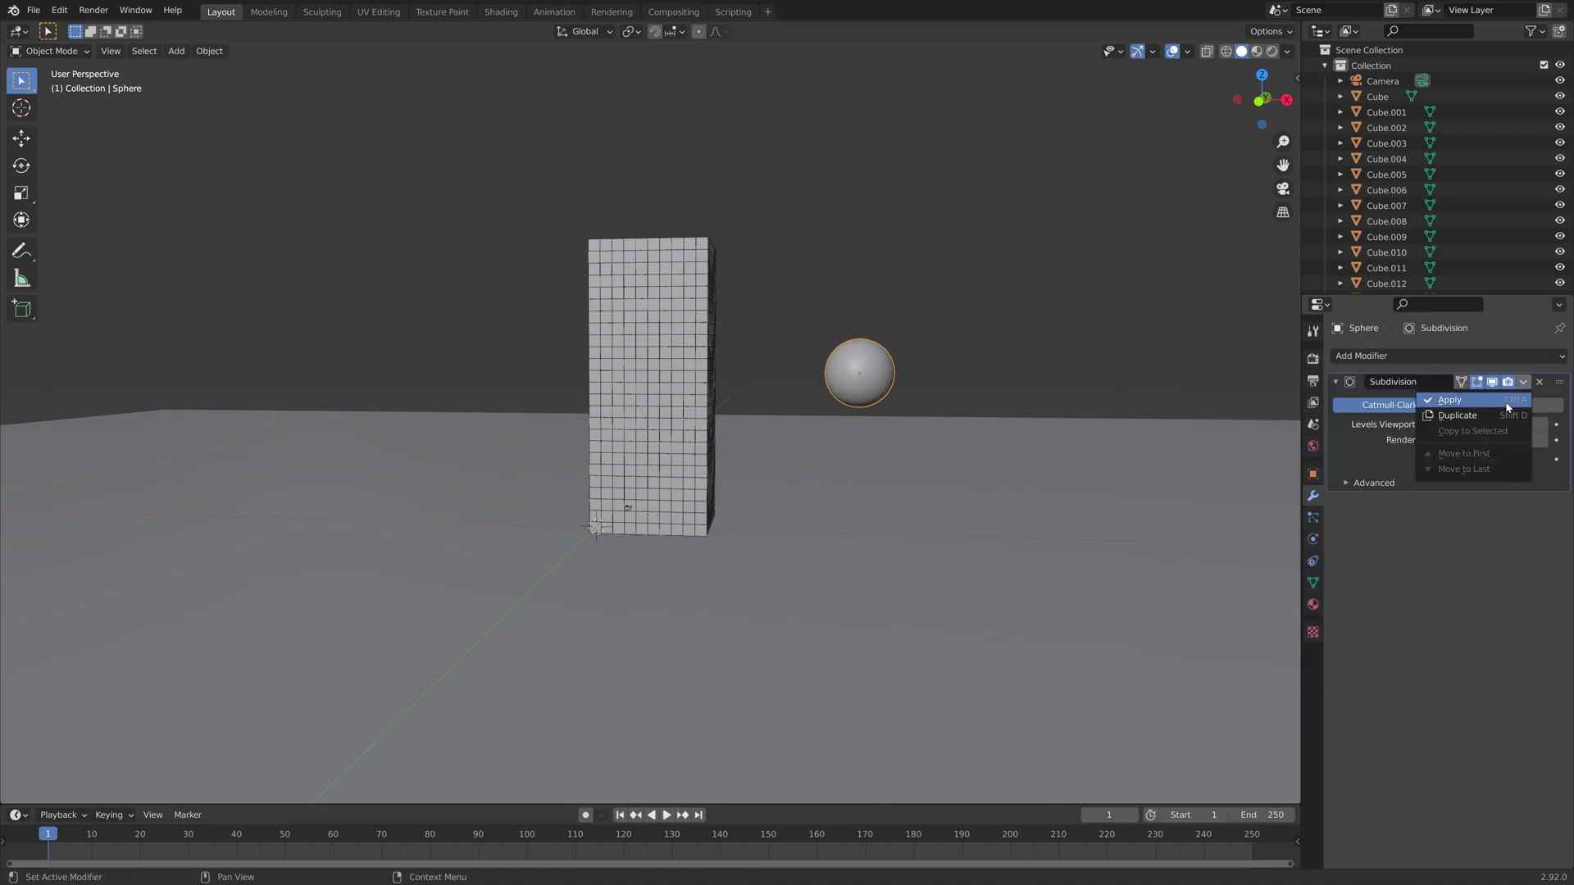
pyautogui.click(1504, 405)
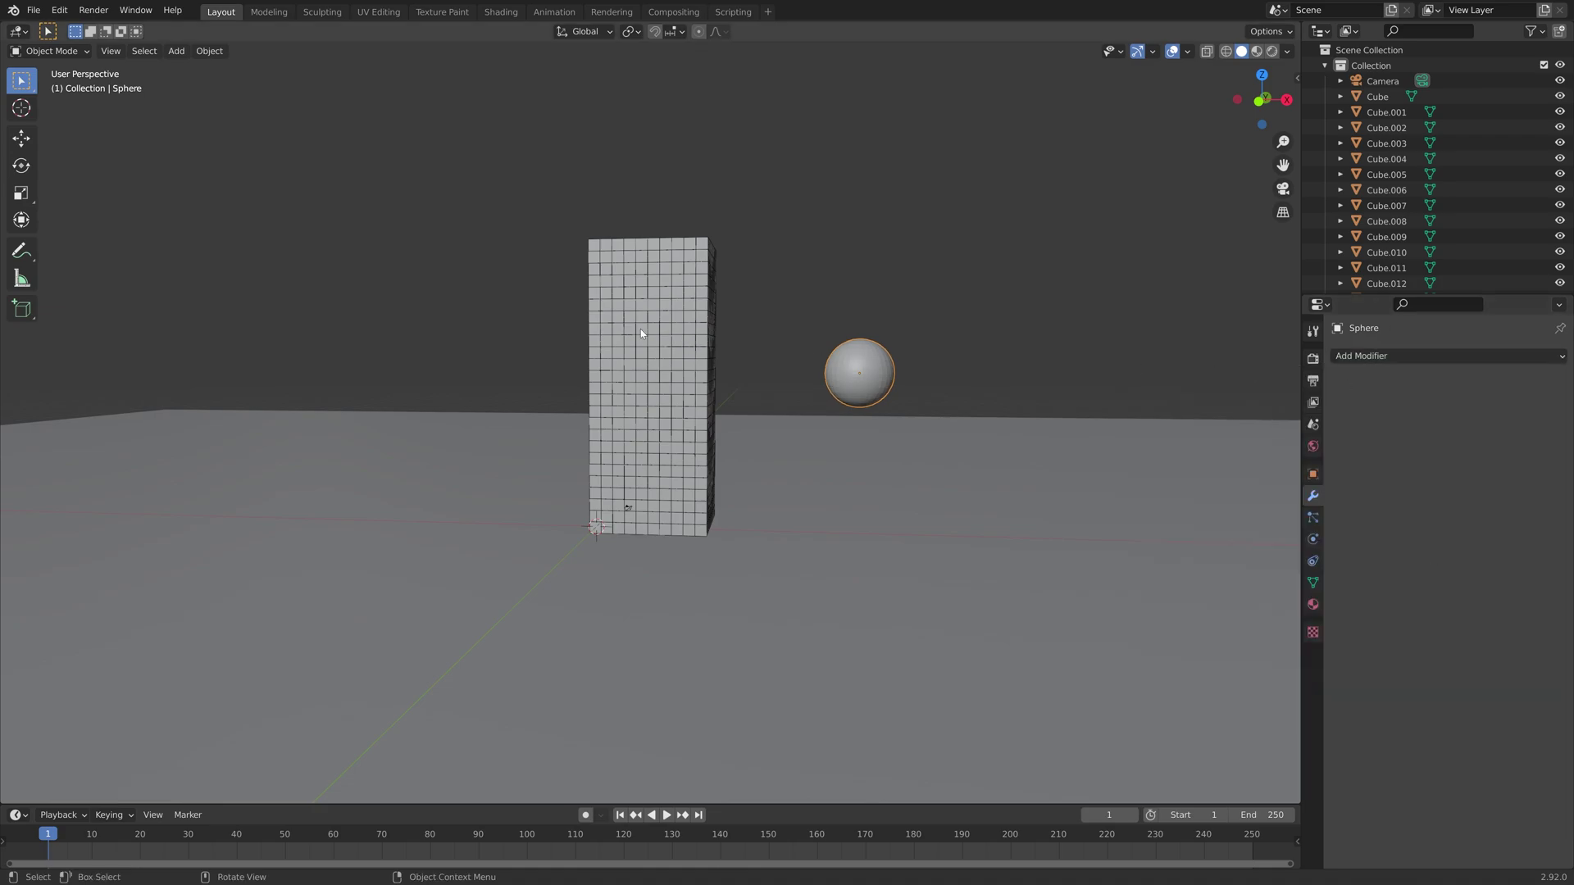
pyautogui.click(224, 53)
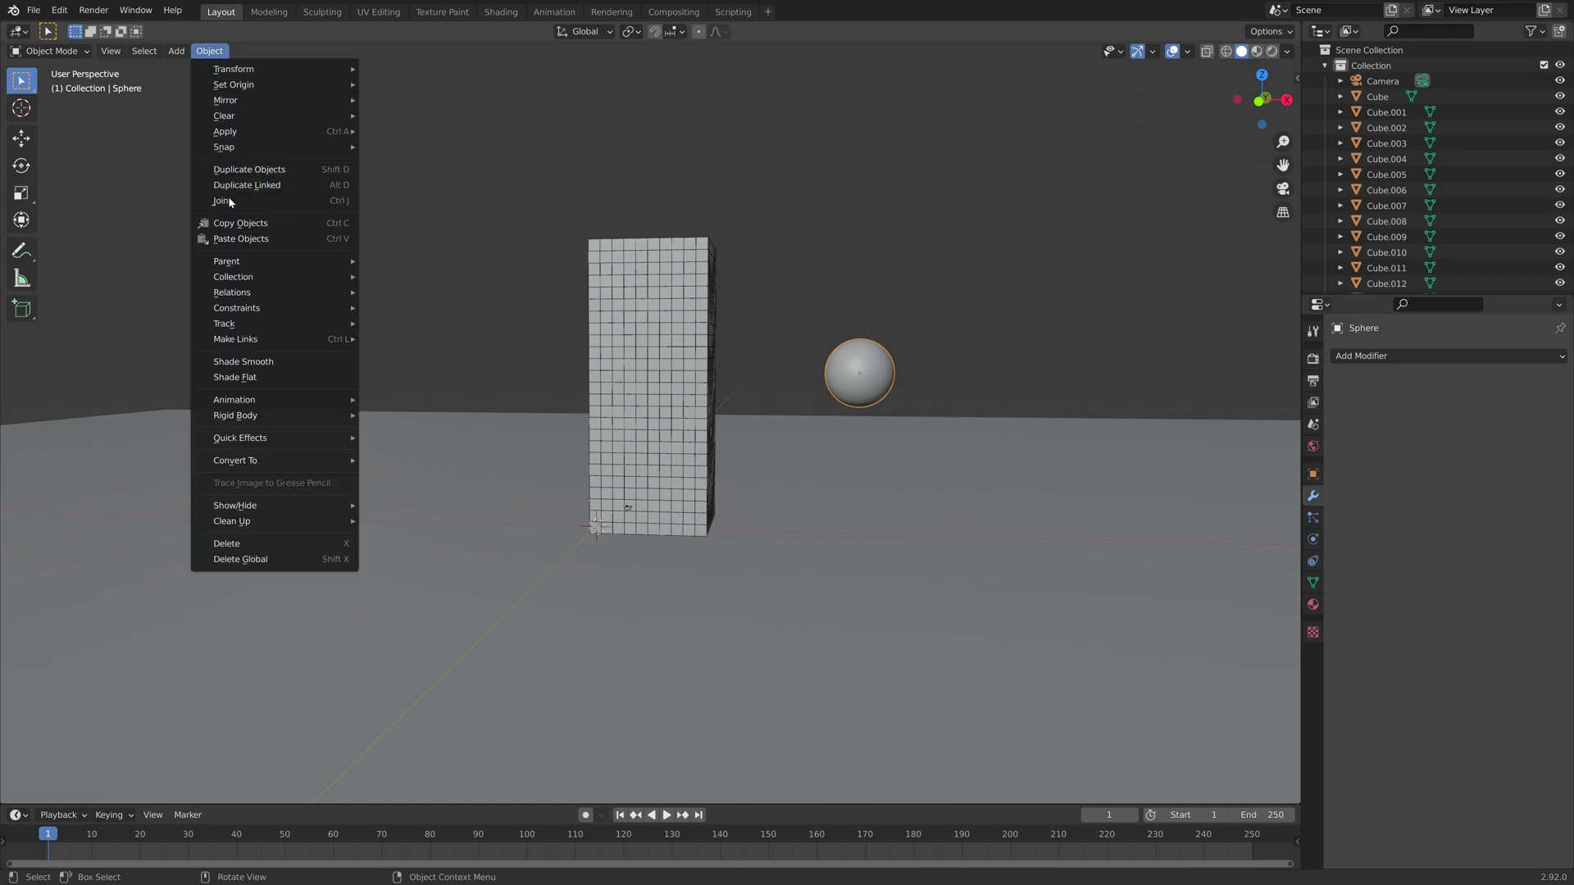
pyautogui.click(260, 363)
# - In front view, move the sphere about 40 m farther from the tower and about 12 m down, and save the file as tut1.blend
pyautogui.moveTo(1010, 352); pyautogui.dragTo(1034, 405, button='middle')
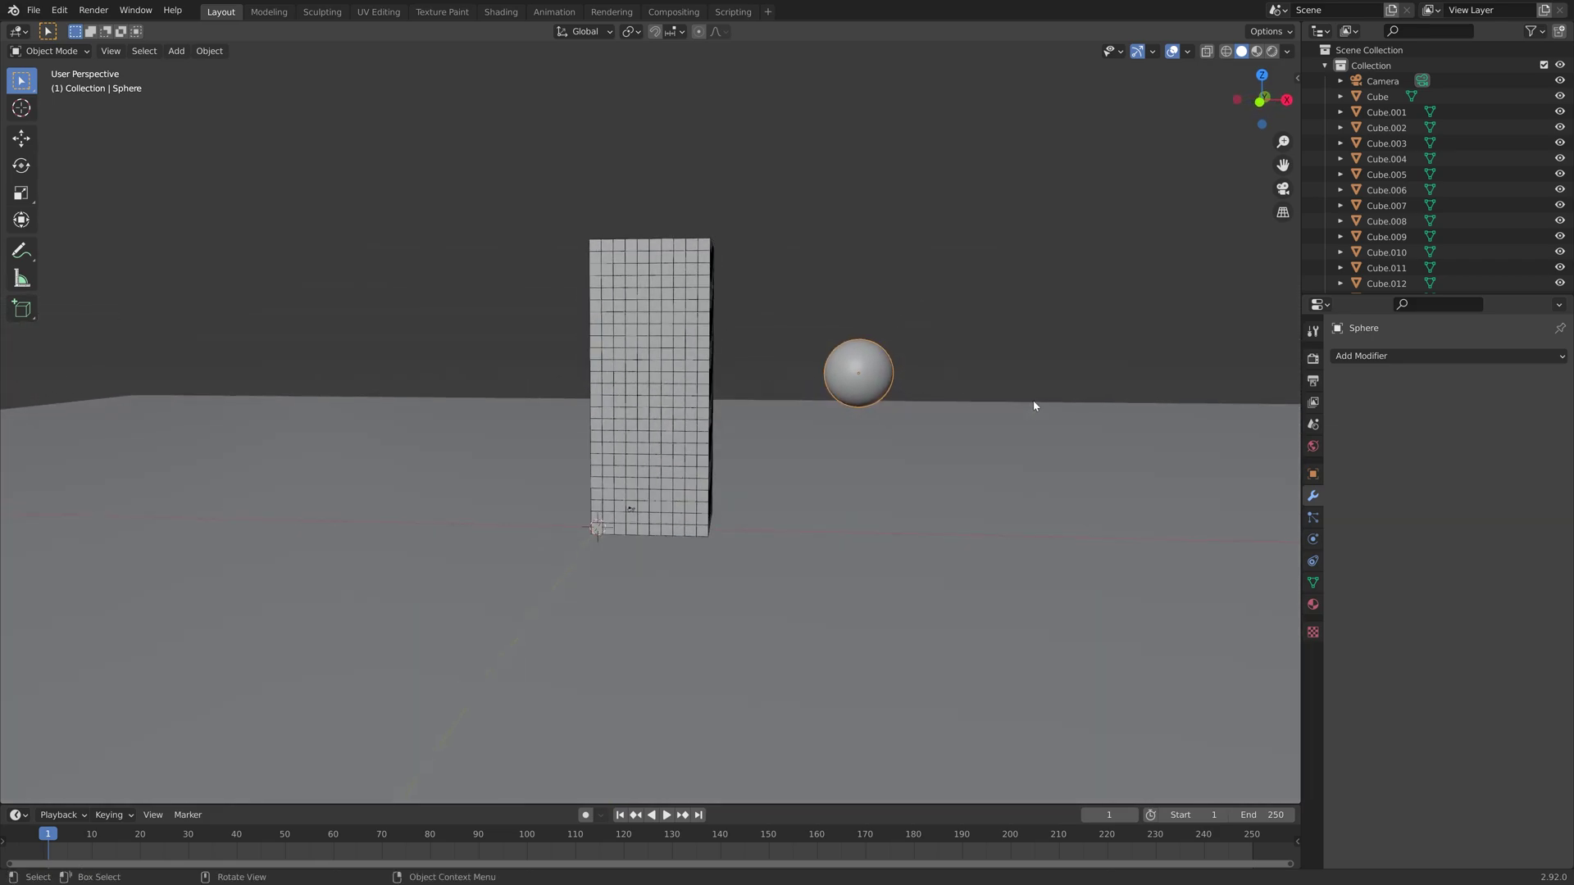
pyautogui.press('KP_1')
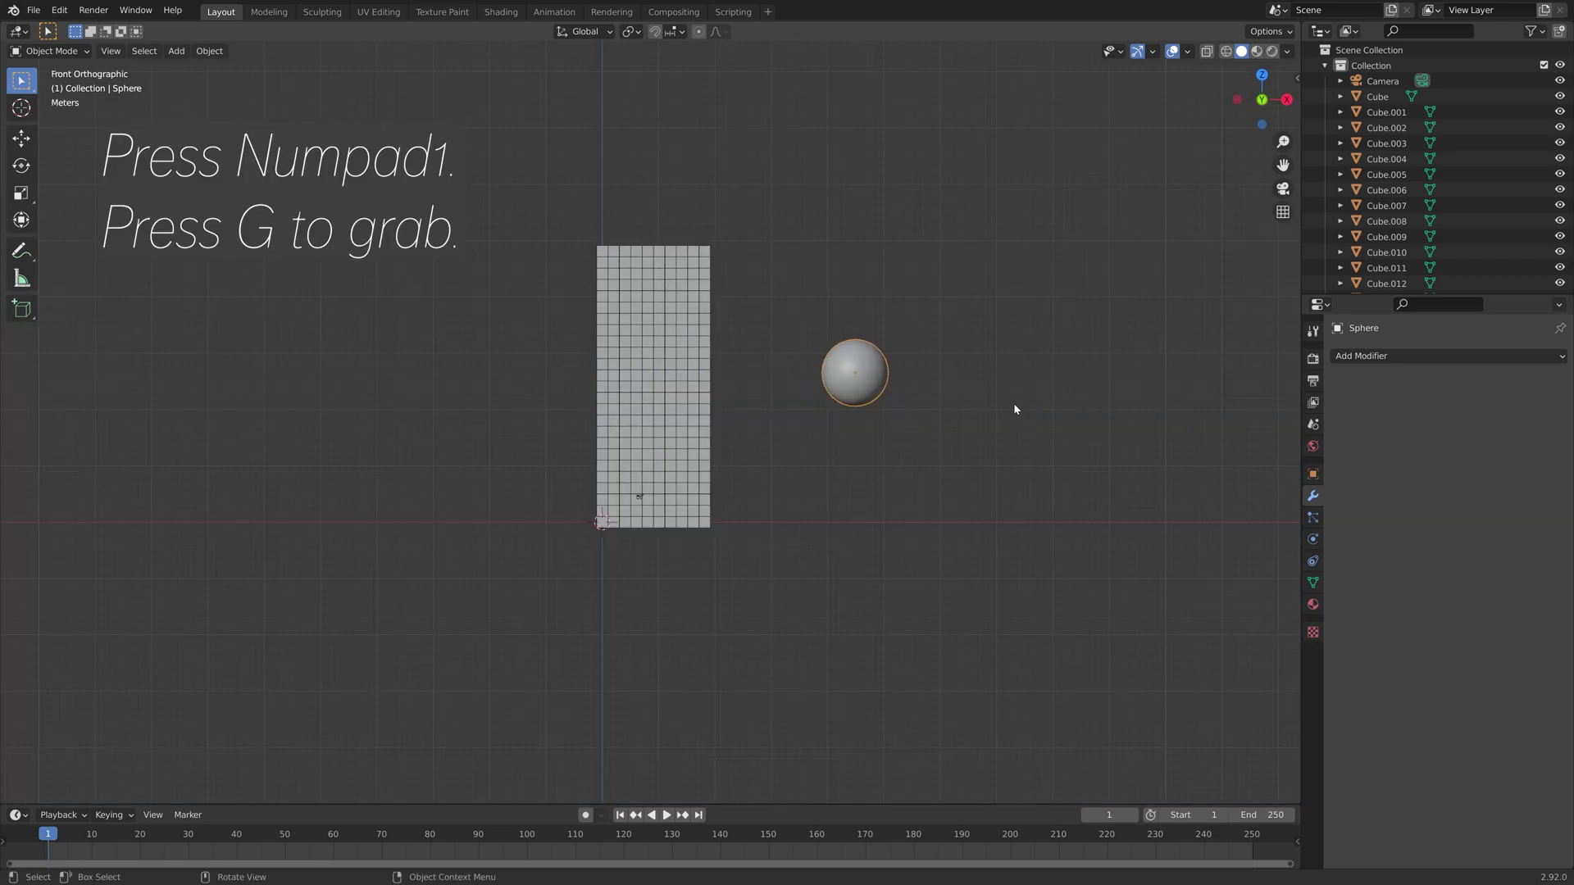
pyautogui.press('g')
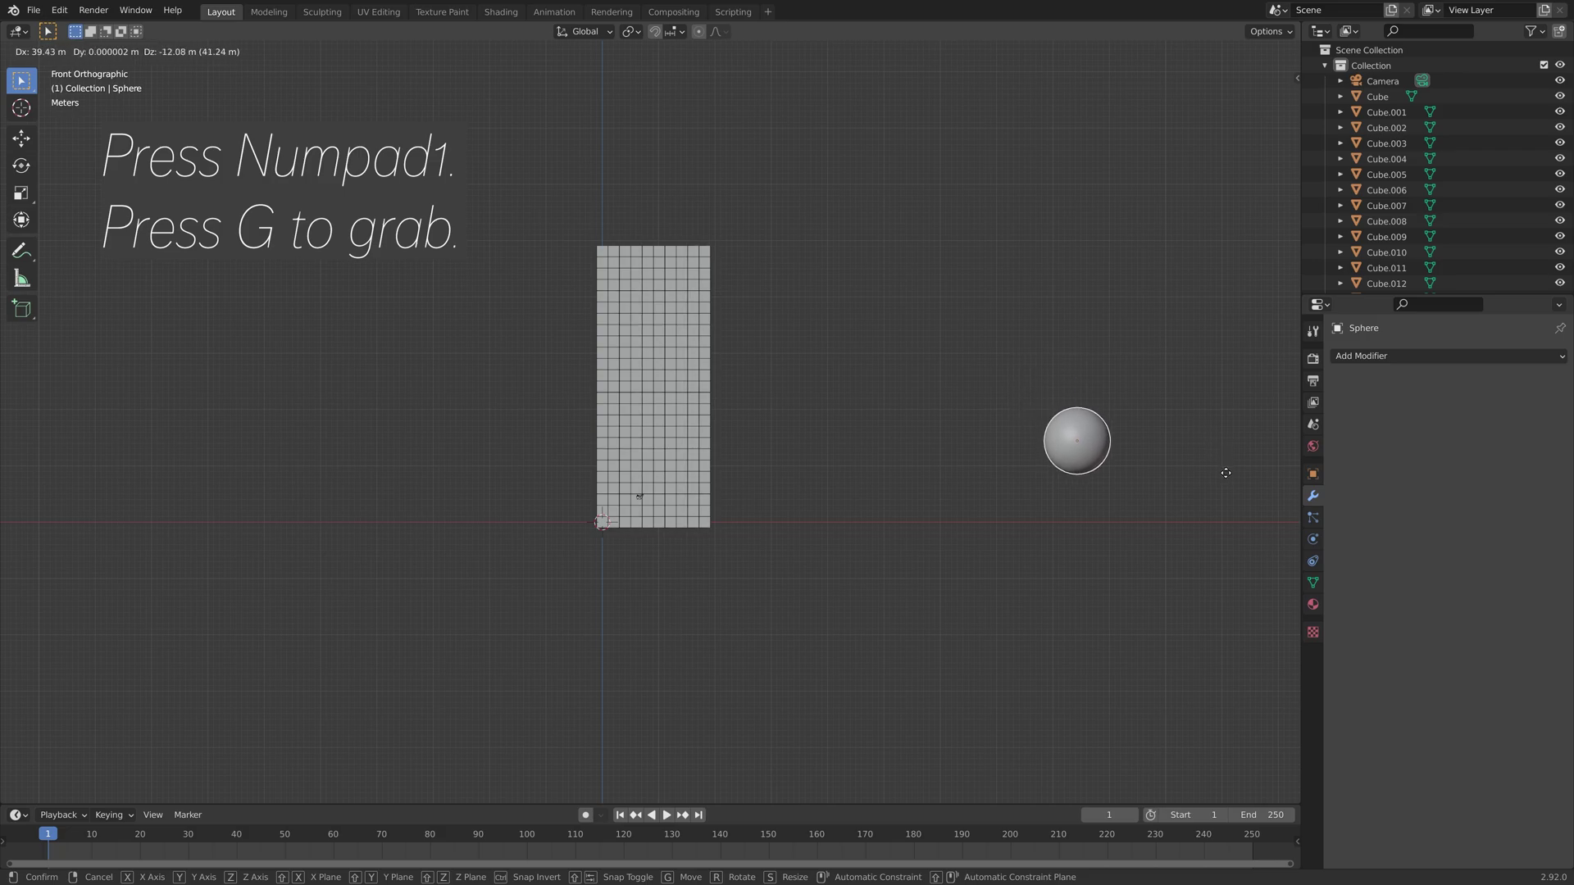
pyautogui.click(1232, 476)
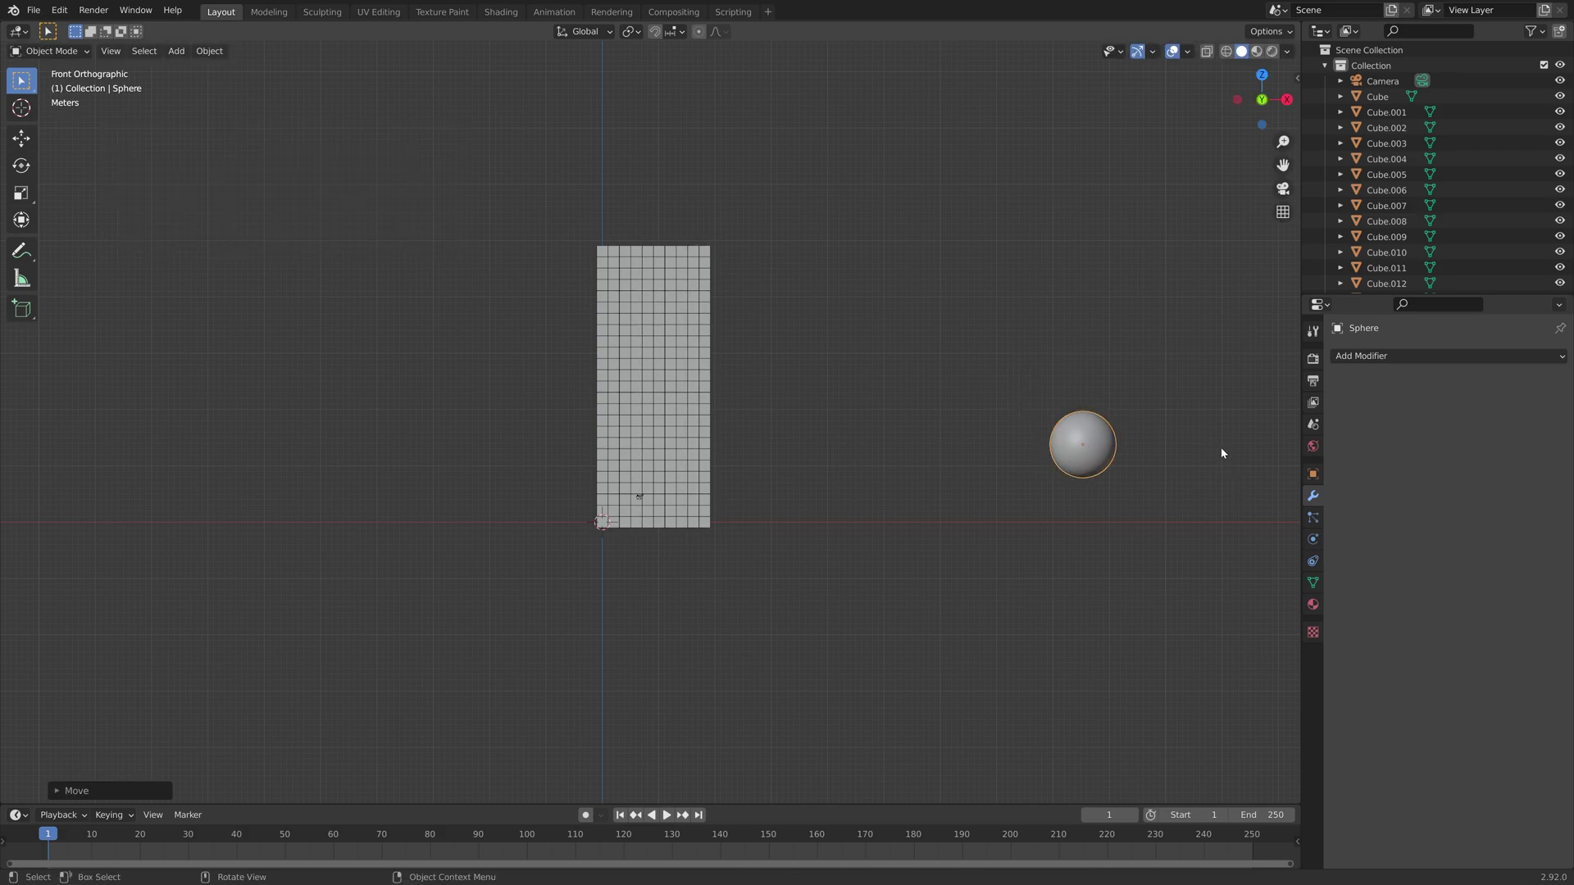
pyautogui.hotkey('ctrl', 'shift', 's')
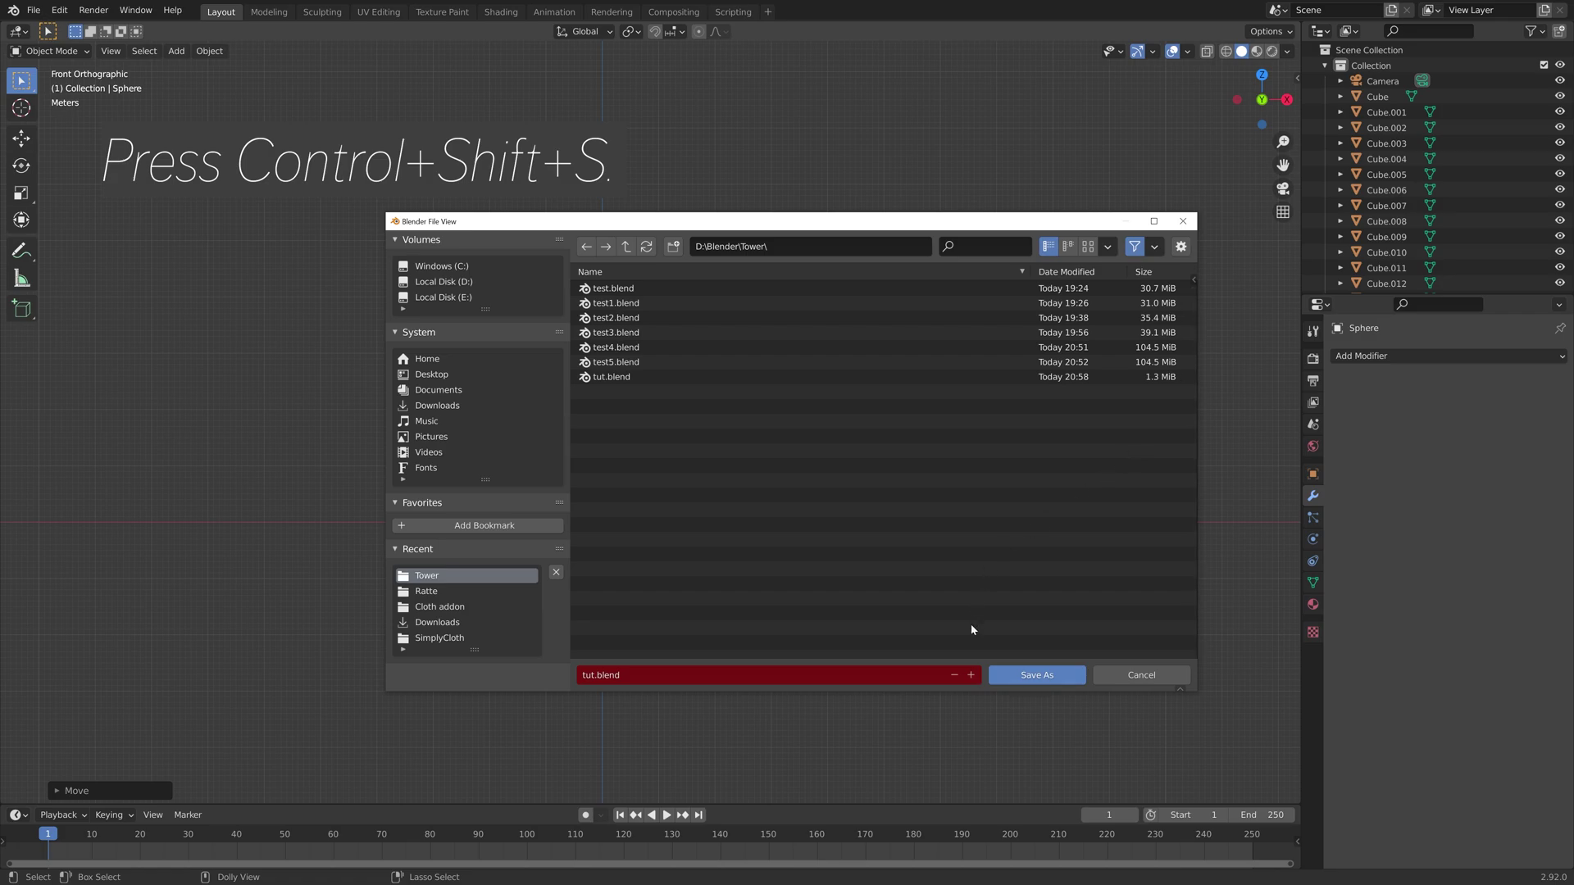
pyautogui.click(1036, 675)
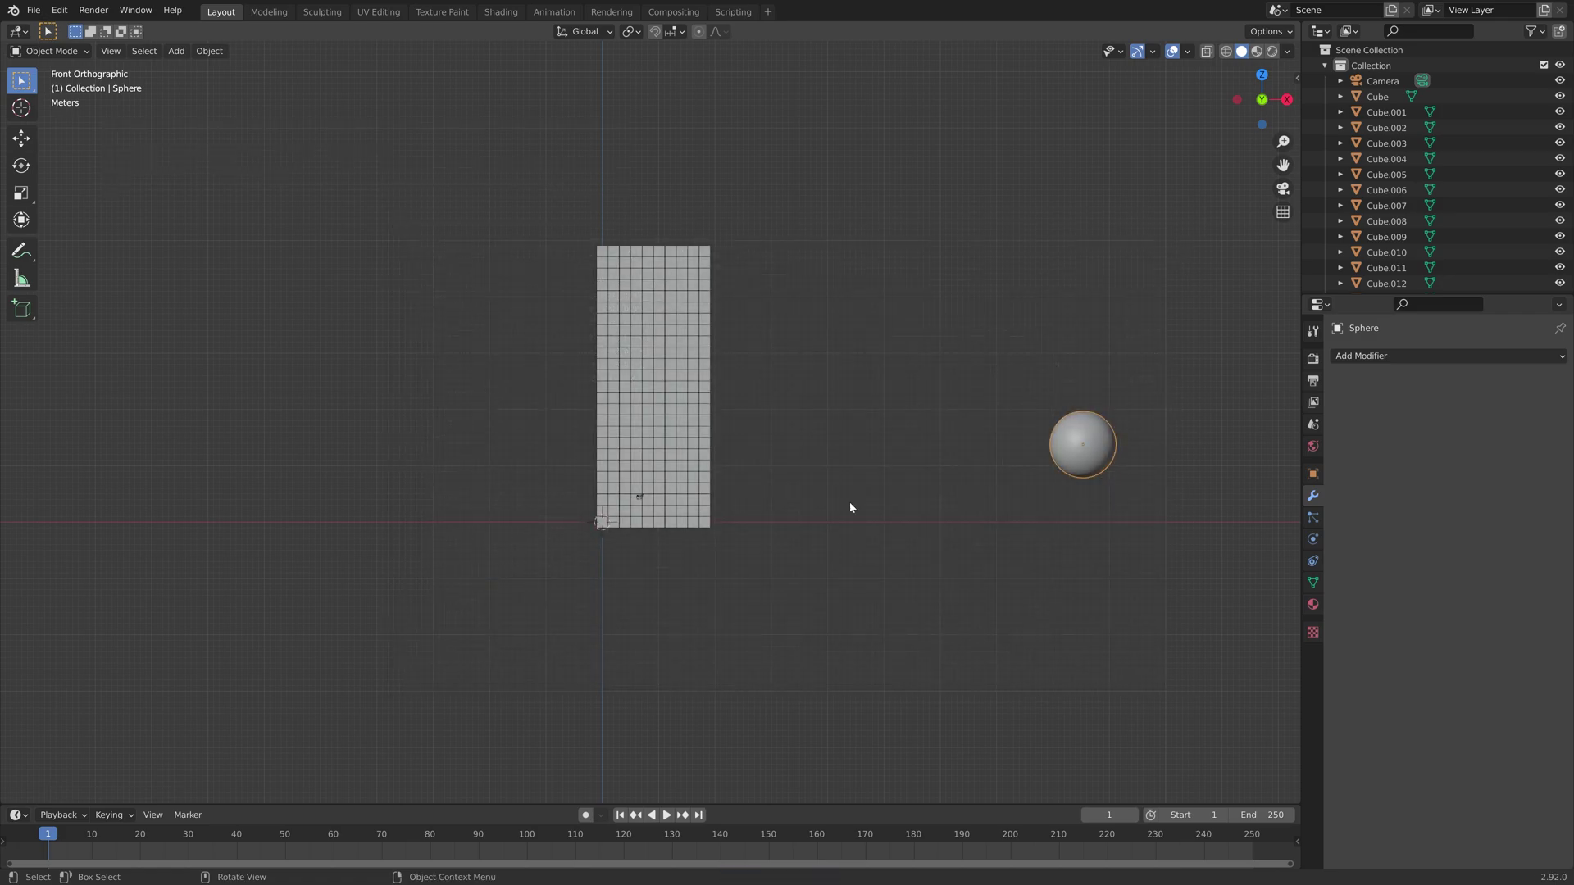
# - At frame 50, move the sphere farther out to about X 122.65 m, Z 10.14 m and keyframe its location
pyautogui.click(286, 837)
pyautogui.keyDown('shift'); pyautogui.moveTo(1184, 510); pyautogui.dragTo(876, 538, button='middle'); pyautogui.keyUp('shift')
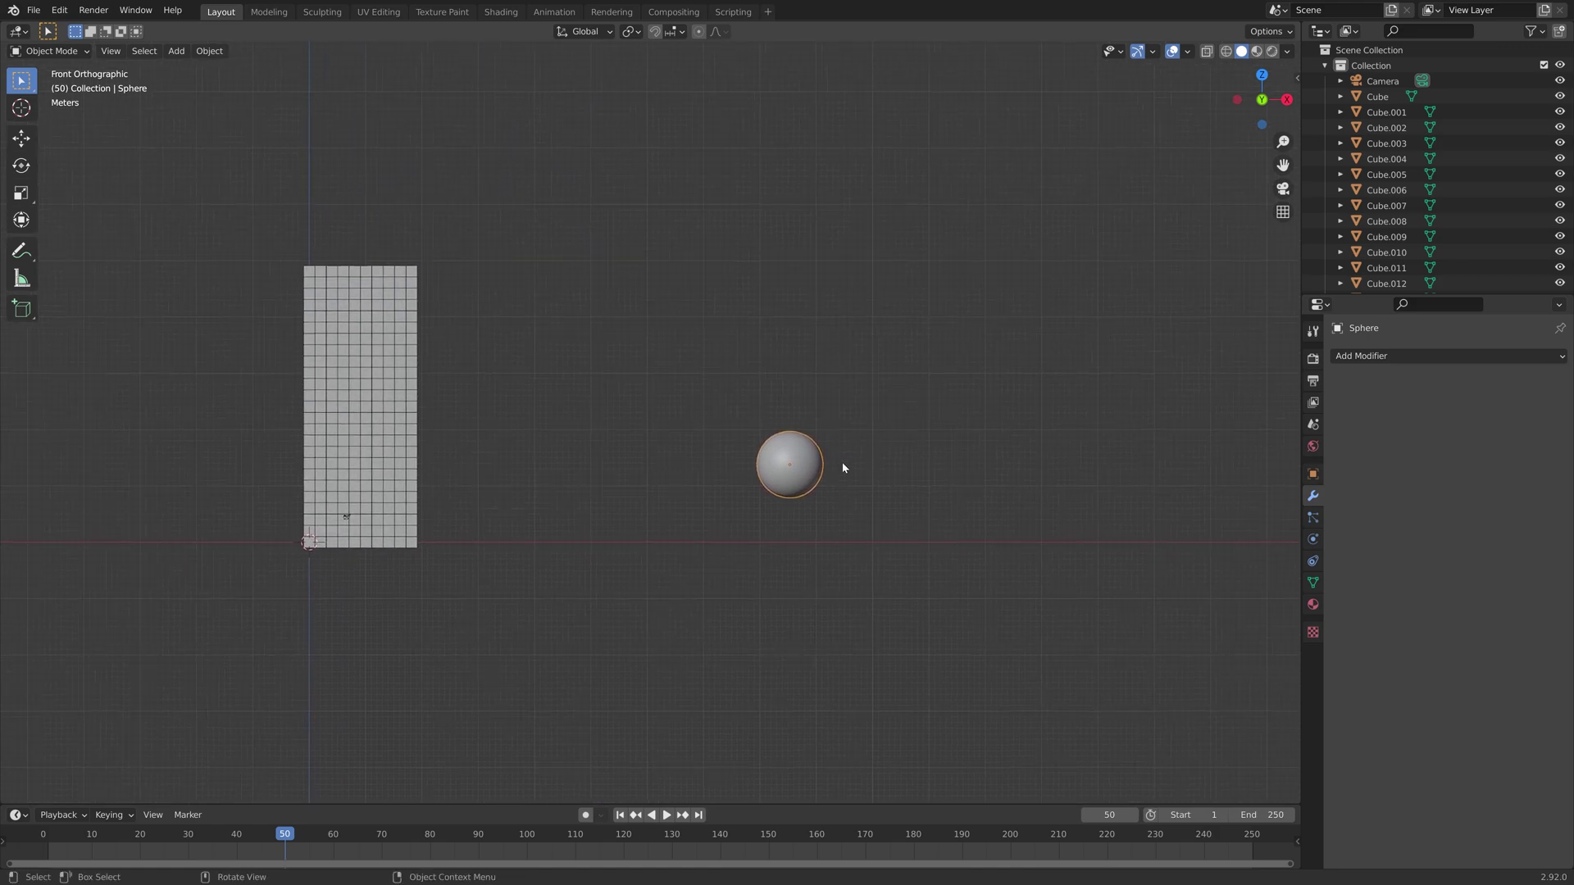
pyautogui.press('g')
pyautogui.click(1055, 487)
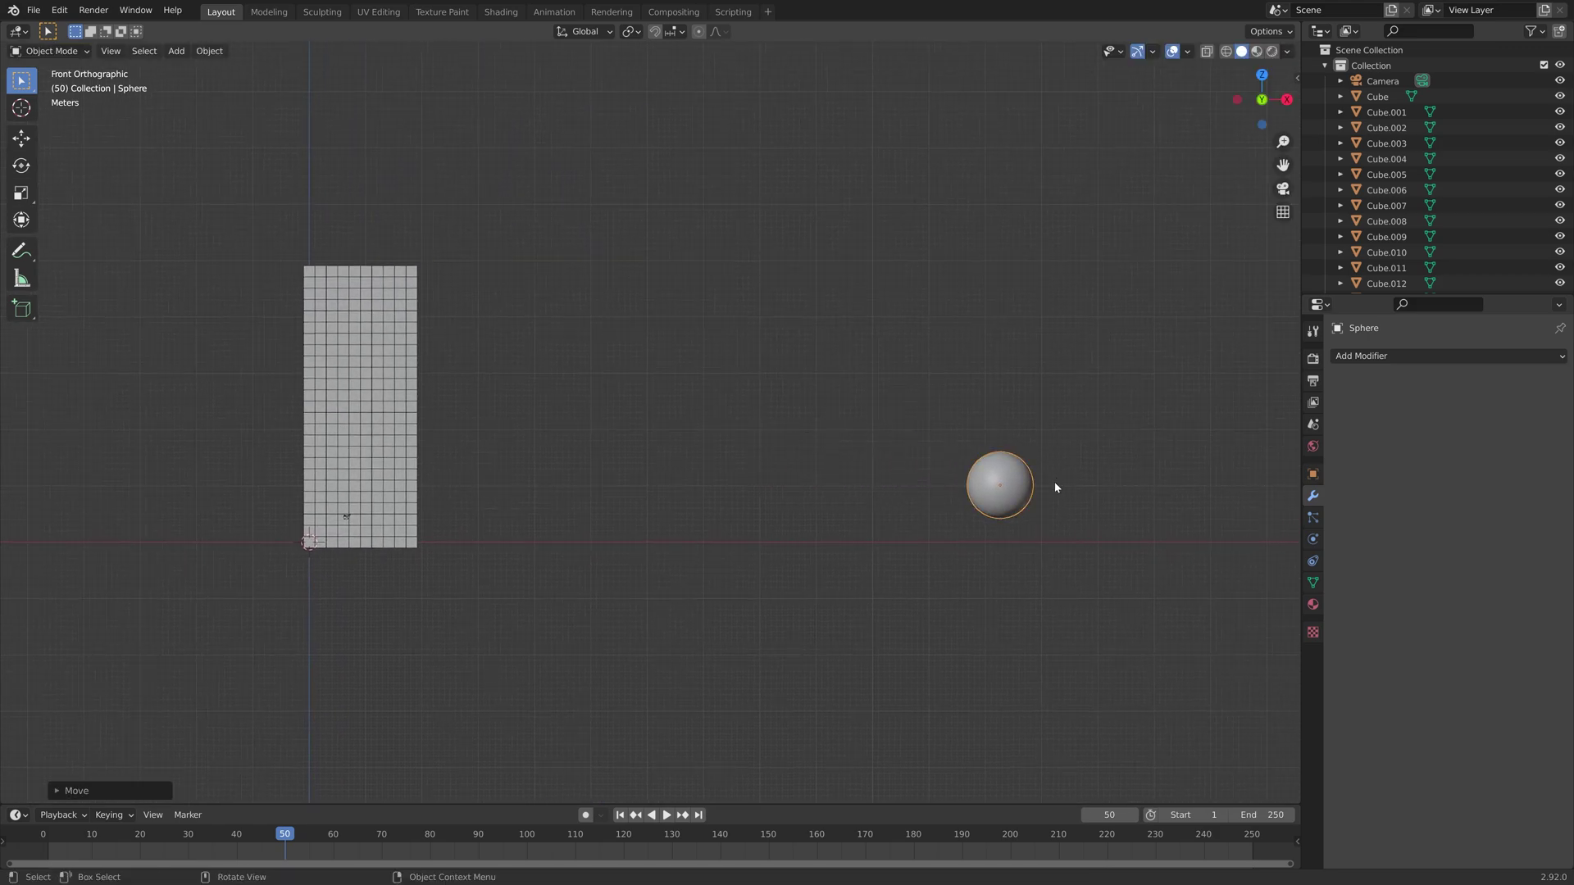
pyautogui.press('n')
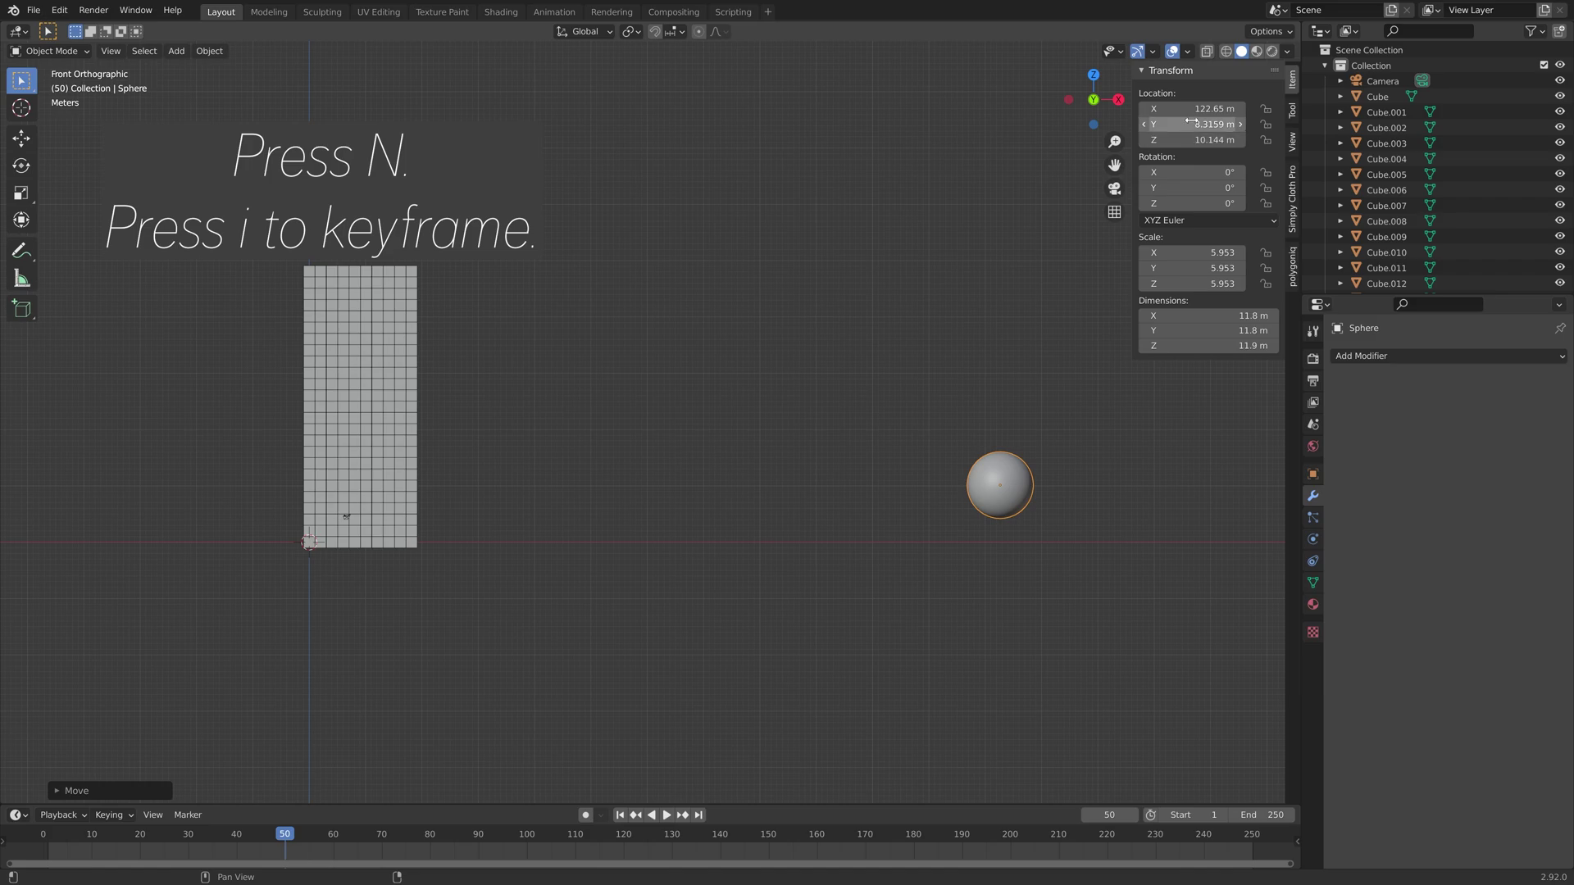
pyautogui.press('i')
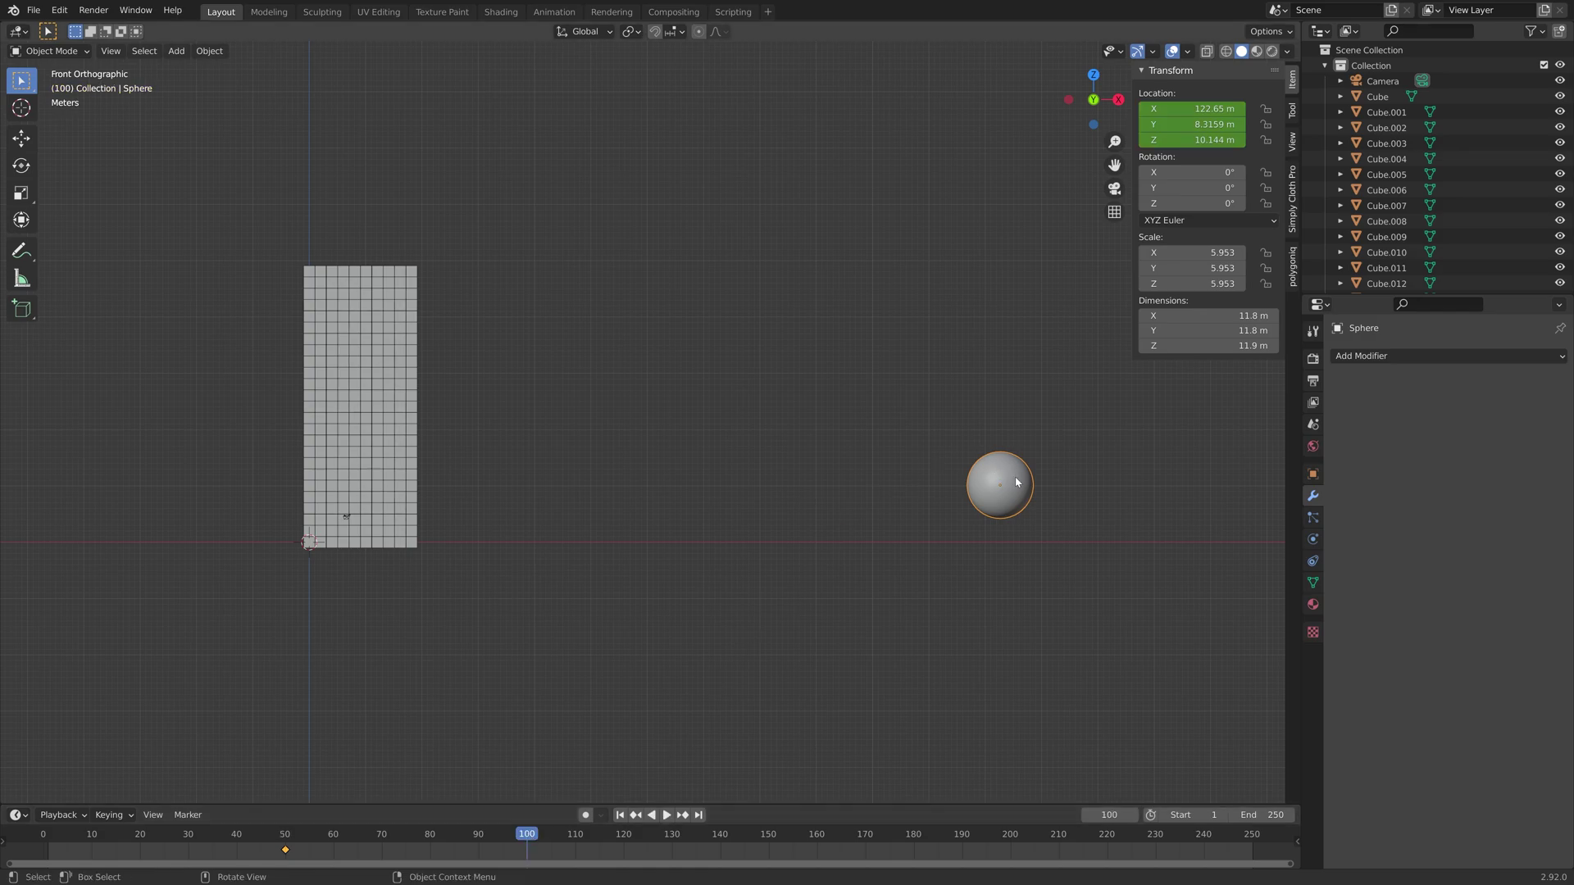
# - At frame 100, move the sphere close to the tower at about X 29 m, Z 22.2 m and keyframe its location
pyautogui.press('g')
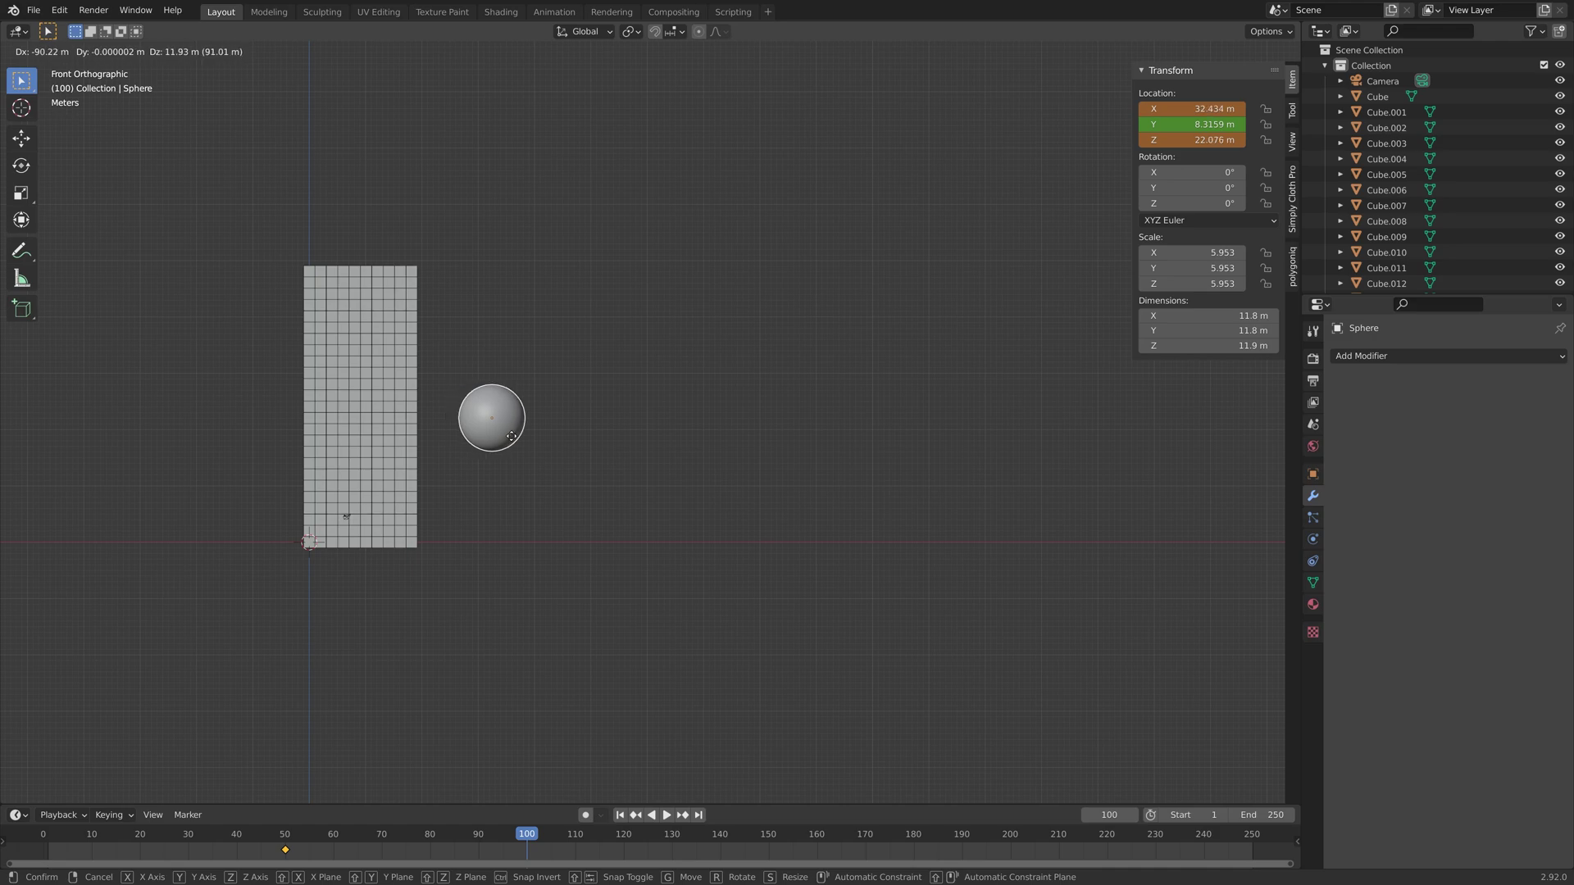
pyautogui.click(495, 441)
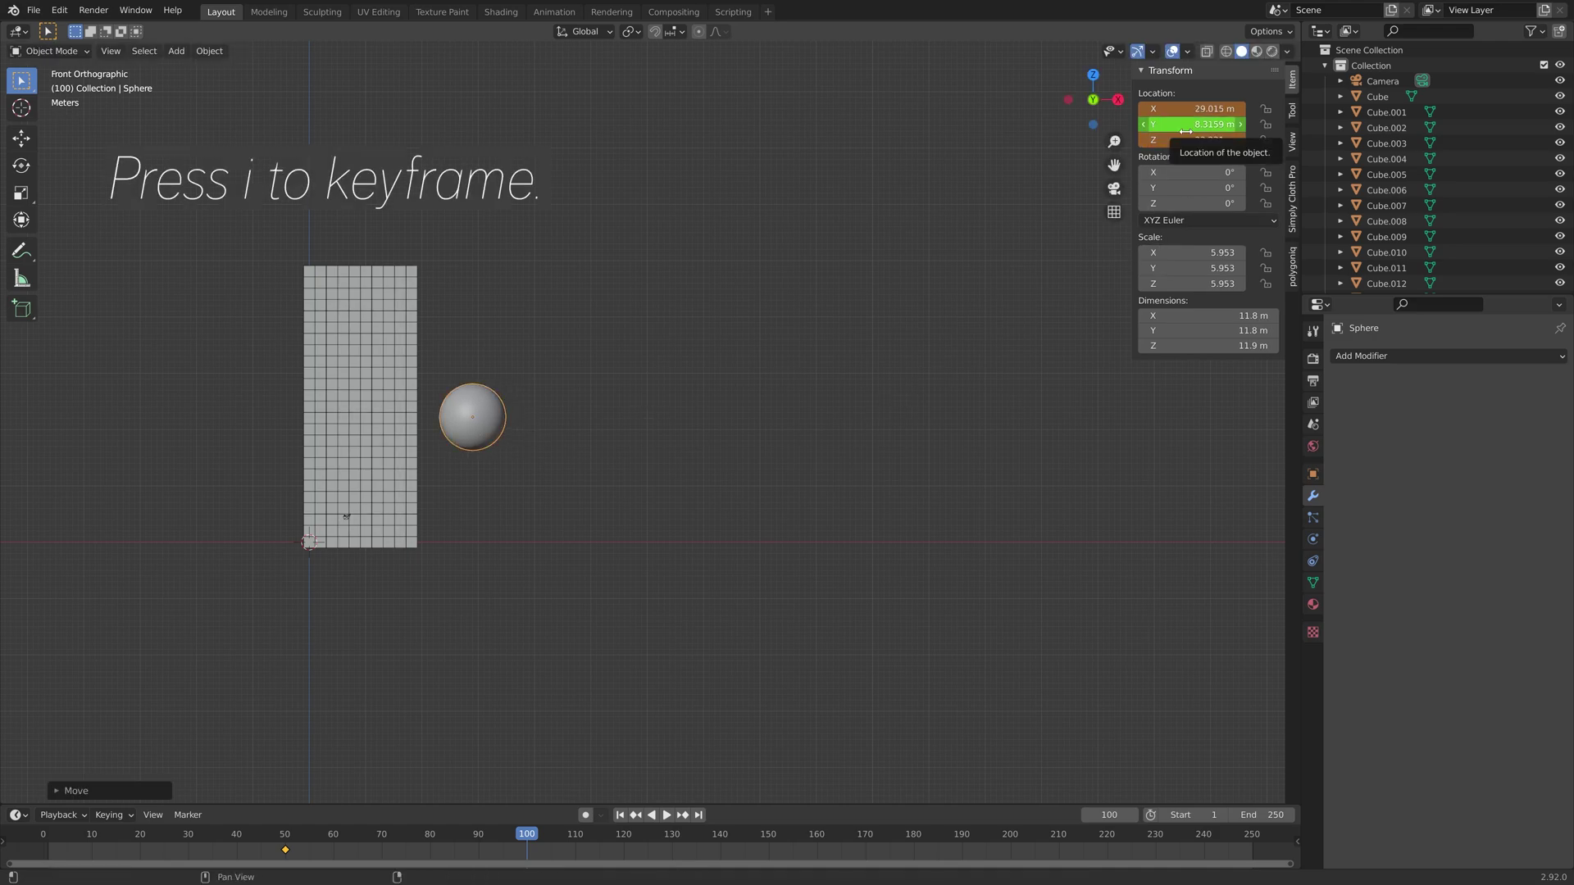
pyautogui.press('i')
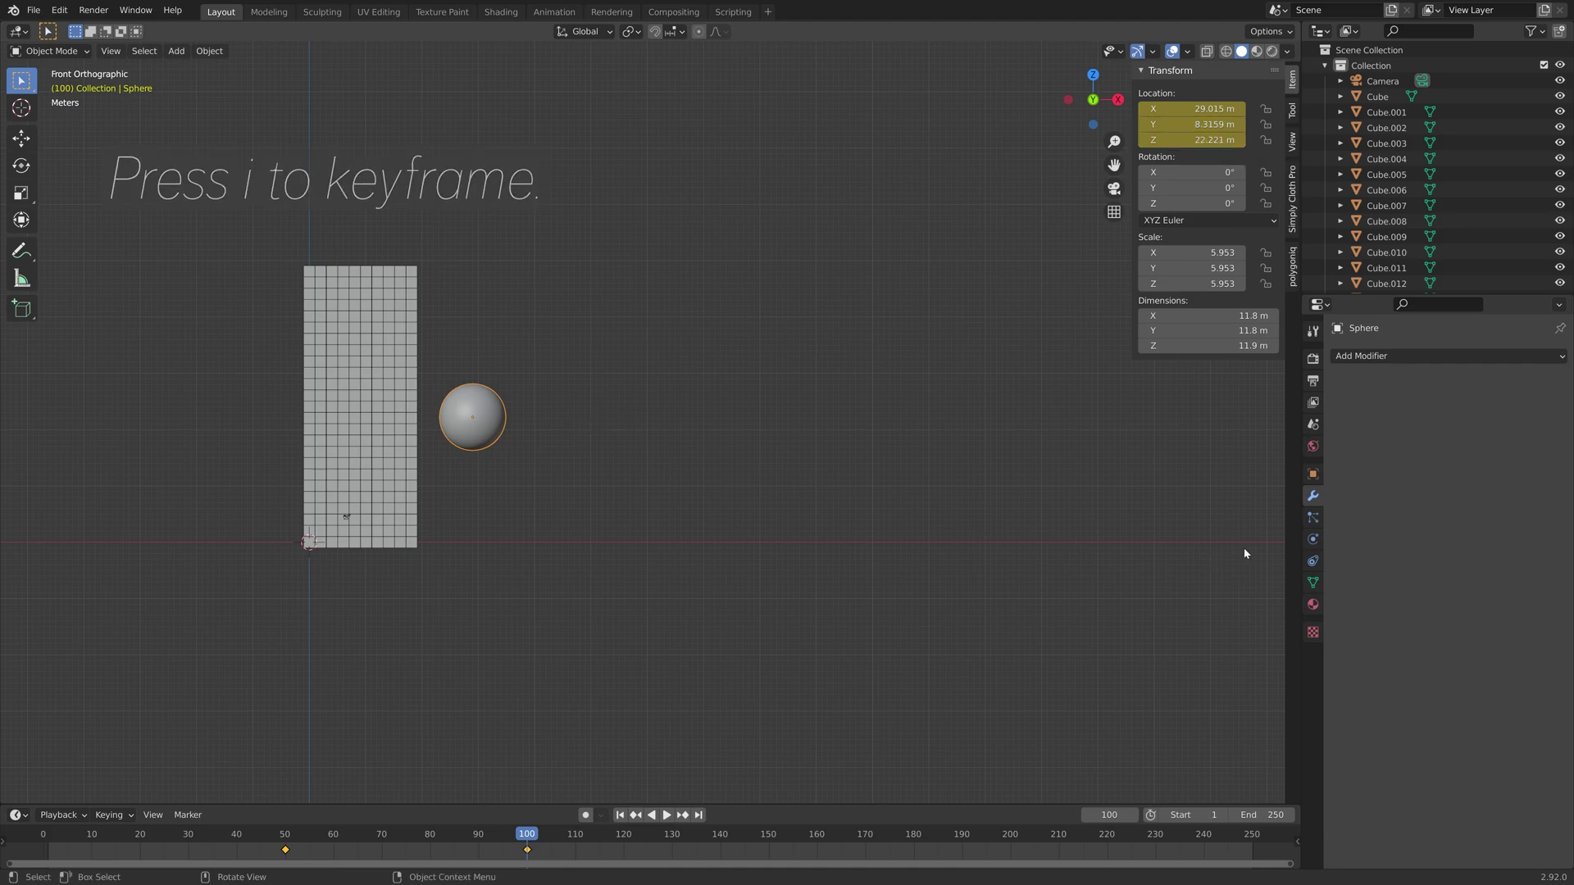
# - Make the sphere an Active rigid body with a mass of 3000 kg and a Sphere collision shape
pyautogui.click(1315, 548)
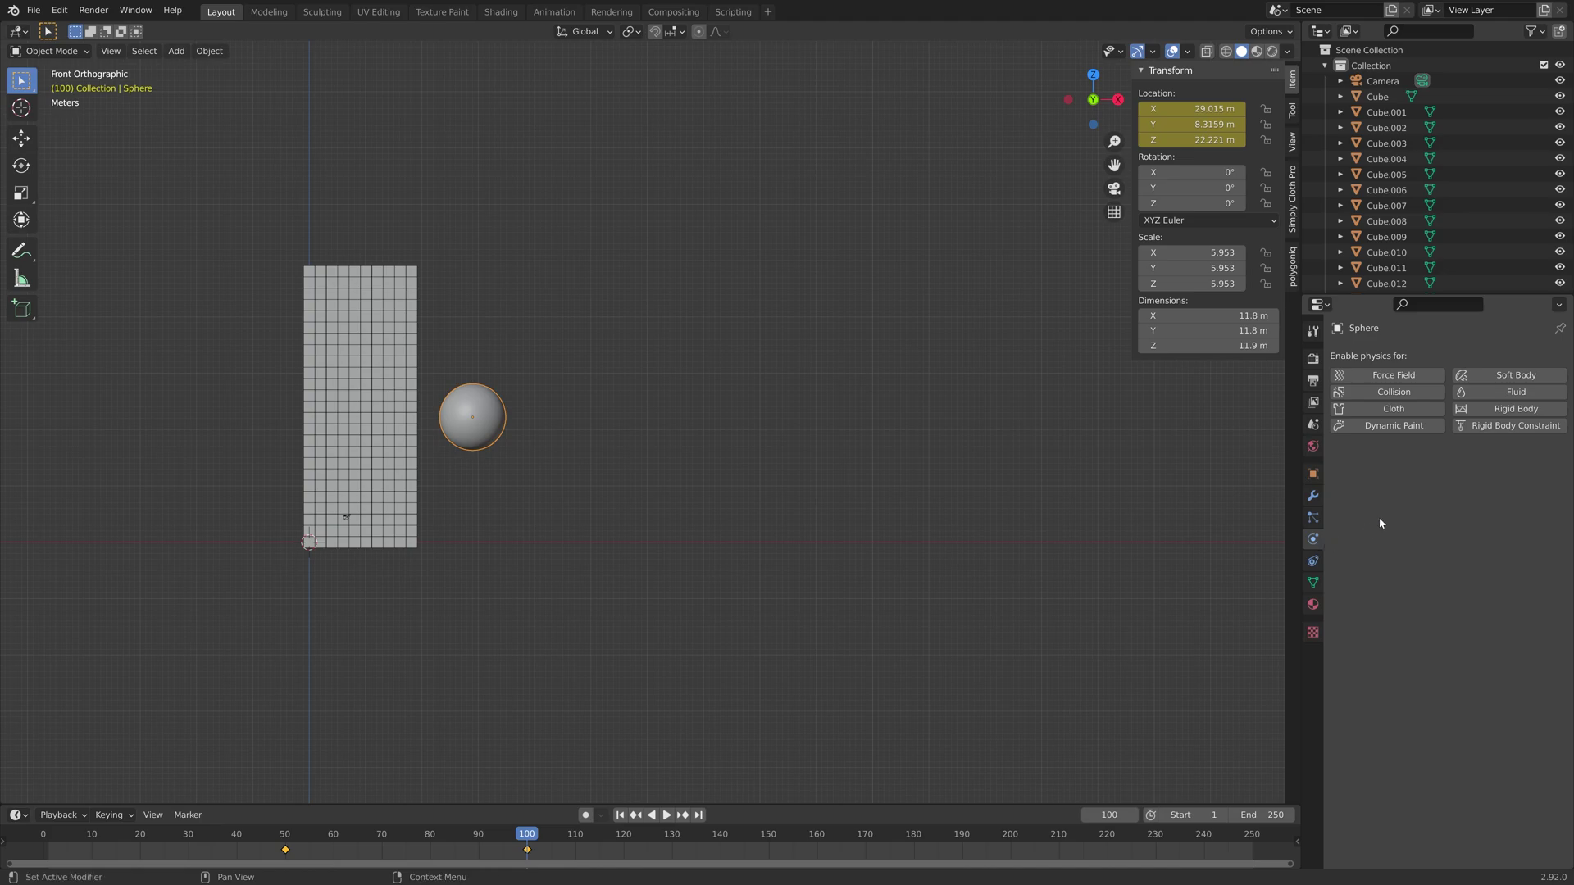
pyautogui.click(1495, 409)
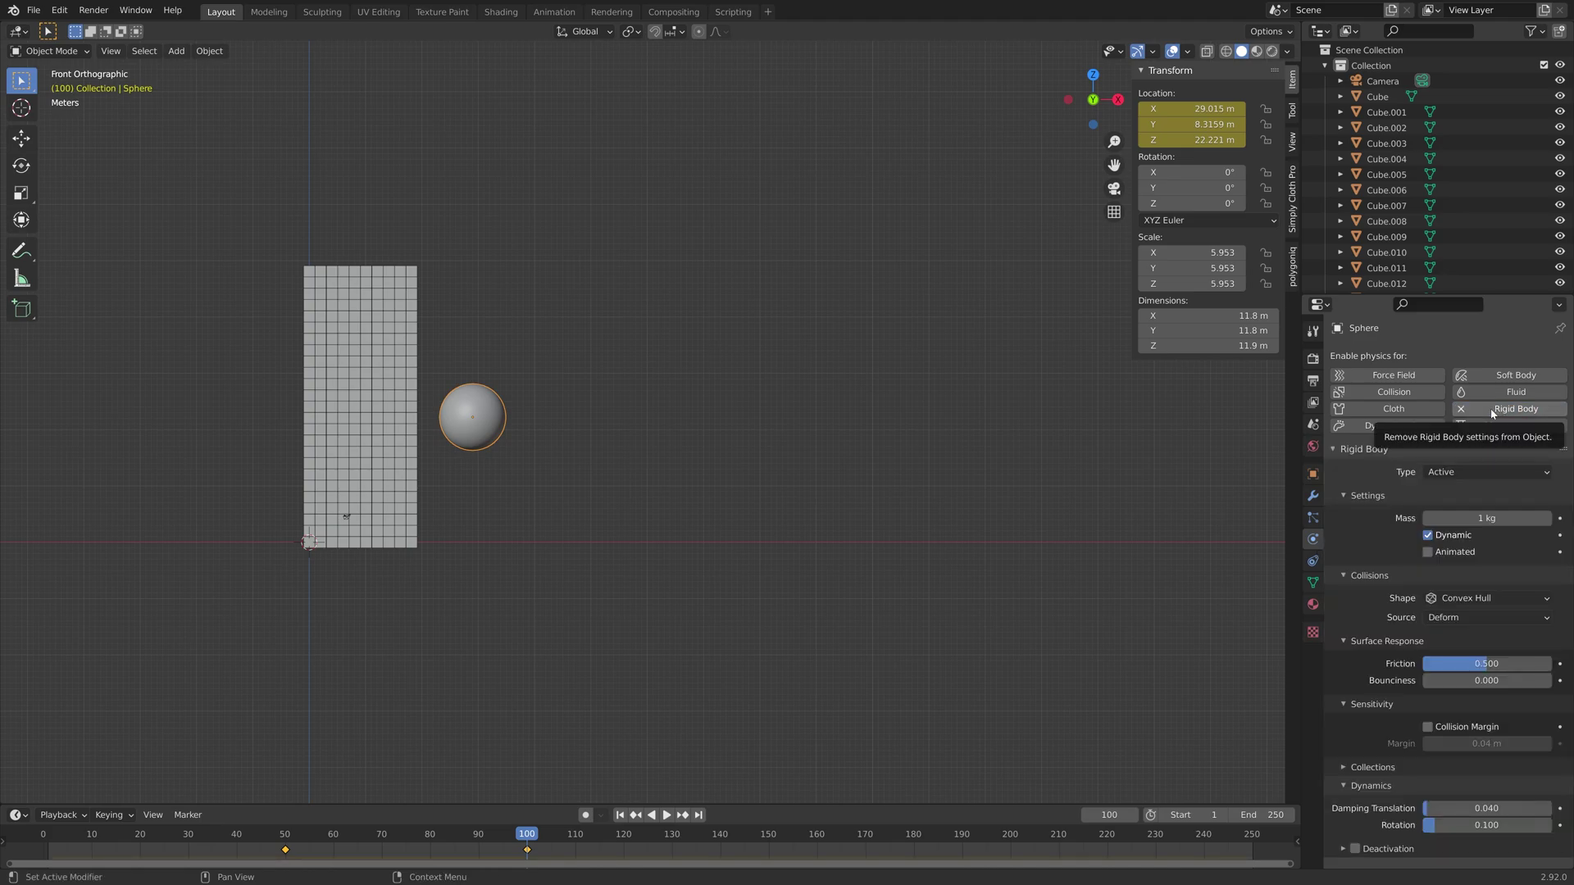
pyautogui.click(1467, 519)
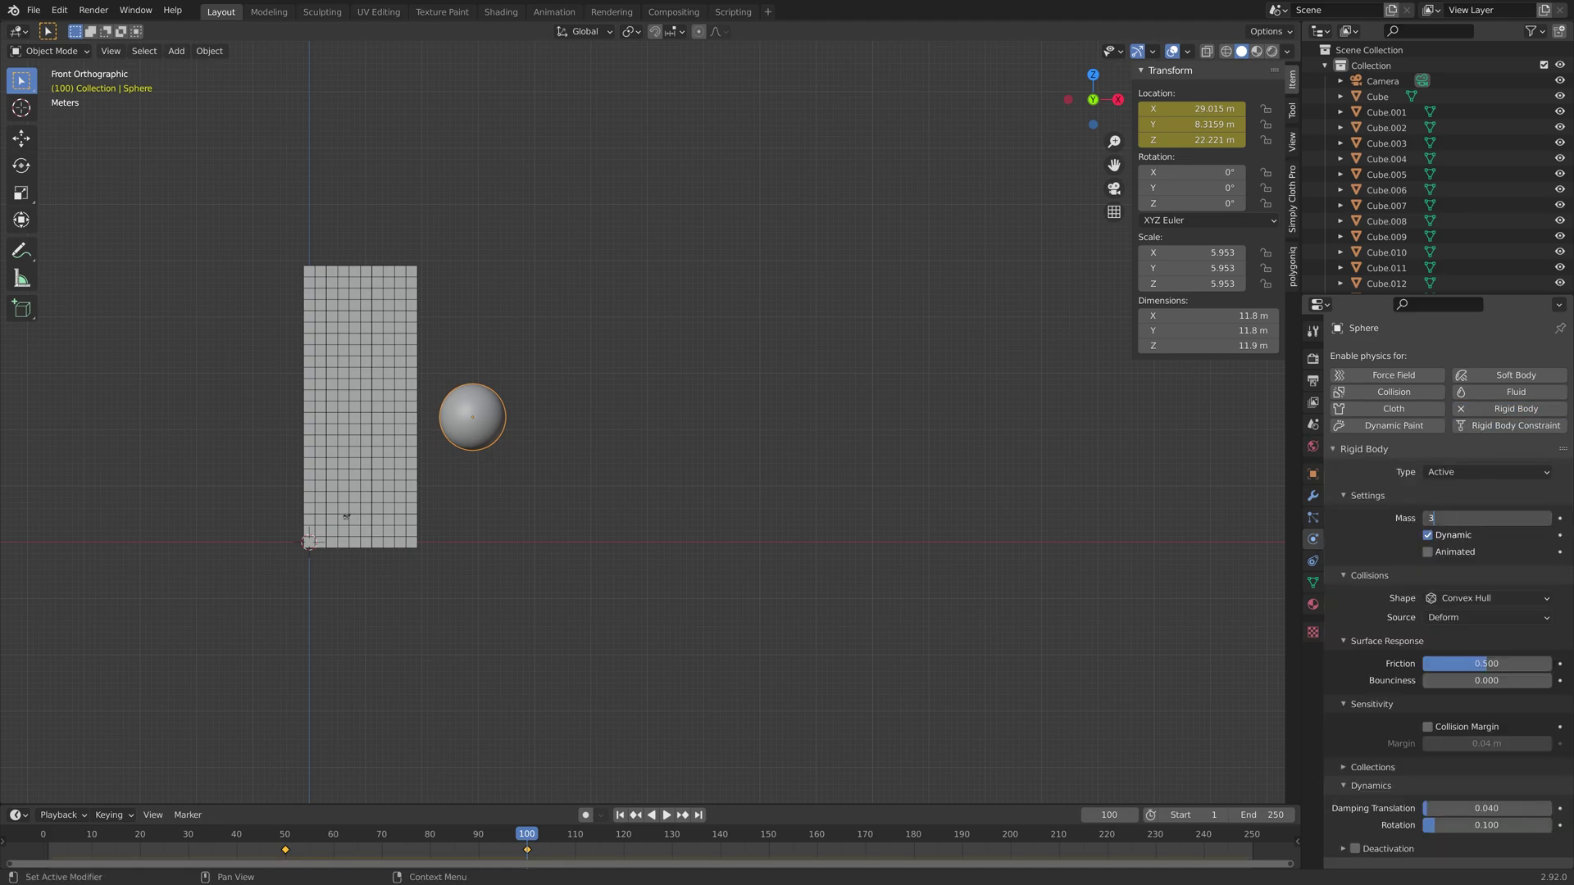
pyautogui.press('Return')
pyautogui.click(1475, 599)
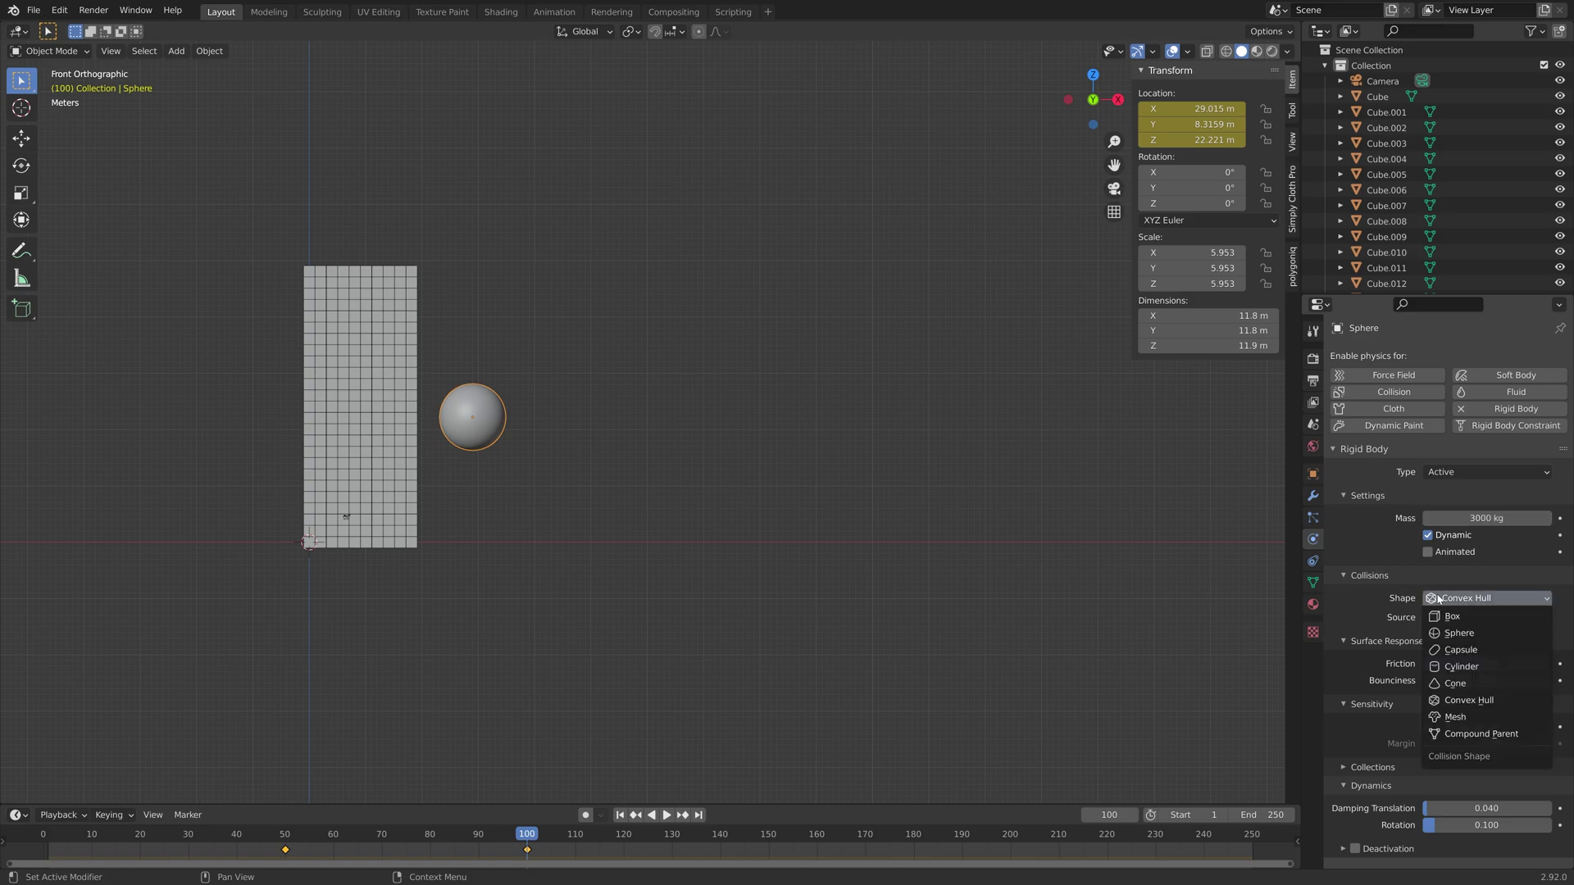
pyautogui.click(1466, 633)
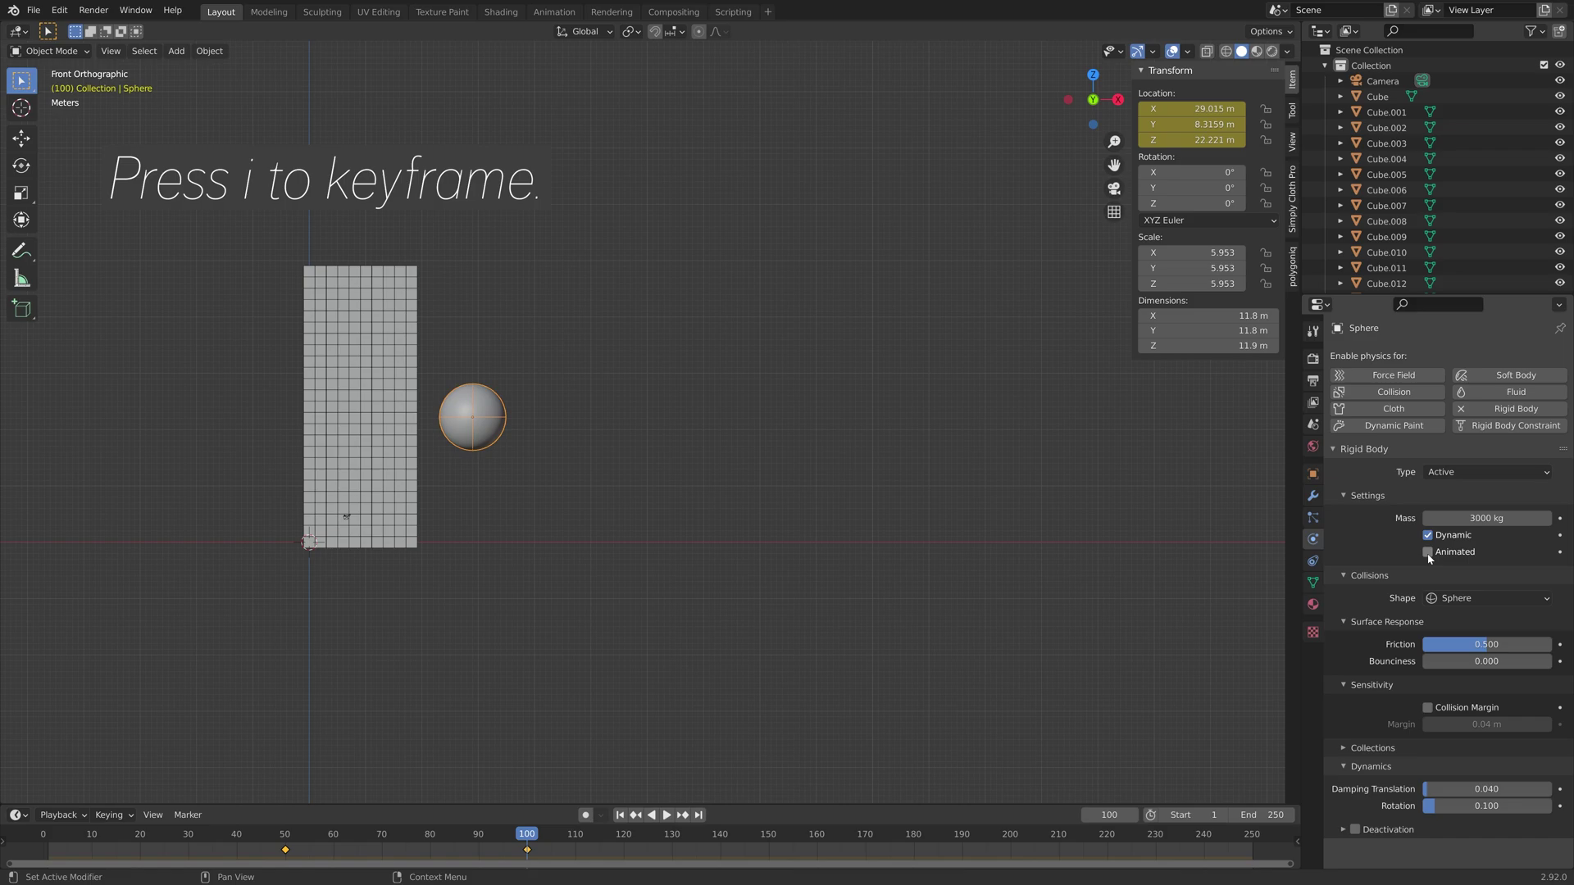
# - Keyframe the sphere's rigid body Animated option on at frame 100 and off at frame 101
pyautogui.press('i')
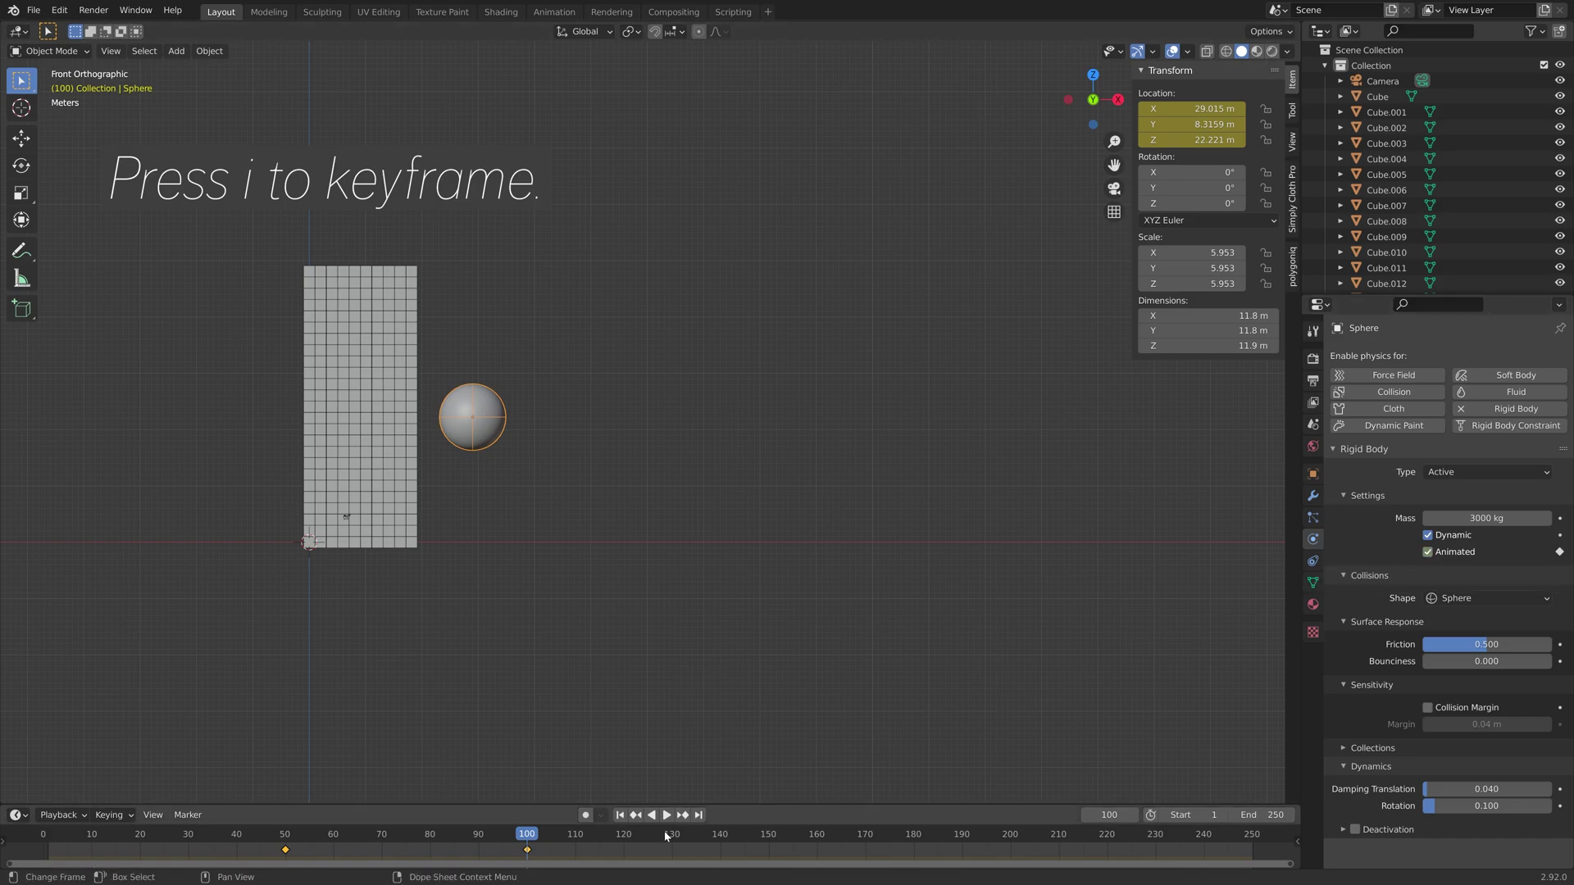
pyautogui.click(1133, 815)
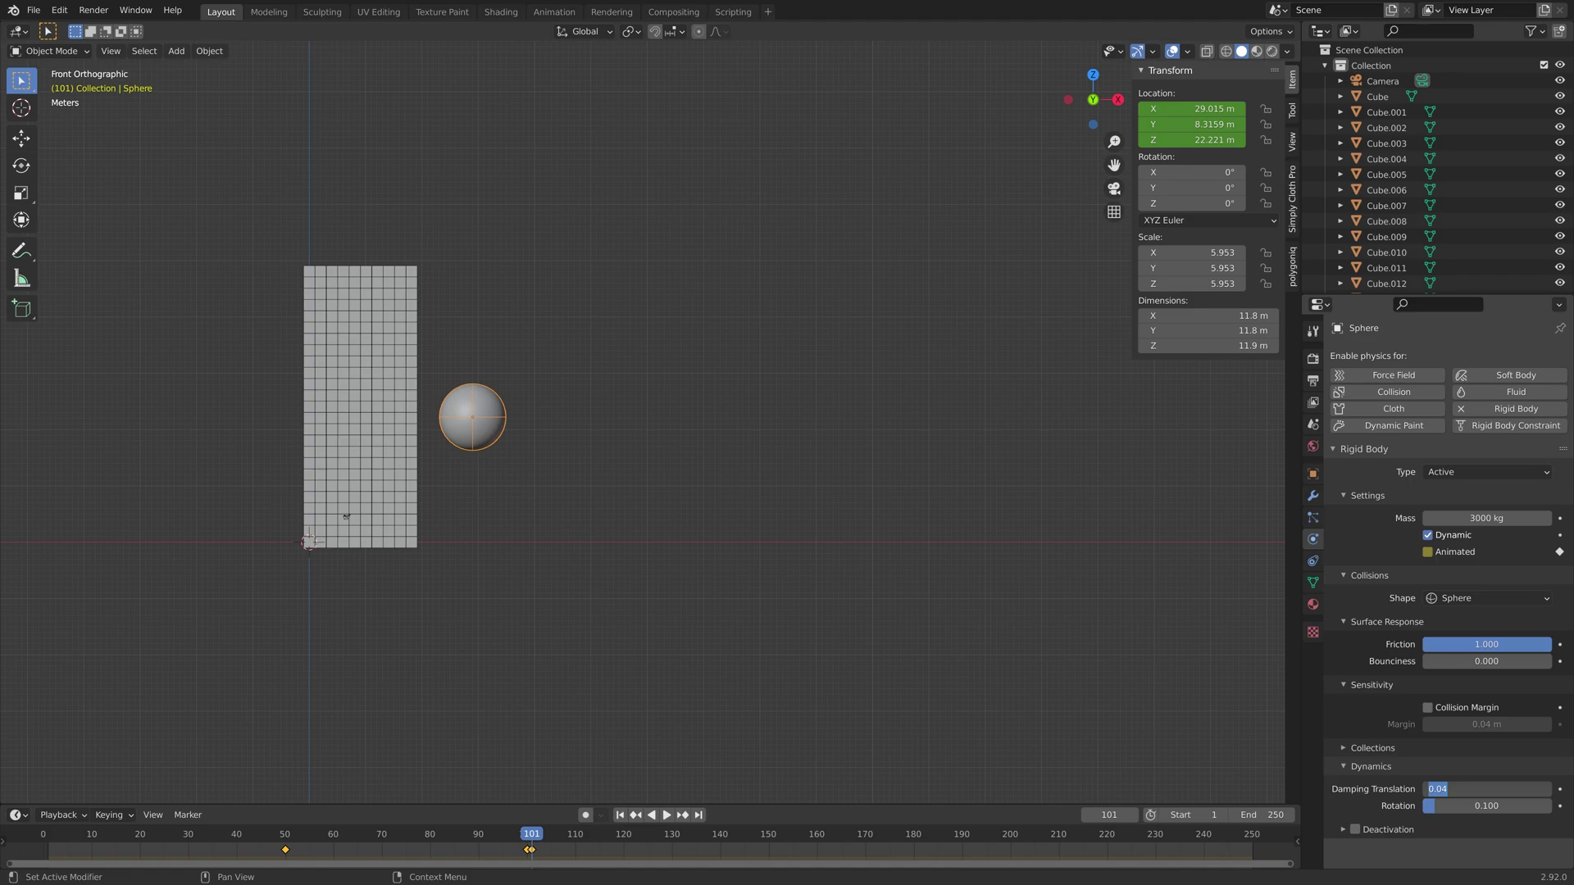
# - Set the sphere's rigid body friction to 1, translation damping to 0.35 and rotation damping to 0.6
pyautogui.moveTo(1431, 789); pyautogui.dragTo(1480, 789)
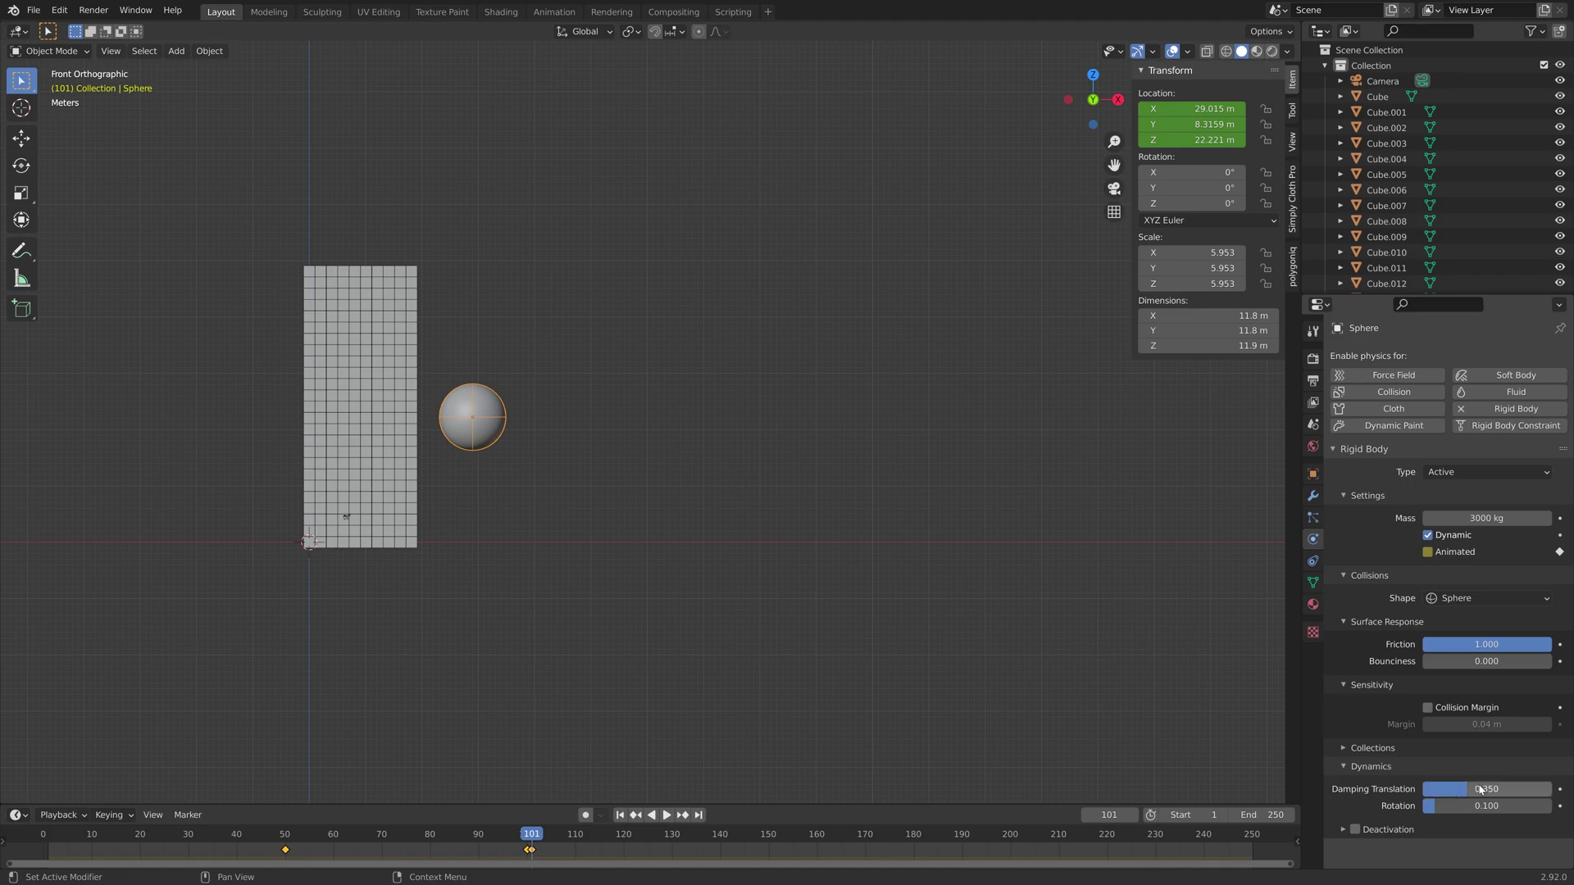
pyautogui.click(1480, 806)
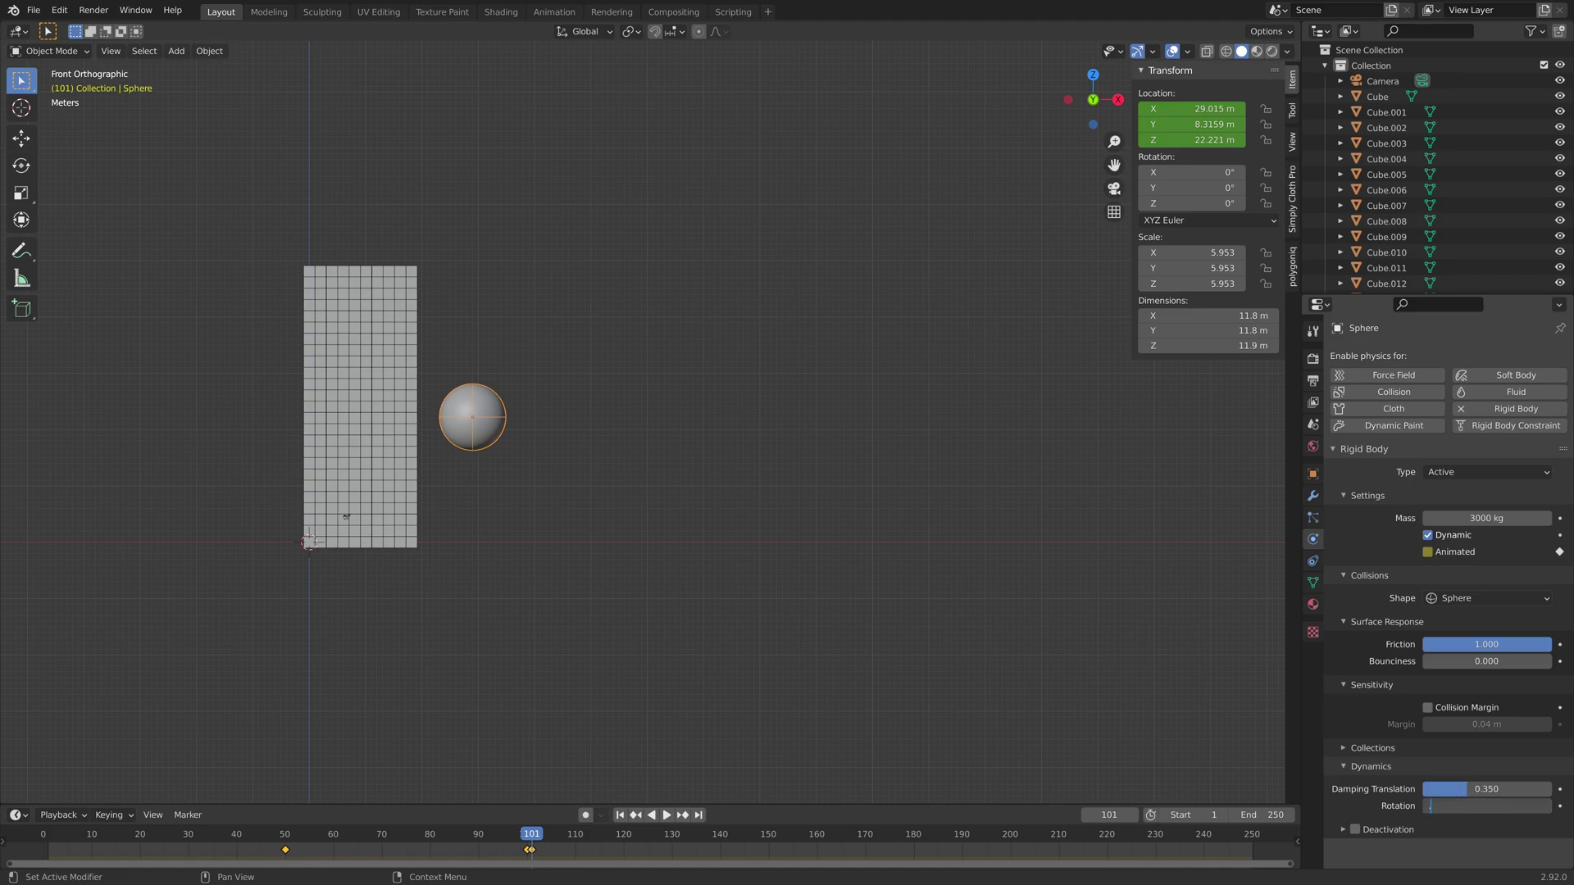
pyautogui.write('0.6')
pyautogui.press('Return')
# - Play back the sphere's motion and set its keyframe interpolation to Cubic easing
pyautogui.click(68, 834)
pyautogui.press('space')
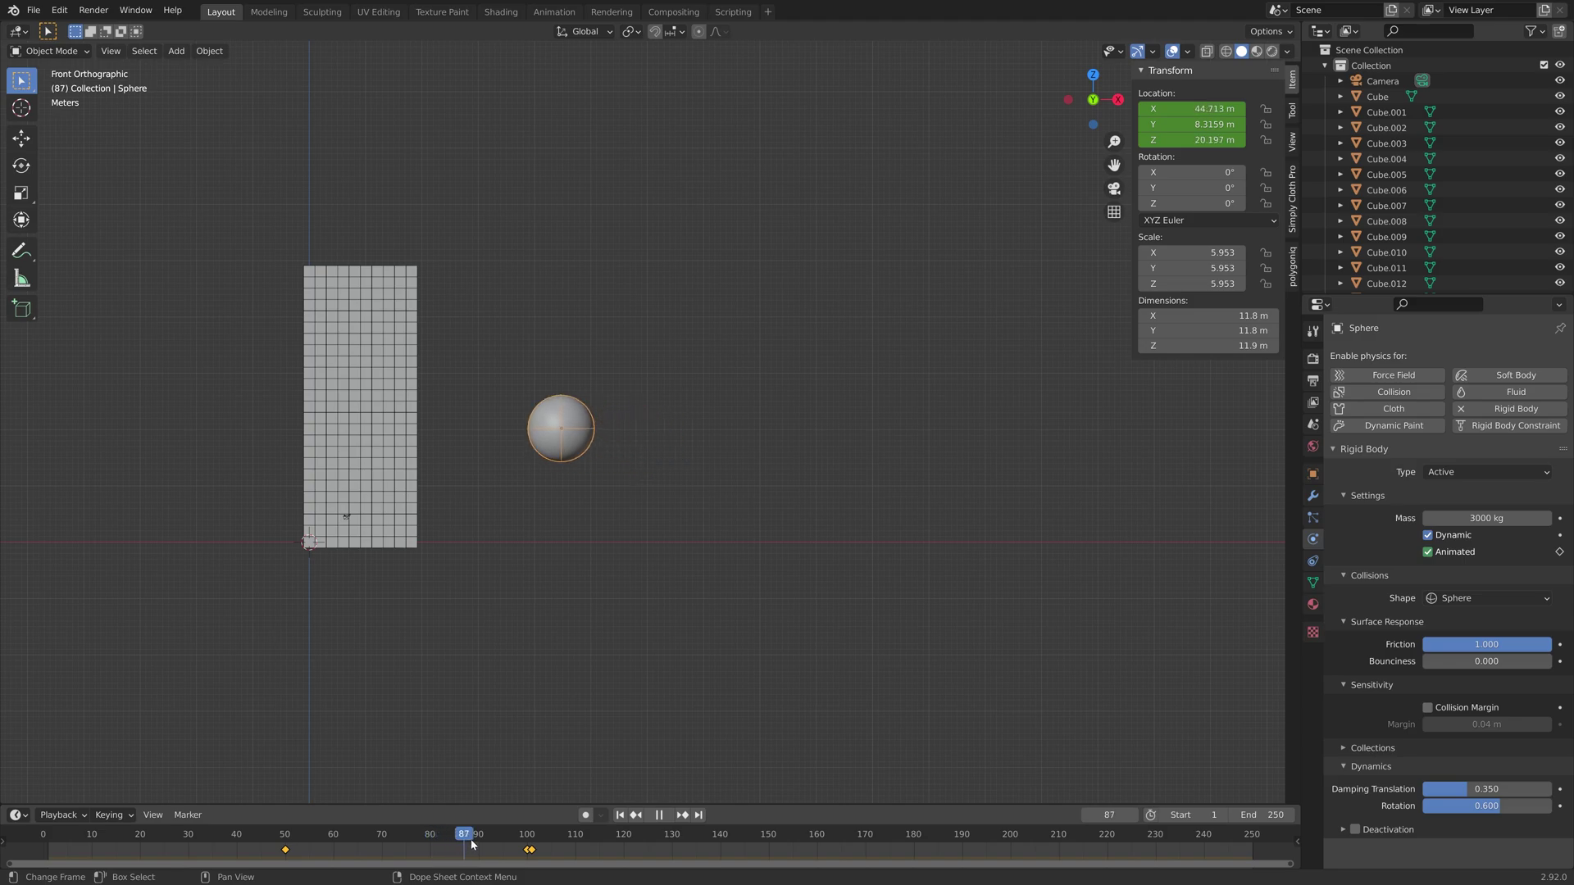
pyautogui.moveTo(522, 841); pyautogui.dragTo(446, 841)
pyautogui.press('space')
pyautogui.press('t')
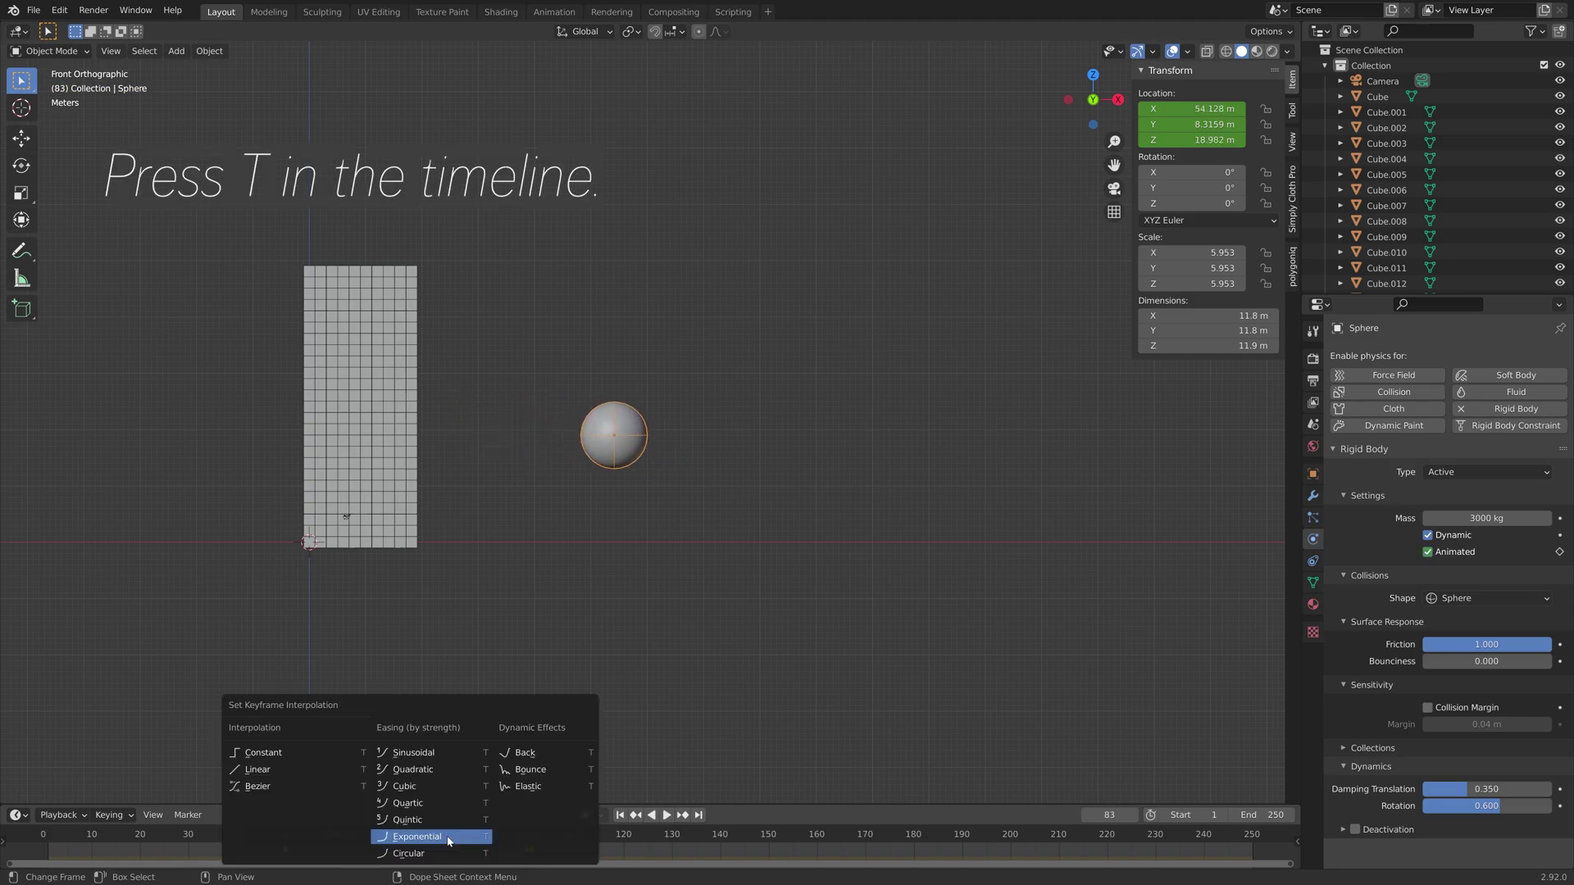
pyautogui.click(303, 784)
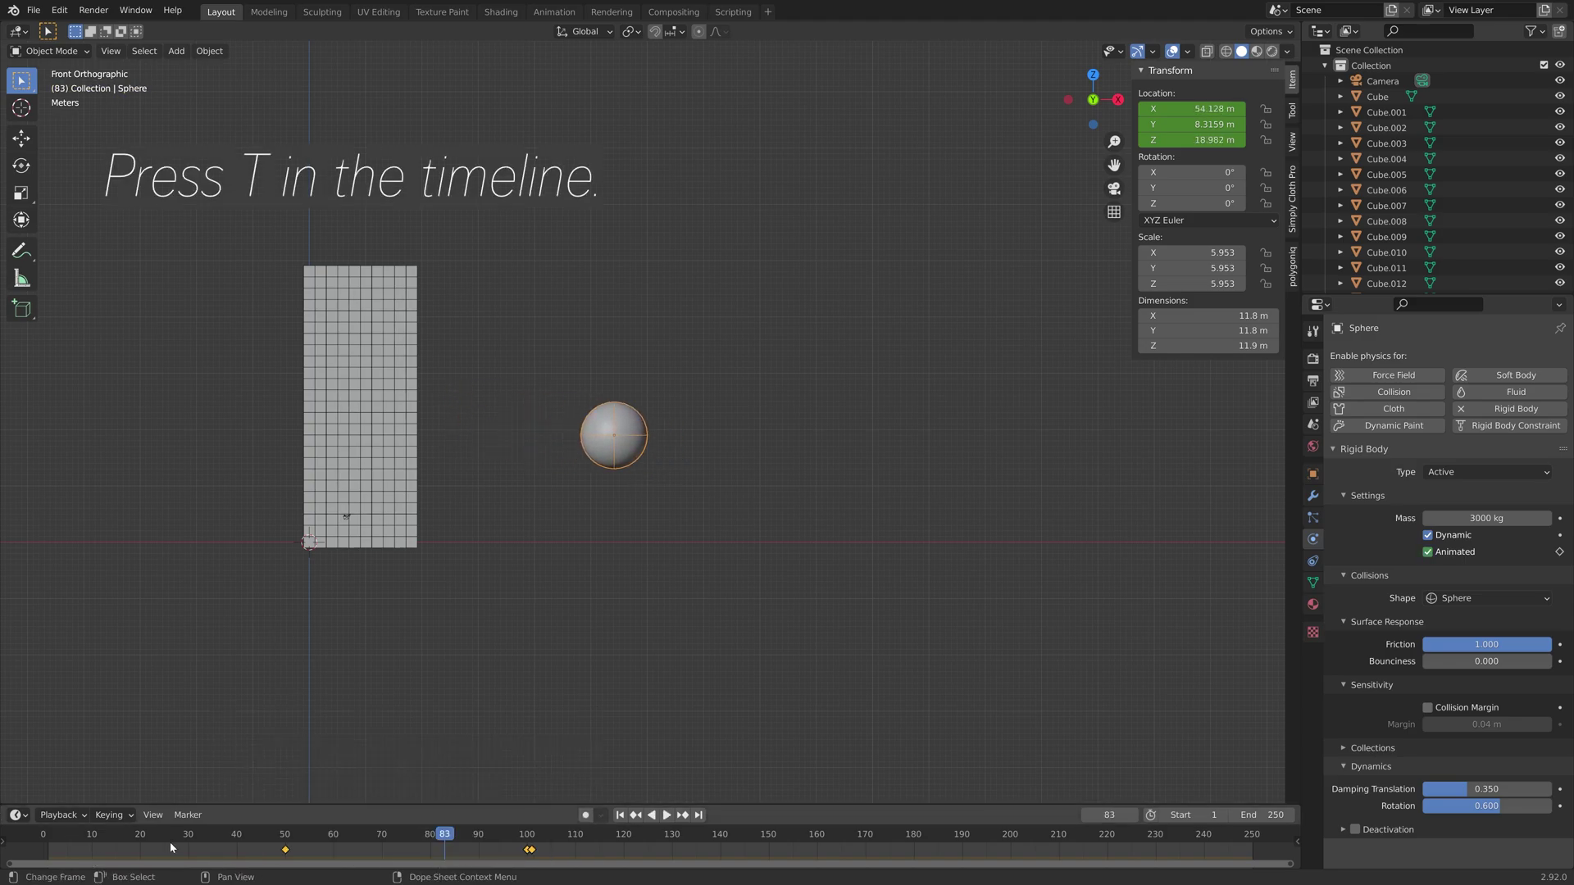
pyautogui.press('t')
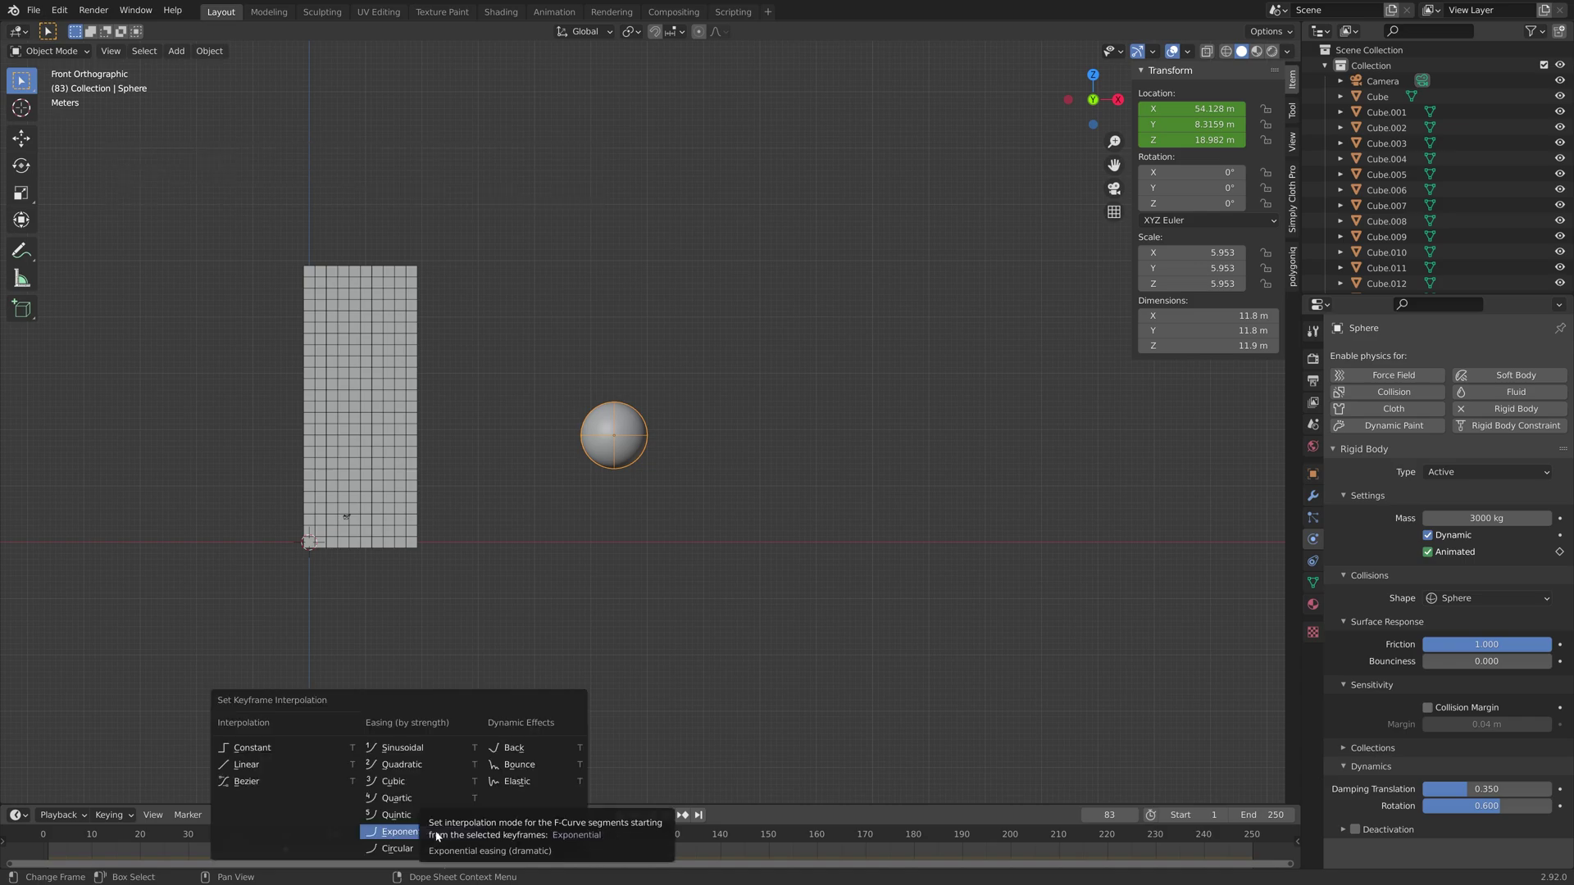
pyautogui.click(392, 781)
# - Play back the sphere's approach to the tower from frame 50, viewing it in perspective, and save the file as tut2.blend
pyautogui.click(285, 828)
pyautogui.press('space')
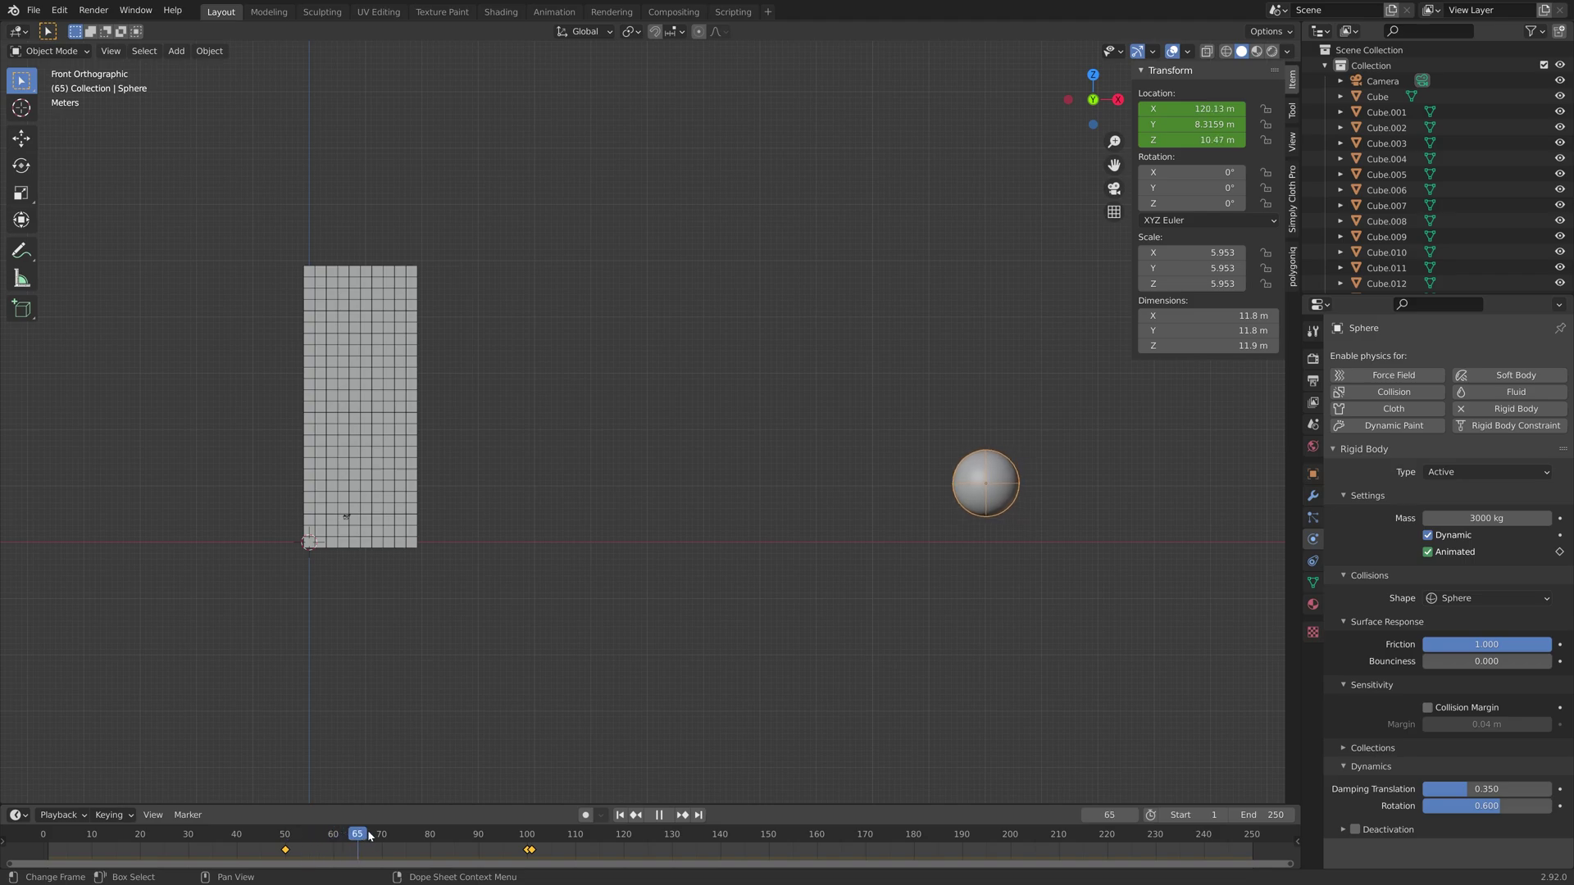
pyautogui.moveTo(542, 854); pyautogui.dragTo(309, 848)
pyautogui.moveTo(968, 573); pyautogui.dragTo(791, 721, button='middle')
pyautogui.press('space')
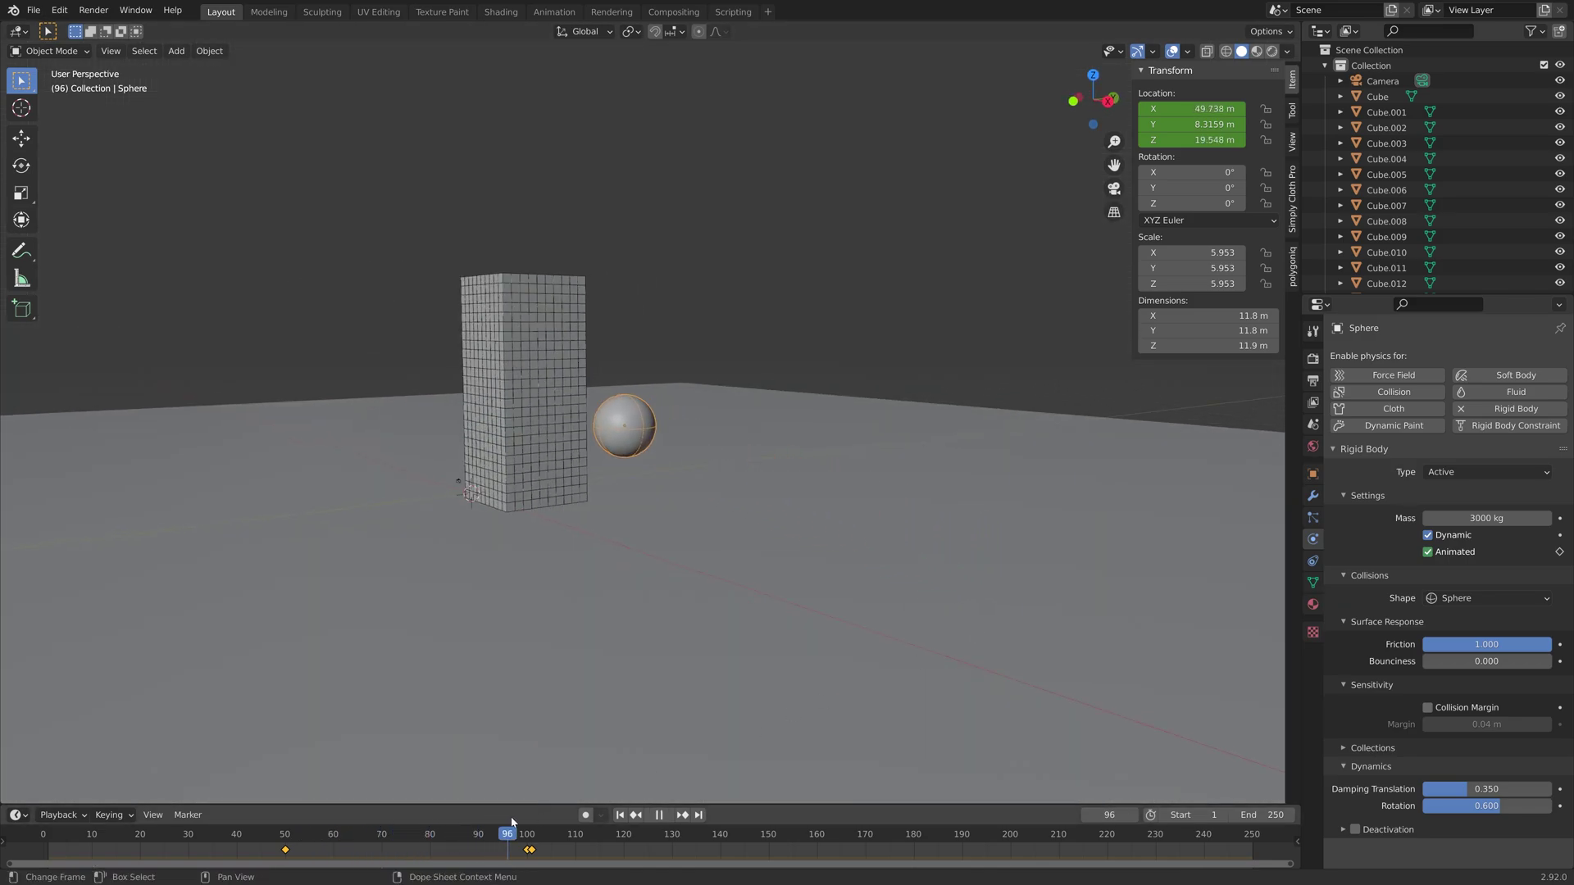
pyautogui.moveTo(529, 820); pyautogui.dragTo(500, 822)
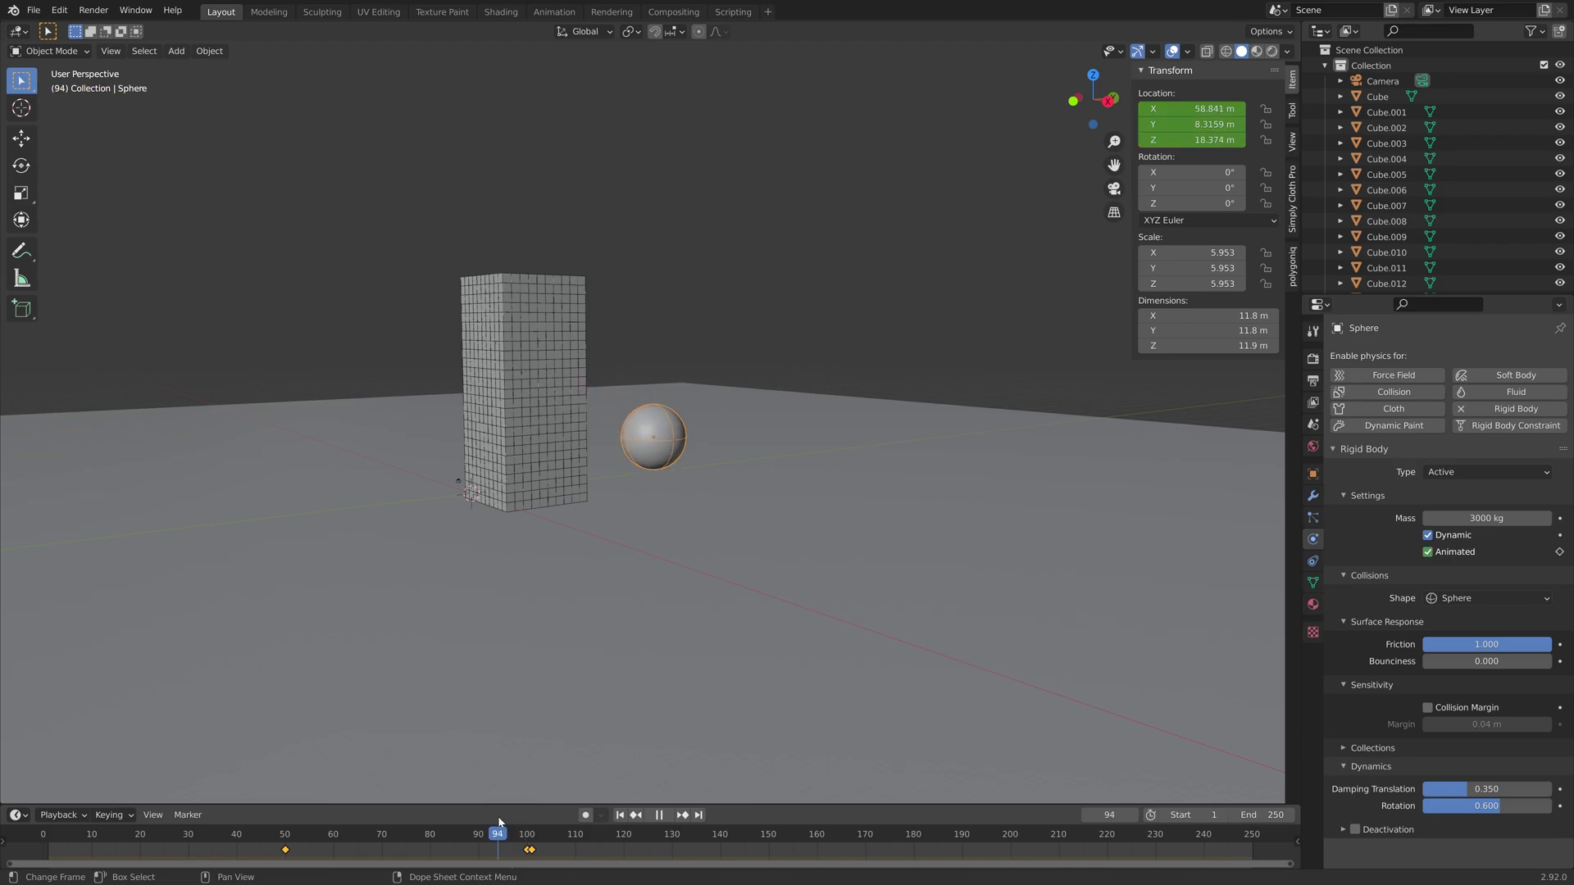
pyautogui.hotkey('ctrl', 'shift', 's')
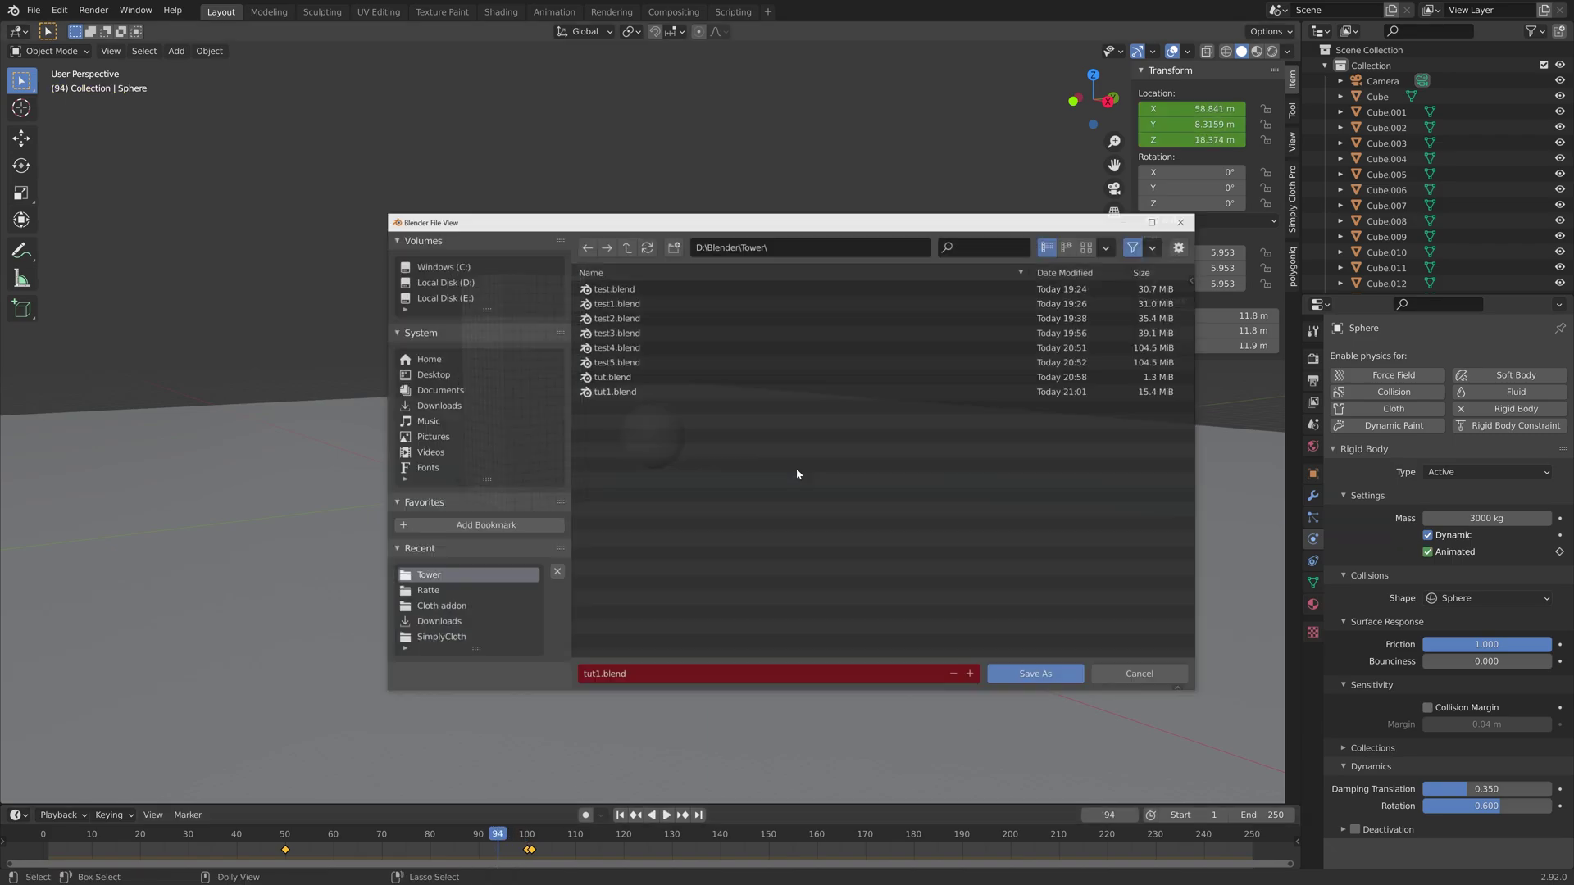
pyautogui.click(1006, 673)
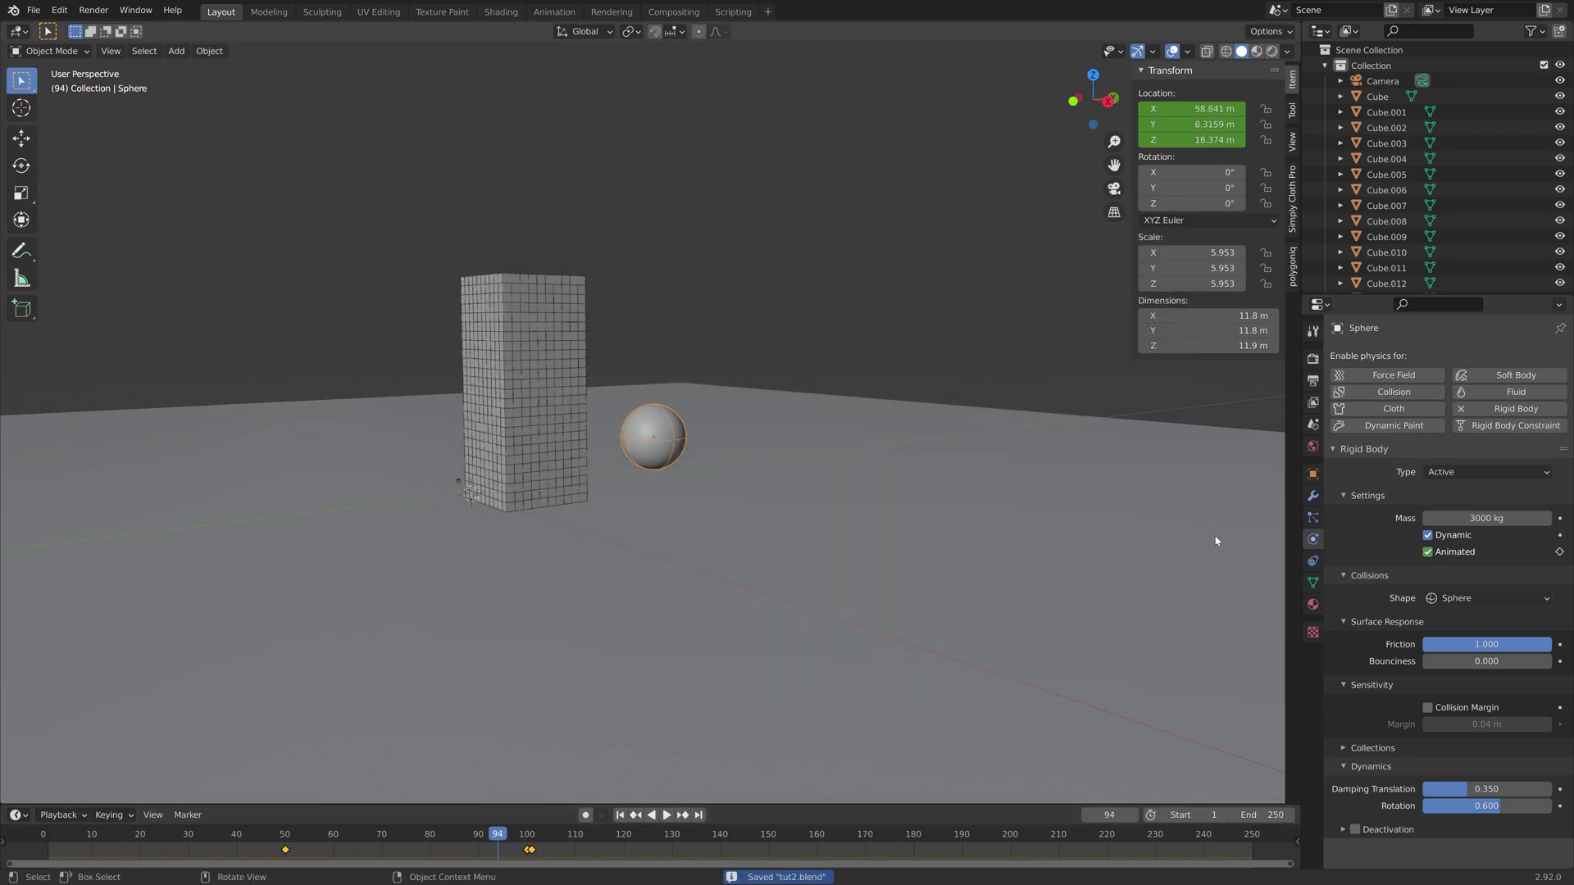
# - Bake the scene's rigid body world simulation over frames 1 to 250
pyautogui.click(1312, 424)
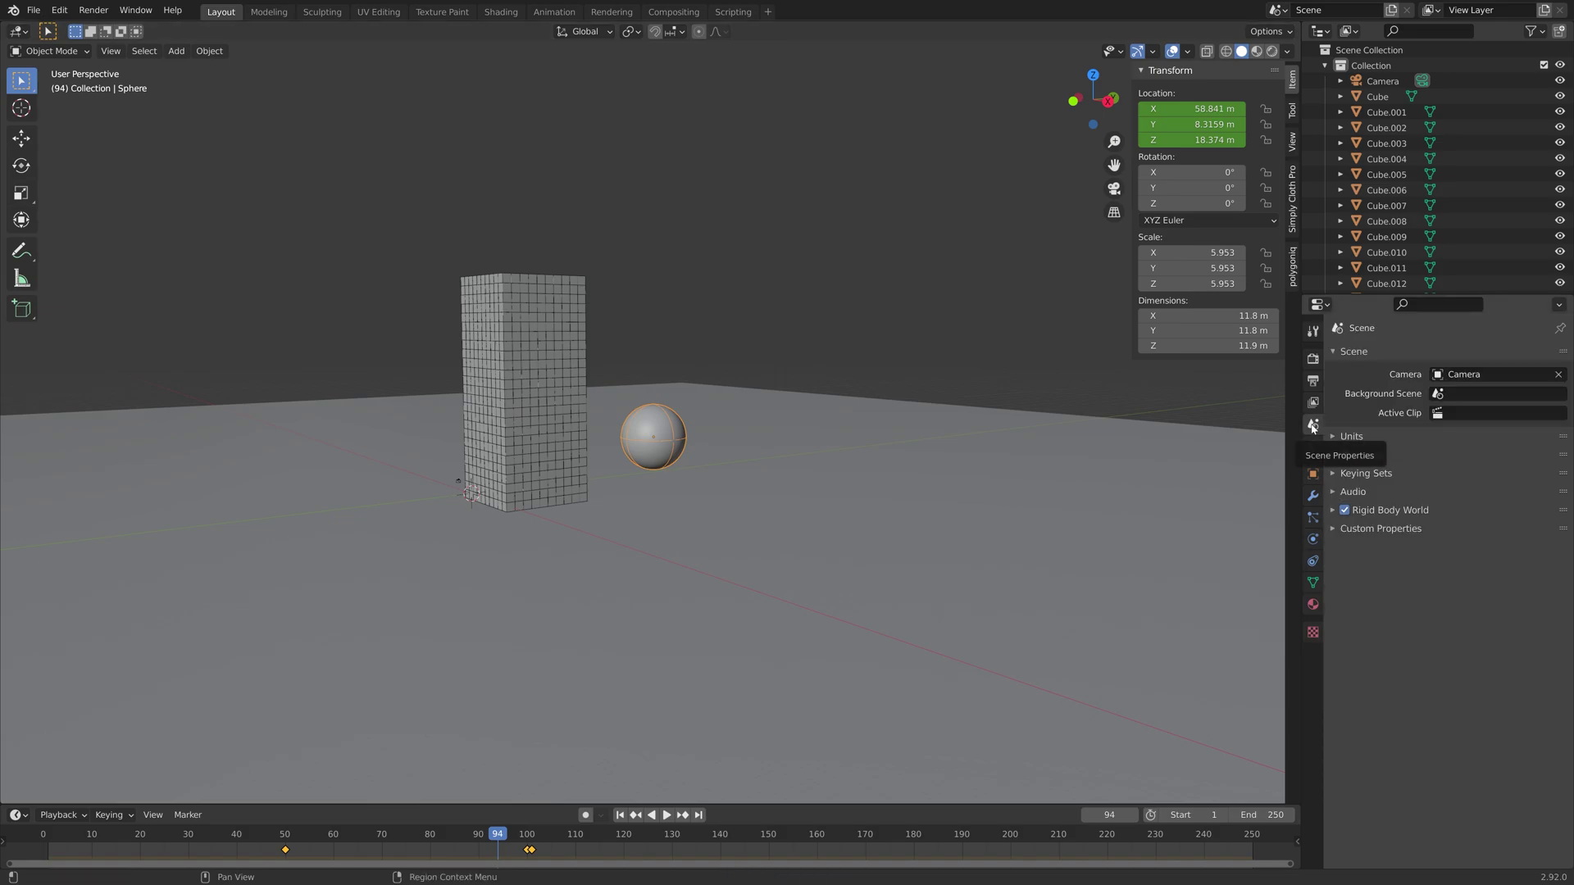
pyautogui.click(1393, 510)
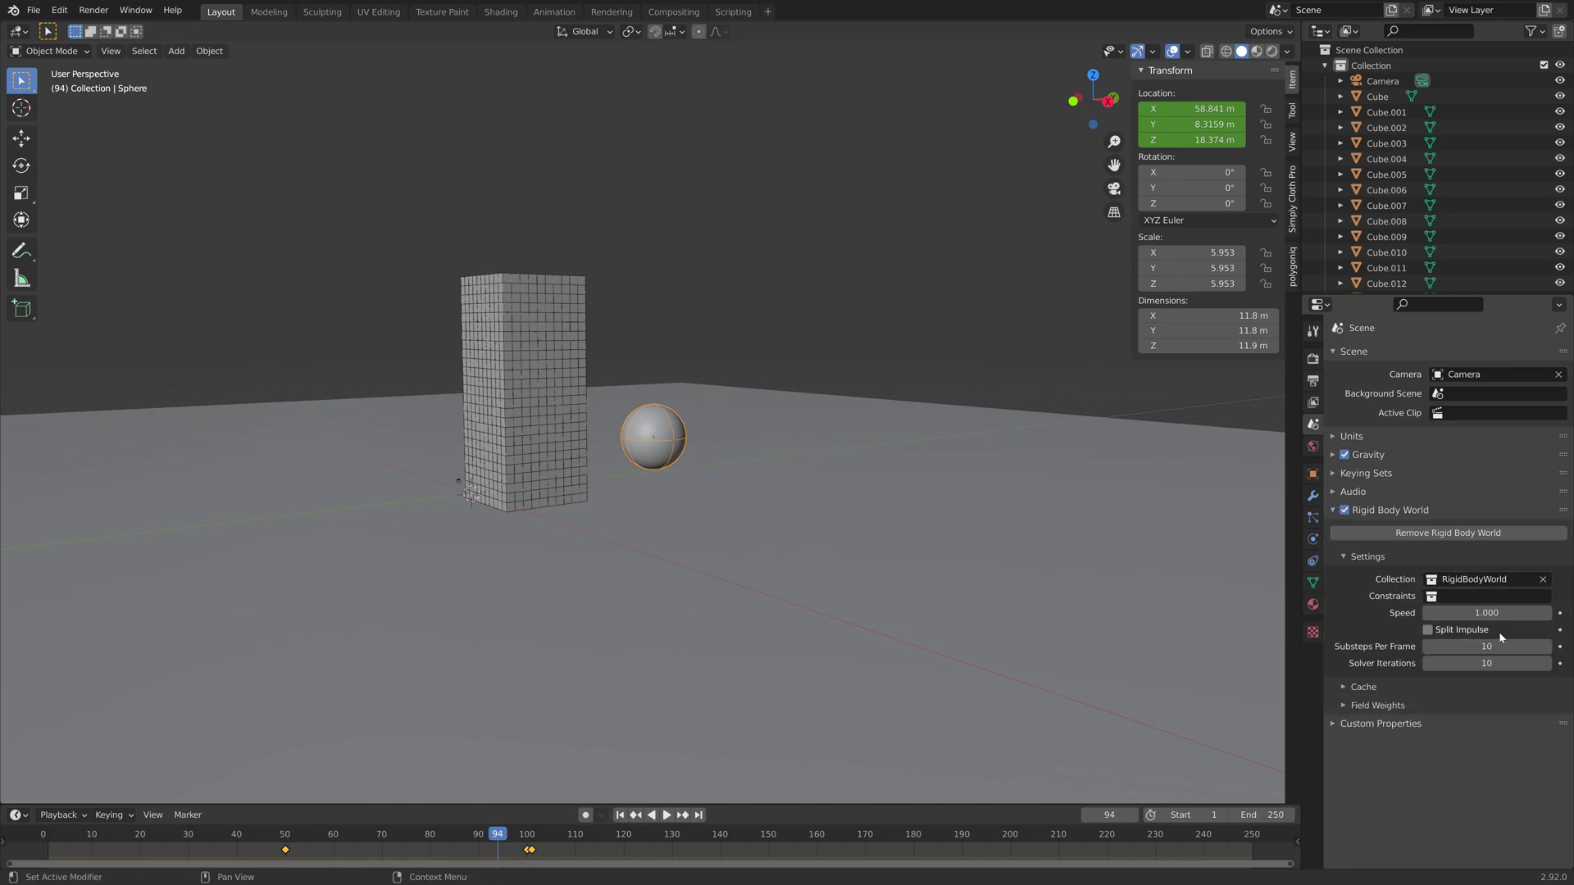
pyautogui.click(1373, 688)
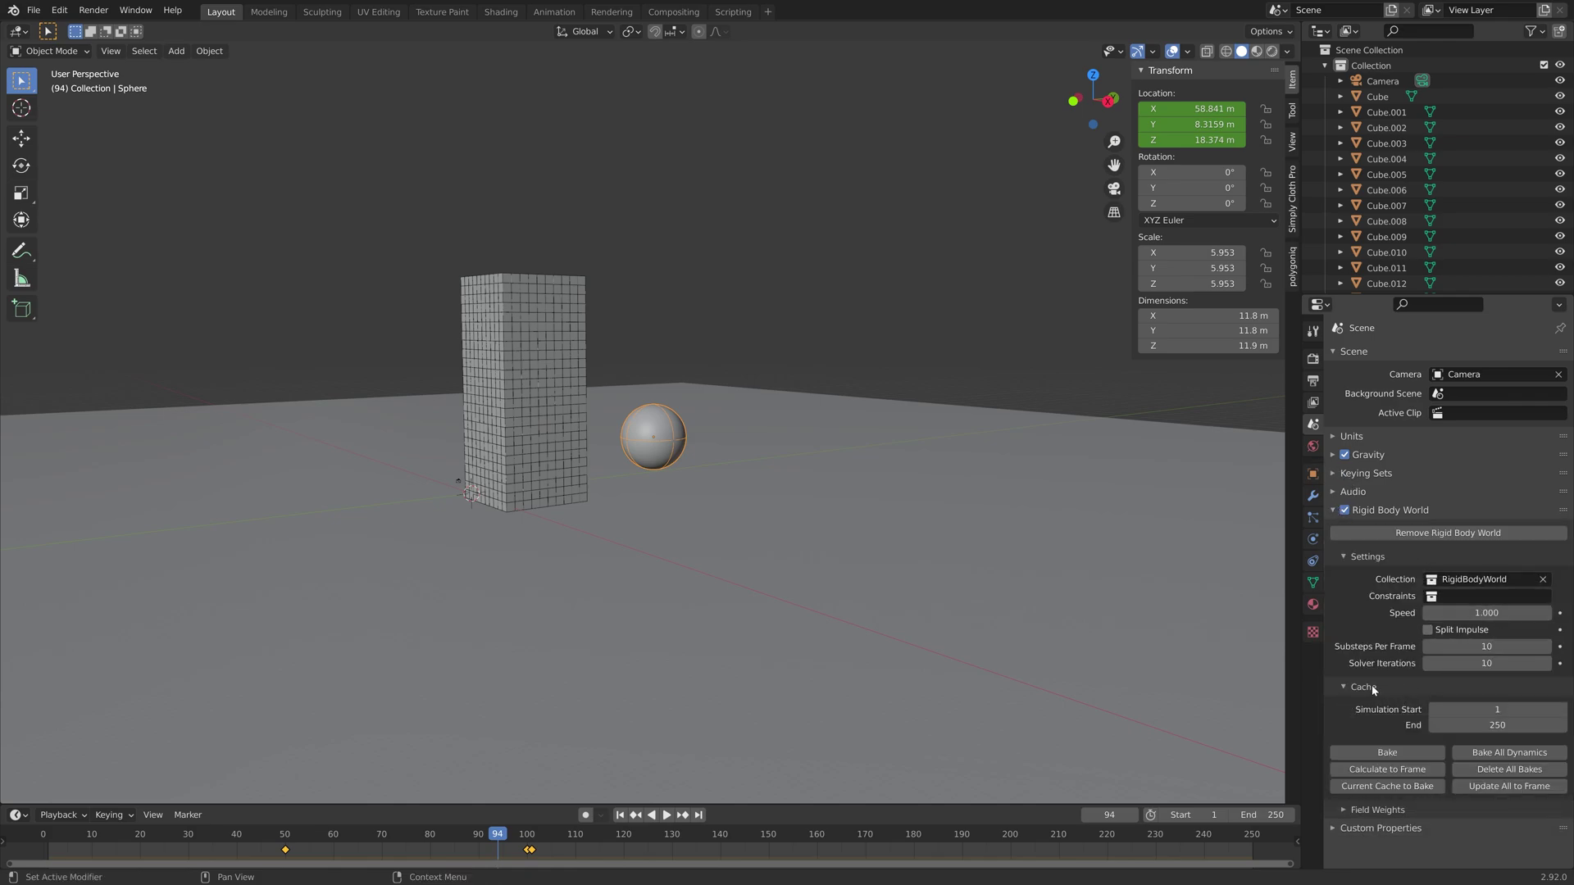
pyautogui.click(1381, 753)
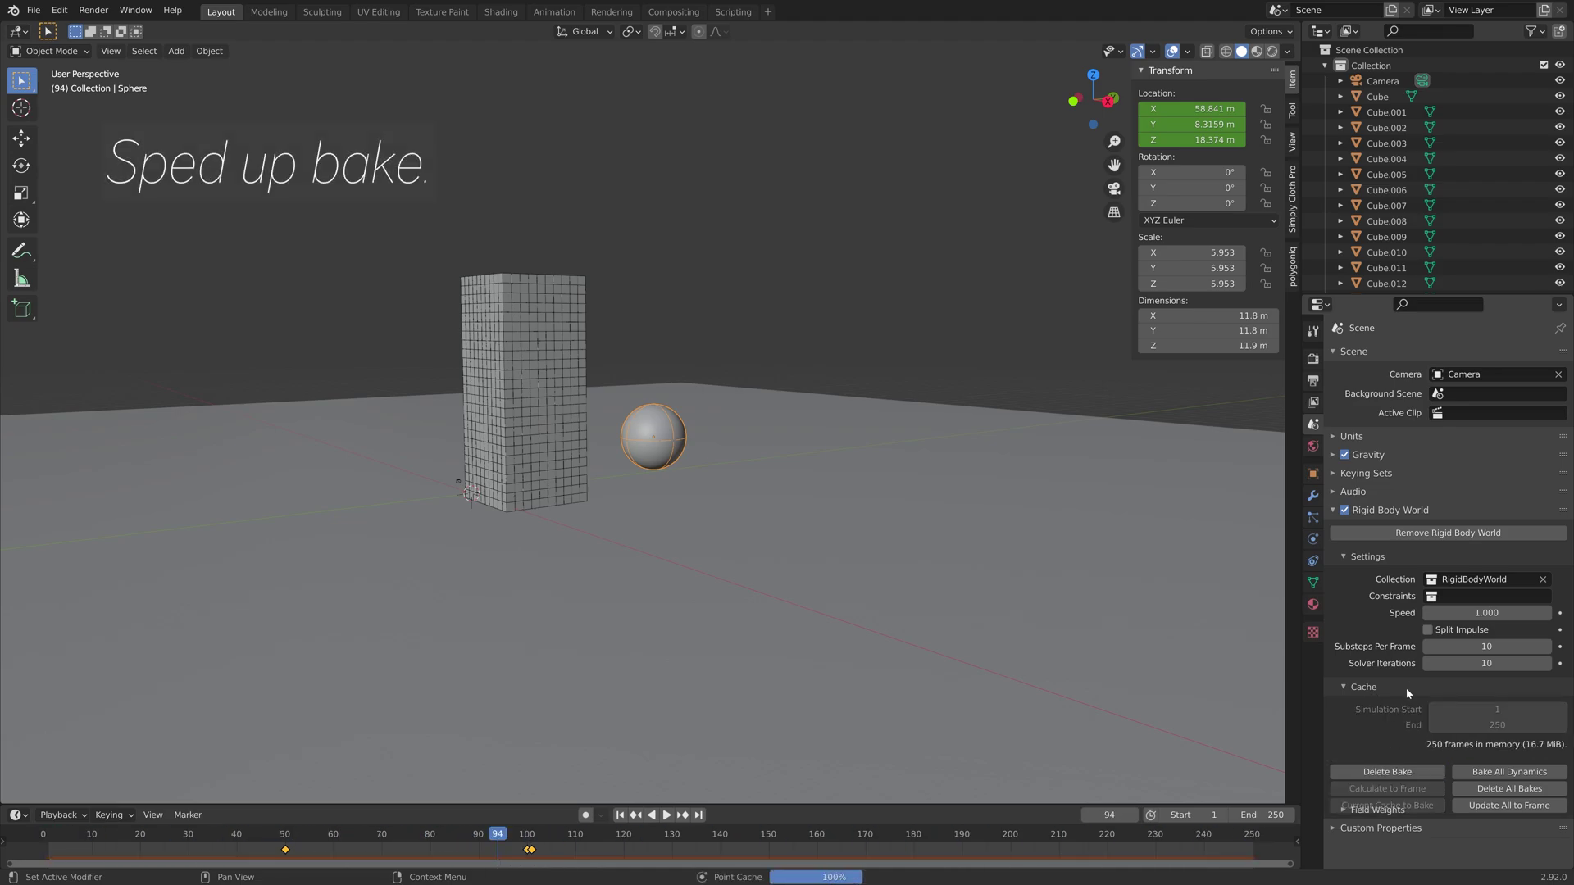
# - Scrub and play back the baked collapse, viewing the tower and sphere from the side
pyautogui.moveTo(188, 836); pyautogui.dragTo(1280, 842)
pyautogui.moveTo(820, 590); pyautogui.dragTo(721, 631, button='middle')
pyautogui.press('space')
pyautogui.moveTo(625, 805); pyautogui.dragTo(480, 779)
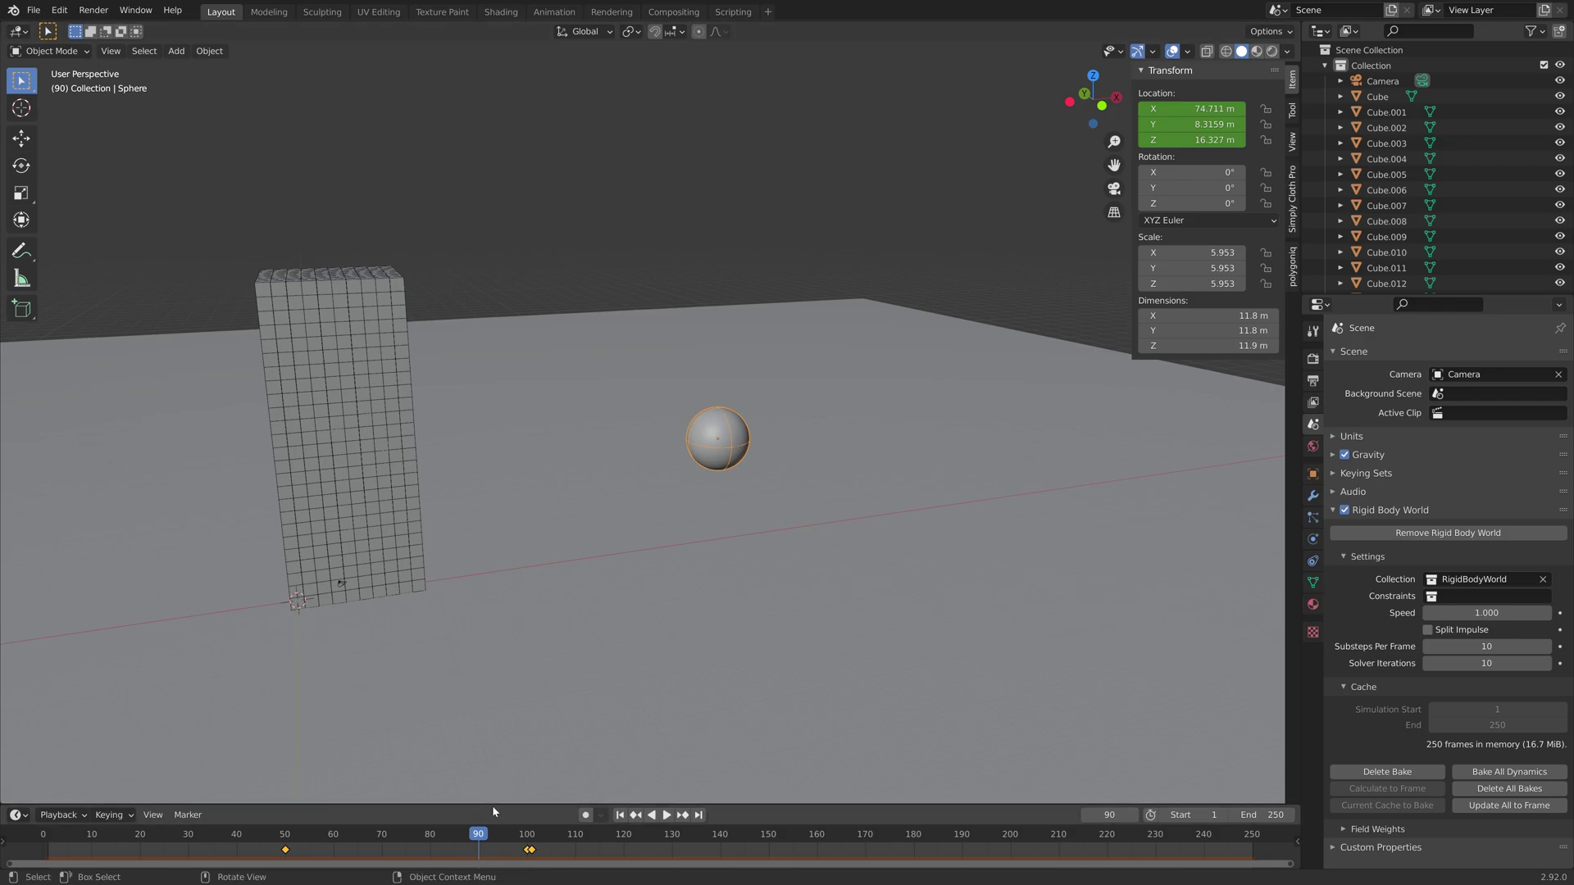
pyautogui.press('space')
# - Try Quintic easing for the sphere's keyframe interpolation and play back its approach to the tower
pyautogui.press('t')
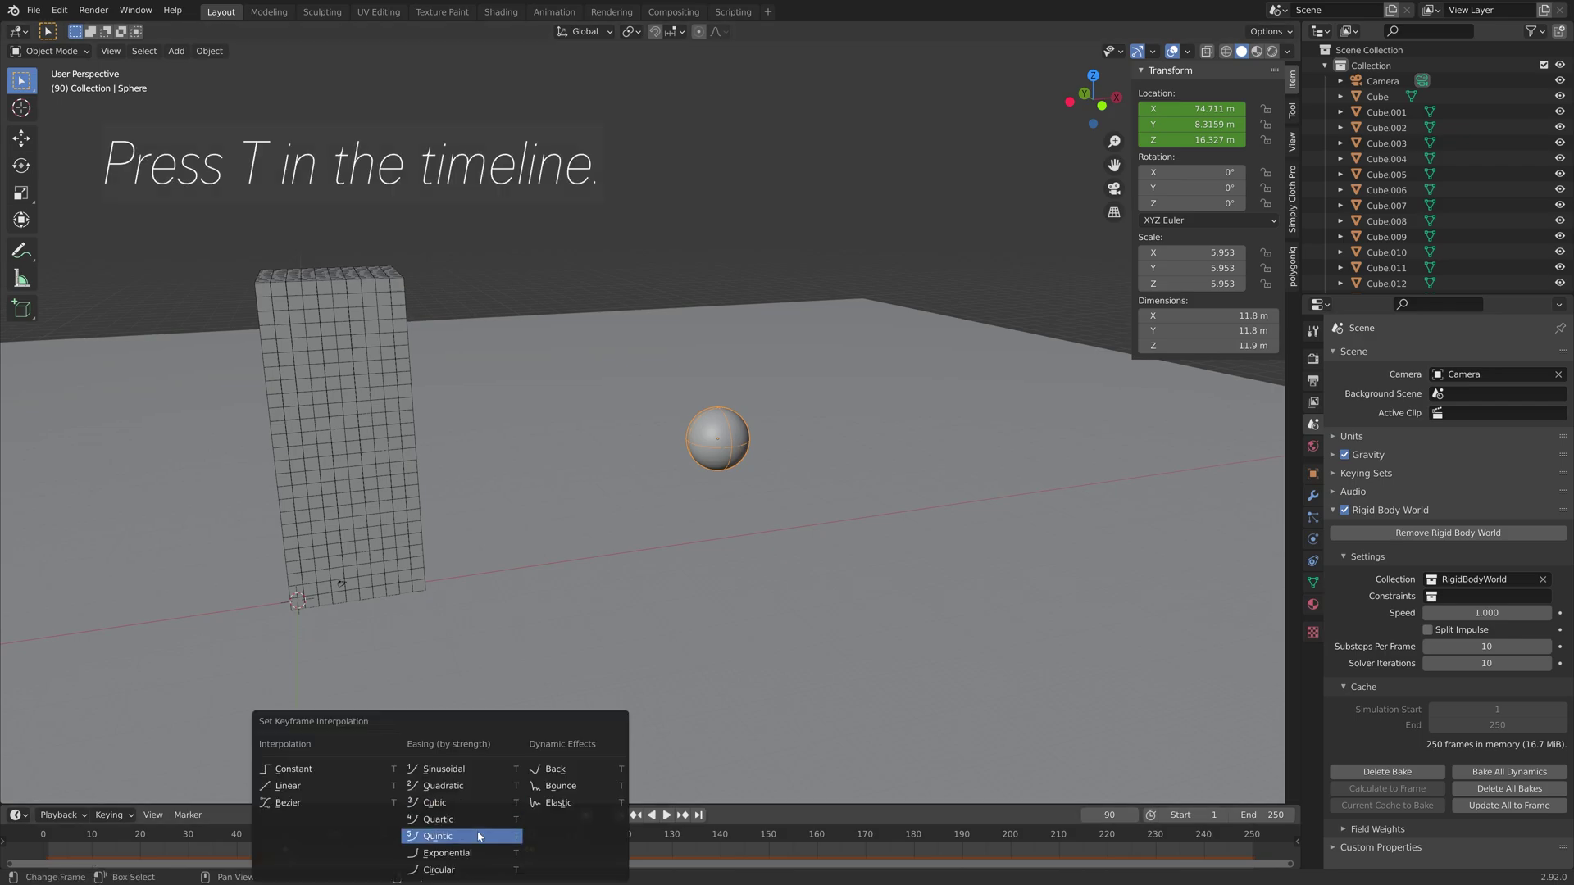
pyautogui.click(478, 836)
pyautogui.click(304, 840)
pyautogui.press('space')
pyautogui.click(437, 828)
pyautogui.press('space')
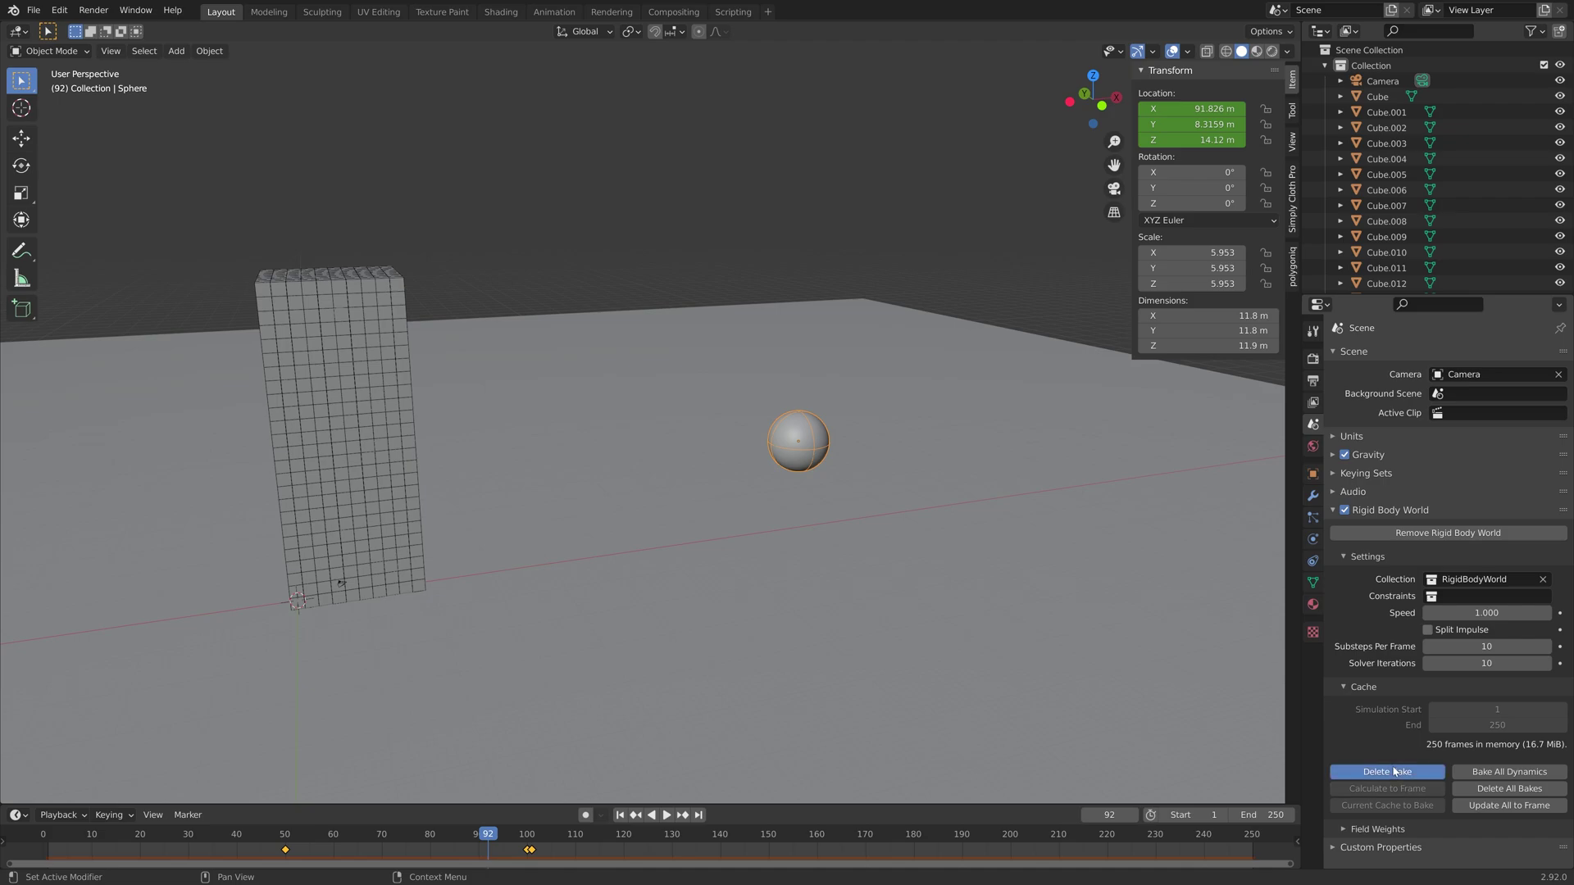
# - Return to frame 1, extend the rigid body cache end to frame 500 and bake the simulation
pyautogui.click(623, 816)
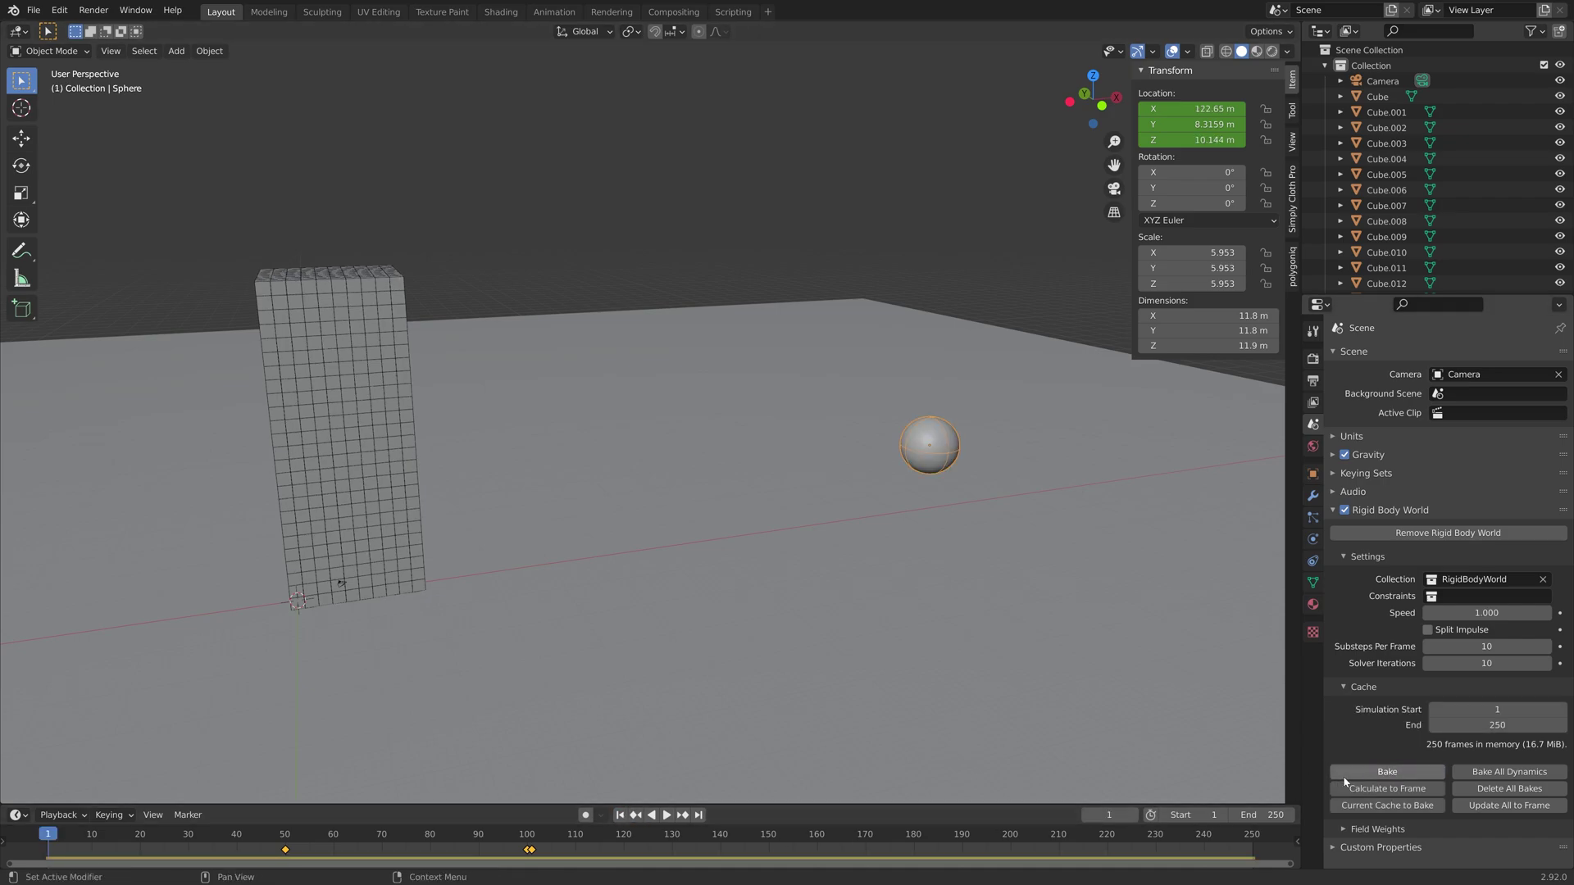
pyautogui.click(1447, 724)
pyautogui.press('Return')
pyautogui.click(1386, 772)
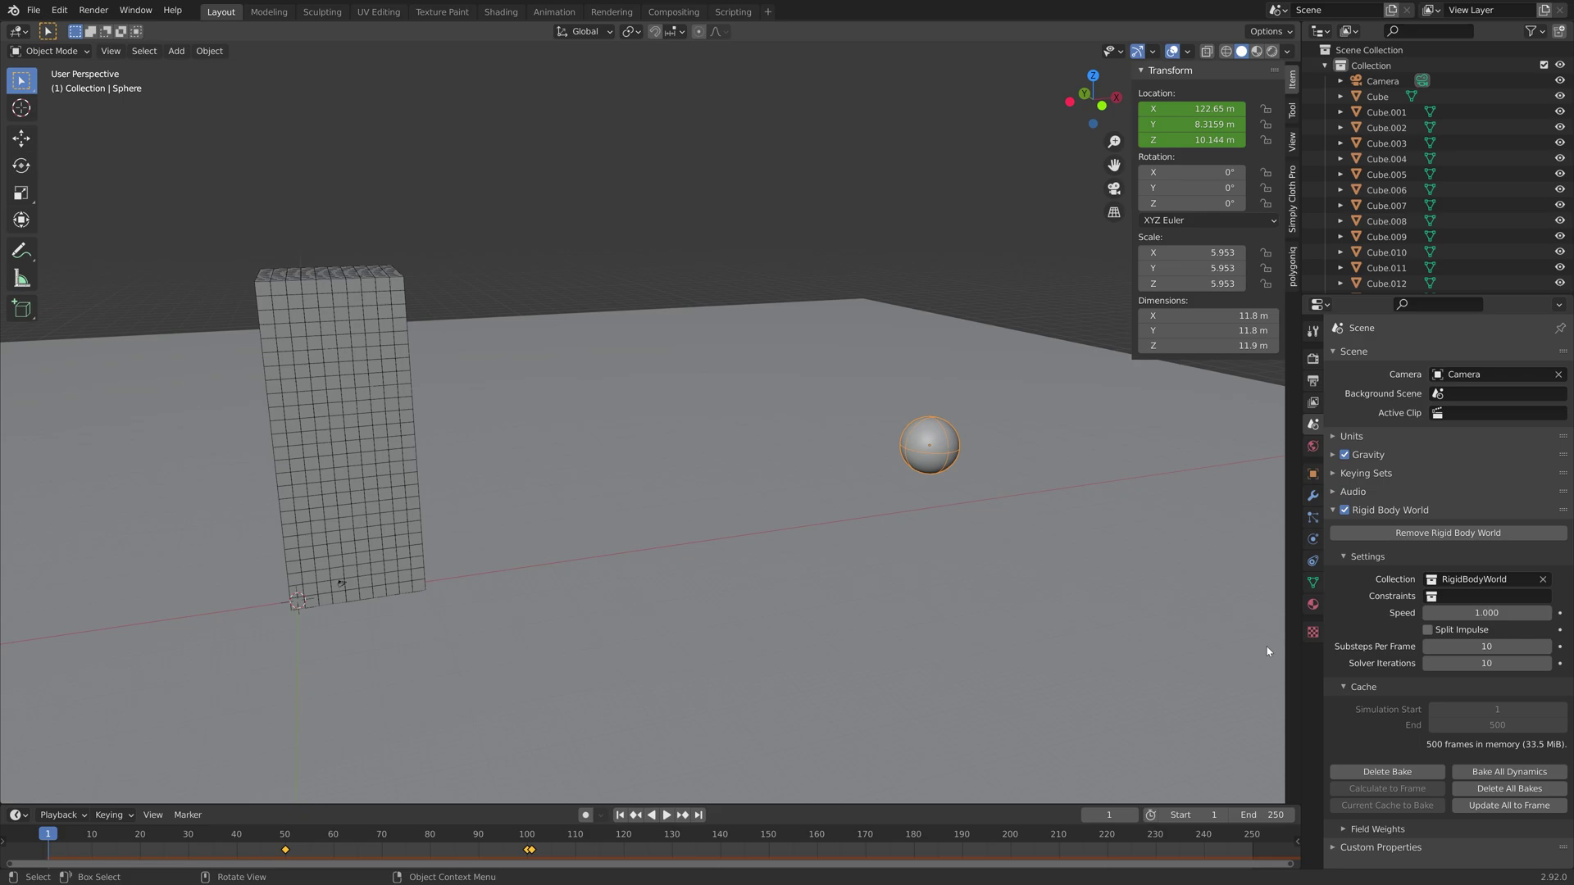
# - Set the sphere's keyframe interpolation to Cubic easing, delete the existing bake and bake the simulation again
pyautogui.scroll(-8, 791, 835)
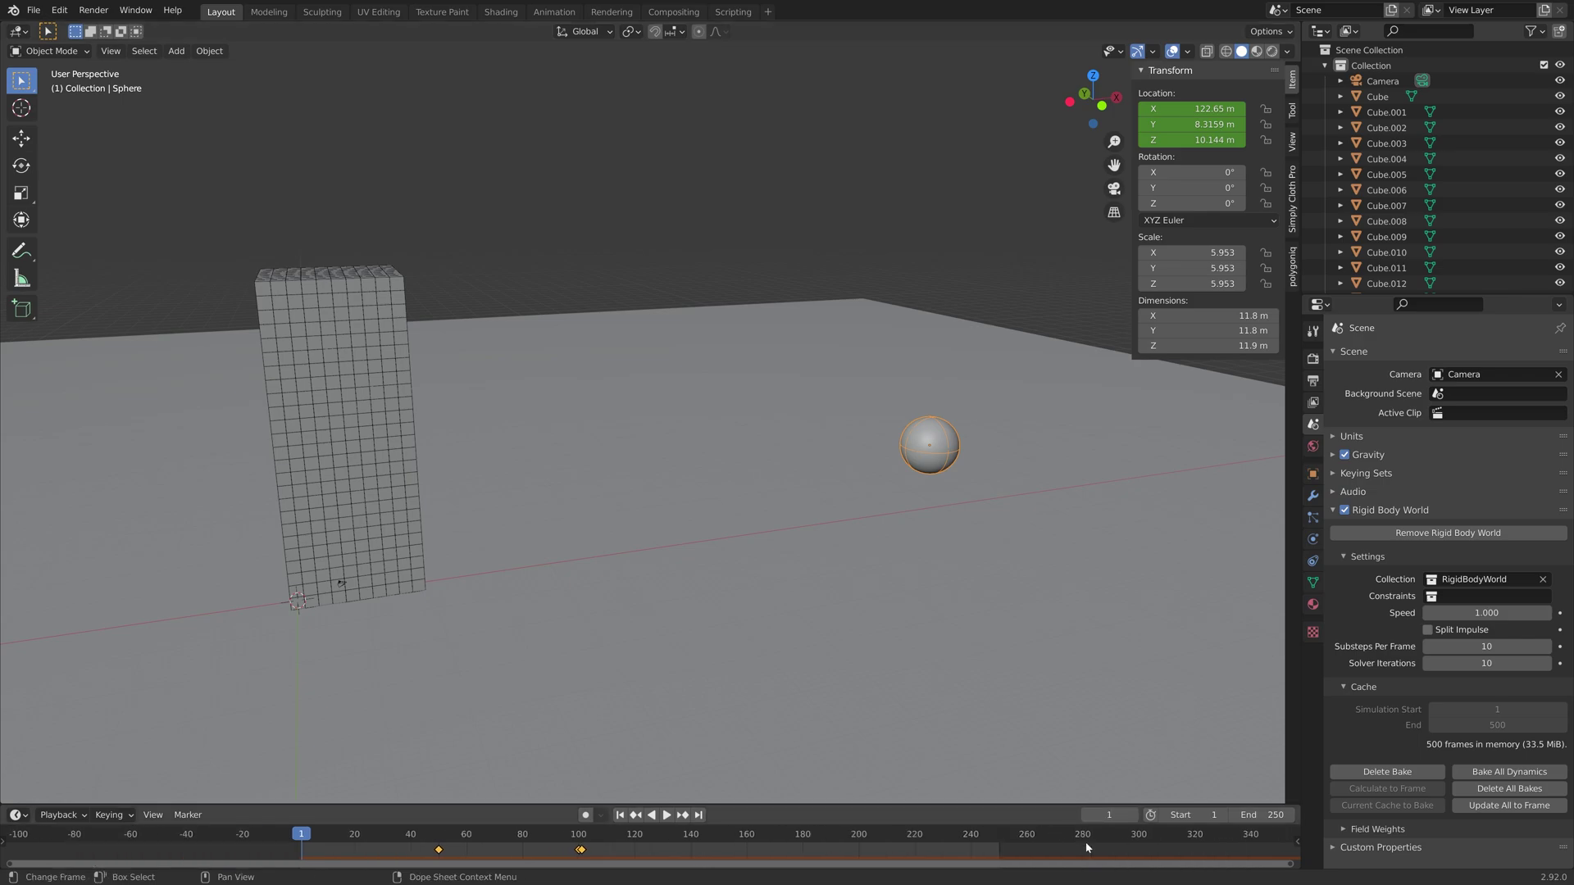
pyautogui.moveTo(534, 836); pyautogui.dragTo(621, 808)
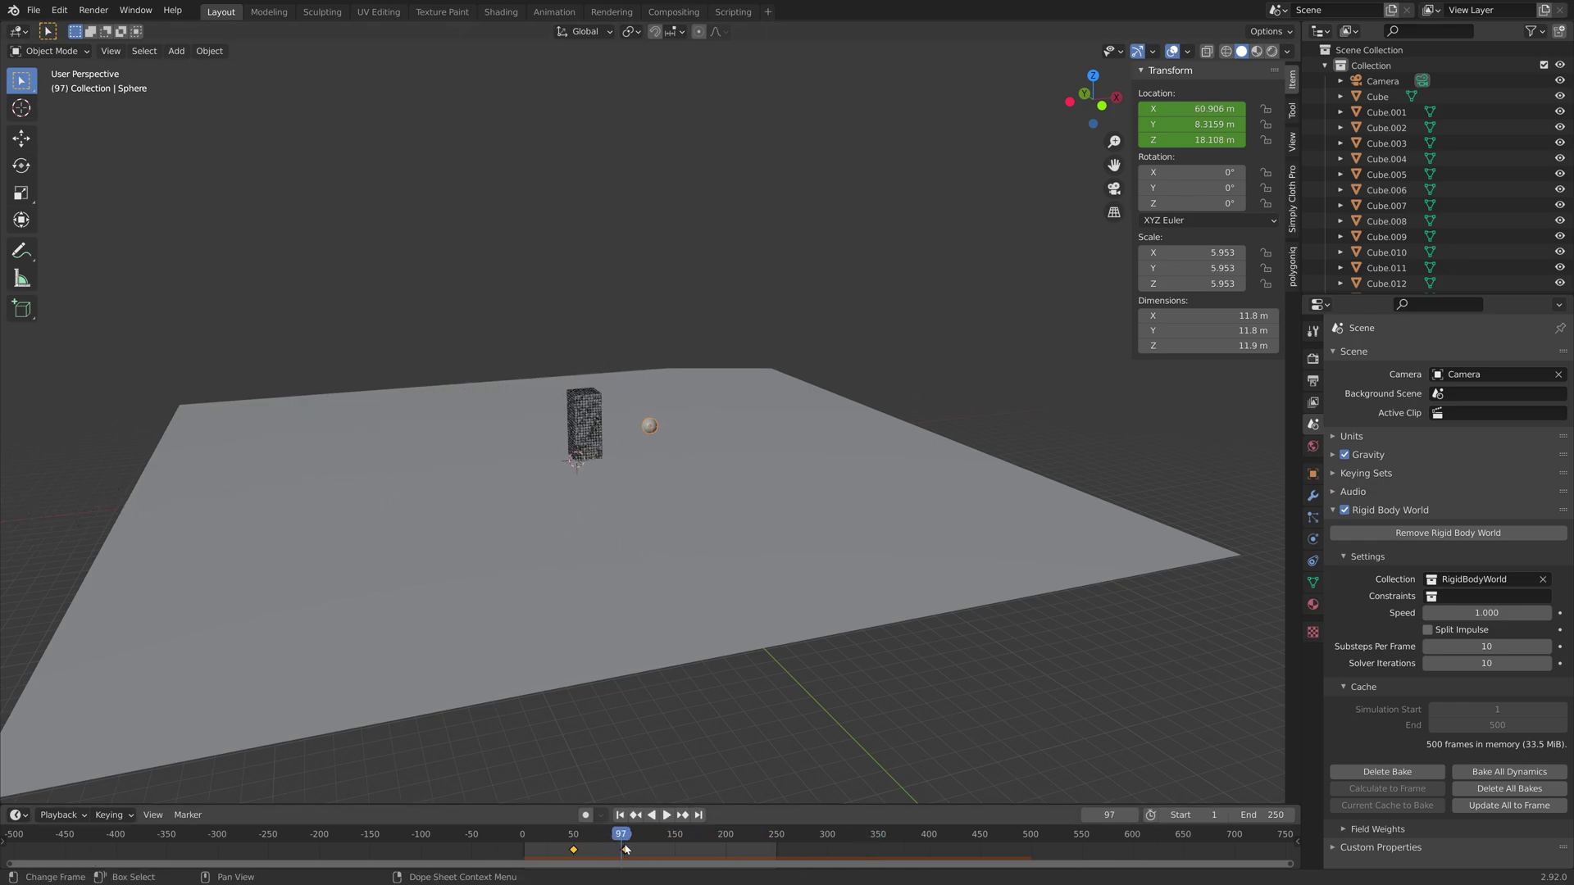
pyautogui.press('t')
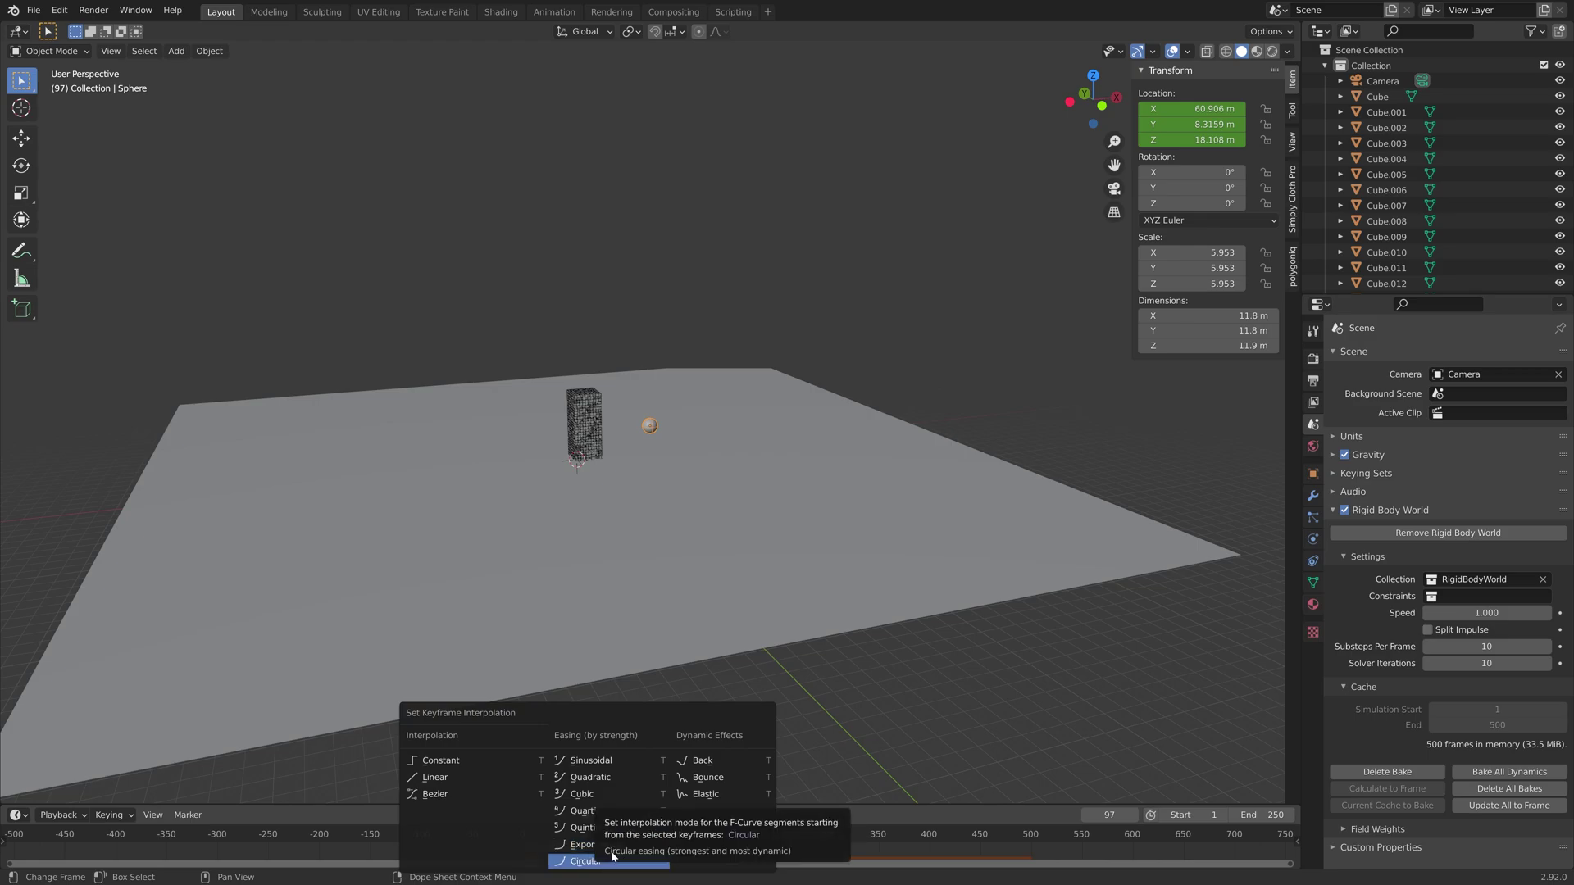
pyautogui.click(607, 796)
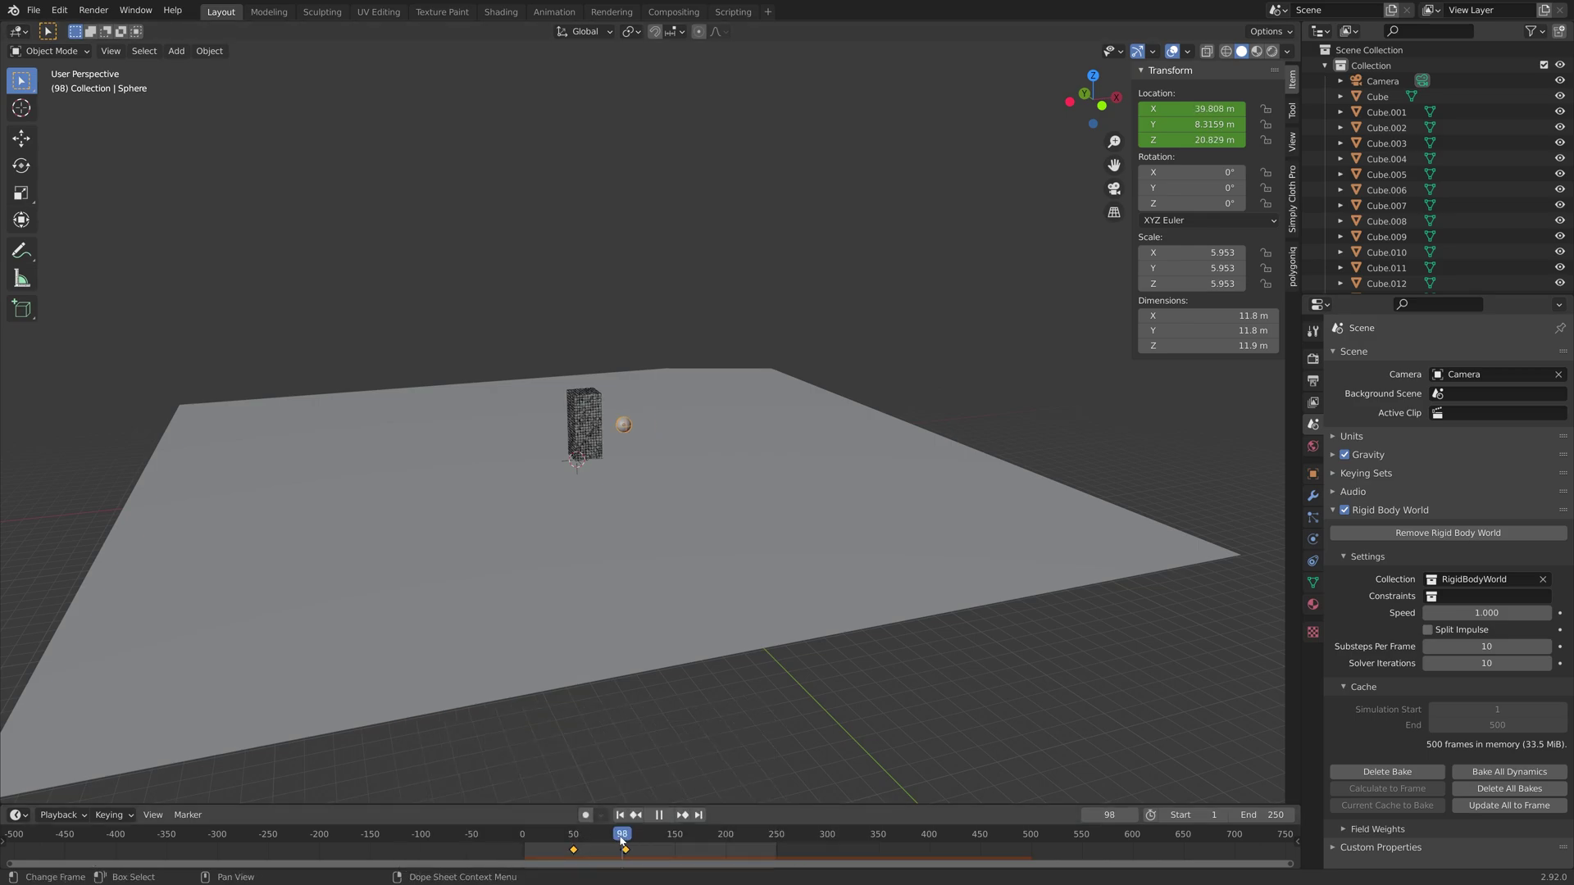
pyautogui.press('space')
pyautogui.click(1400, 772)
pyautogui.click(1401, 772)
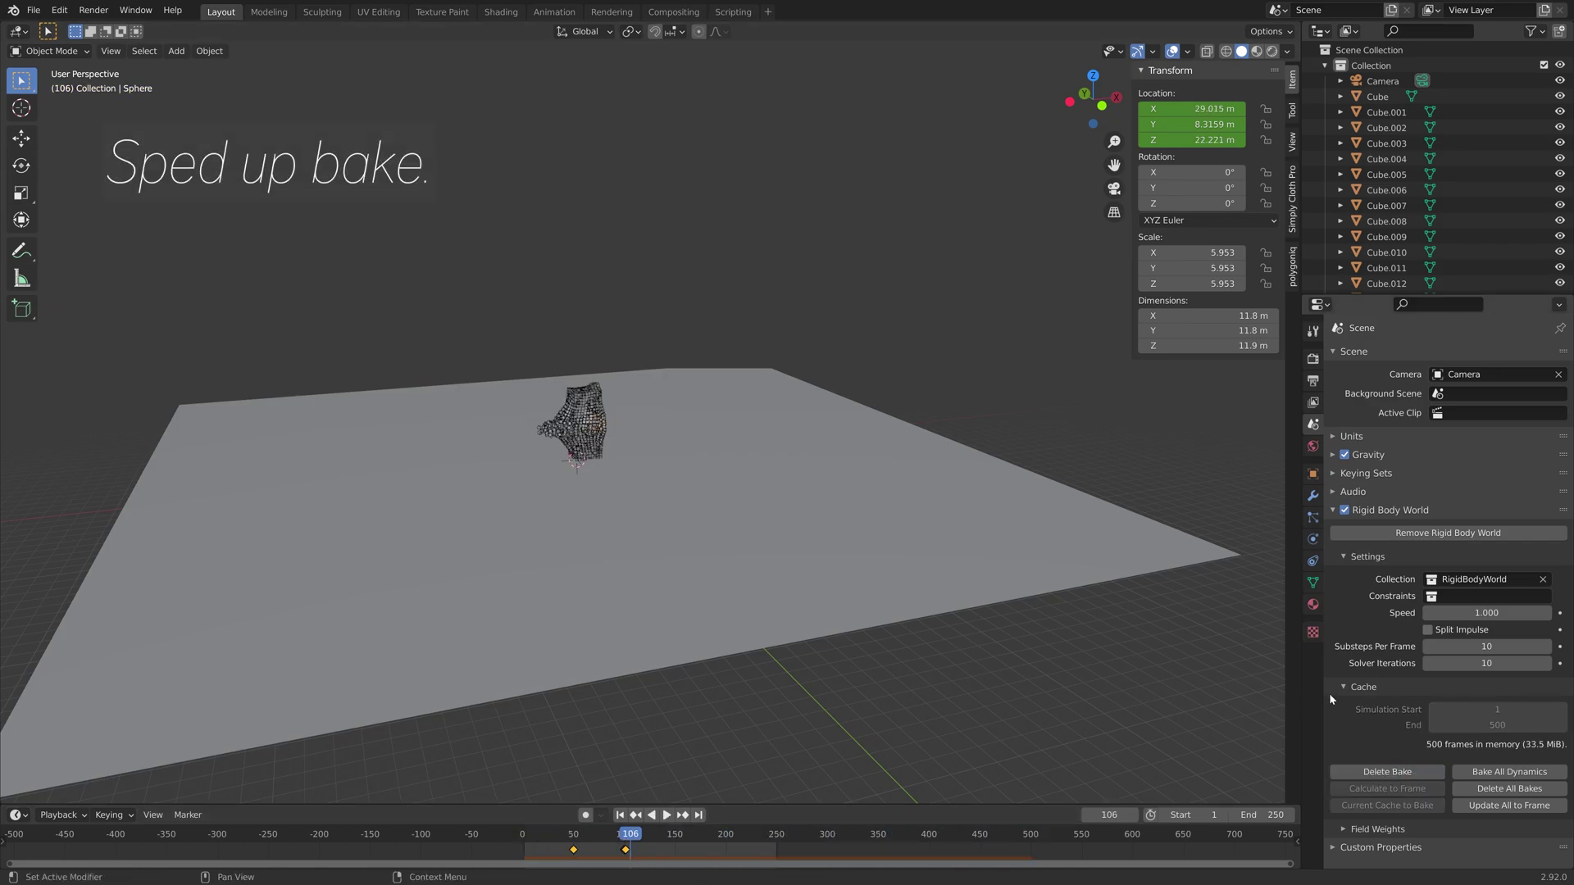
# - Play the rebaked impact and scrub through the collapse to frame 499
pyautogui.press('space')
pyautogui.click(615, 835)
pyautogui.moveTo(615, 835); pyautogui.dragTo(1031, 835)
pyautogui.scroll(5, 729, 459)
# - Check the ground plane's rigid body settings and replay the tower collapse
pyautogui.click(910, 618)
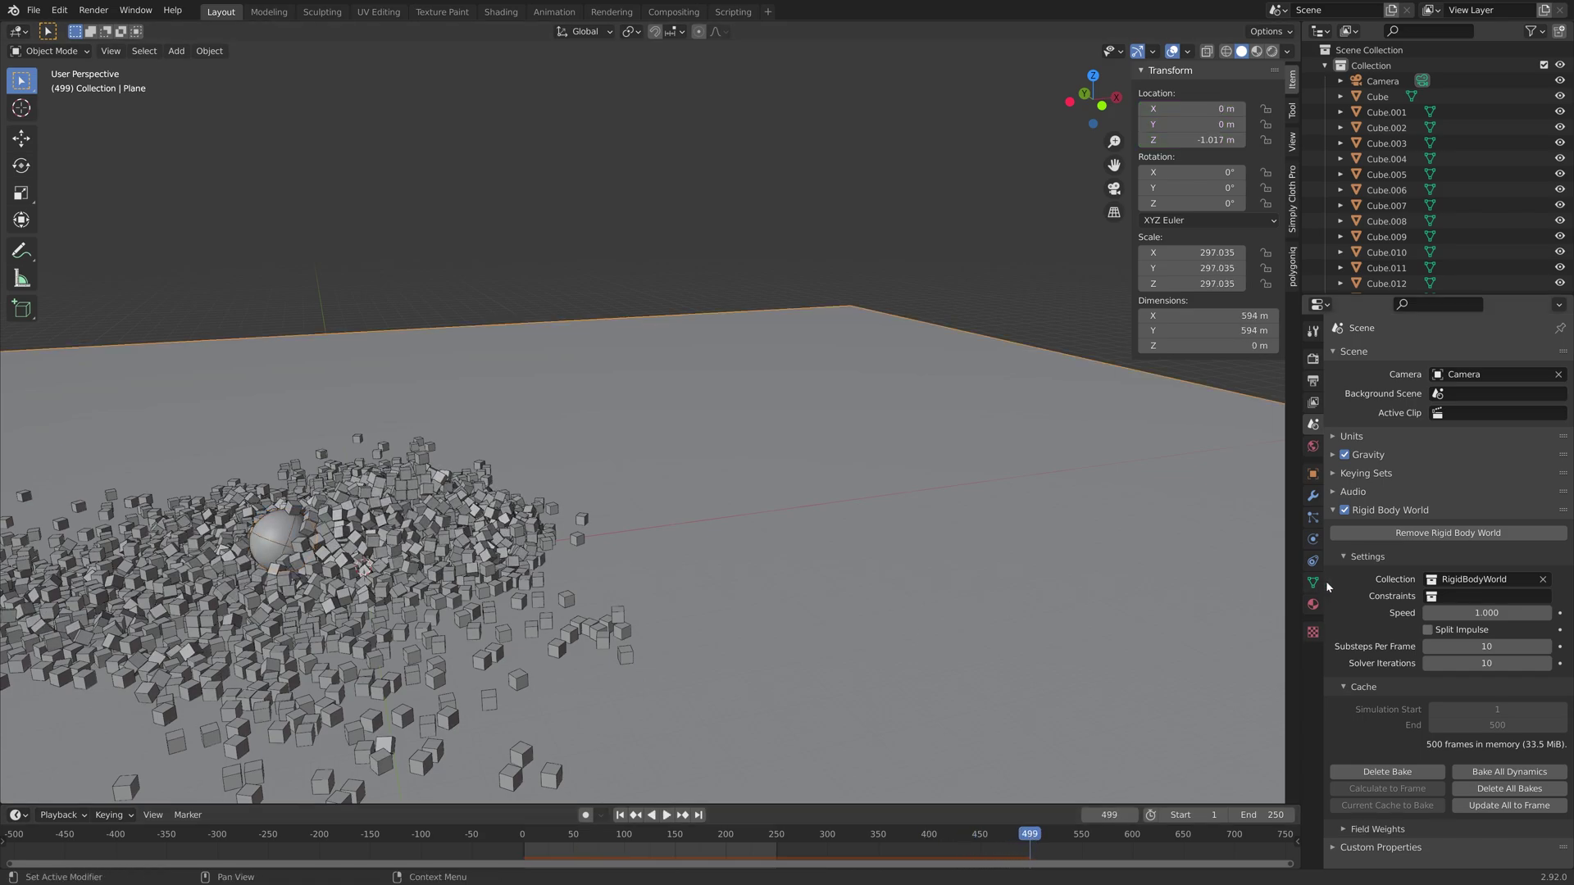
pyautogui.click(1312, 539)
pyautogui.click(581, 838)
pyautogui.click(665, 815)
pyautogui.moveTo(717, 816); pyautogui.dragTo(934, 821)
pyautogui.press('space')
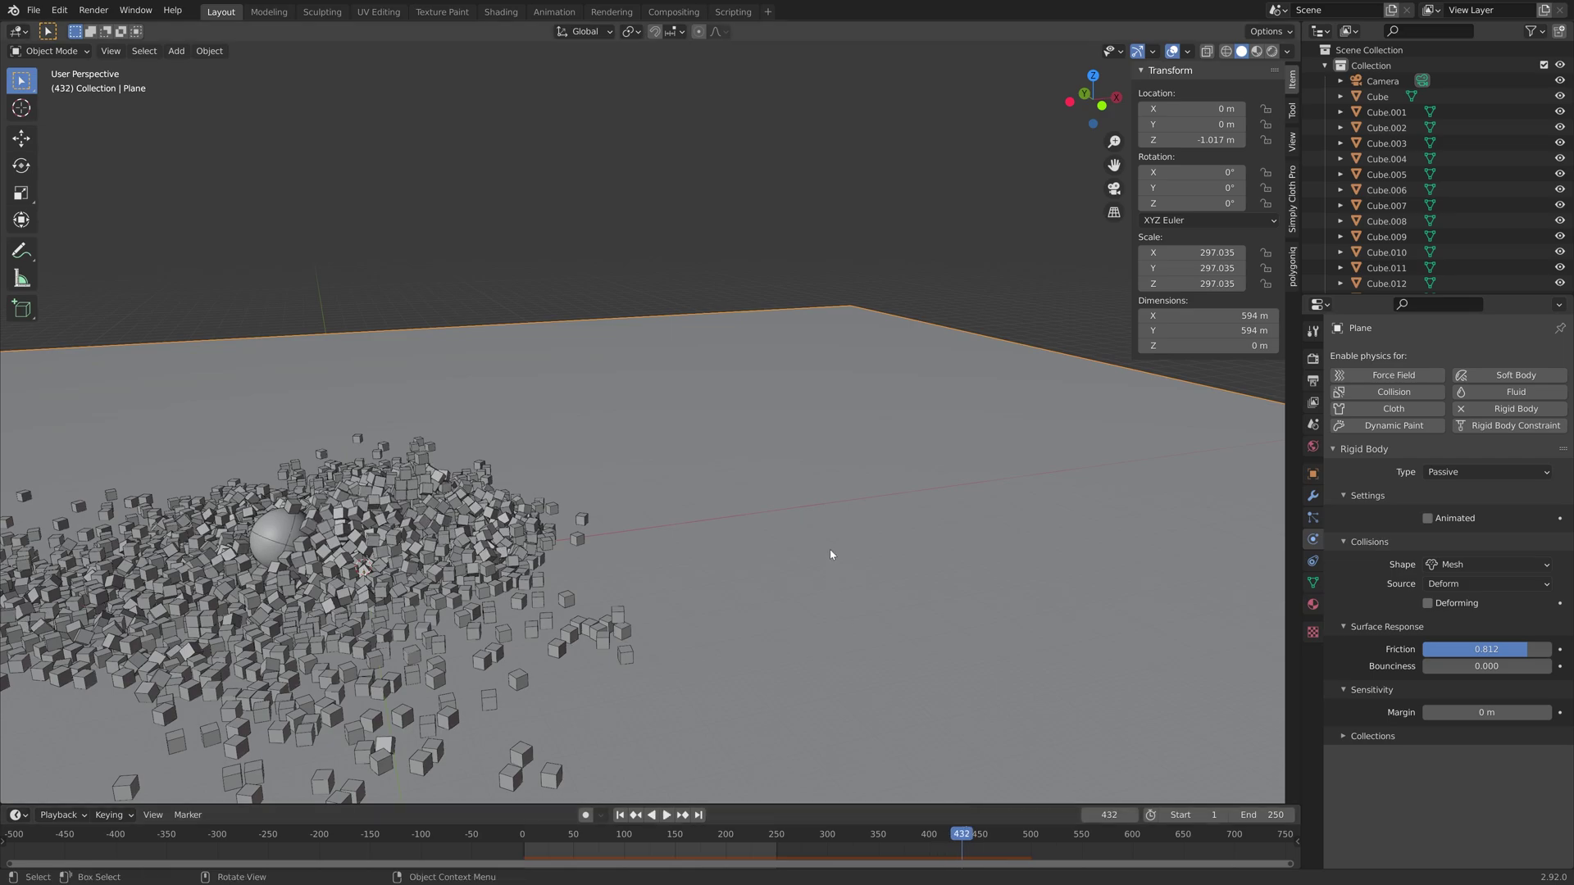
# - Save the file under the new name tut3.blend
pyautogui.hotkey('ctrl', 'shift', 's')
pyautogui.click(972, 676)
pyautogui.press('Return')
# - Set the rigid body world's substeps per frame and solver iterations to 40
pyautogui.click(1312, 423)
pyautogui.click(1434, 647)
pyautogui.press('Return')
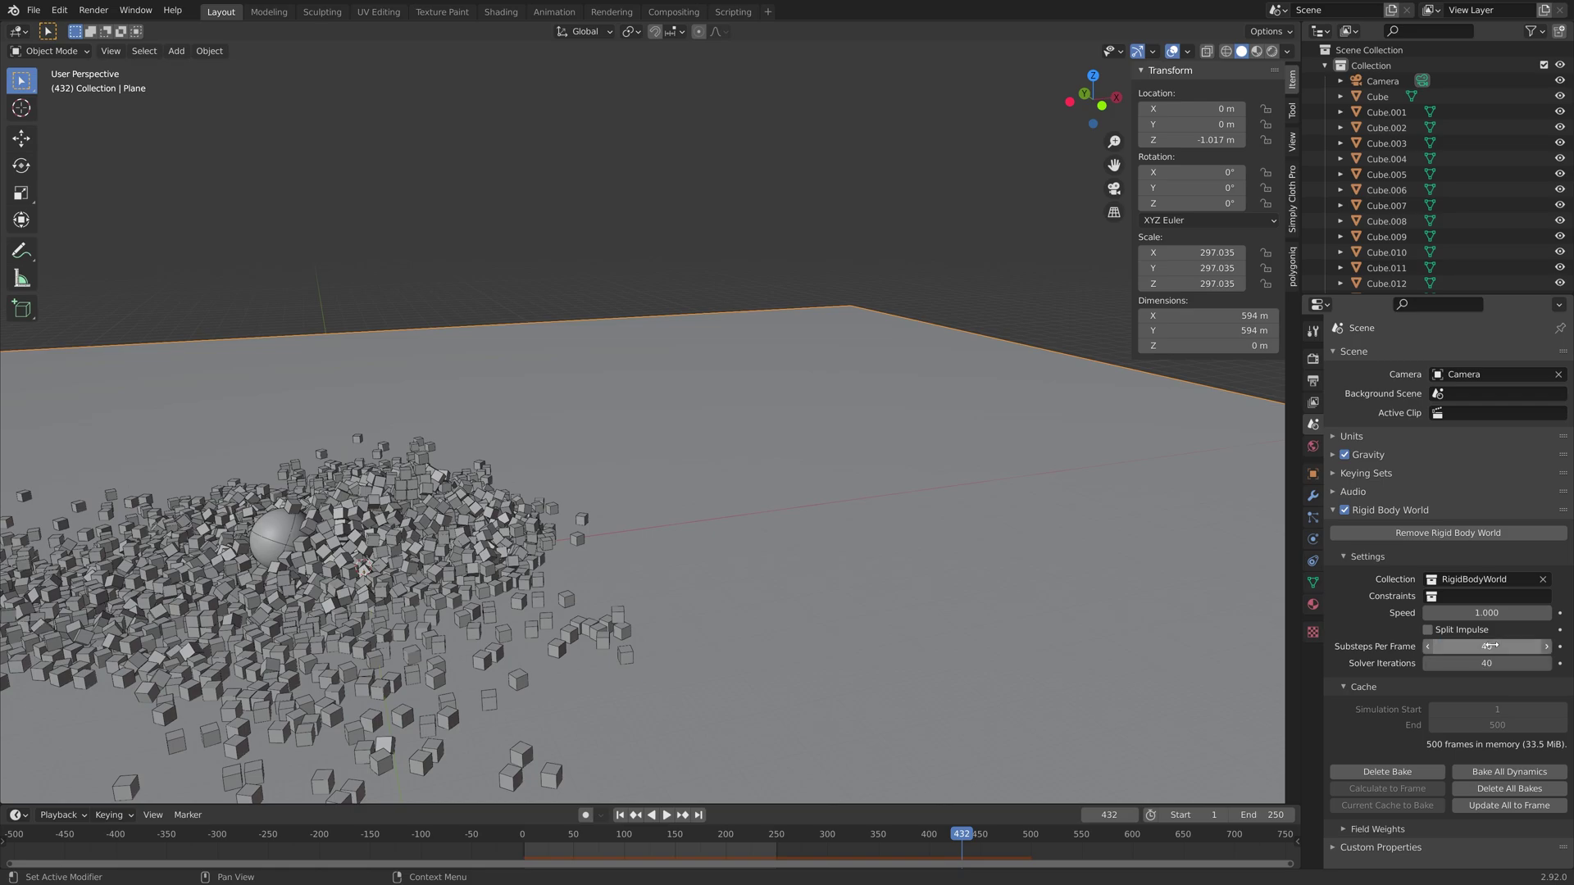
# - Set the scene's end frame to 500, delete the old bake and rebake the rigid body simulation
pyautogui.click(1263, 814)
pyautogui.write('500')
pyautogui.press('Return')
pyautogui.click(1361, 771)
pyautogui.click(1359, 770)
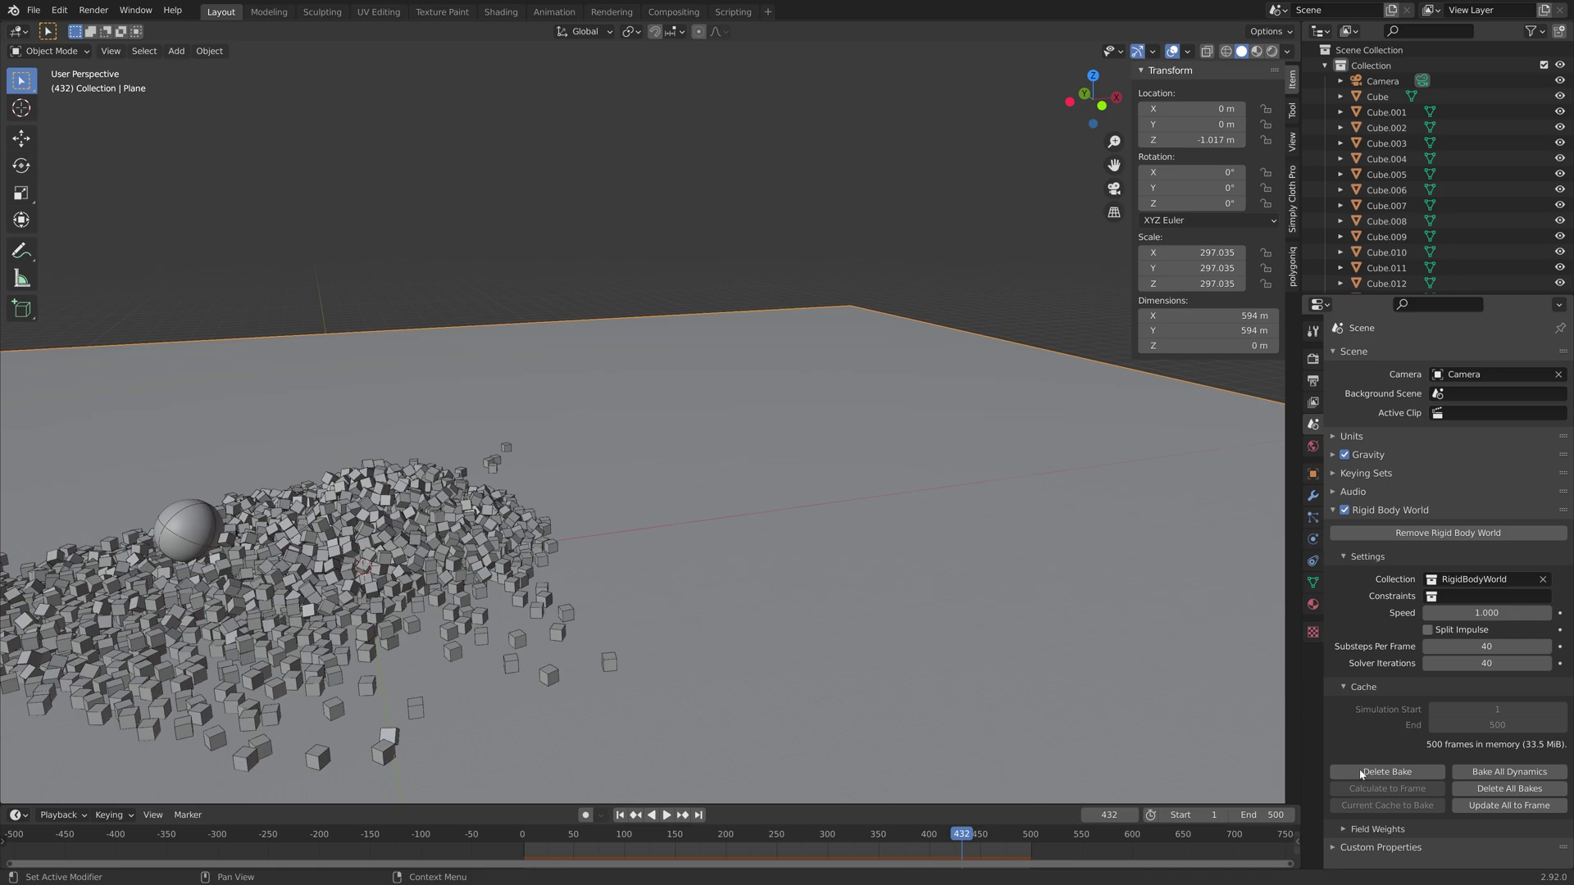
# - Play and scrub through the rebaked collapse, inspect the cube pile up close and save the file as tut4.blend
pyautogui.moveTo(614, 840); pyautogui.dragTo(944, 850)
pyautogui.press('space')
pyautogui.scroll(3, 501, 702)
pyautogui.scroll(4, 438, 680)
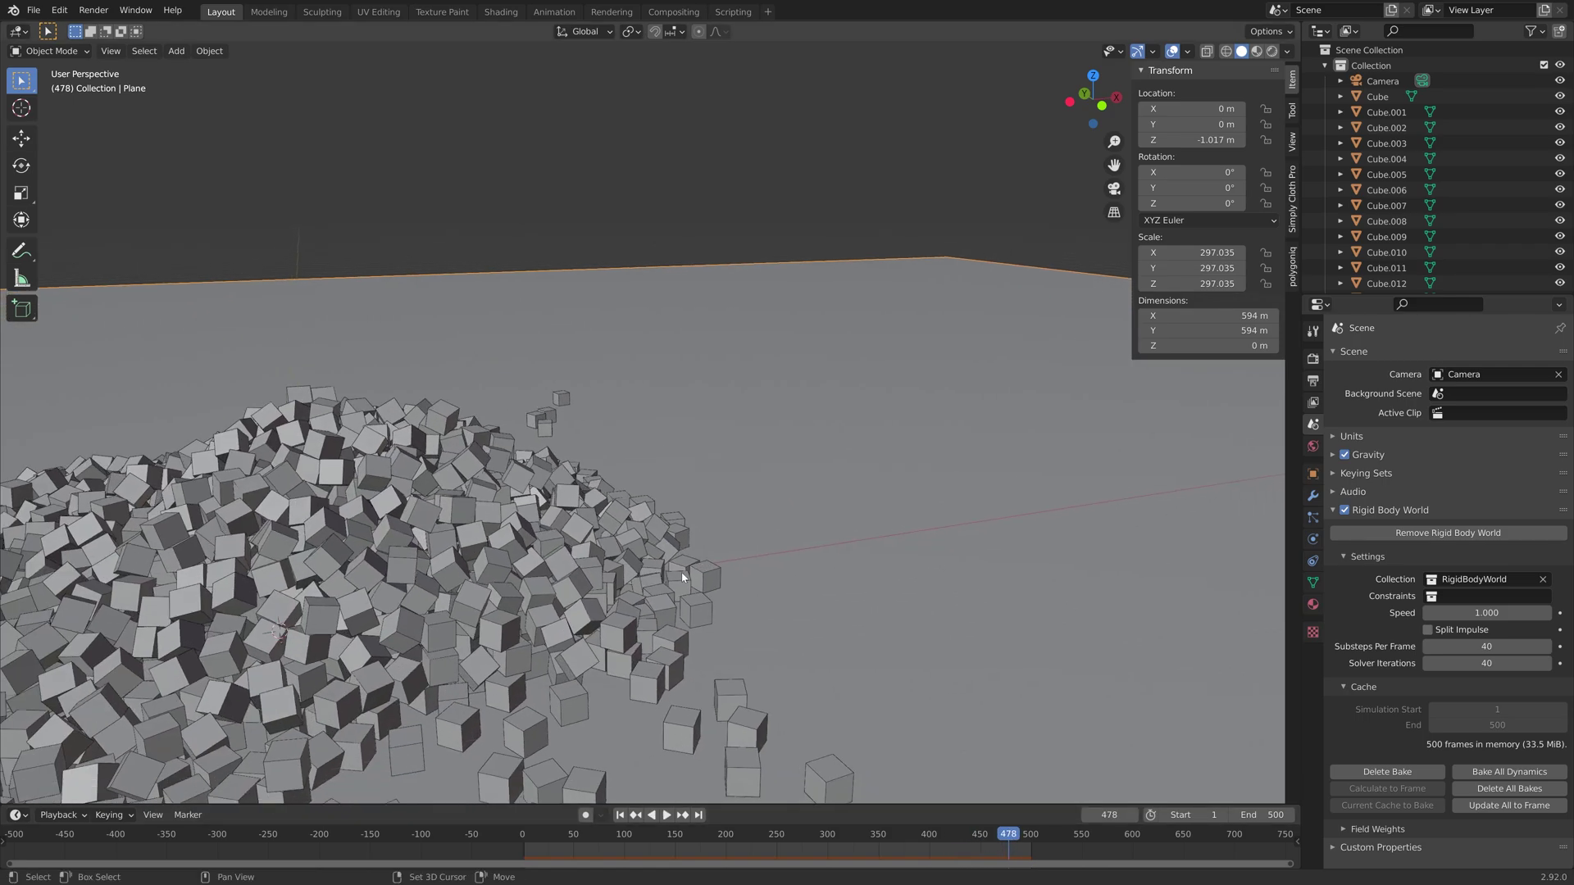
pyautogui.press('space')
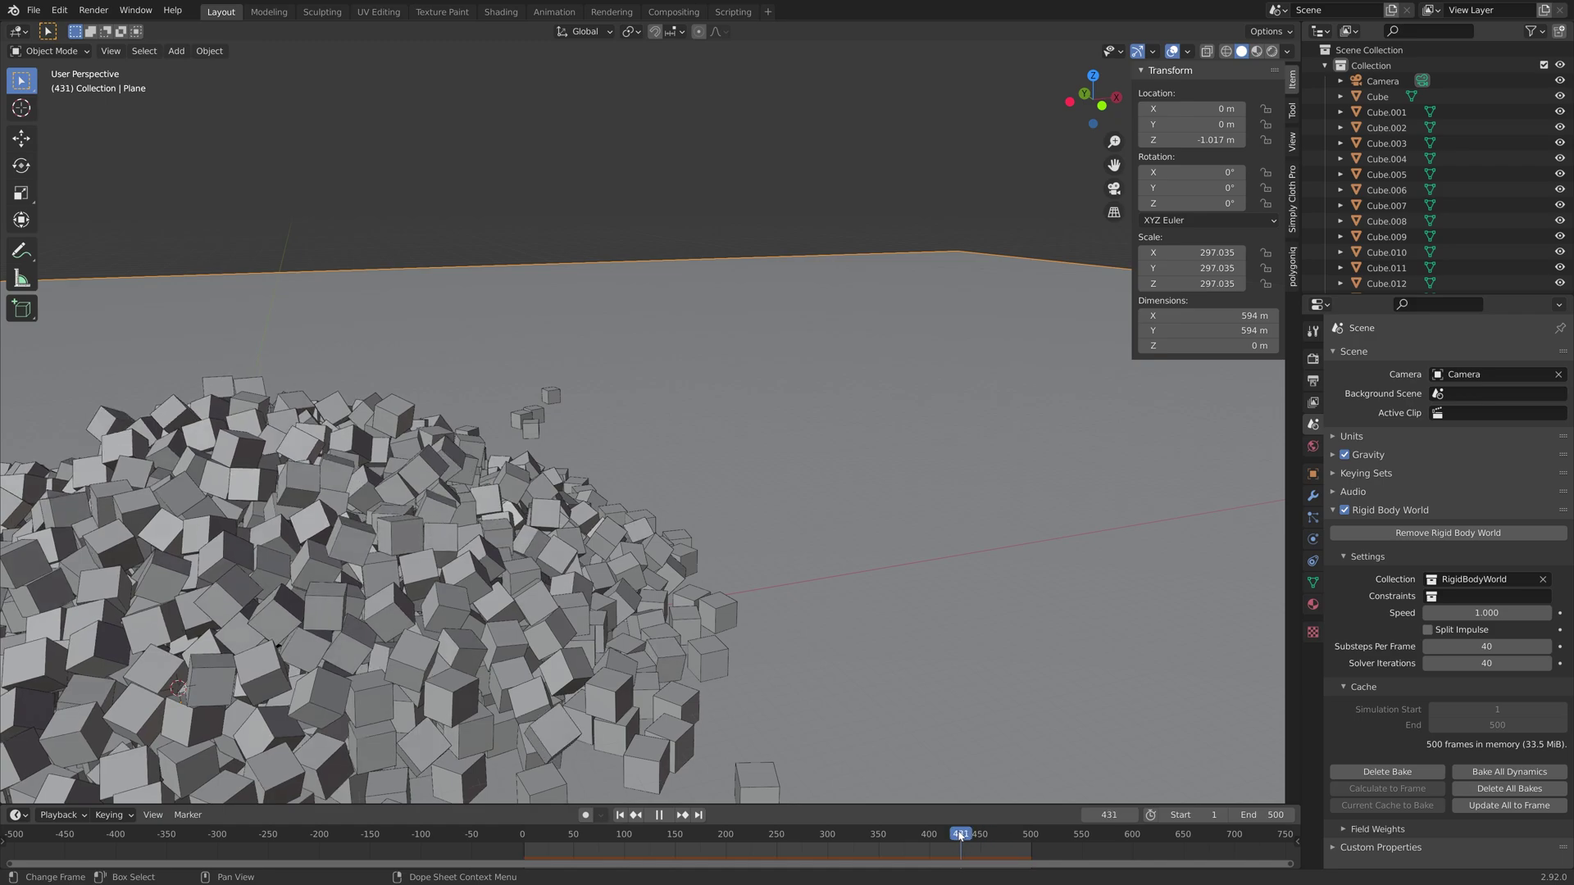
pyautogui.moveTo(1022, 836); pyautogui.dragTo(1062, 828)
pyautogui.press('space')
pyautogui.scroll(-6, 572, 641)
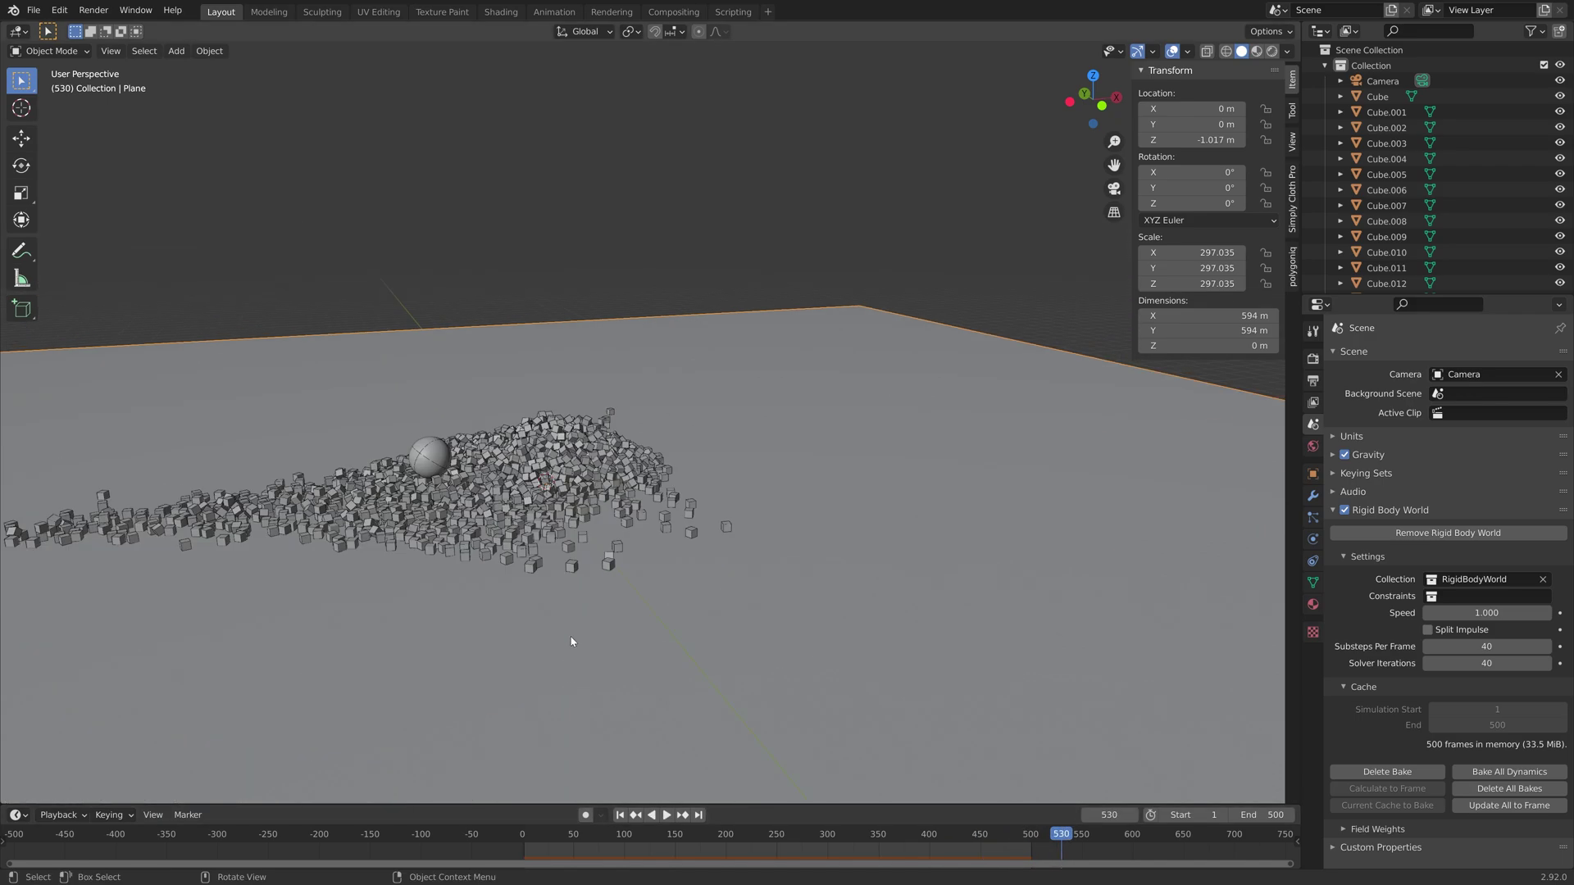
pyautogui.hotkey('ctrl', 'shift', 's')
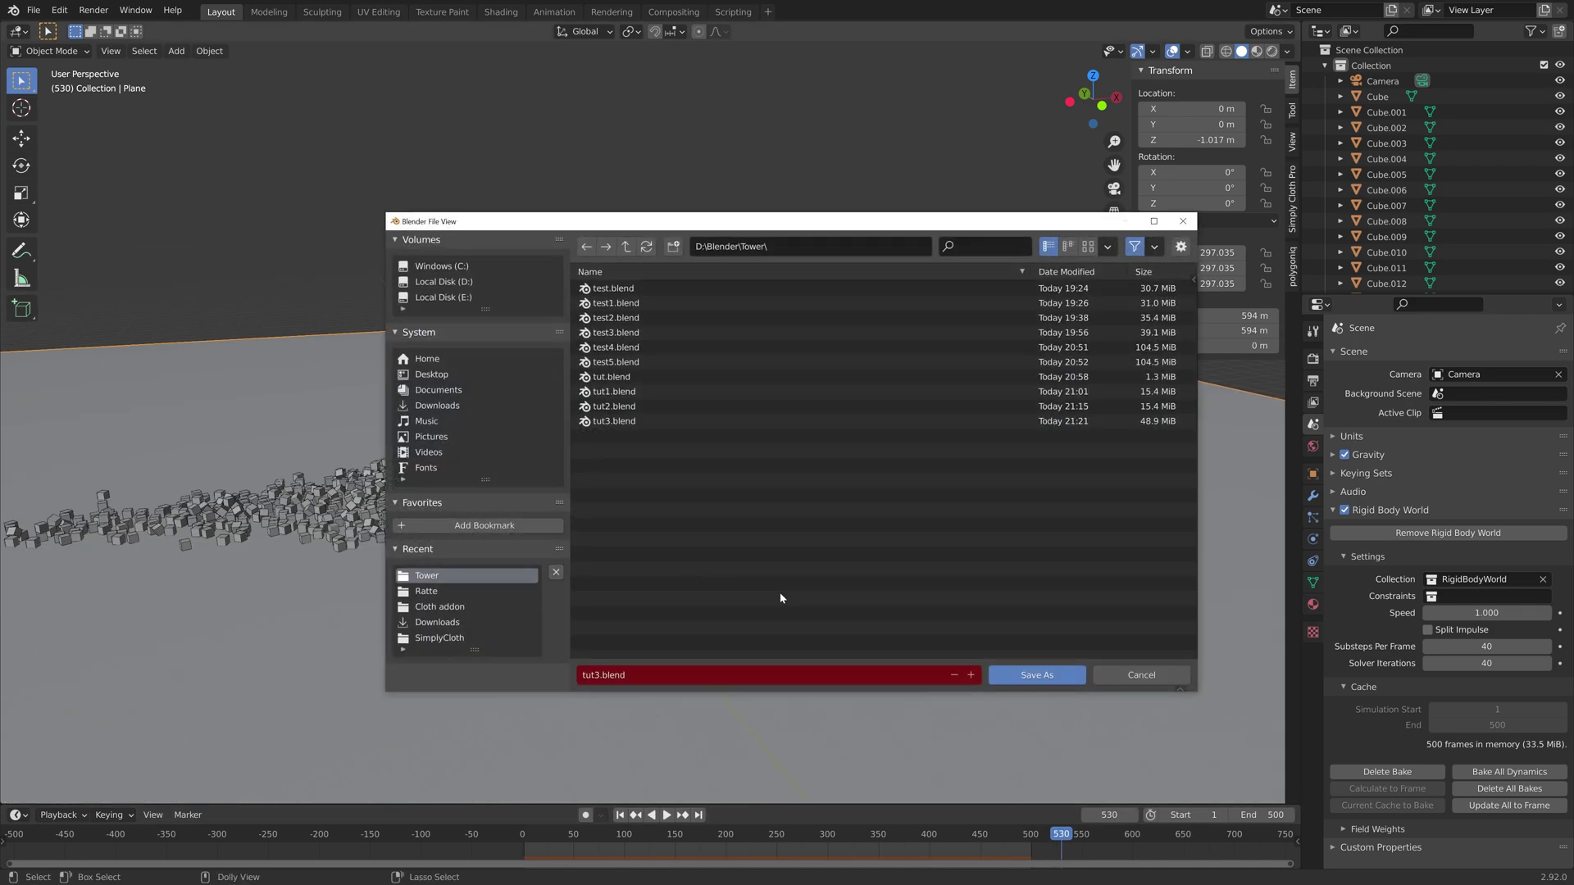
pyautogui.click(1017, 675)
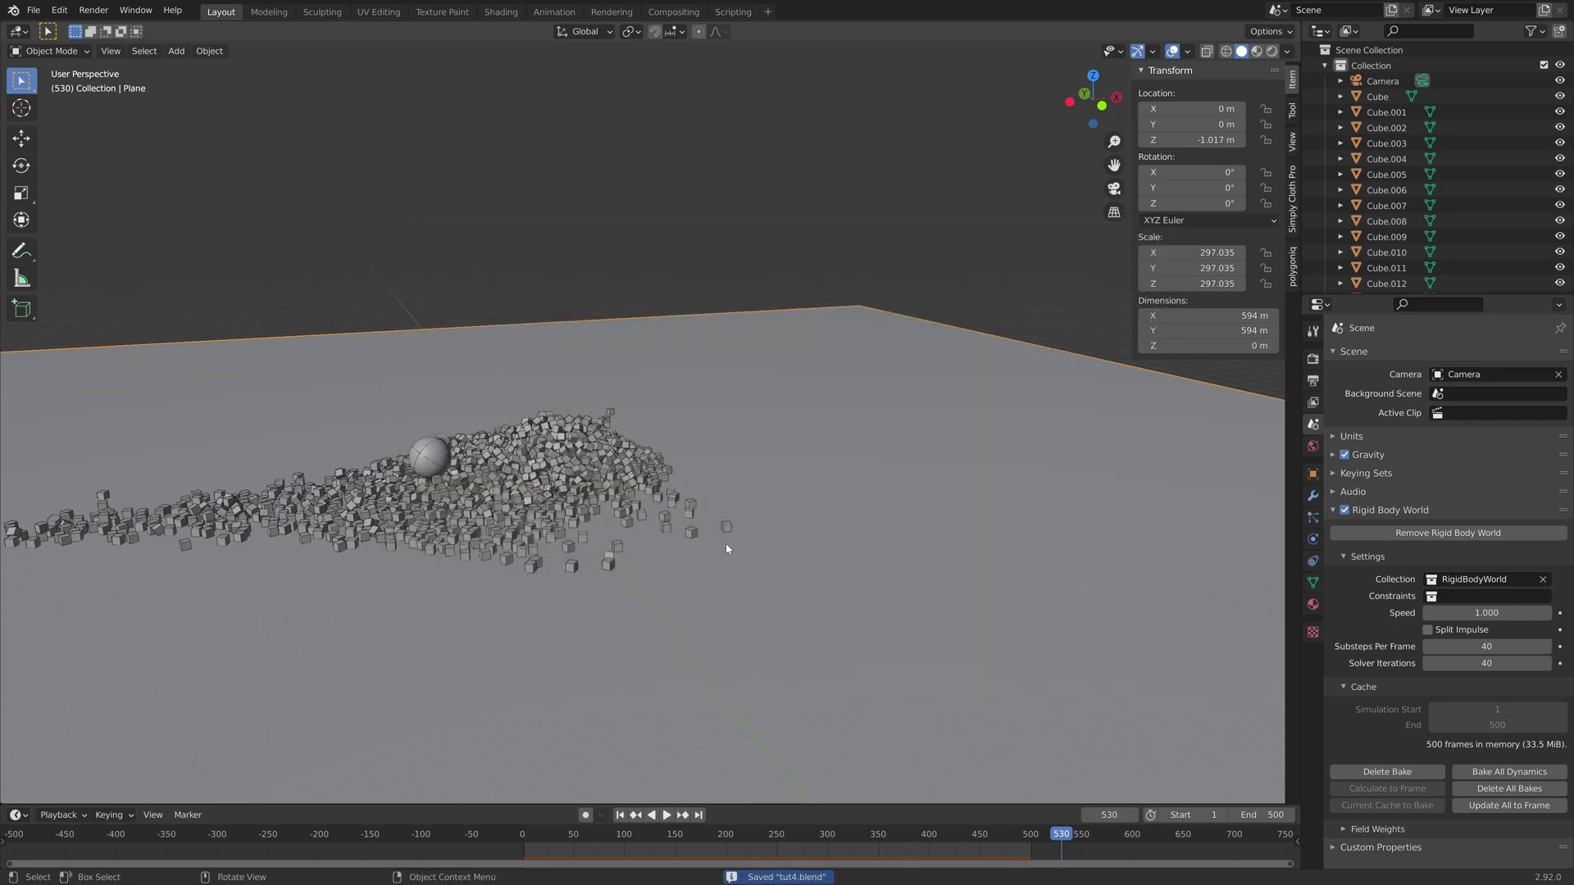
# - Add a sun light to the scene
pyautogui.scroll(-5, 723, 546)
pyautogui.scroll(8, 661, 567)
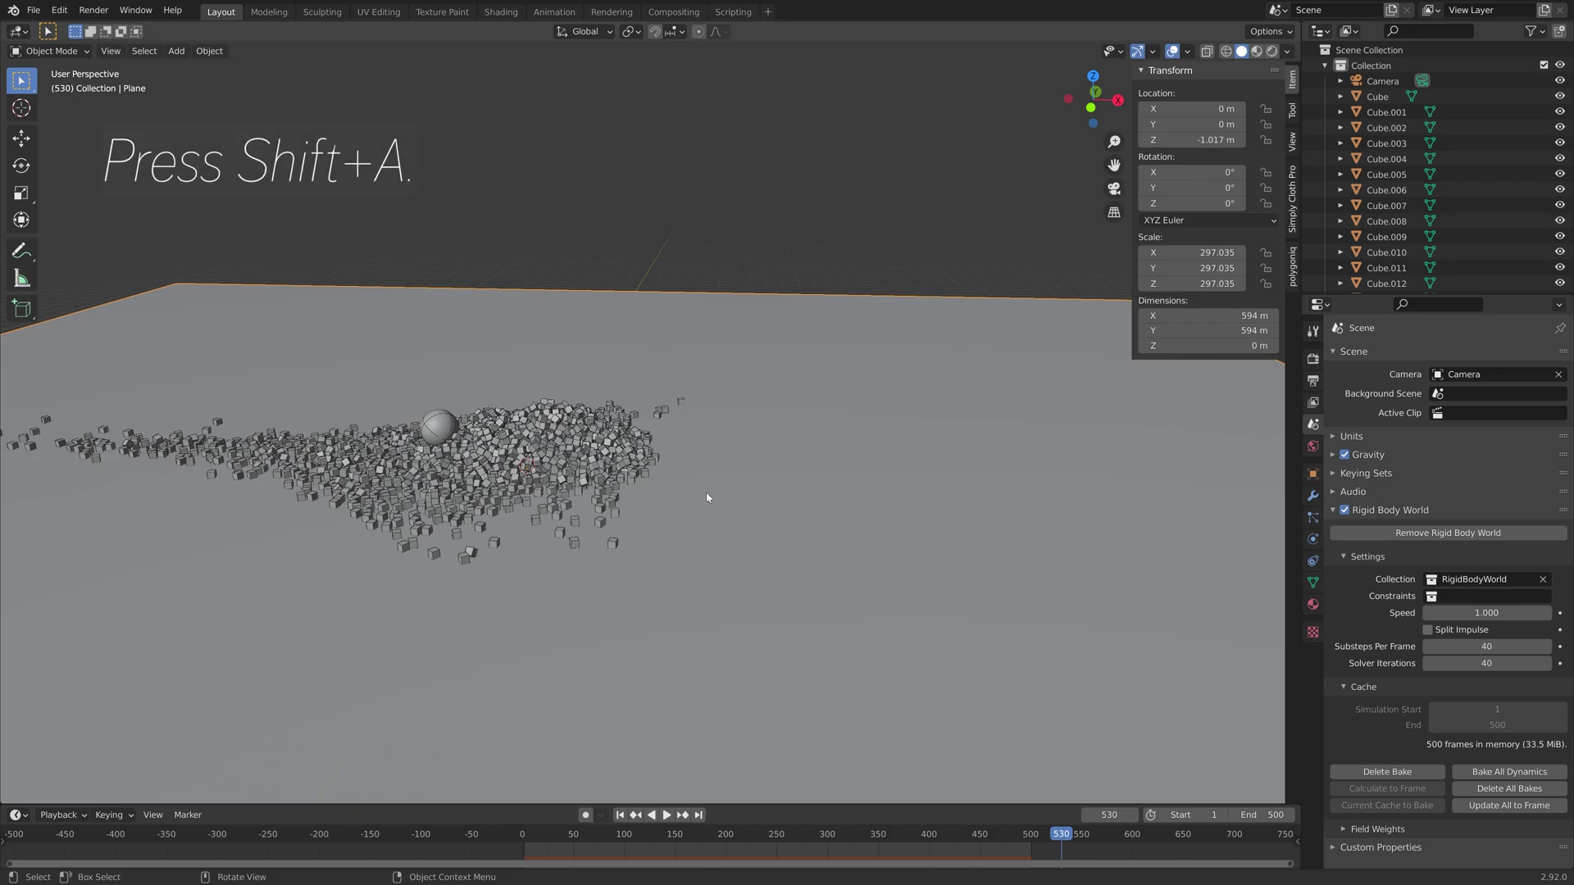
pyautogui.hotkey('shift', 'a')
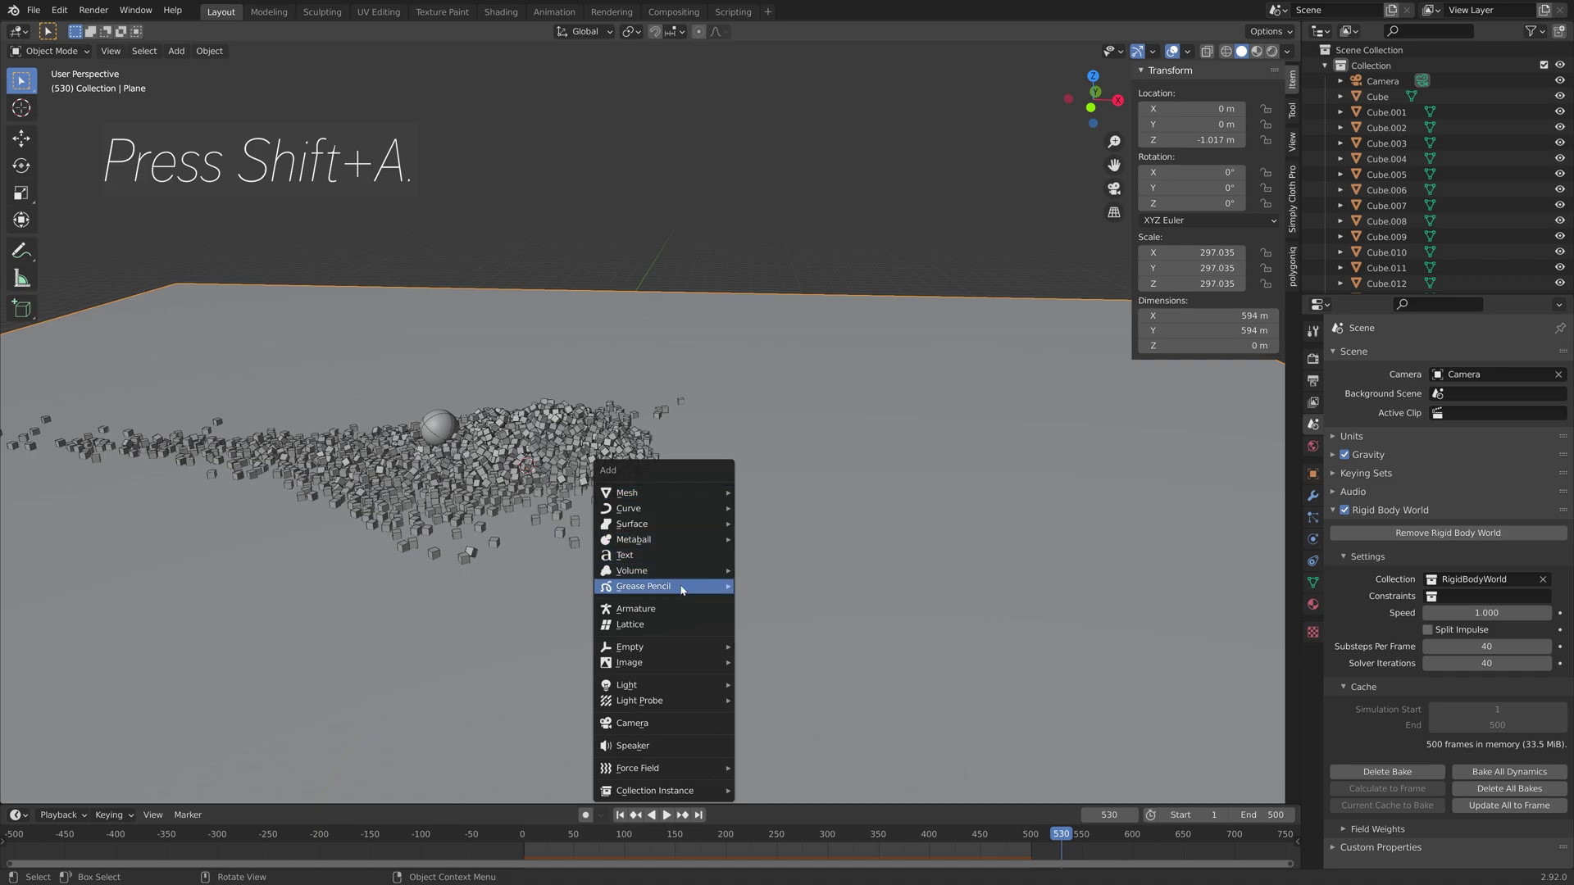
pyautogui.moveTo(705, 685)
pyautogui.click(767, 702)
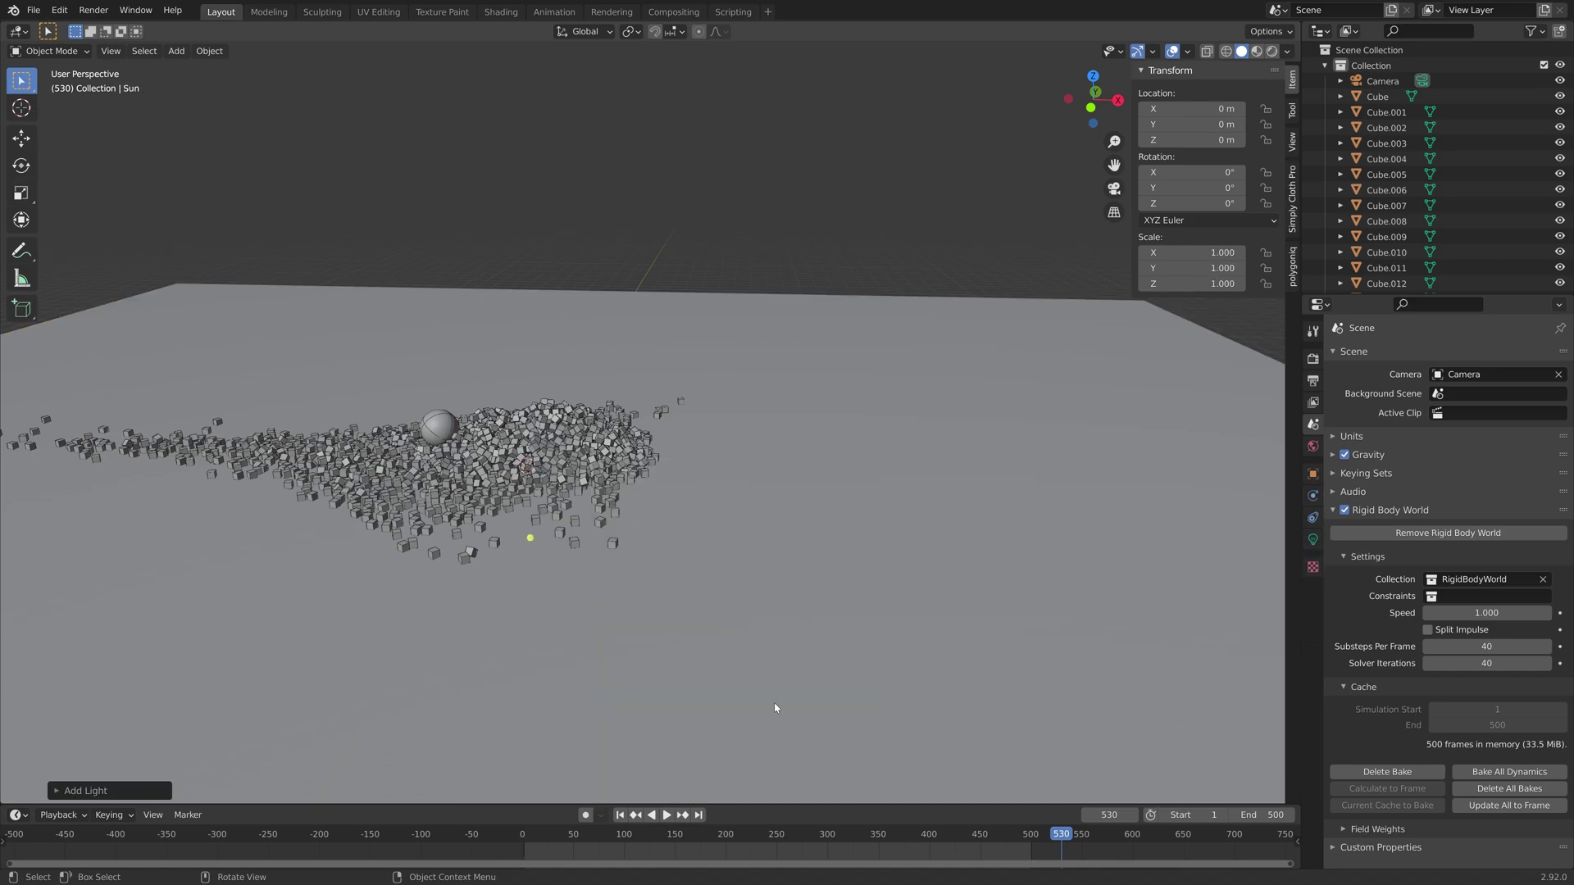
# - Move the sun light to about X 54.6, Y -17.9, Z 71 m and tilt it to about 25°, 35°, -4°
pyautogui.moveTo(615, 613); pyautogui.dragTo(720, 632, button='middle')
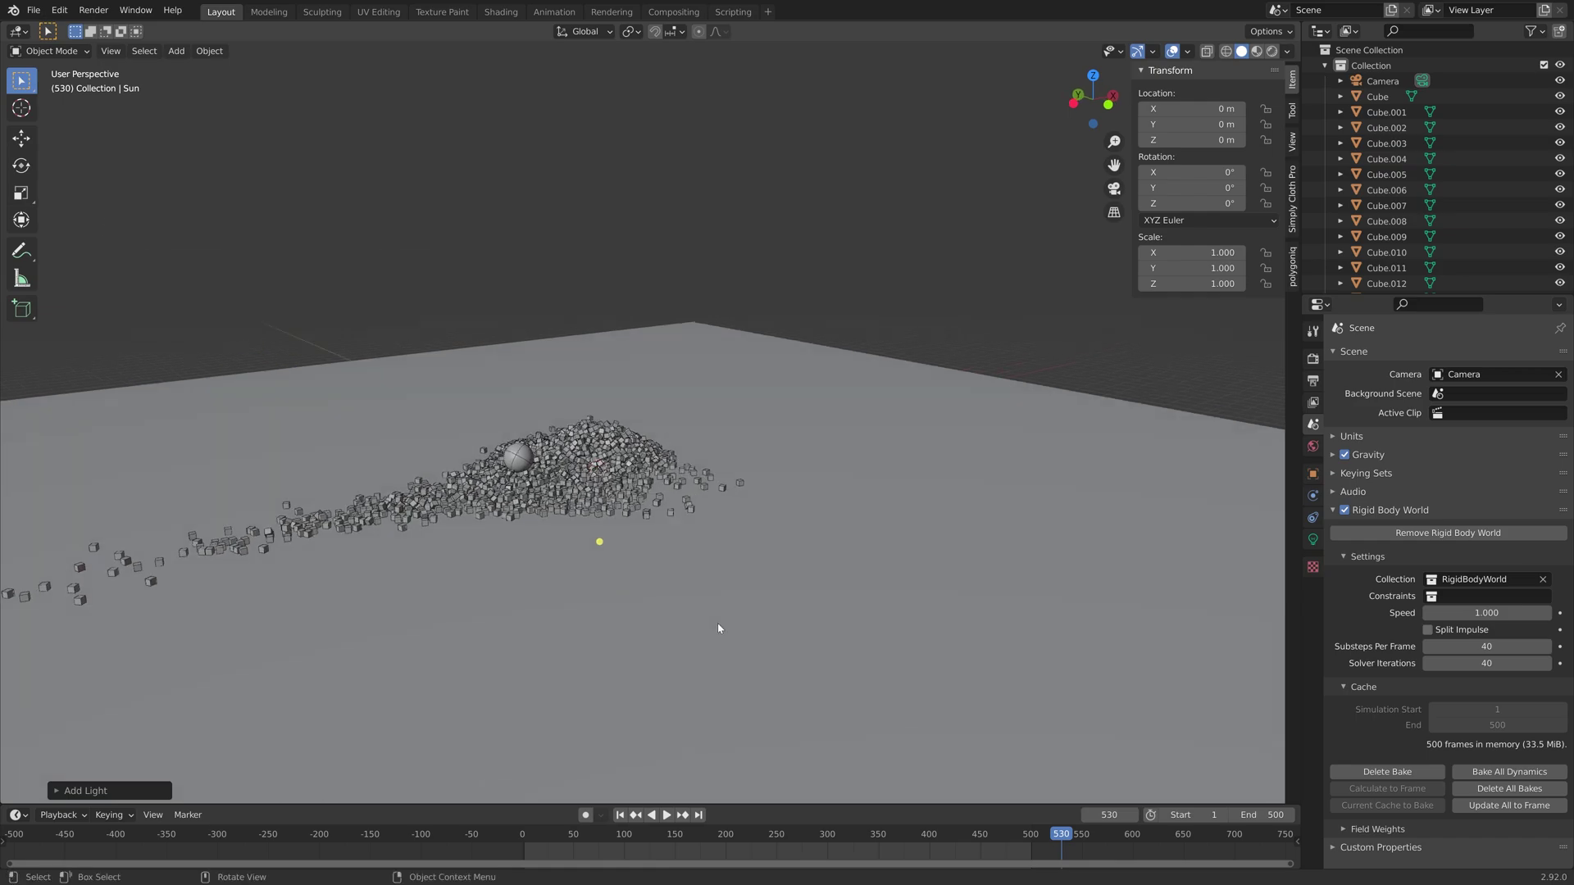
pyautogui.press('g')
pyautogui.click(934, 426)
pyautogui.press('r')
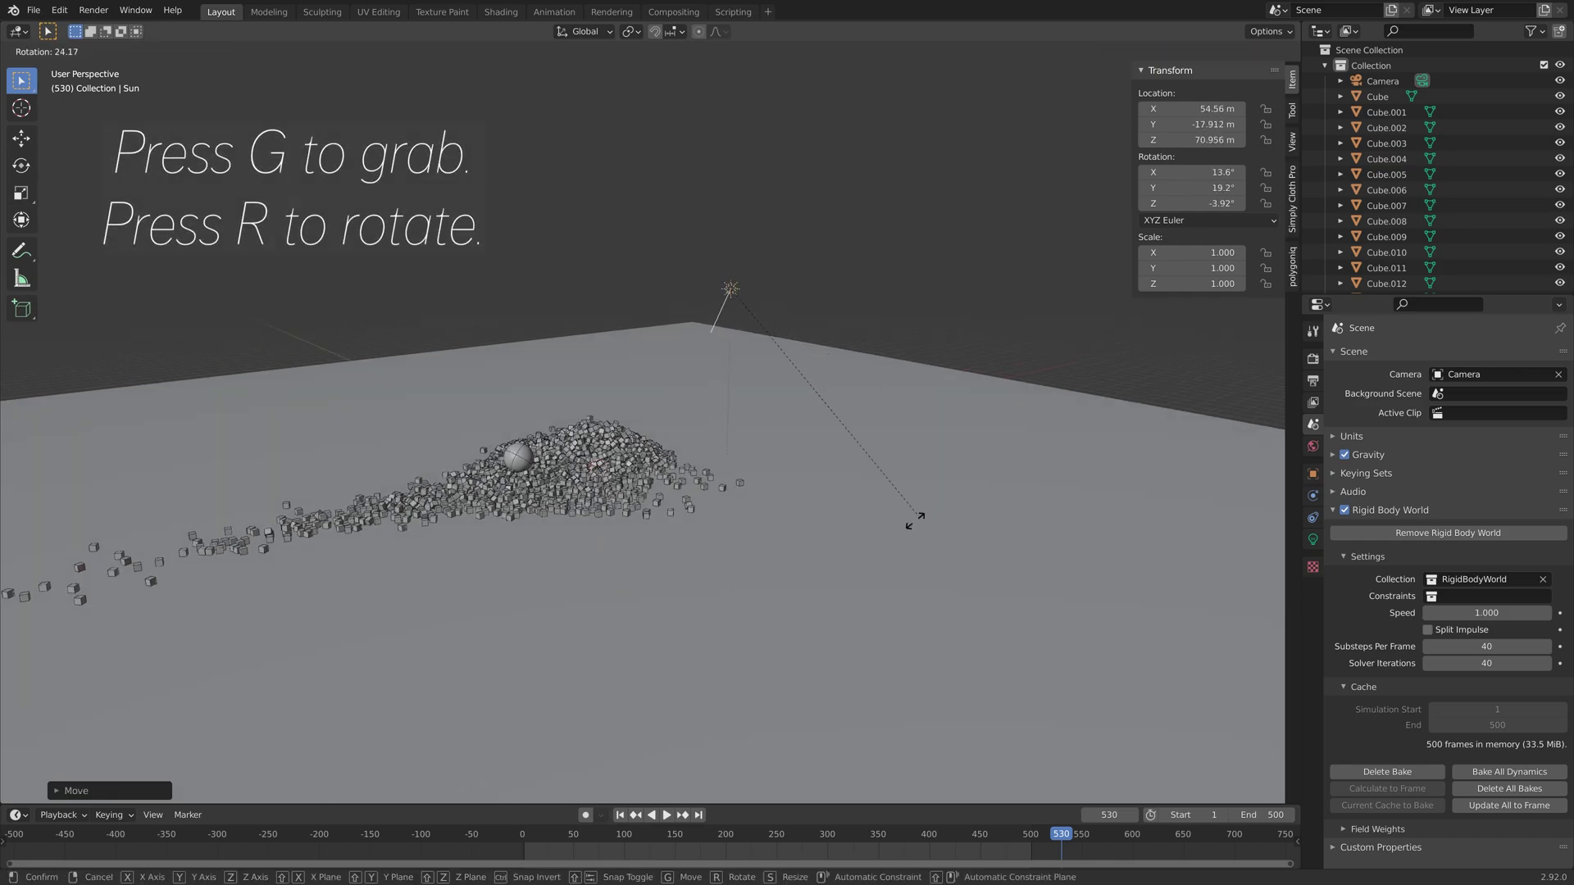
pyautogui.click(828, 547)
# - Set the sun light's strength to 6
pyautogui.moveTo(828, 548); pyautogui.dragTo(892, 475, button='middle')
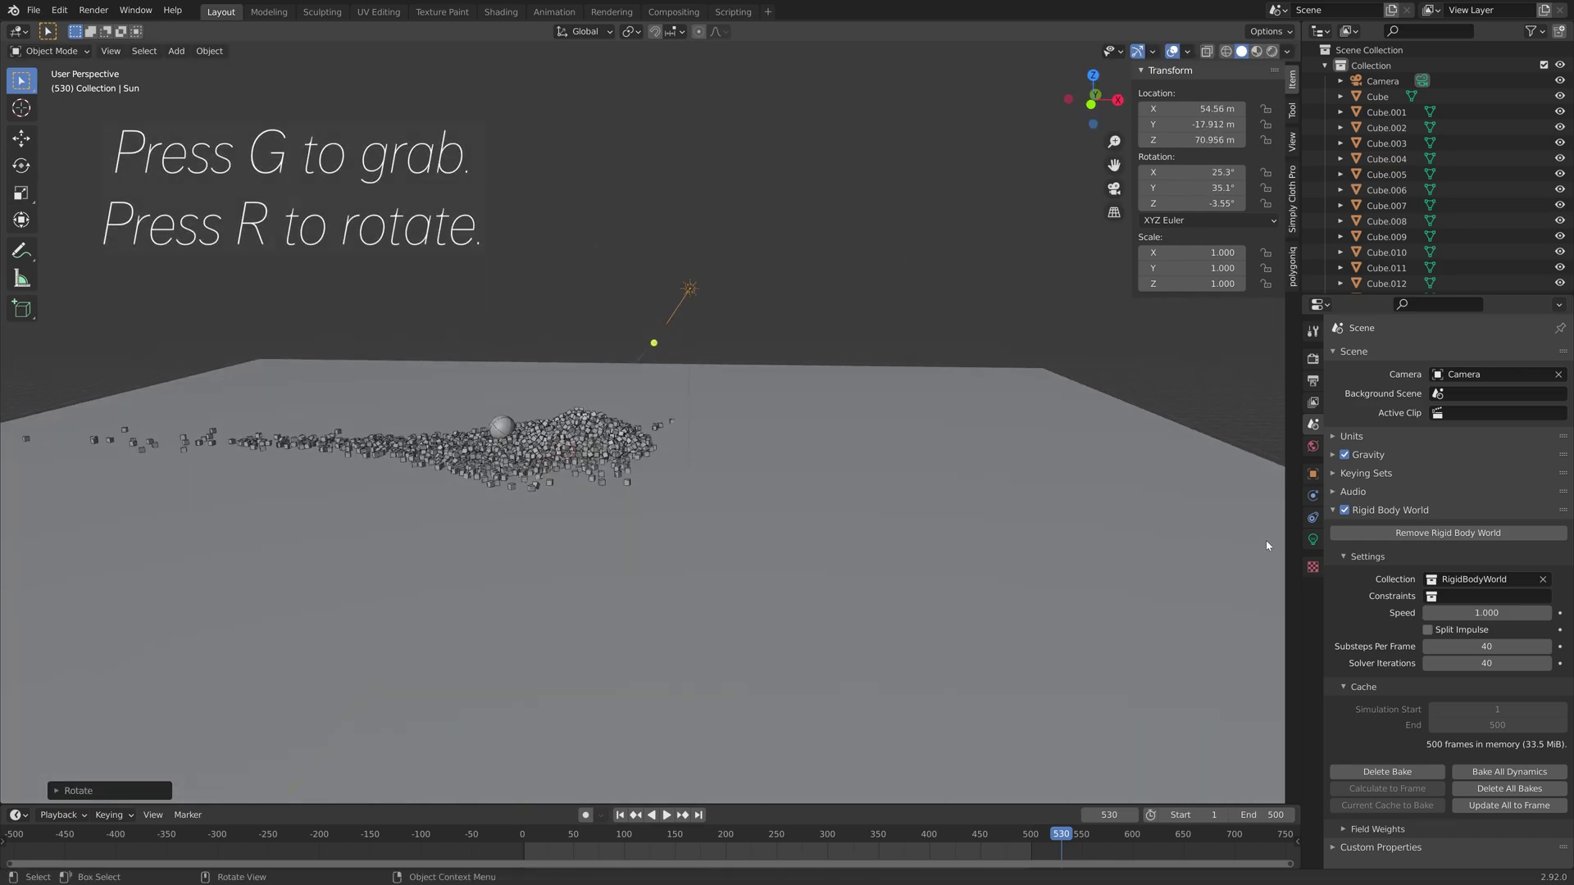
pyautogui.click(1313, 539)
pyautogui.click(1486, 458)
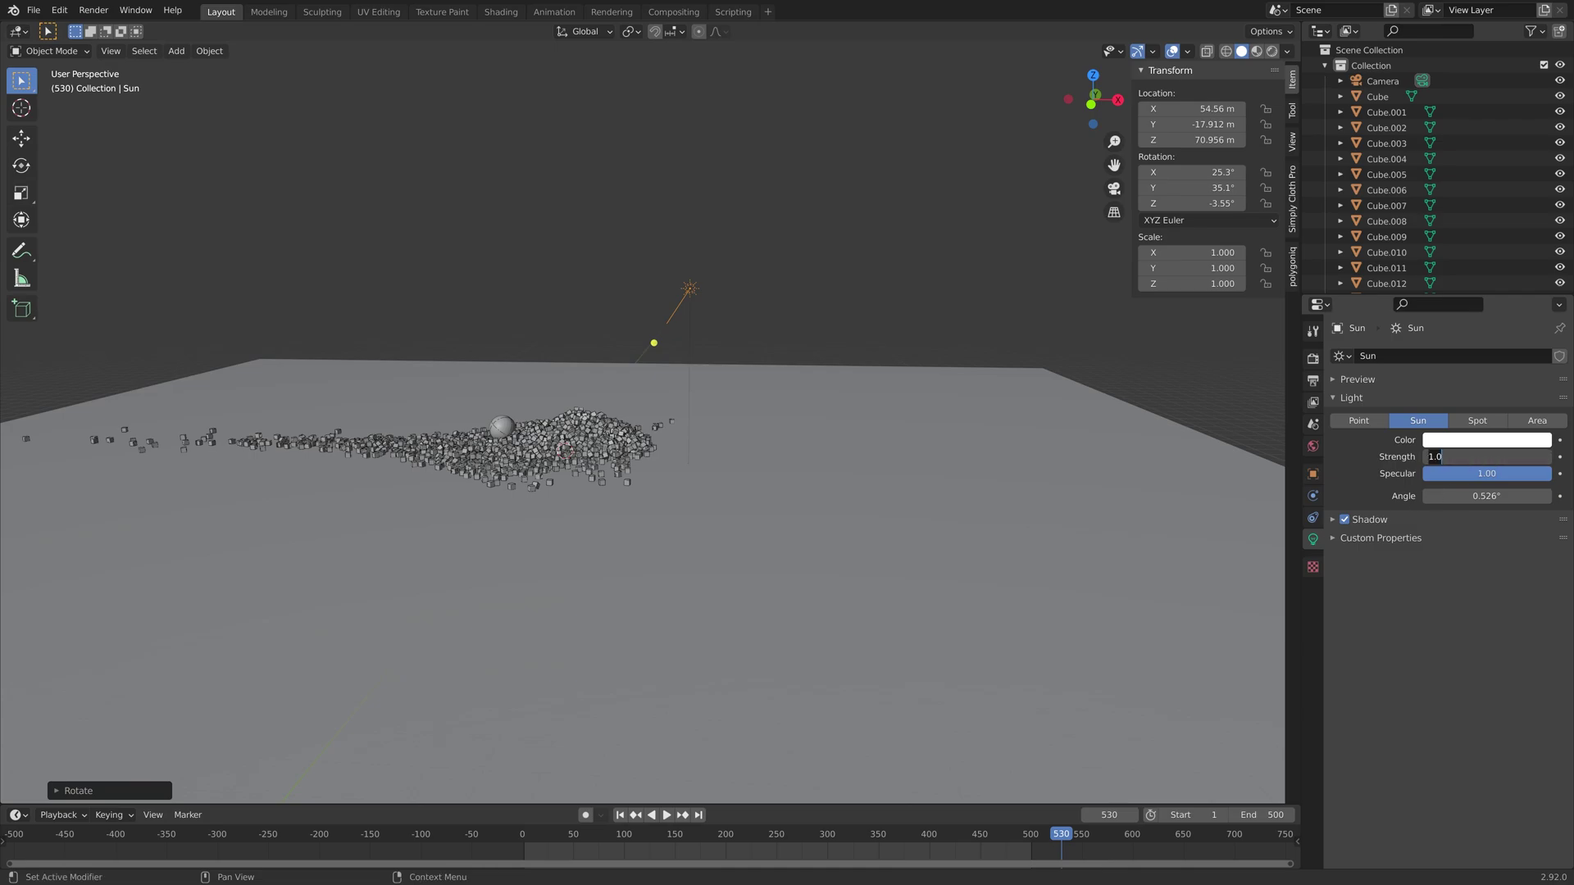
pyautogui.write('6')
pyautogui.press('Return')
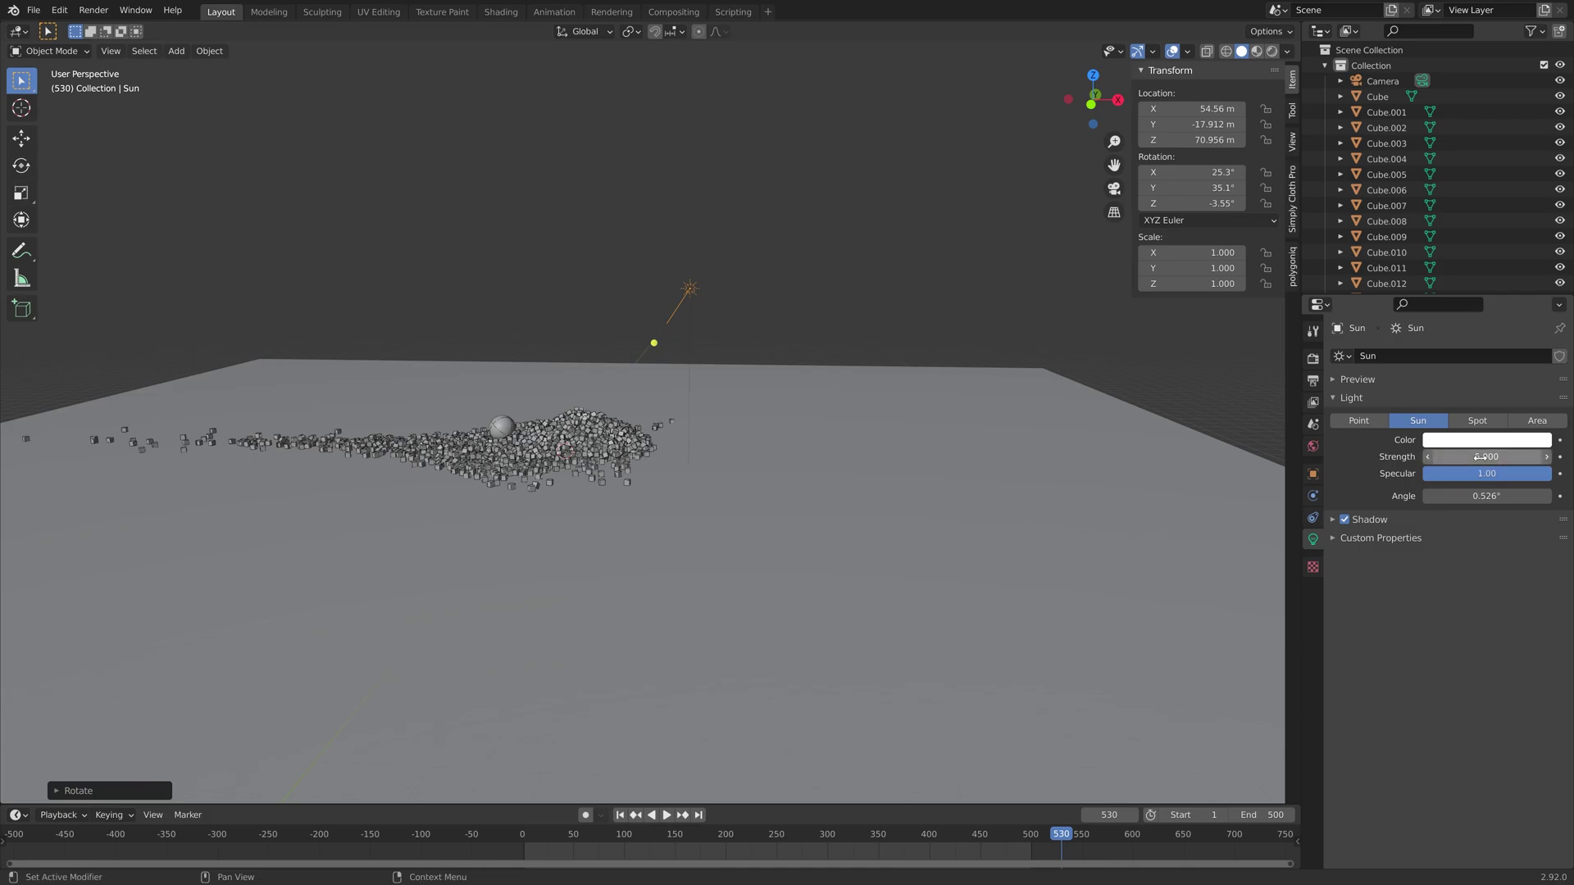
# - Change the render engine to Cycles with GPU Compute as the device
pyautogui.click(1313, 359)
pyautogui.click(1442, 356)
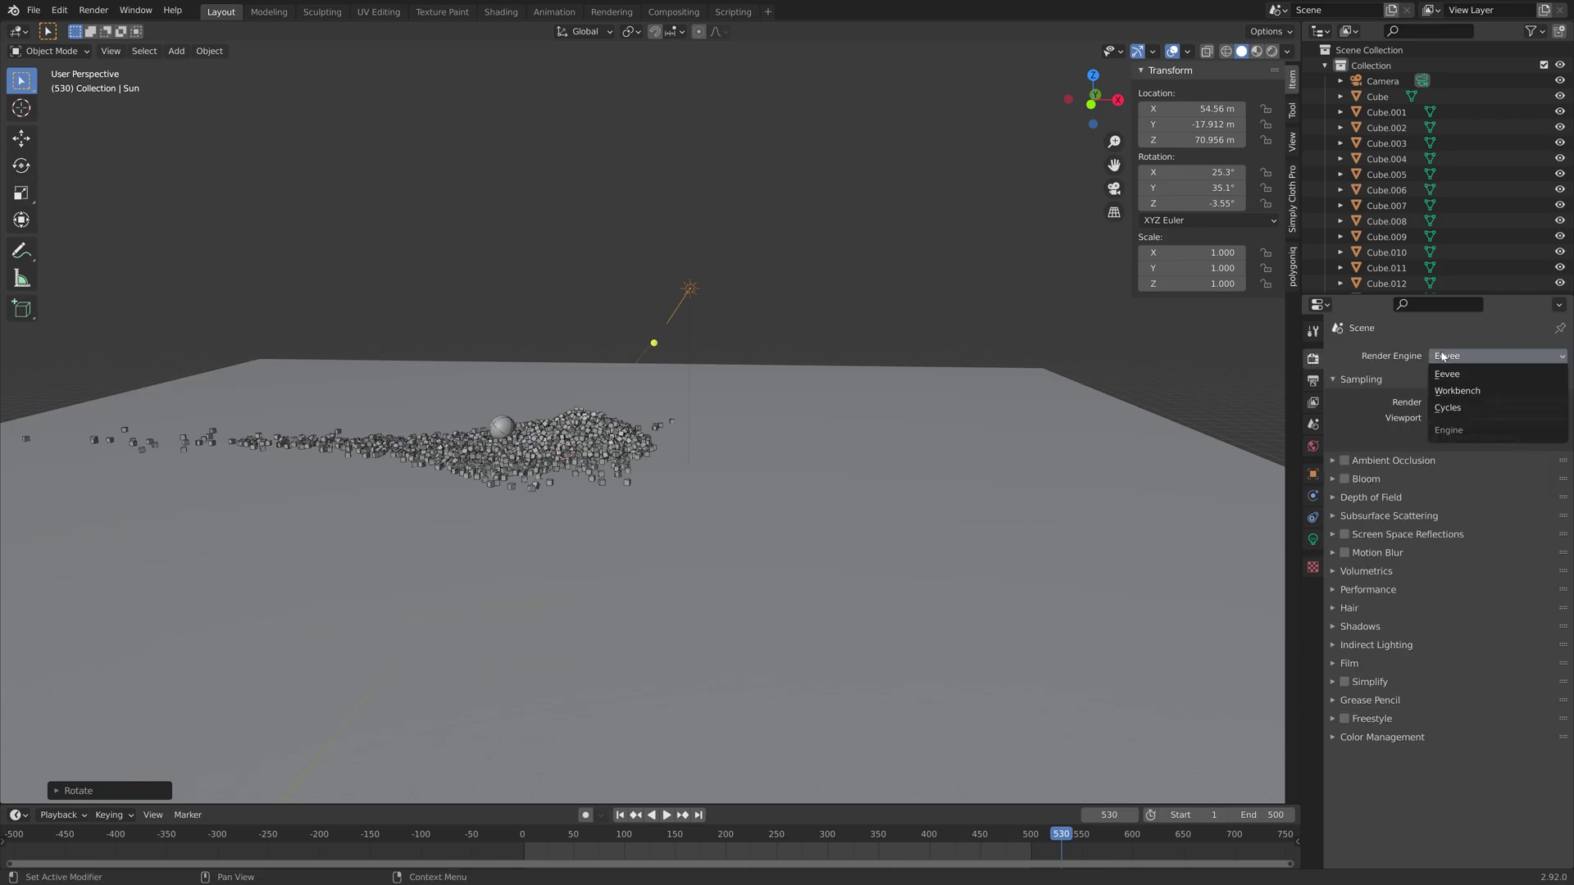
pyautogui.click(1448, 408)
pyautogui.click(1455, 394)
pyautogui.click(1456, 430)
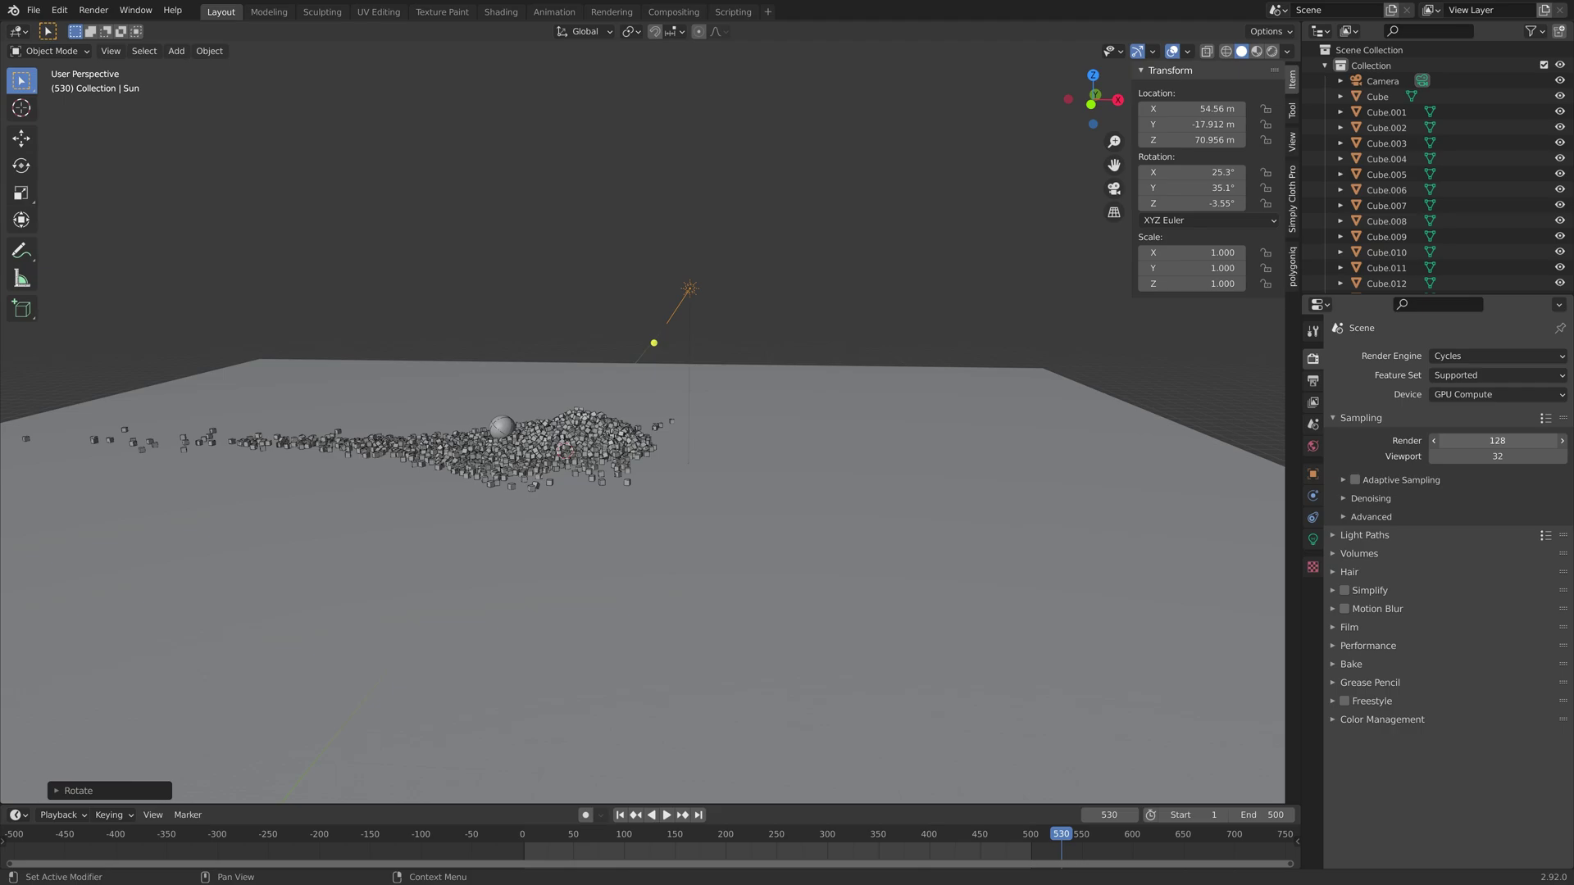
# - Set both the render and viewport sample counts to 300
pyautogui.moveTo(1497, 440); pyautogui.dragTo(1496, 456)
pyautogui.write('300')
pyautogui.press('Return')
# - Set the render tile size to 512 px in X and Y and display the viewport in rendered shading
pyautogui.click(1368, 645)
pyautogui.moveTo(1497, 750); pyautogui.dragTo(1497, 765)
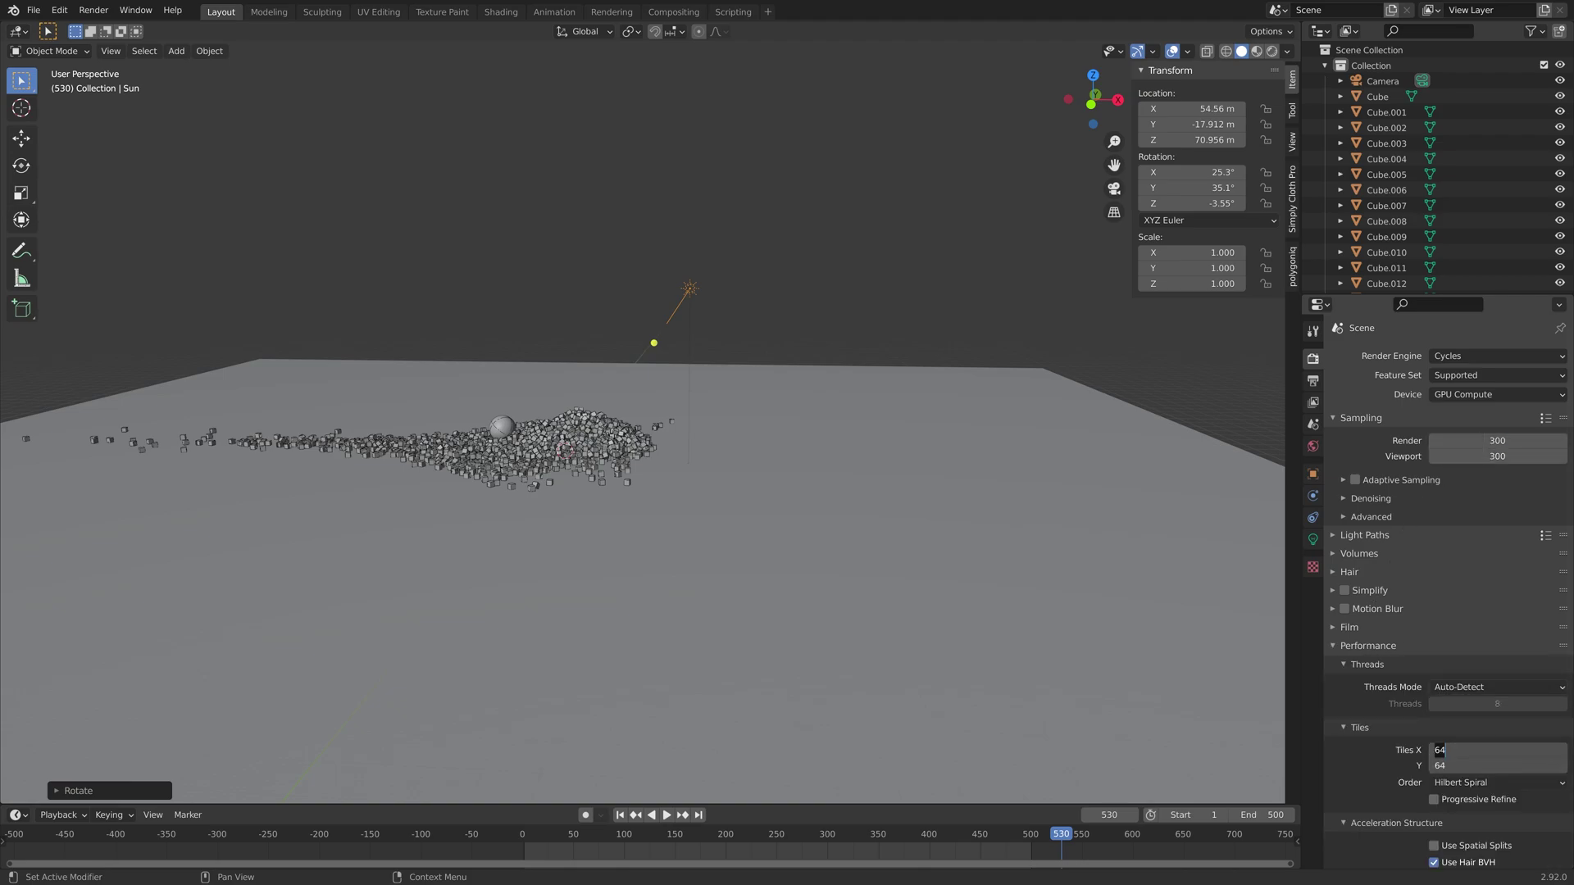
pyautogui.write('512')
pyautogui.press('Return')
pyautogui.click(1271, 51)
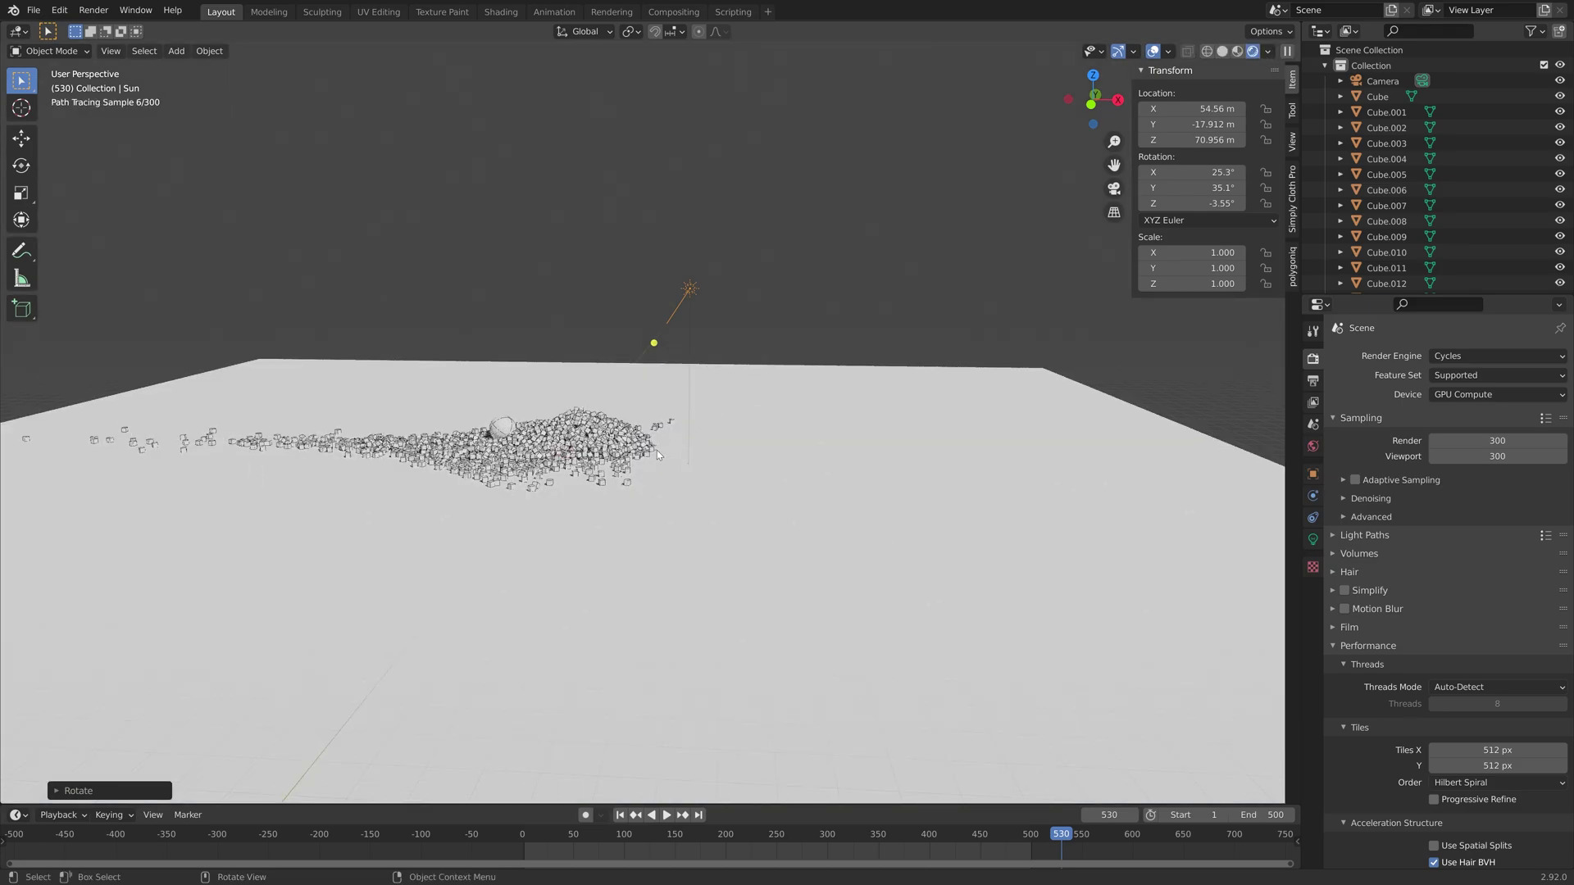
# - Hide the viewport overlays and lower the sun light's strength to 3.030
pyautogui.click(1153, 51)
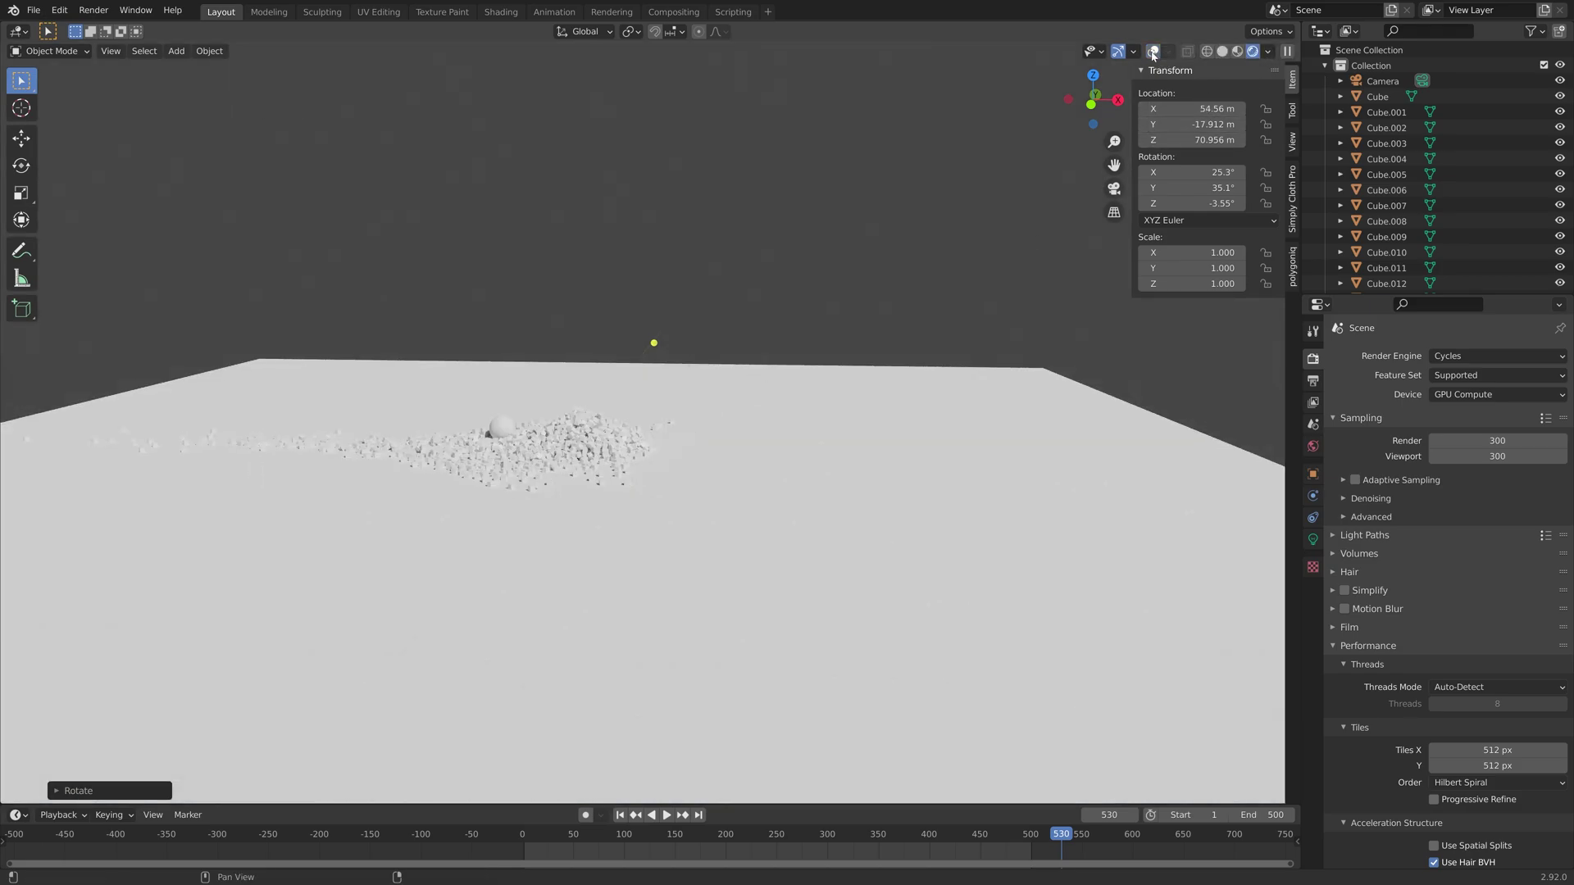
pyautogui.moveTo(785, 455); pyautogui.dragTo(833, 592, button='middle')
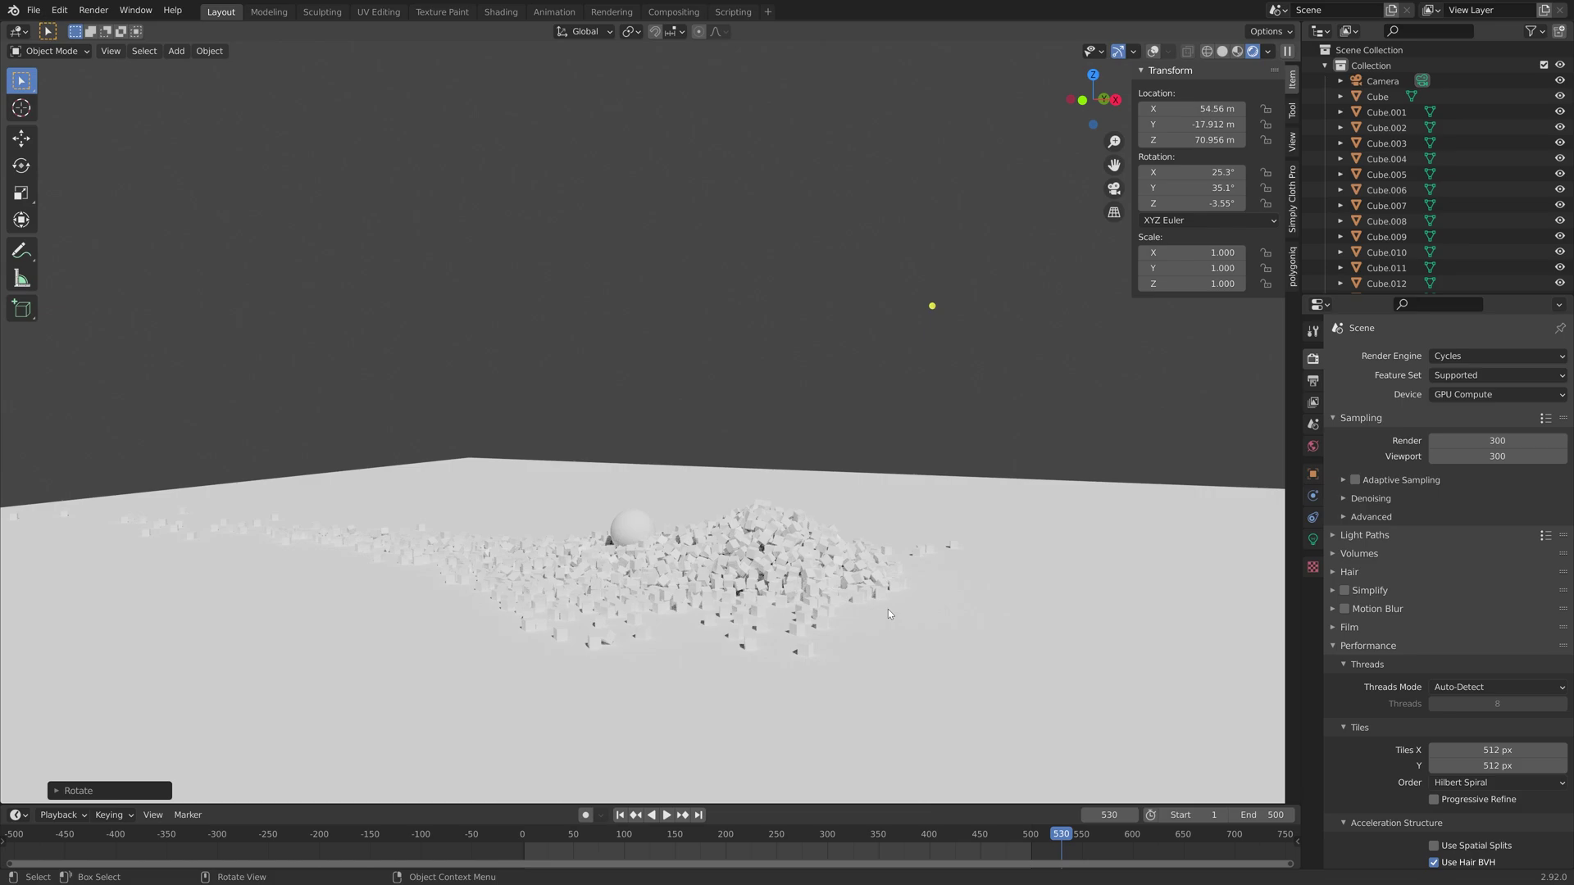
pyautogui.click(1312, 540)
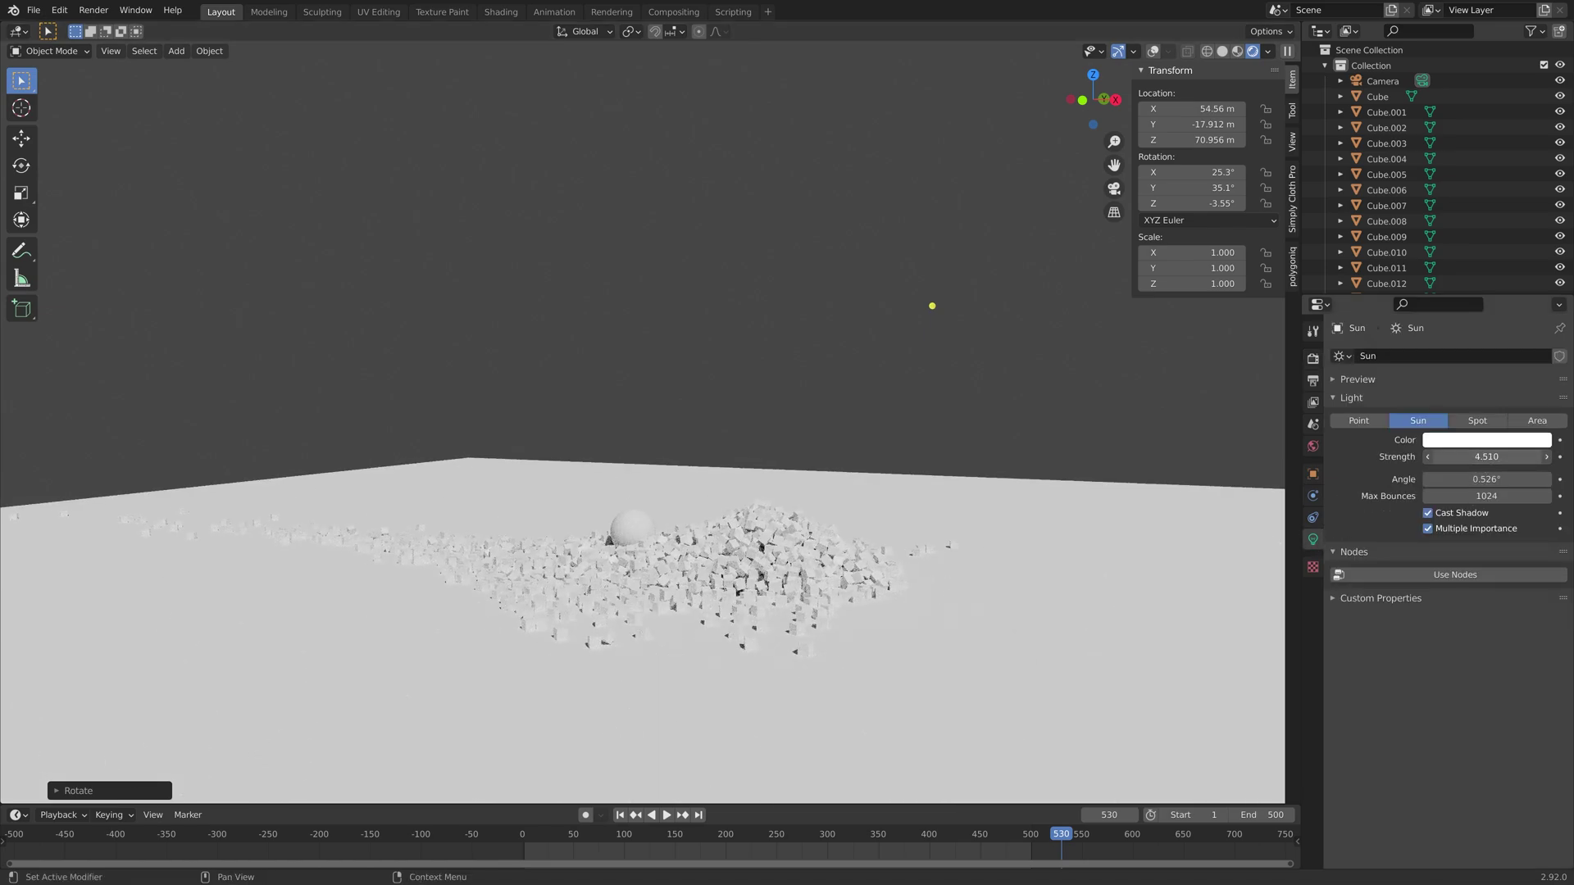
pyautogui.moveTo(1487, 457)
pyautogui.mouseDown()
pyautogui.moveTo(1434, 456)
pyautogui.moveTo(1502, 457)
pyautogui.mouseUp()
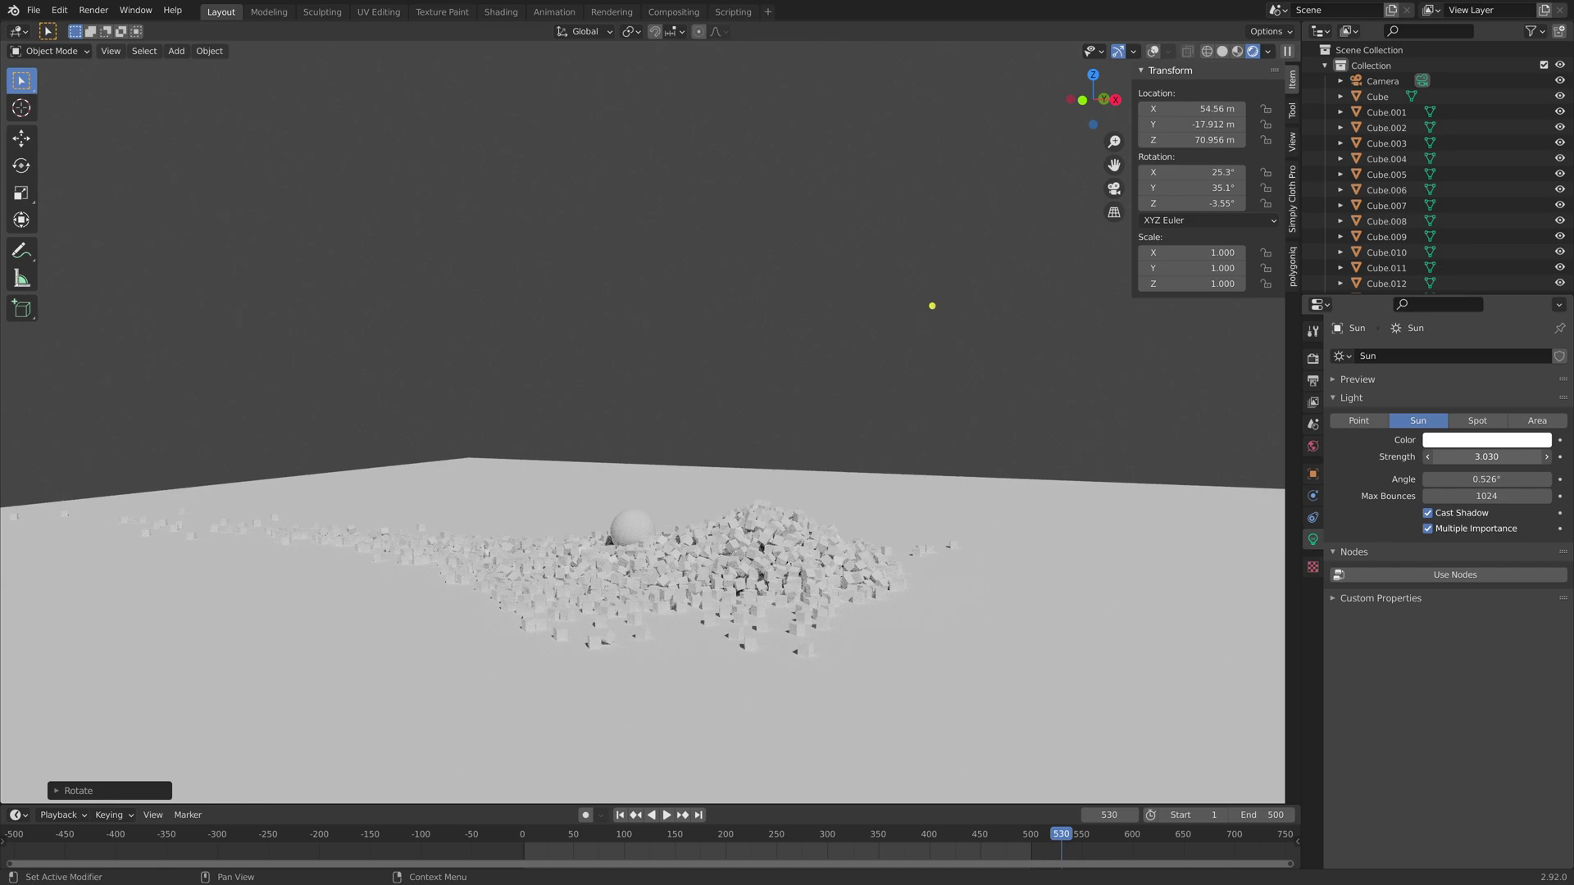
# - Set the world background color to white
pyautogui.click(1312, 446)
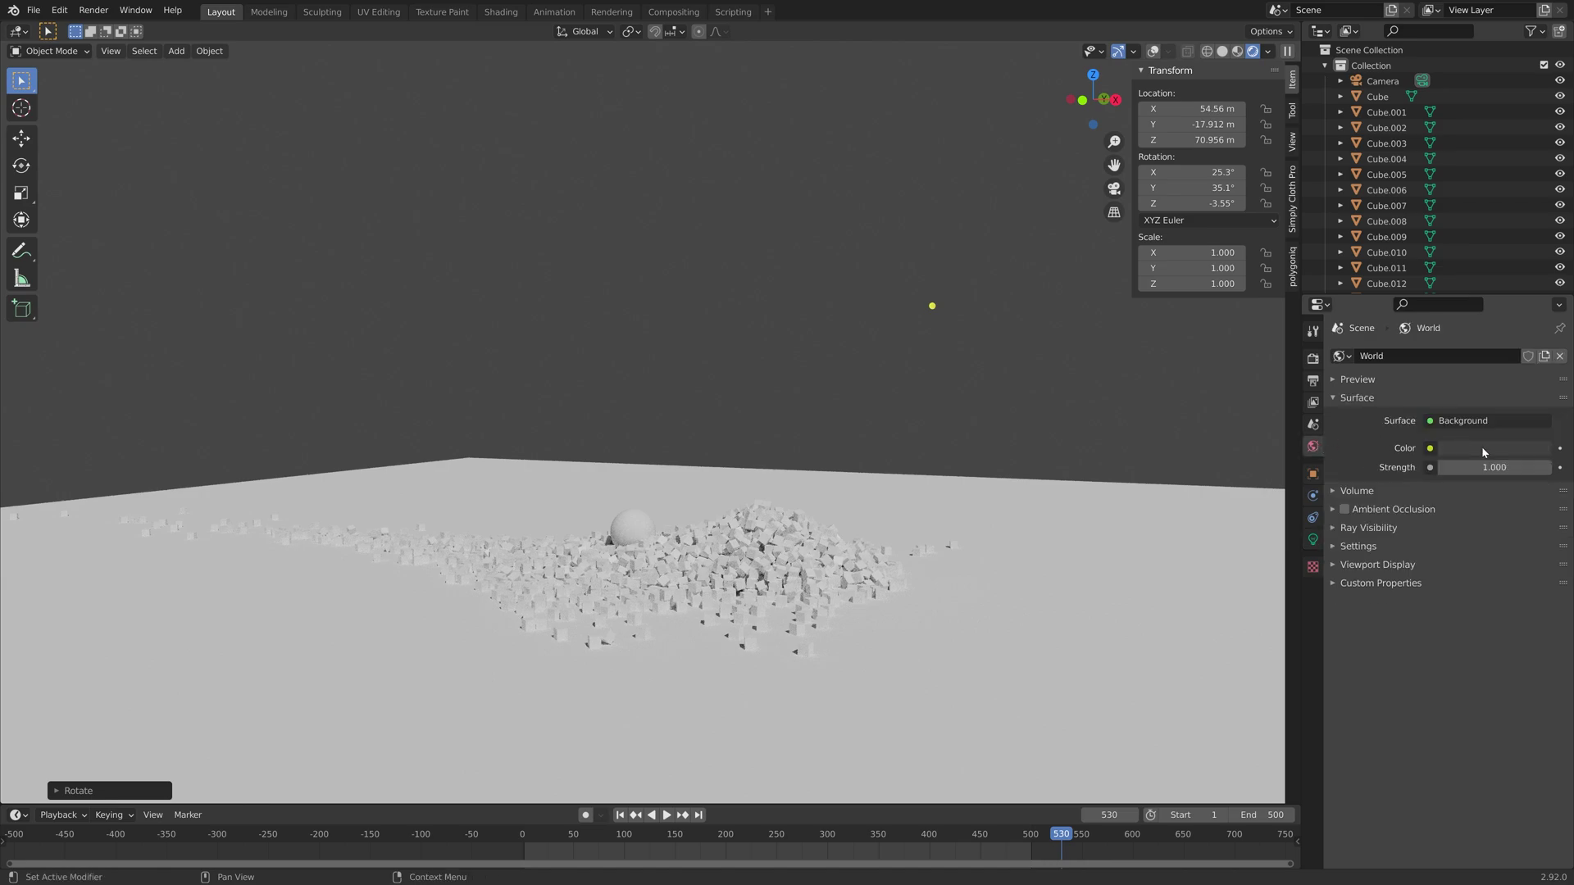
pyautogui.click(1482, 448)
pyautogui.moveTo(1541, 259)
pyautogui.mouseDown()
pyautogui.moveTo(1538, 226)
pyautogui.moveTo(1539, 324)
pyautogui.moveTo(1539, 226)
pyautogui.mouseUp()
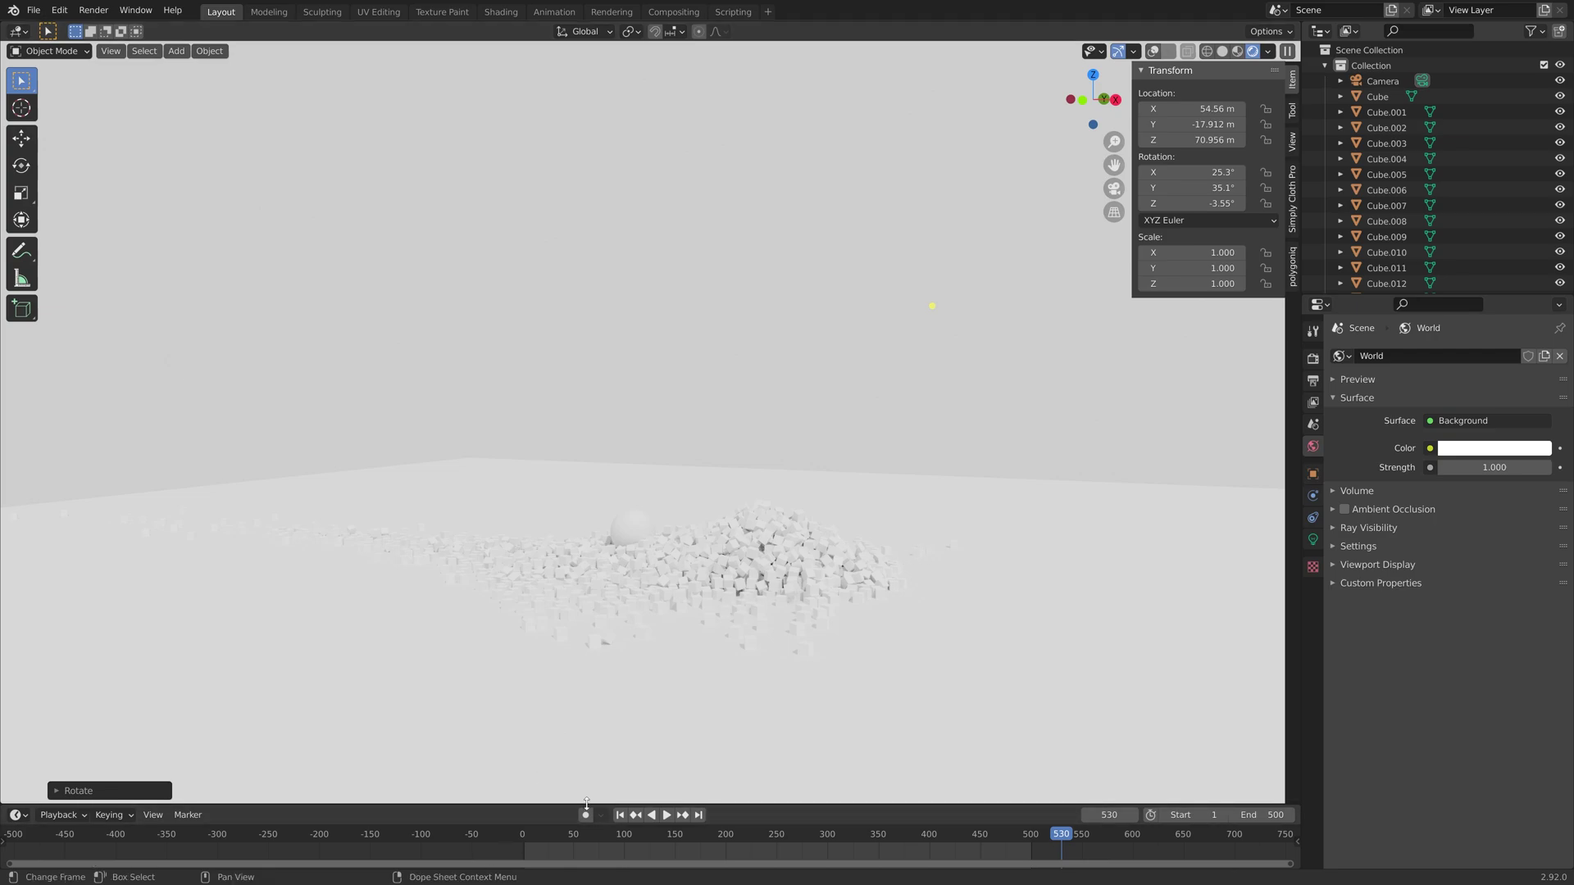
# - At frame 1, select every cube of the tower in wireframe top view with overlays shown, making one cube the active object
pyautogui.click(619, 816)
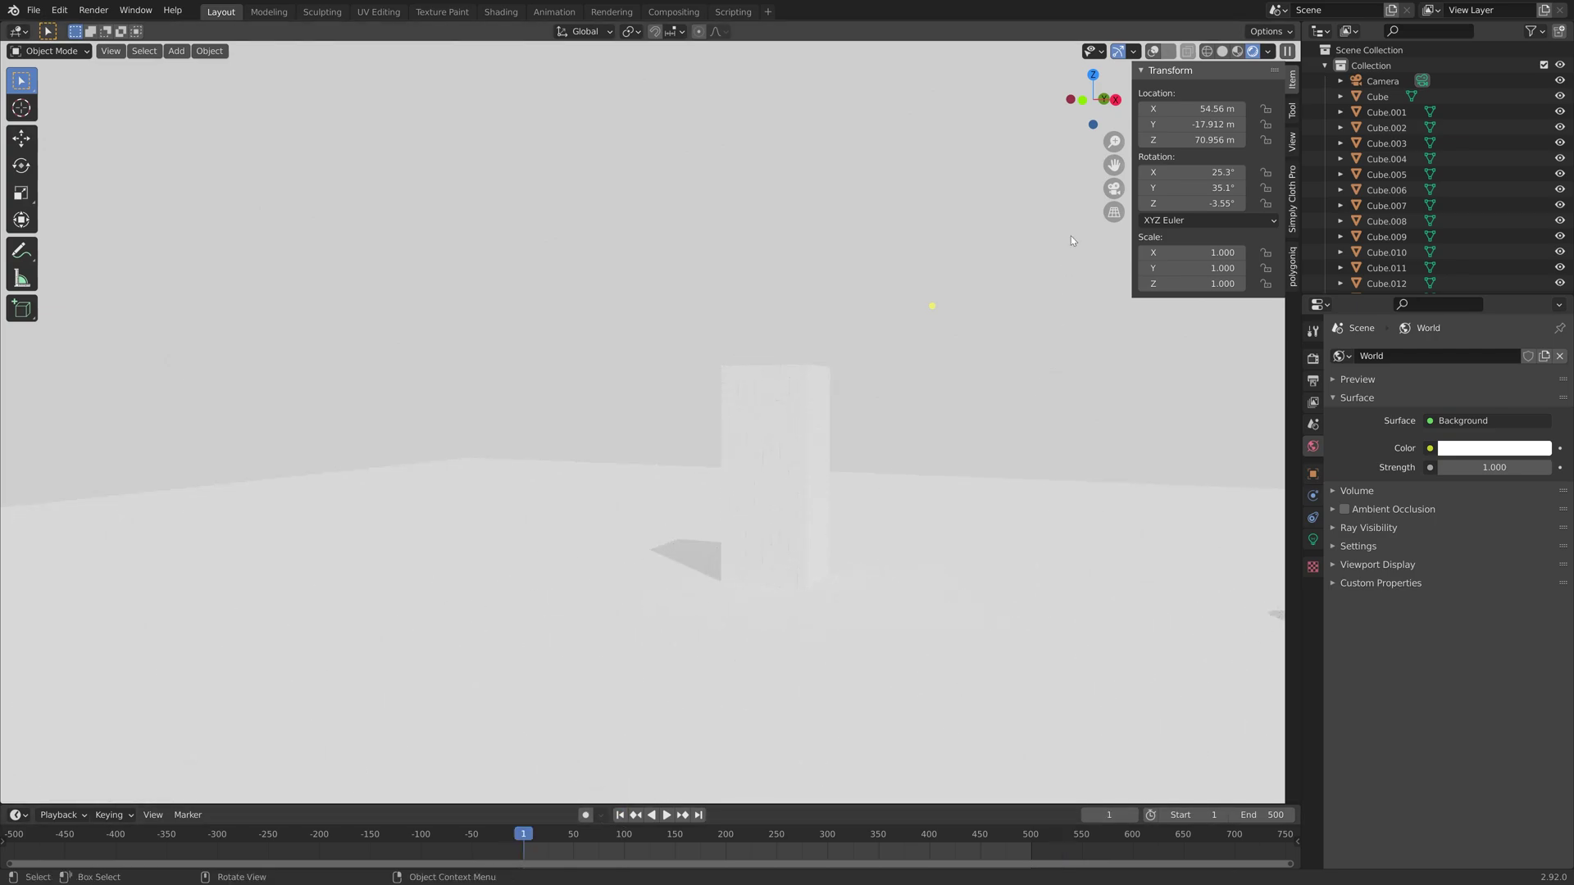
pyautogui.click(1154, 51)
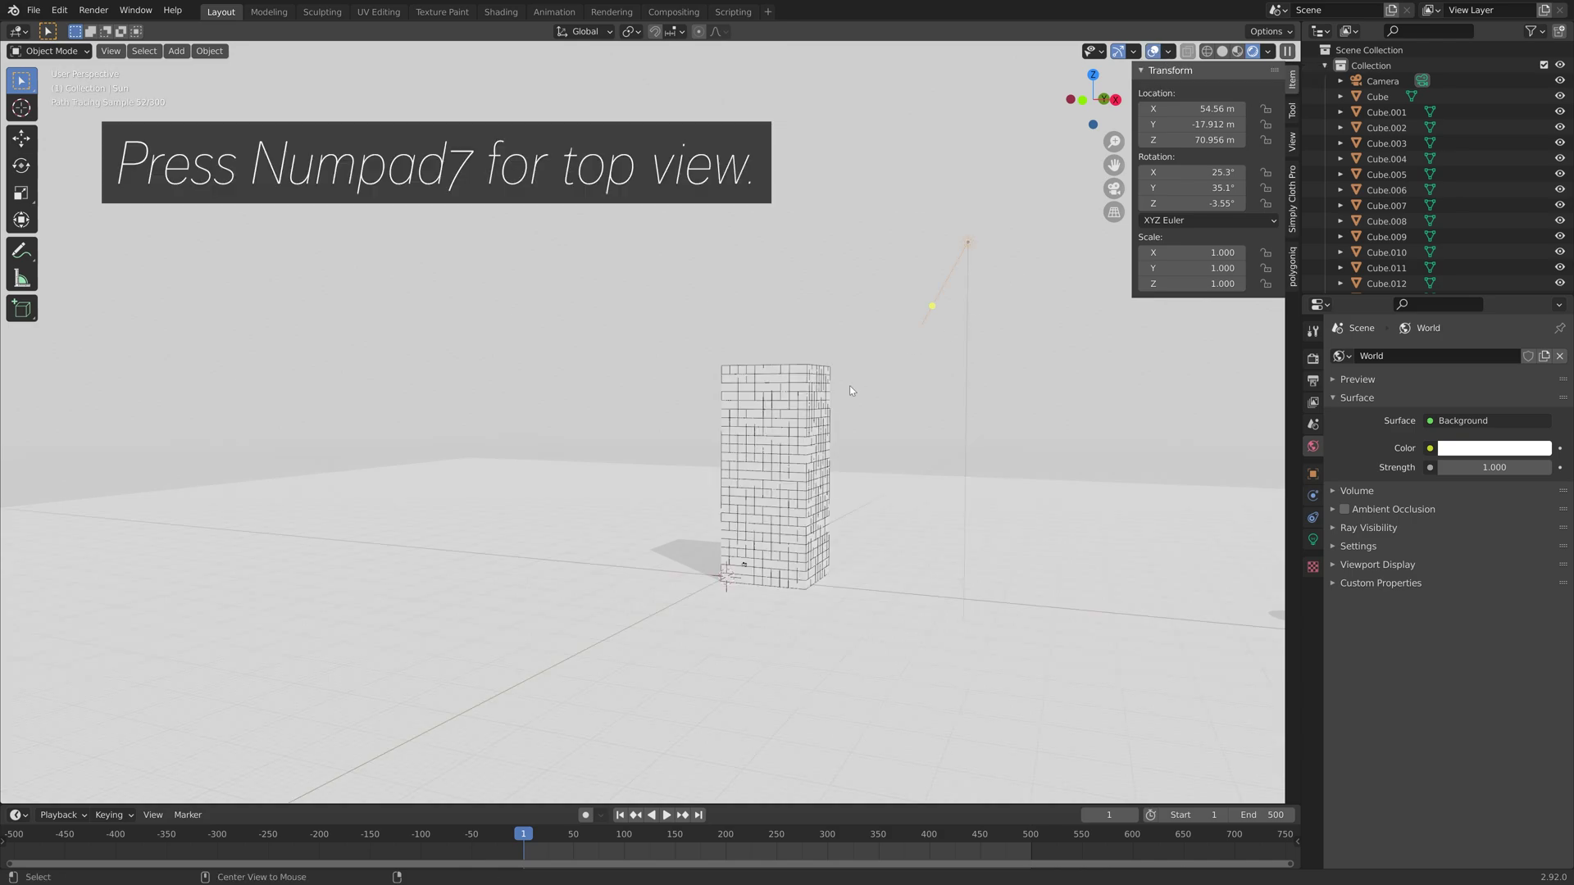
pyautogui.press('KP_7')
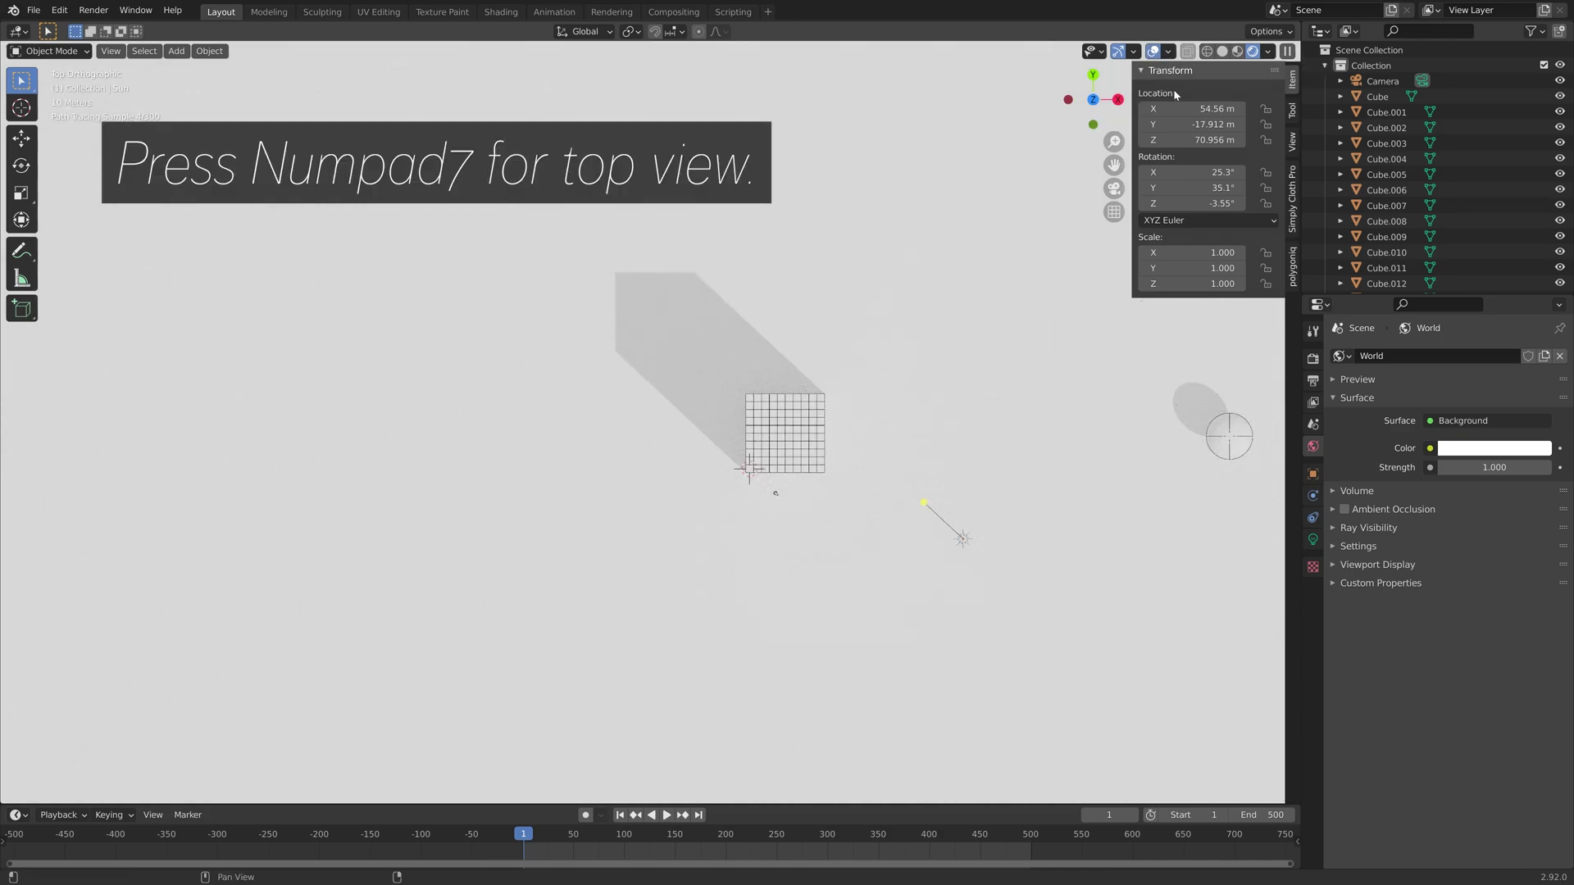
pyautogui.hotkey('shift', 'z')
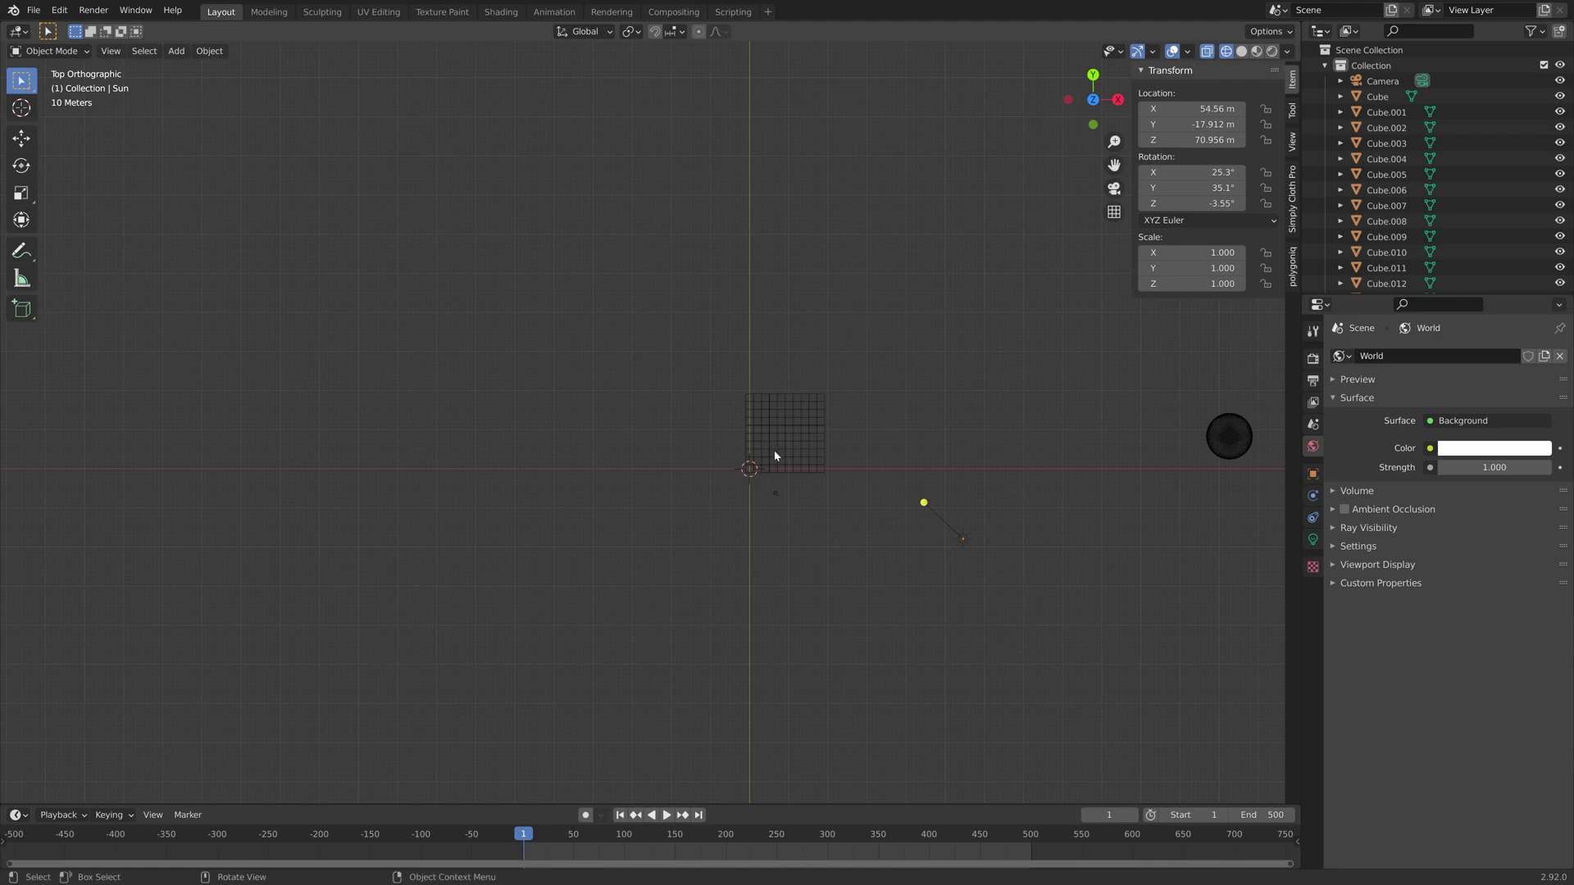
pyautogui.press('b')
pyautogui.moveTo(726, 475); pyautogui.dragTo(863, 354)
pyautogui.scroll(5, 932, 450)
pyautogui.keyDown('shift'); pyautogui.click(938, 459); pyautogui.keyUp('shift')
pyautogui.moveTo(939, 459); pyautogui.dragTo(936, 381, button='middle')
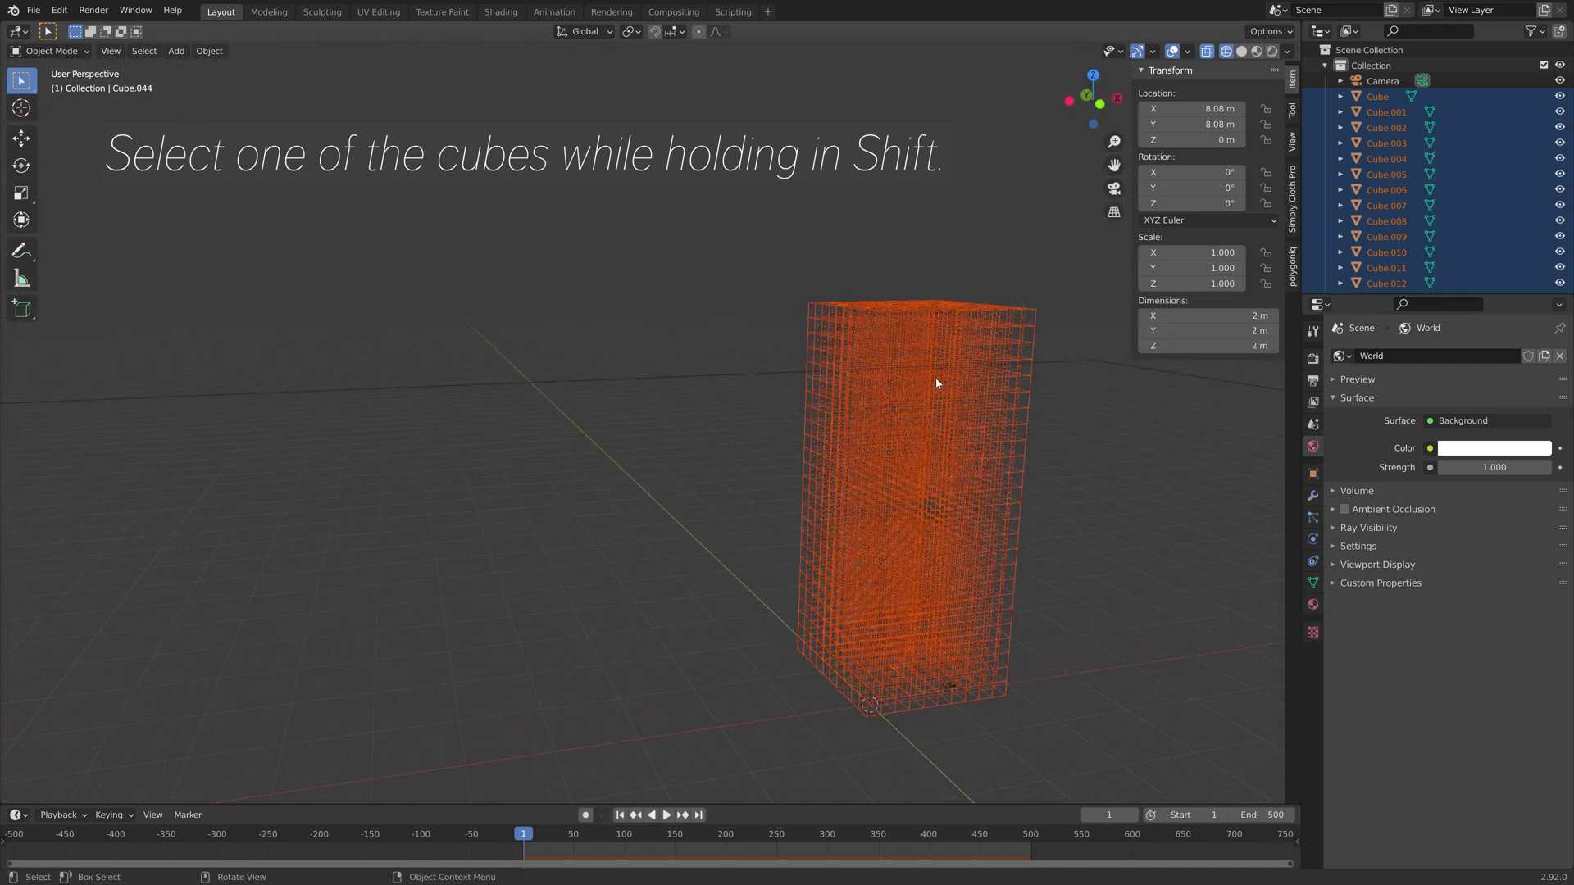
# - Change the active cube's material surface to Diffuse BSDF and give it a dark blue color
pyautogui.click(1315, 606)
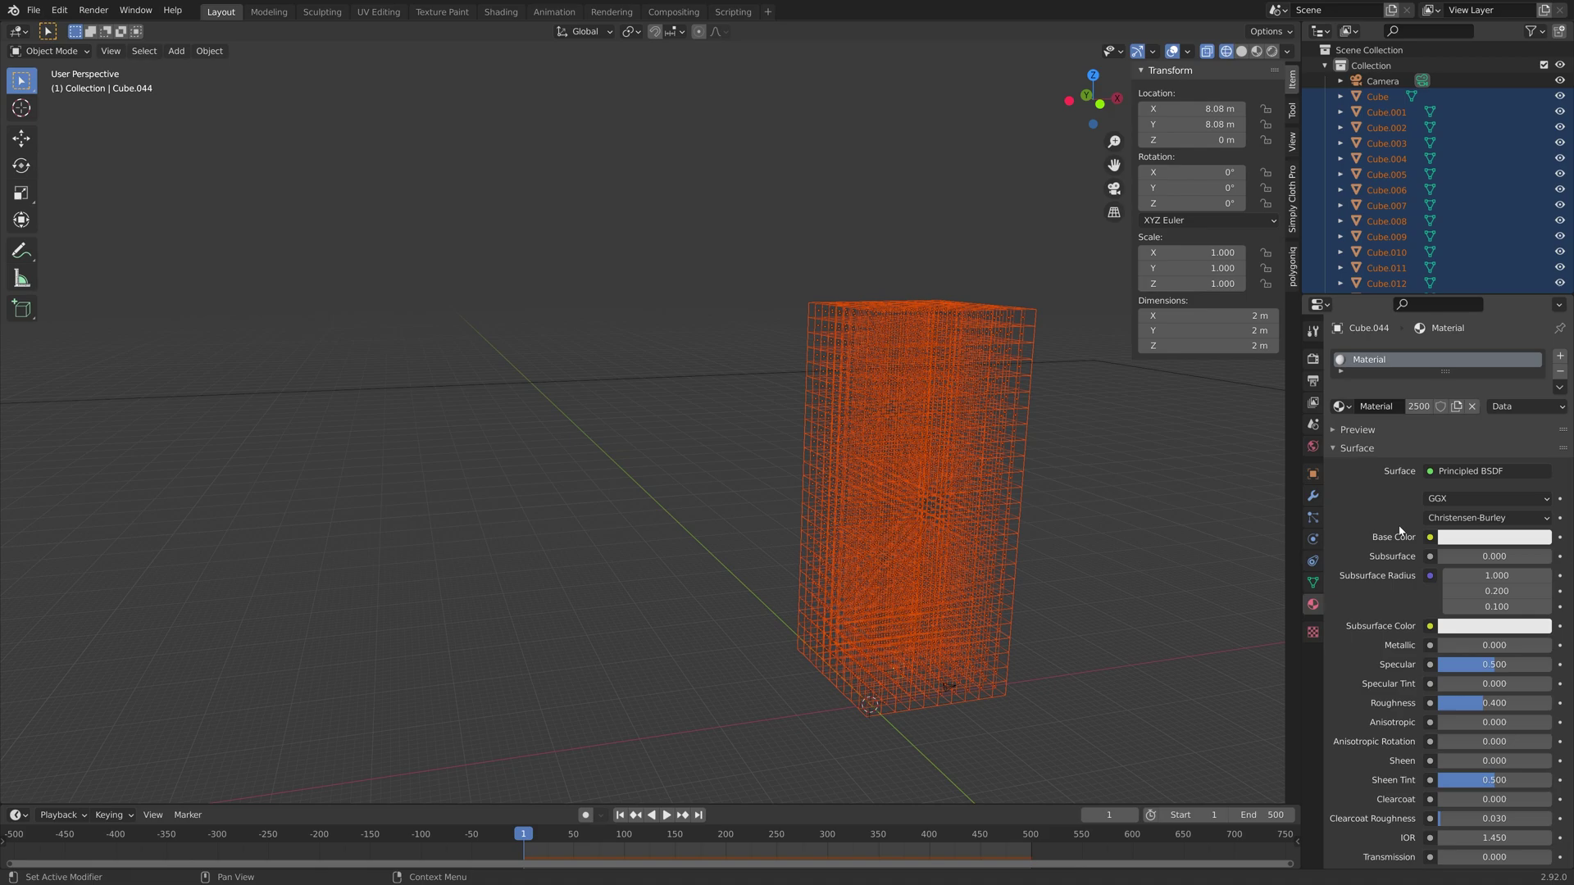
pyautogui.click(1452, 472)
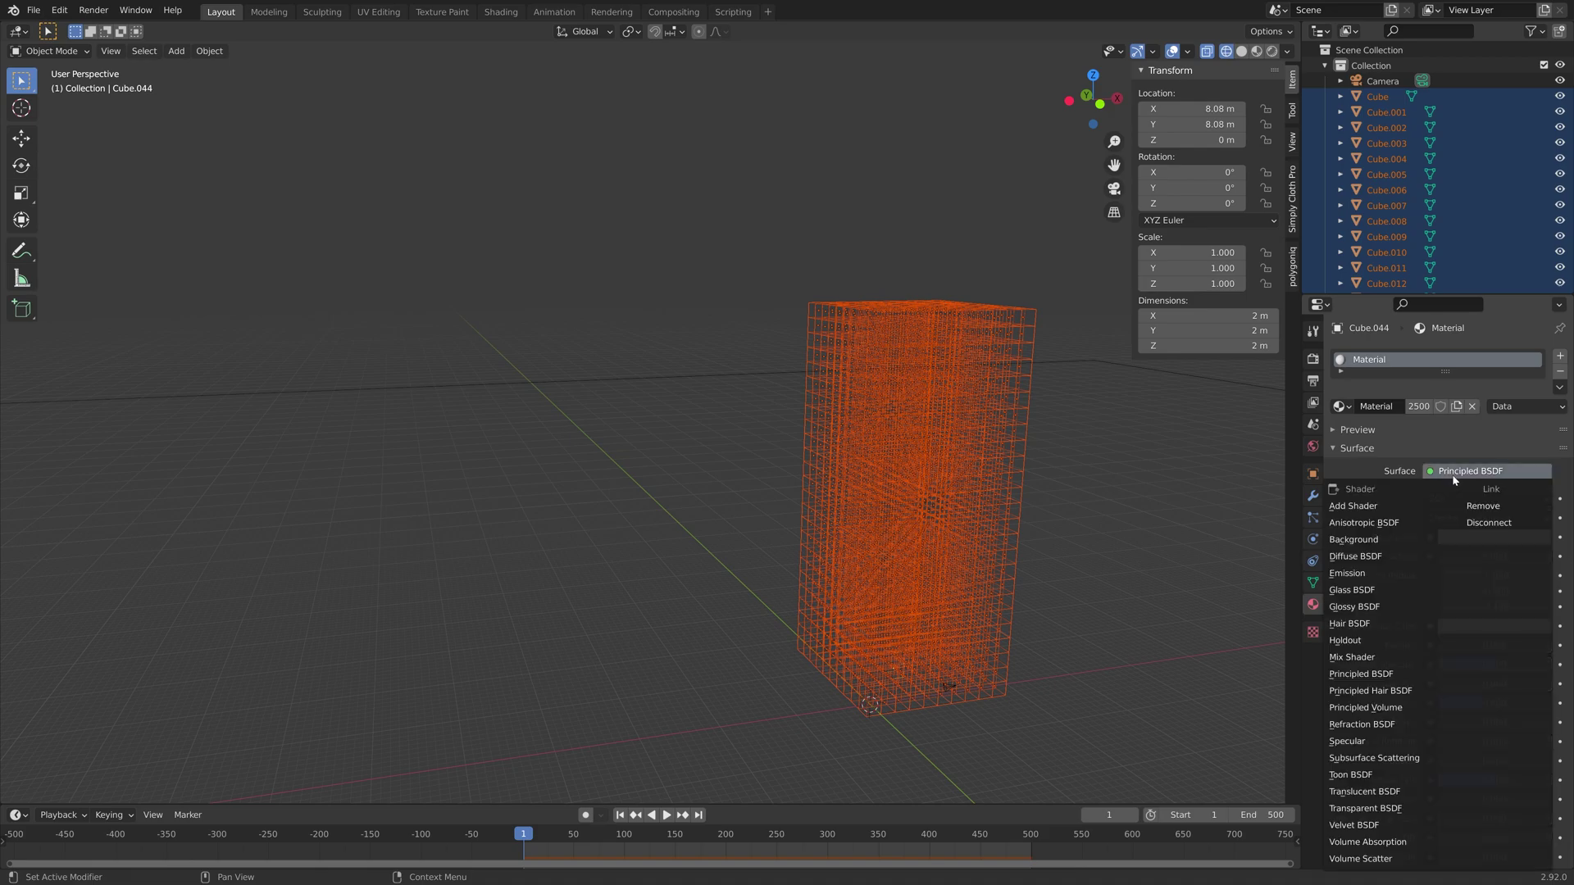
pyautogui.click(1379, 557)
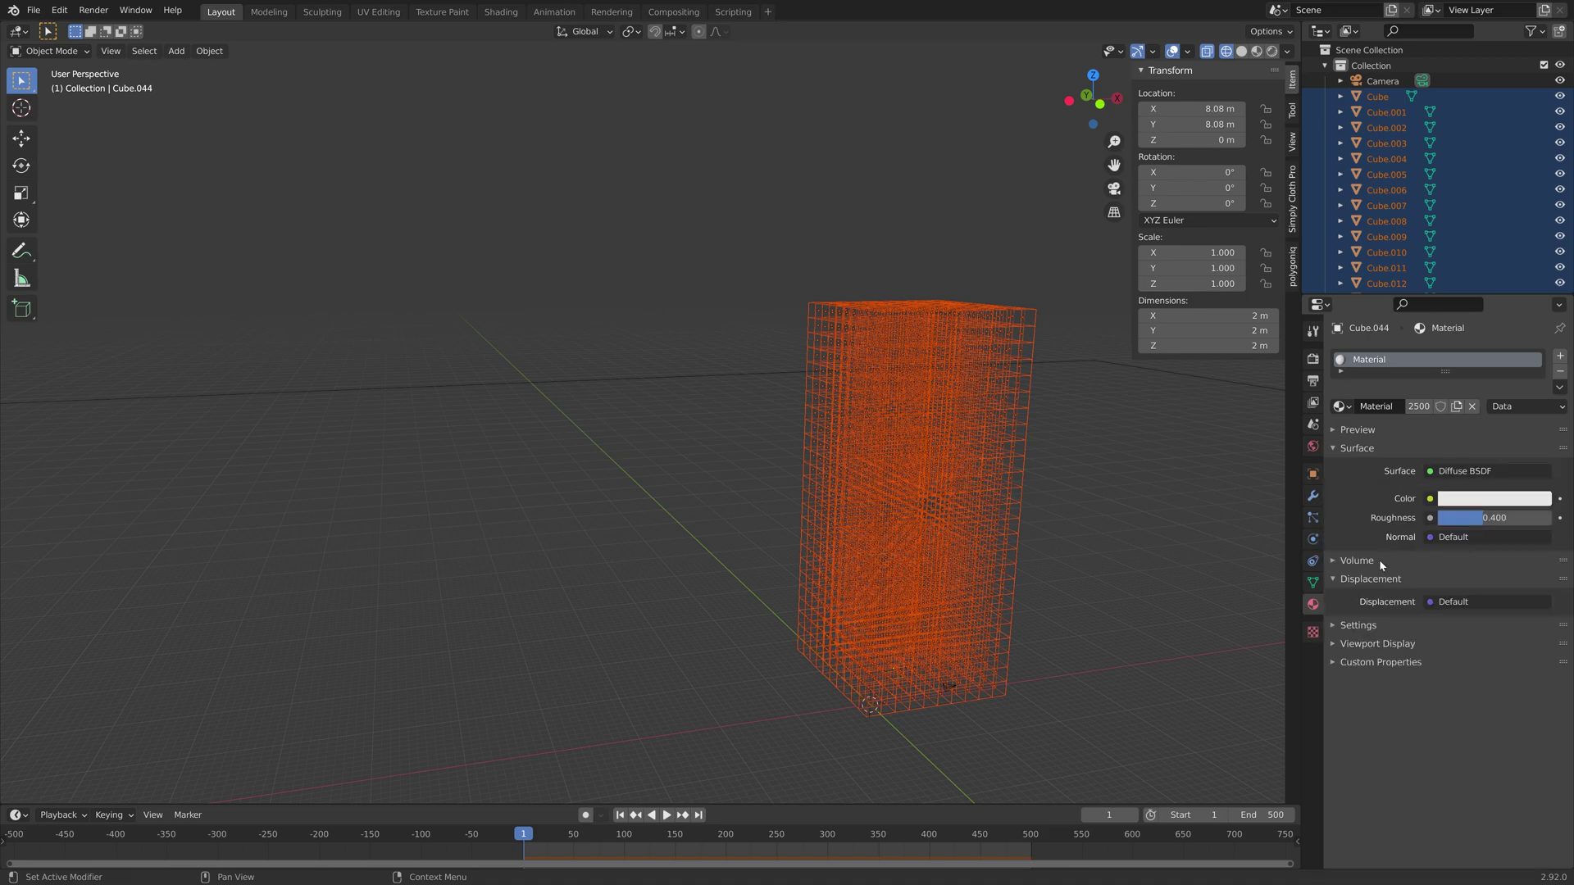
pyautogui.click(1499, 499)
pyautogui.click(1485, 301)
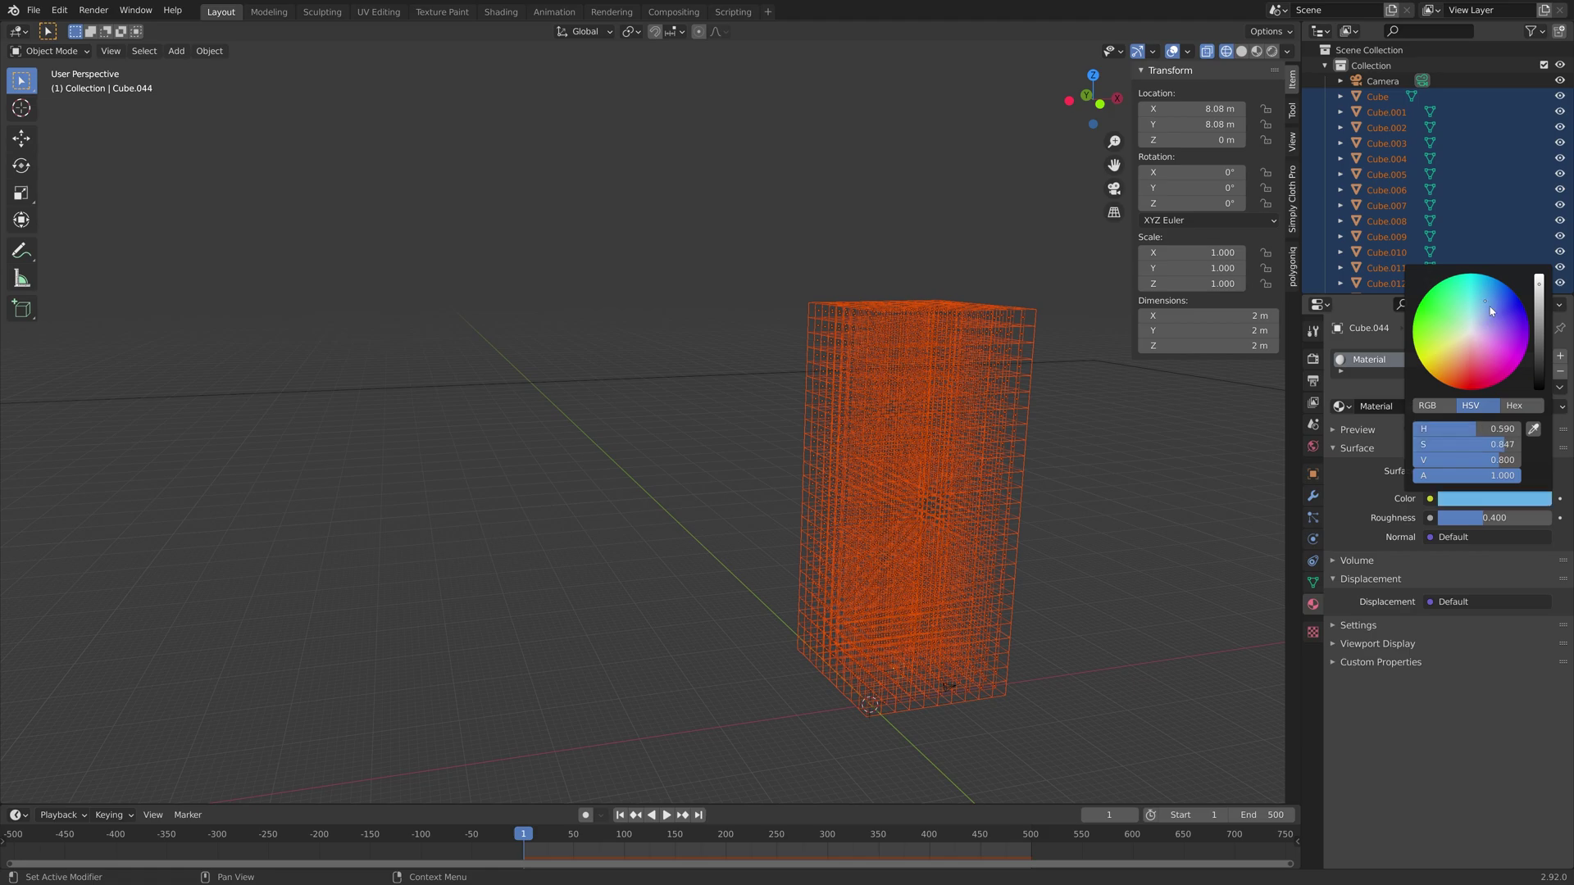
pyautogui.moveTo(1542, 343)
pyautogui.mouseDown()
pyautogui.moveTo(1539, 365)
pyautogui.moveTo(1538, 316)
pyautogui.moveTo(1538, 349)
pyautogui.mouseUp()
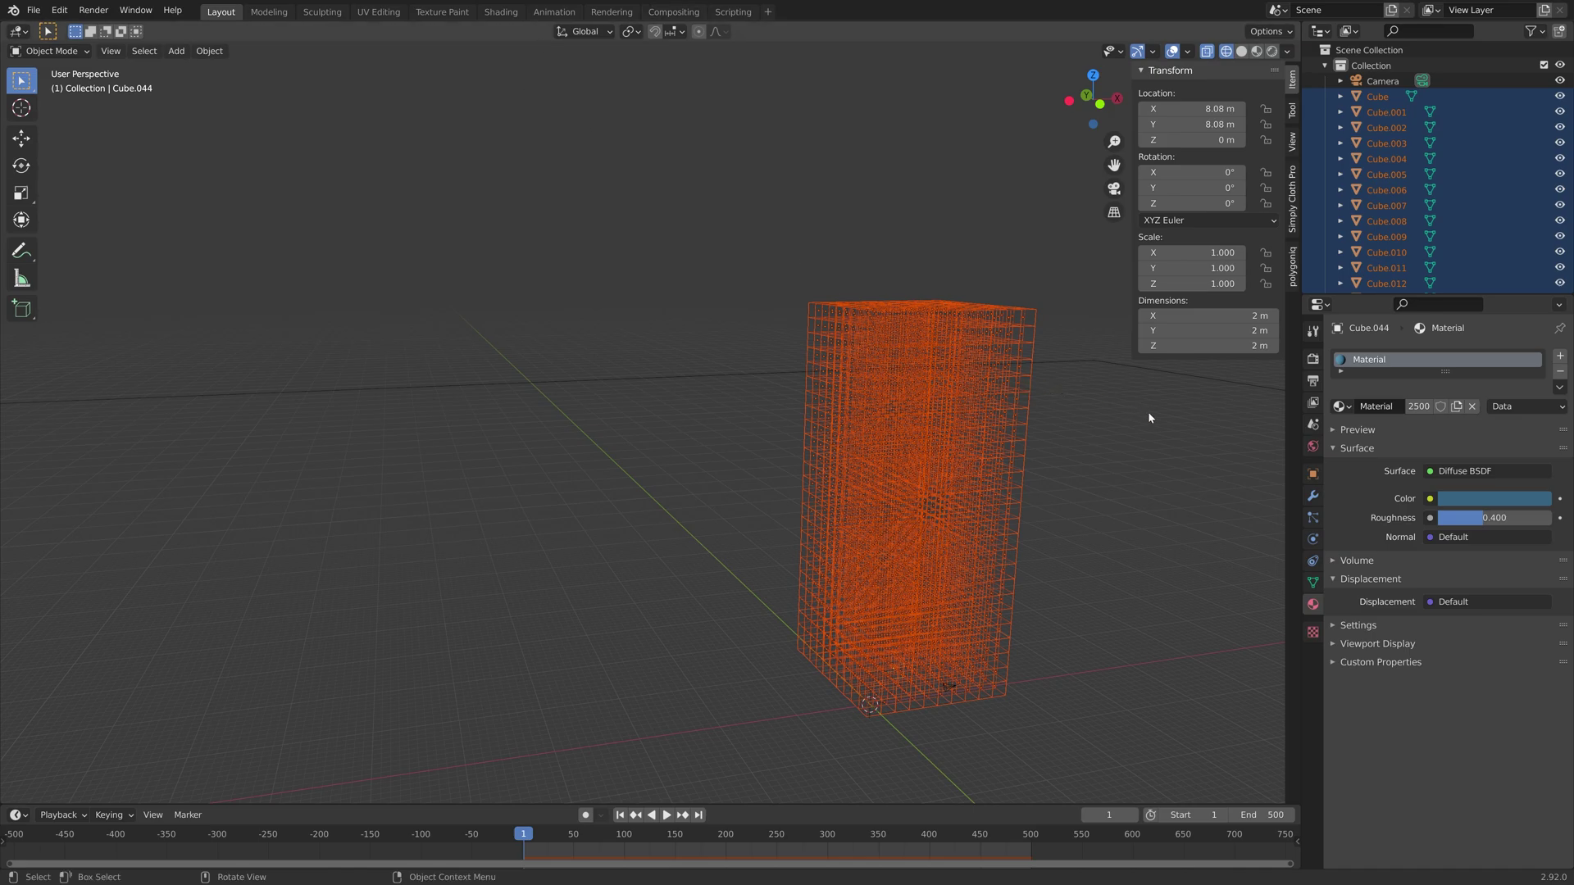
# - Link the active cube's material to all selected cubes and display the tower in rendered shading without overlays
pyautogui.hotkey('ctrl', 'l')
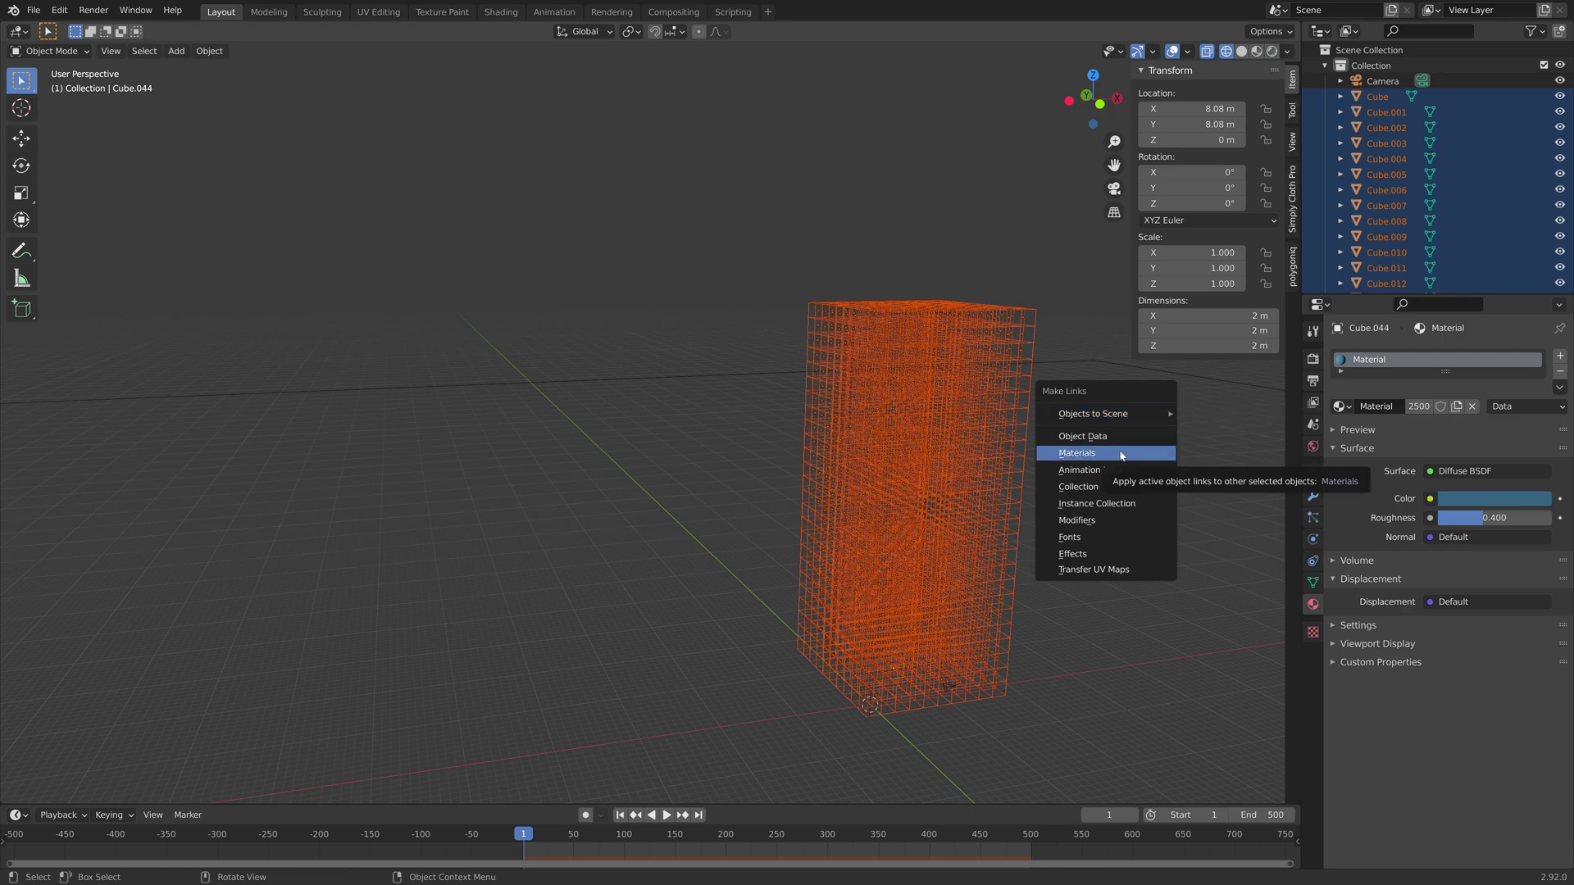
pyautogui.click(1122, 454)
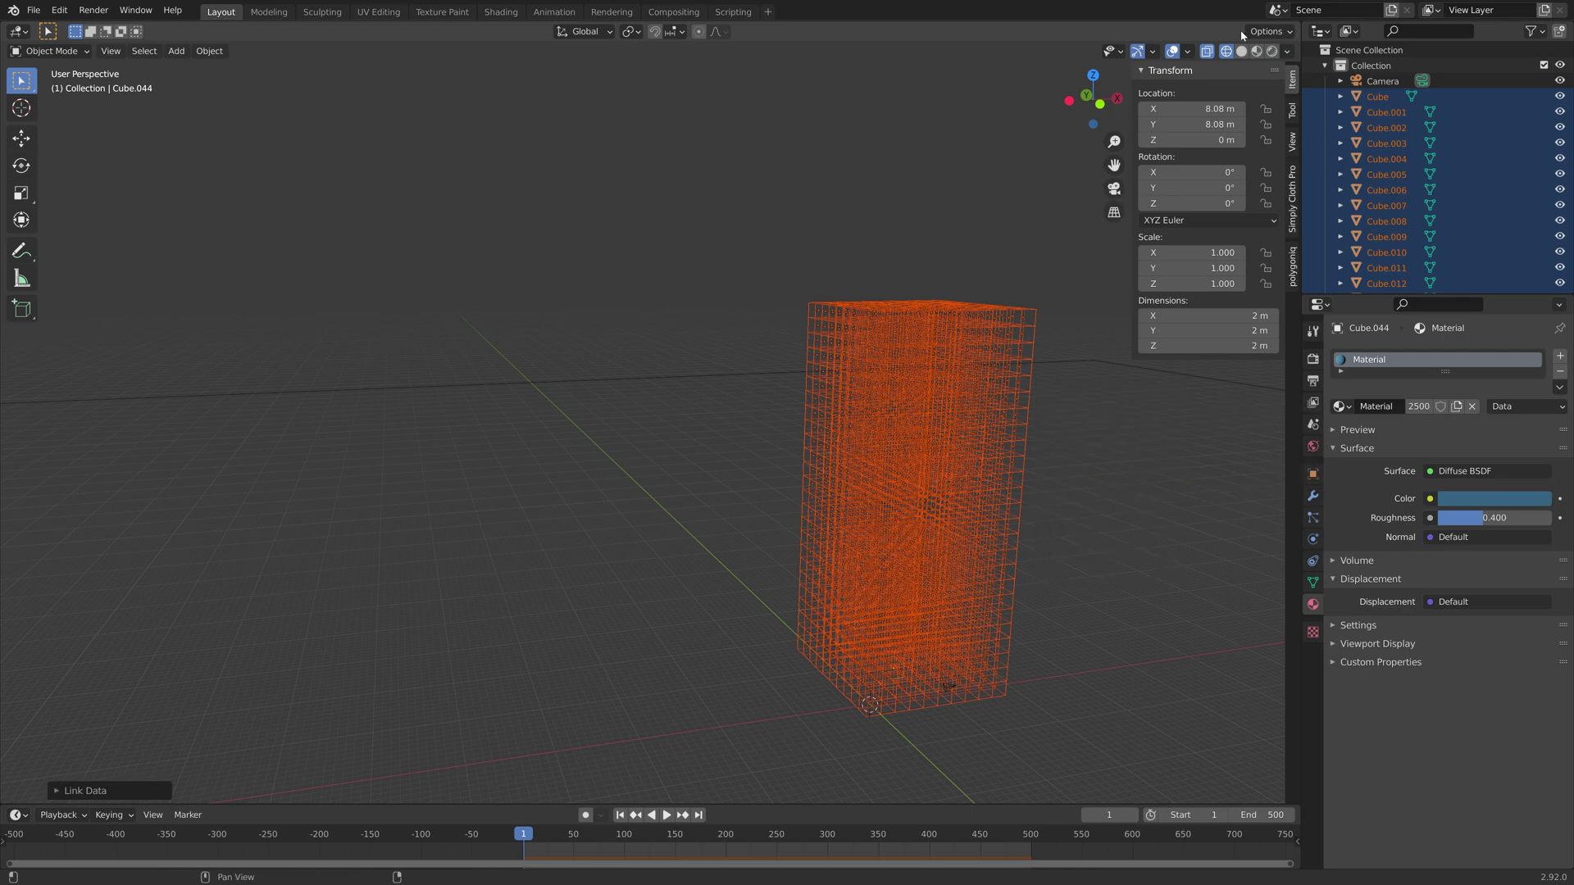
pyautogui.click(1271, 51)
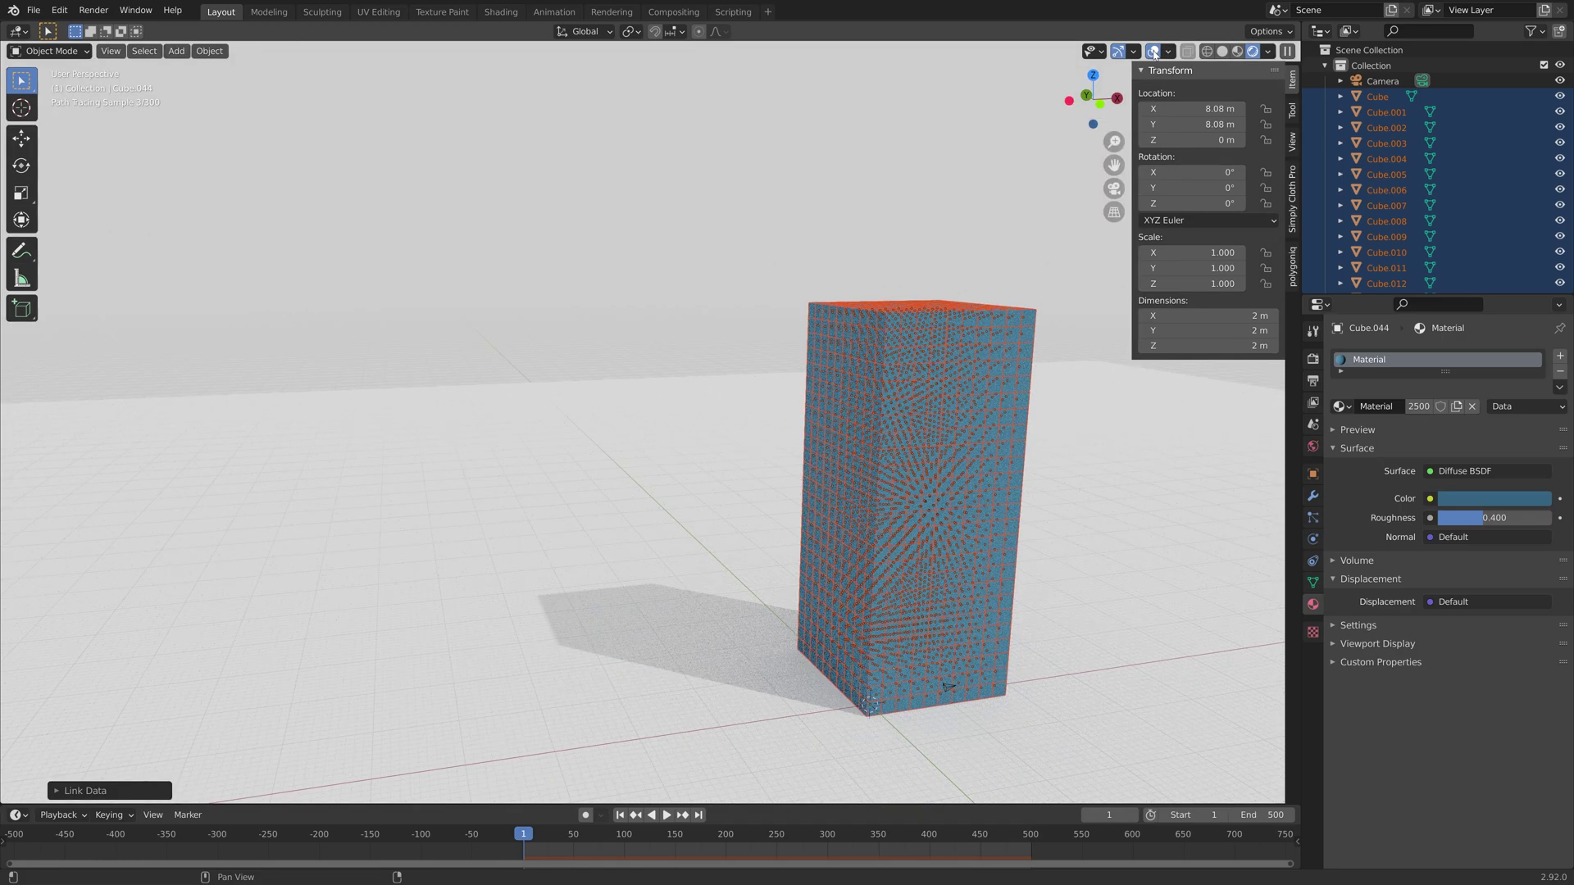
pyautogui.click(1152, 51)
pyautogui.moveTo(1059, 552); pyautogui.dragTo(959, 574, button='middle')
pyautogui.scroll(-4, 976, 566)
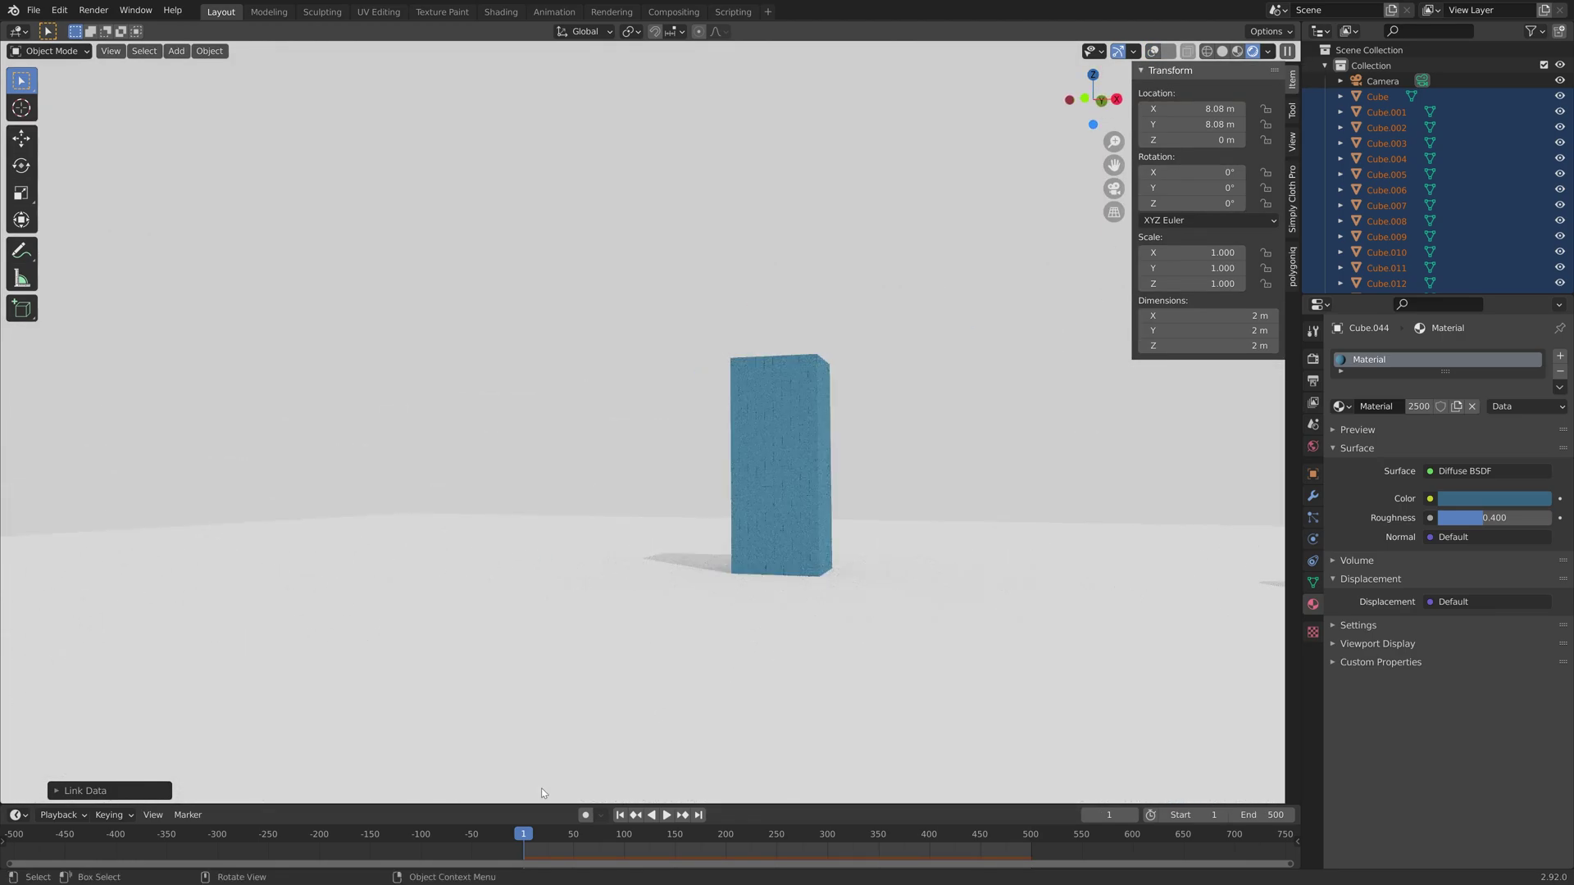
# - Go to frame 104 and give the sphere a new material with a Glossy BSDF surface
pyautogui.moveTo(528, 833); pyautogui.dragTo(628, 833)
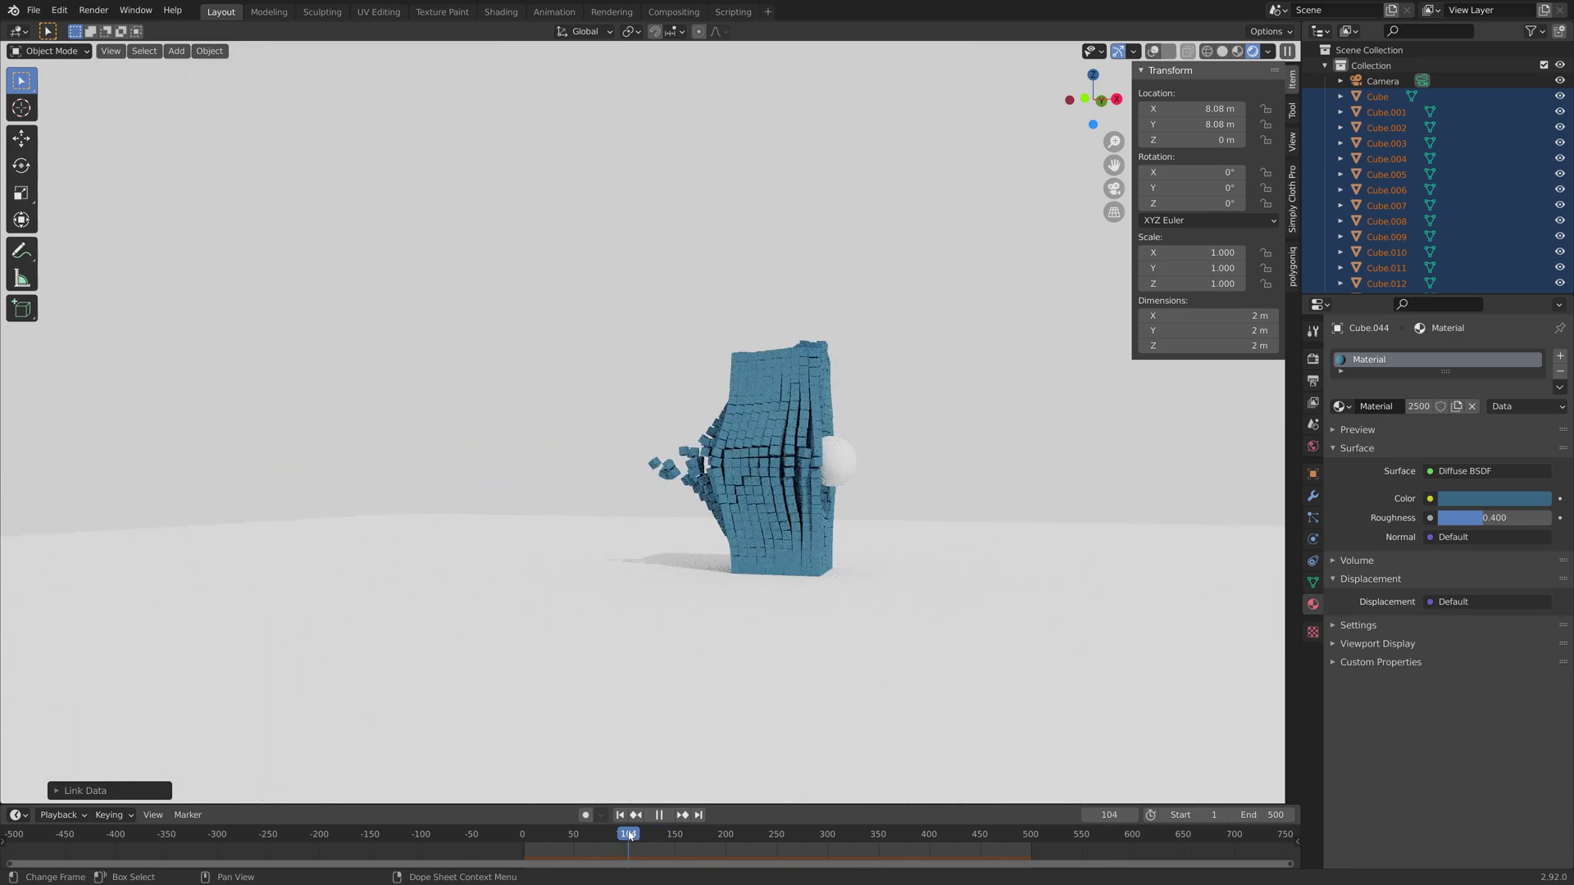
pyautogui.click(852, 460)
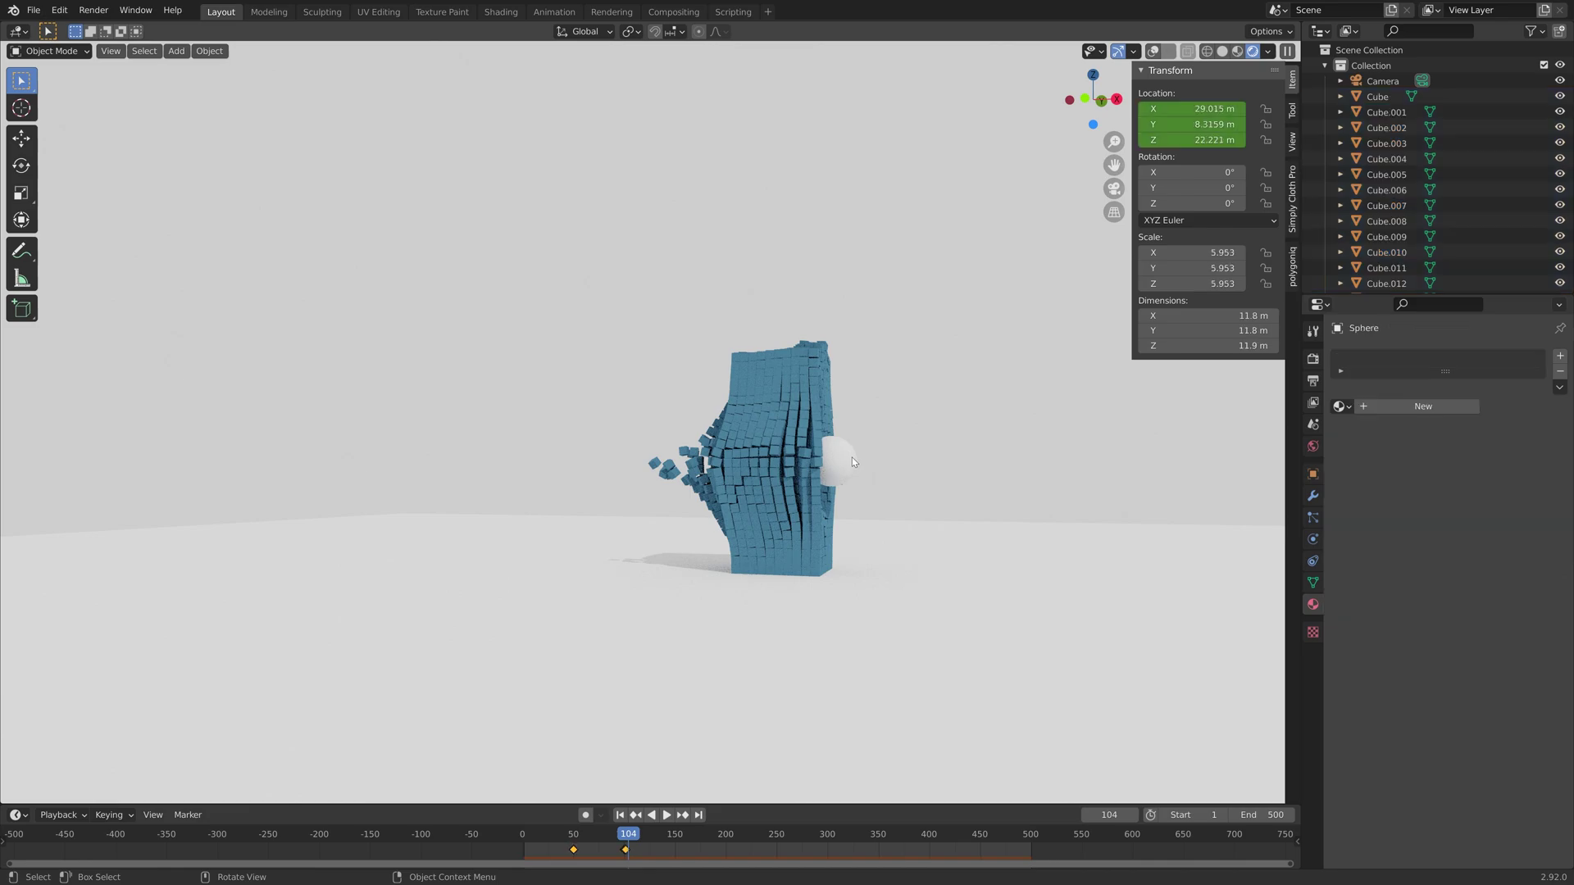
pyautogui.click(1394, 408)
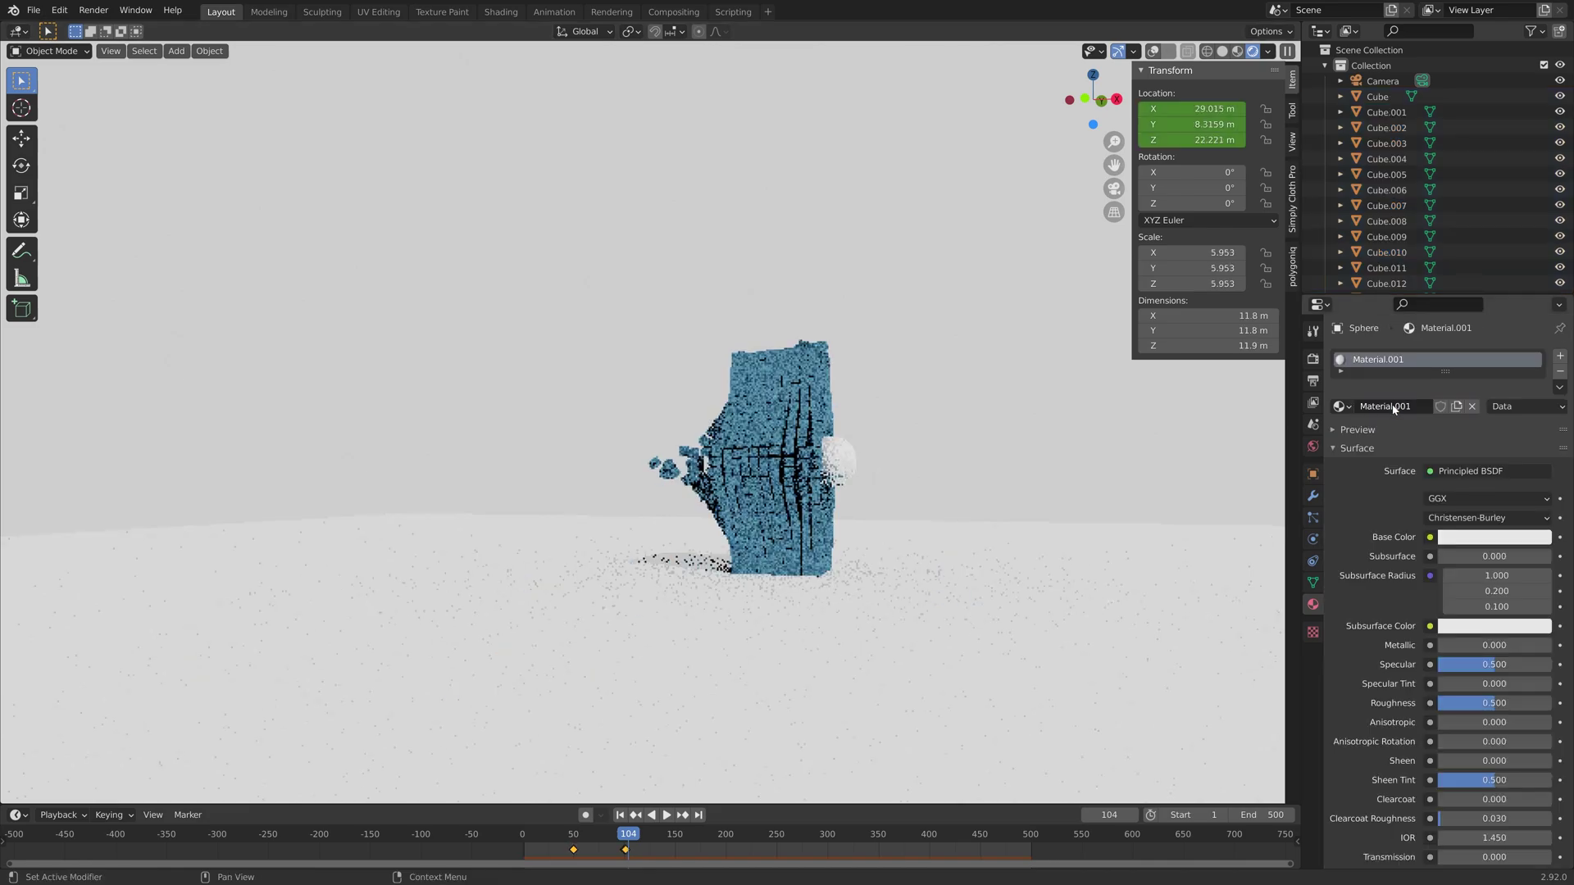
pyautogui.click(1460, 473)
pyautogui.click(1375, 605)
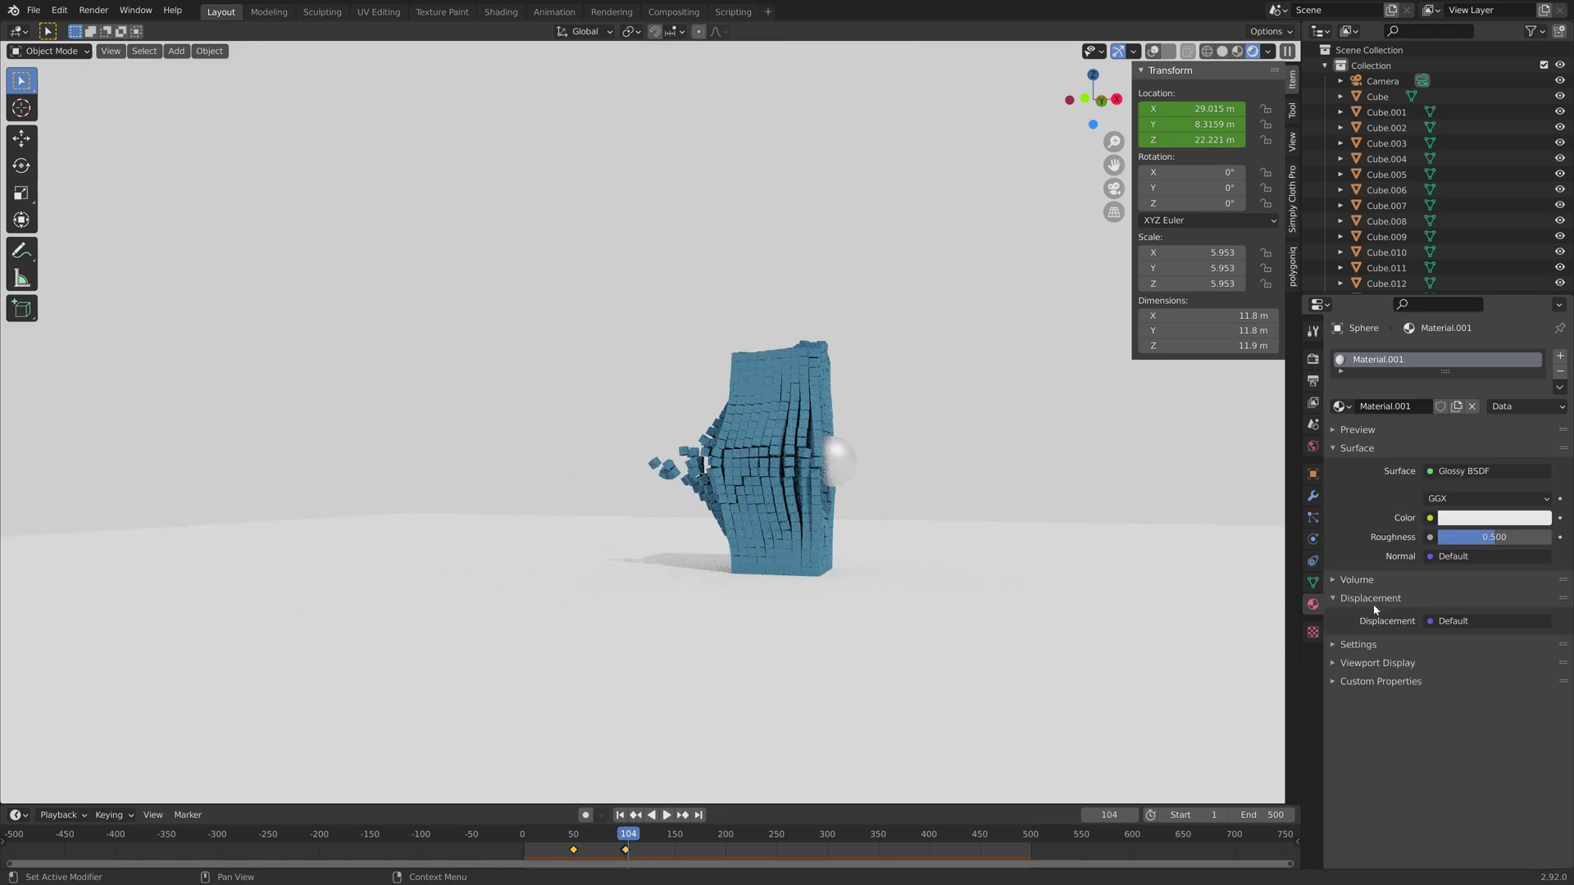
# - Set the sphere material's roughness to 0.554 and its color to black
pyautogui.moveTo(1492, 537); pyautogui.dragTo(1498, 537)
pyautogui.click(1494, 518)
pyautogui.click(1464, 358)
pyautogui.moveTo(1464, 358); pyautogui.dragTo(1474, 351)
pyautogui.scroll(-8, 1474, 351)
pyautogui.scroll(6, 819, 500)
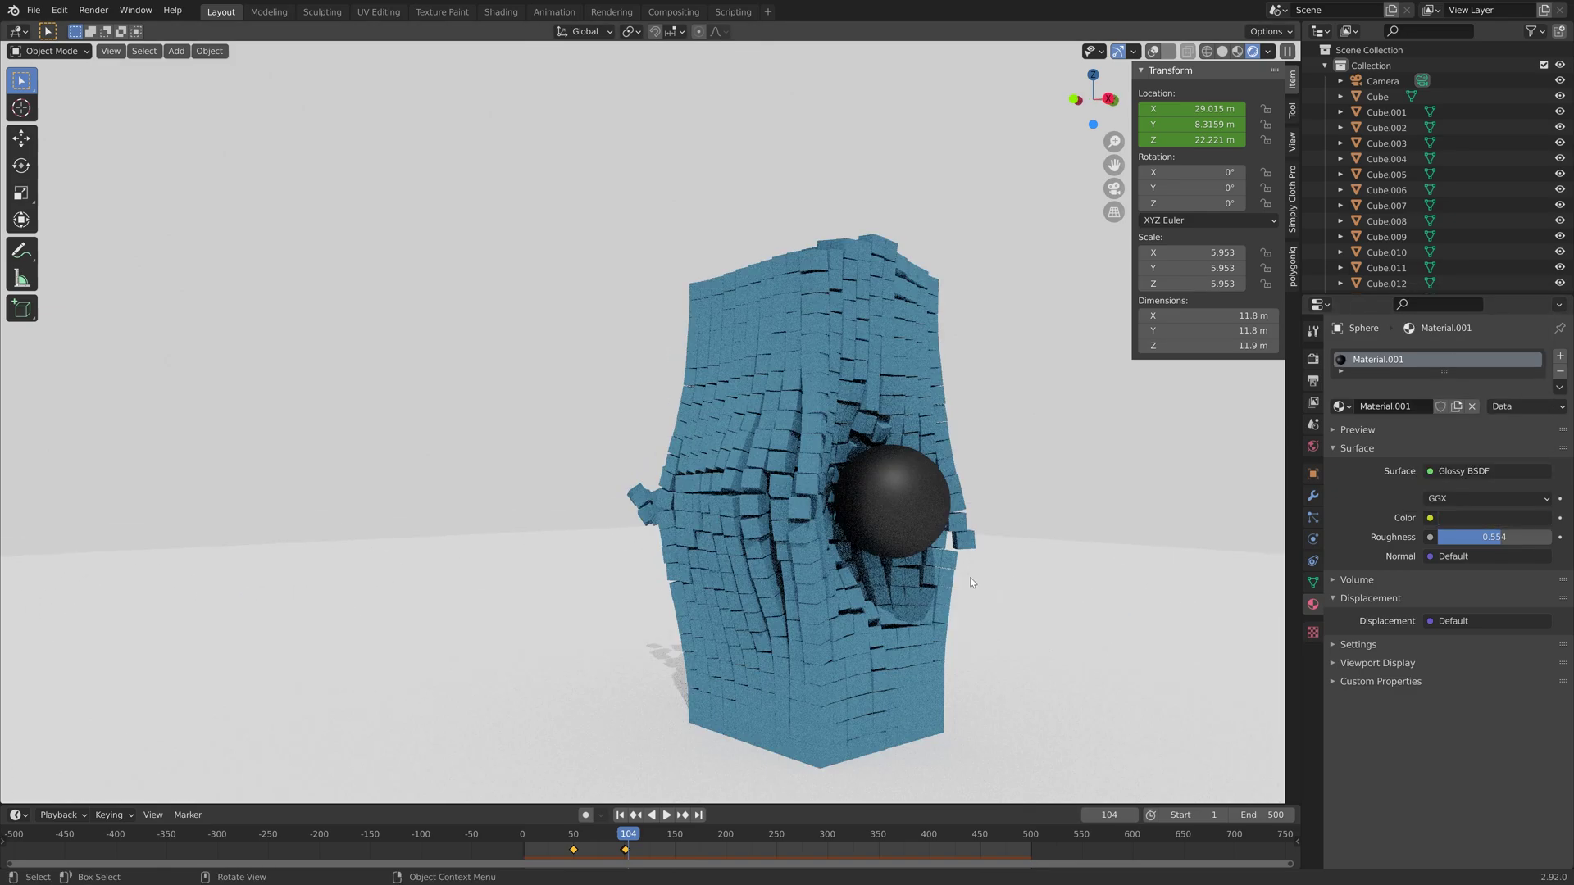
# - Change the sphere material's color to bright red and its roughness to 0.550, checking it at frames 118 and 81
pyautogui.click(642, 834)
pyautogui.moveTo(1500, 536)
pyautogui.mouseDown()
pyautogui.moveTo(1521, 537)
pyautogui.moveTo(1481, 537)
pyautogui.mouseUp()
pyautogui.click(1492, 517)
pyautogui.moveTo(1538, 406); pyautogui.dragTo(1538, 299)
pyautogui.click(1469, 400)
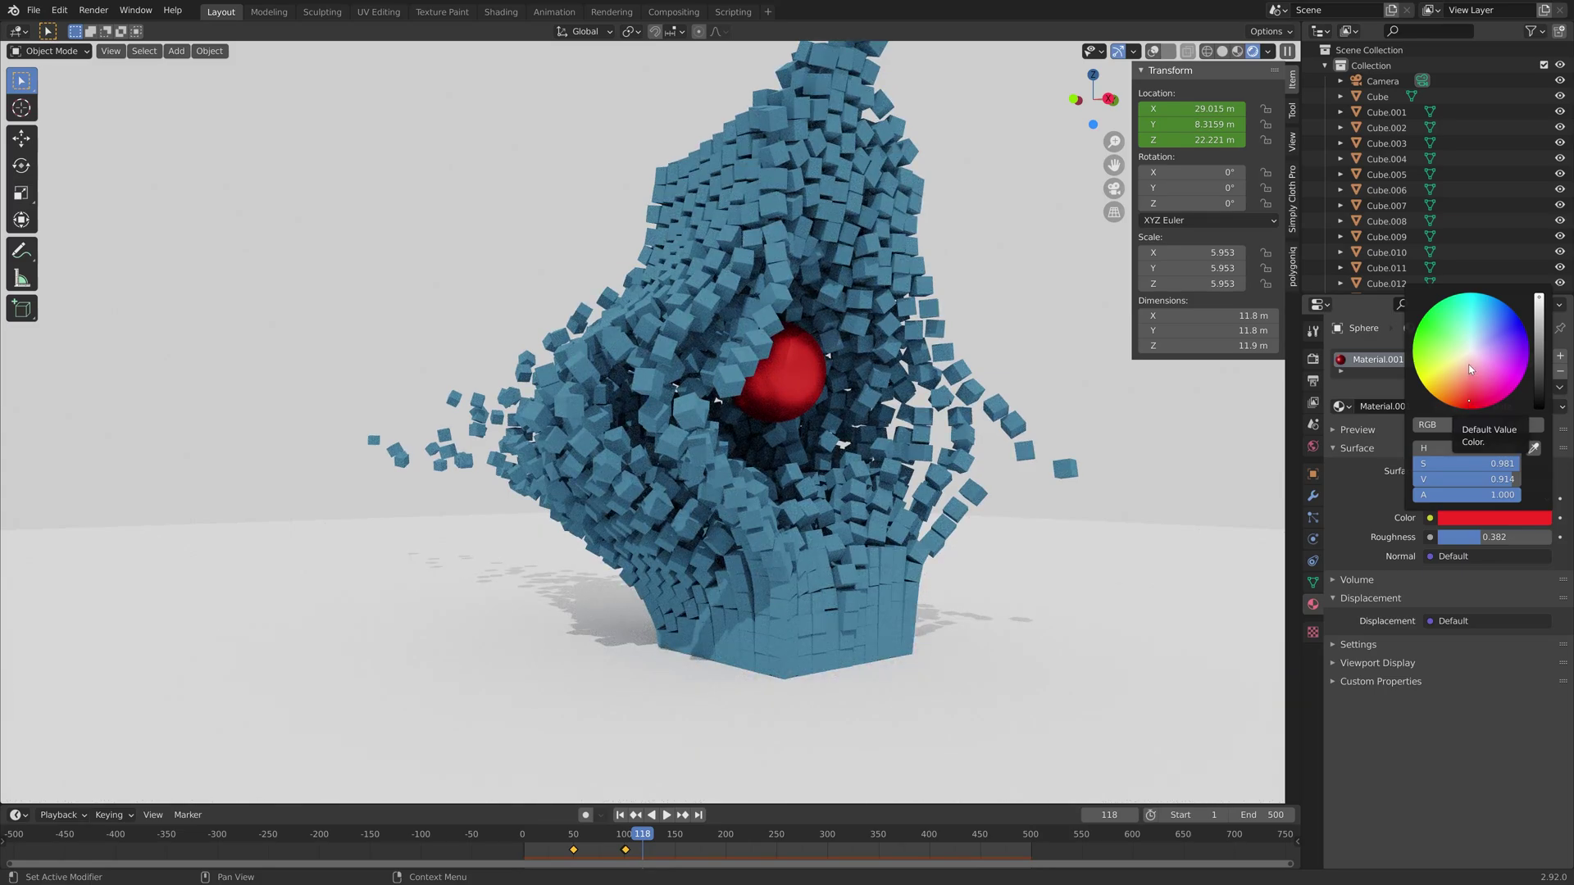
pyautogui.moveTo(642, 833); pyautogui.dragTo(604, 834)
pyautogui.moveTo(1482, 537); pyautogui.dragTo(1500, 536)
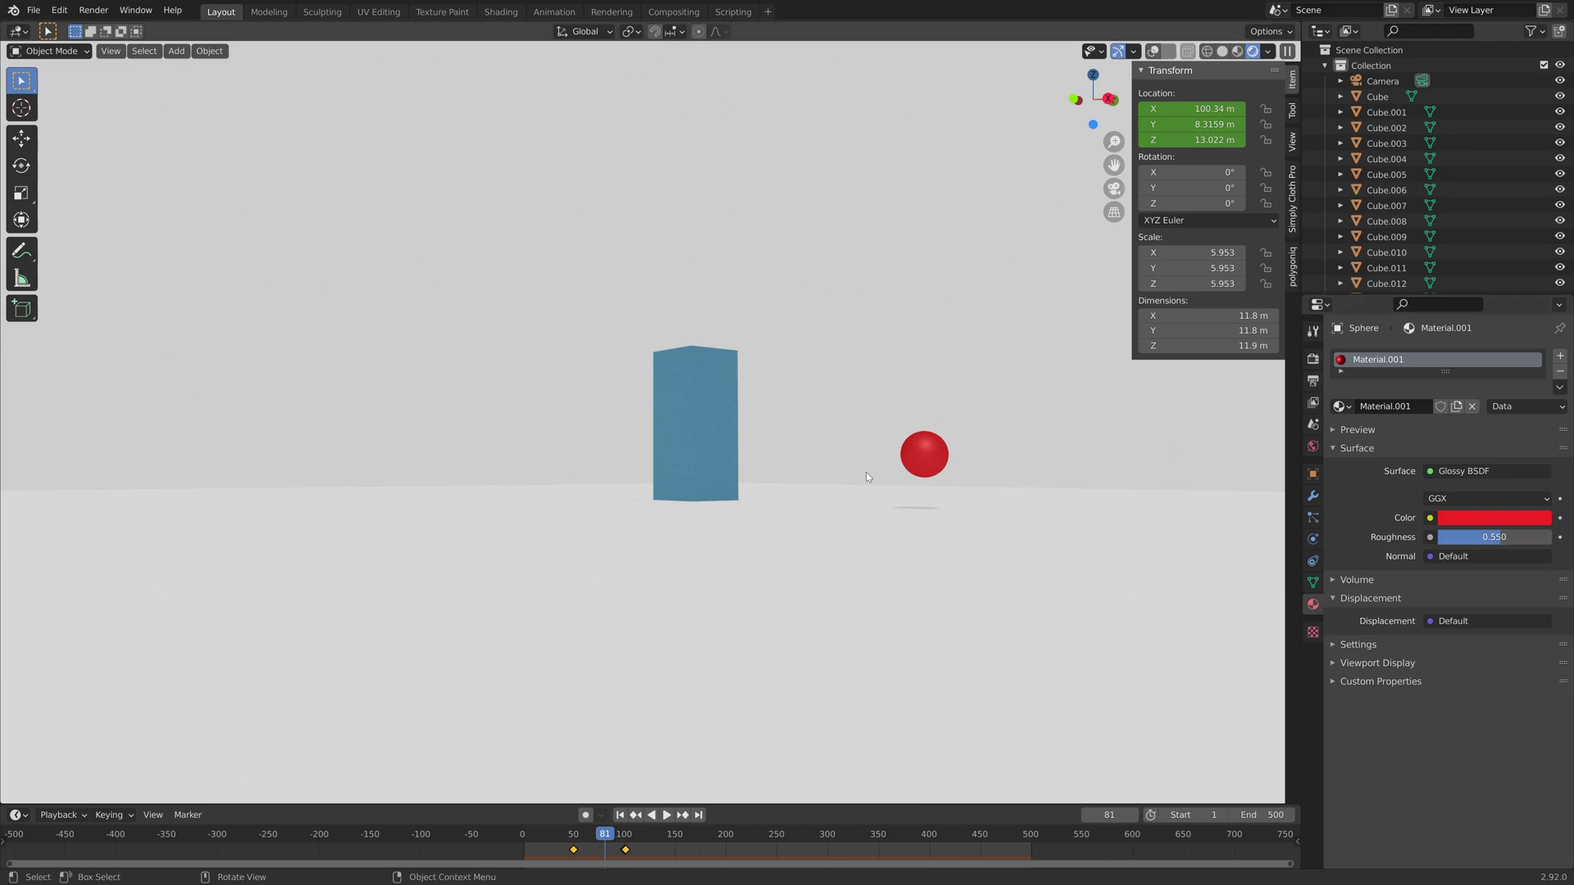
# - Save the scene as tut5.blend
pyautogui.scroll(1, 866, 472)
pyautogui.scroll(3, 863, 490)
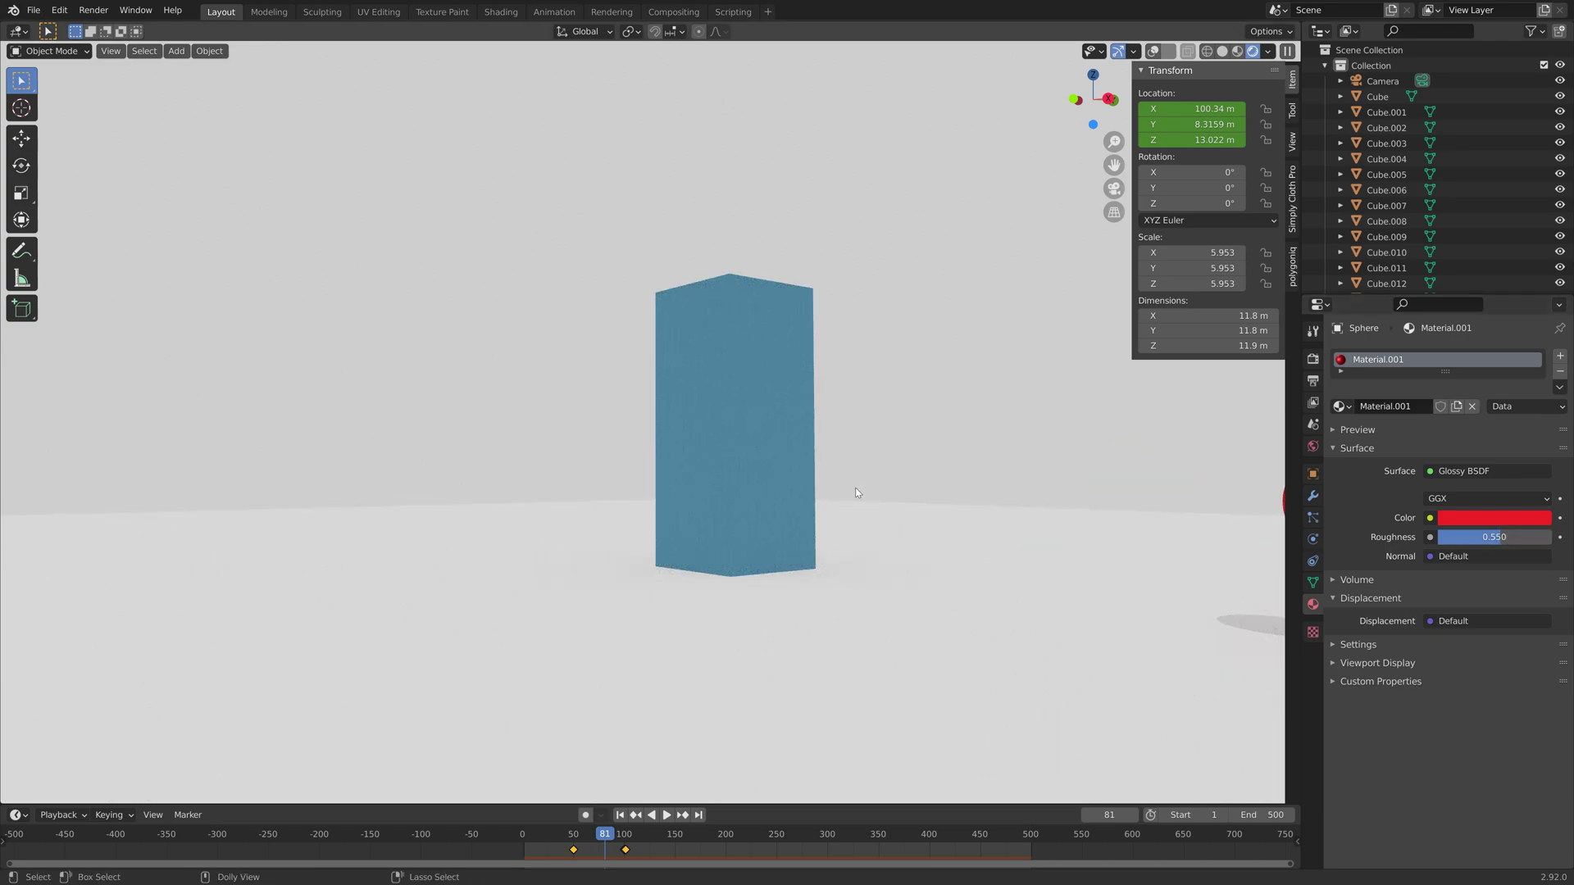
pyautogui.hotkey('ctrl', 'shift', 's')
pyautogui.click(971, 677)
pyautogui.press('Return')
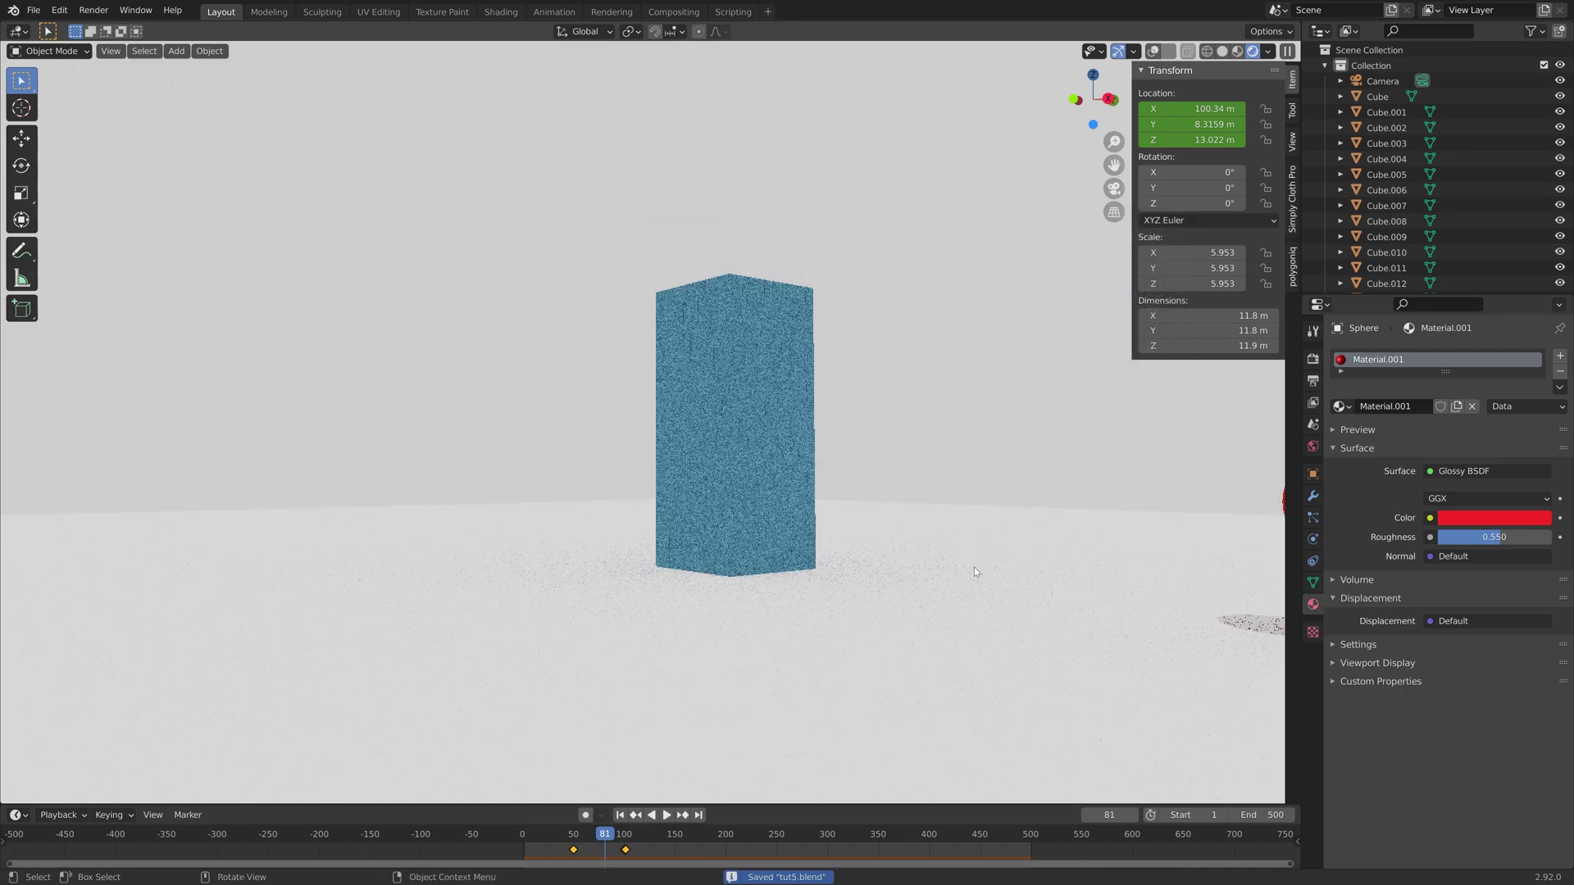
# - Switch the viewport to solid shading and align the camera to the current view of the tower
pyautogui.scroll(2, 922, 542)
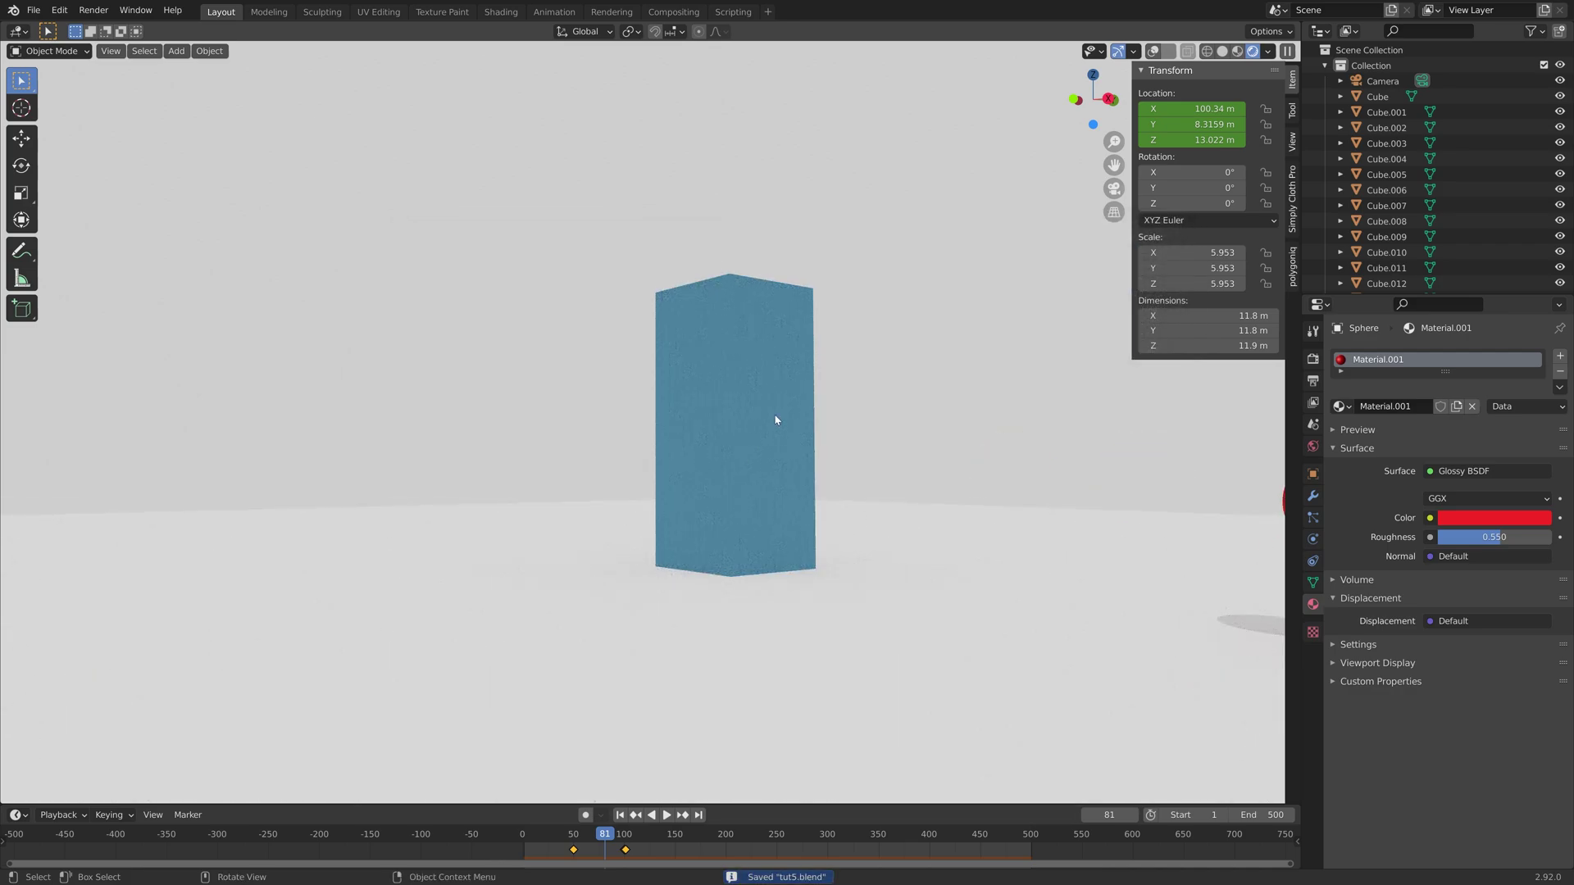
pyautogui.click(1221, 51)
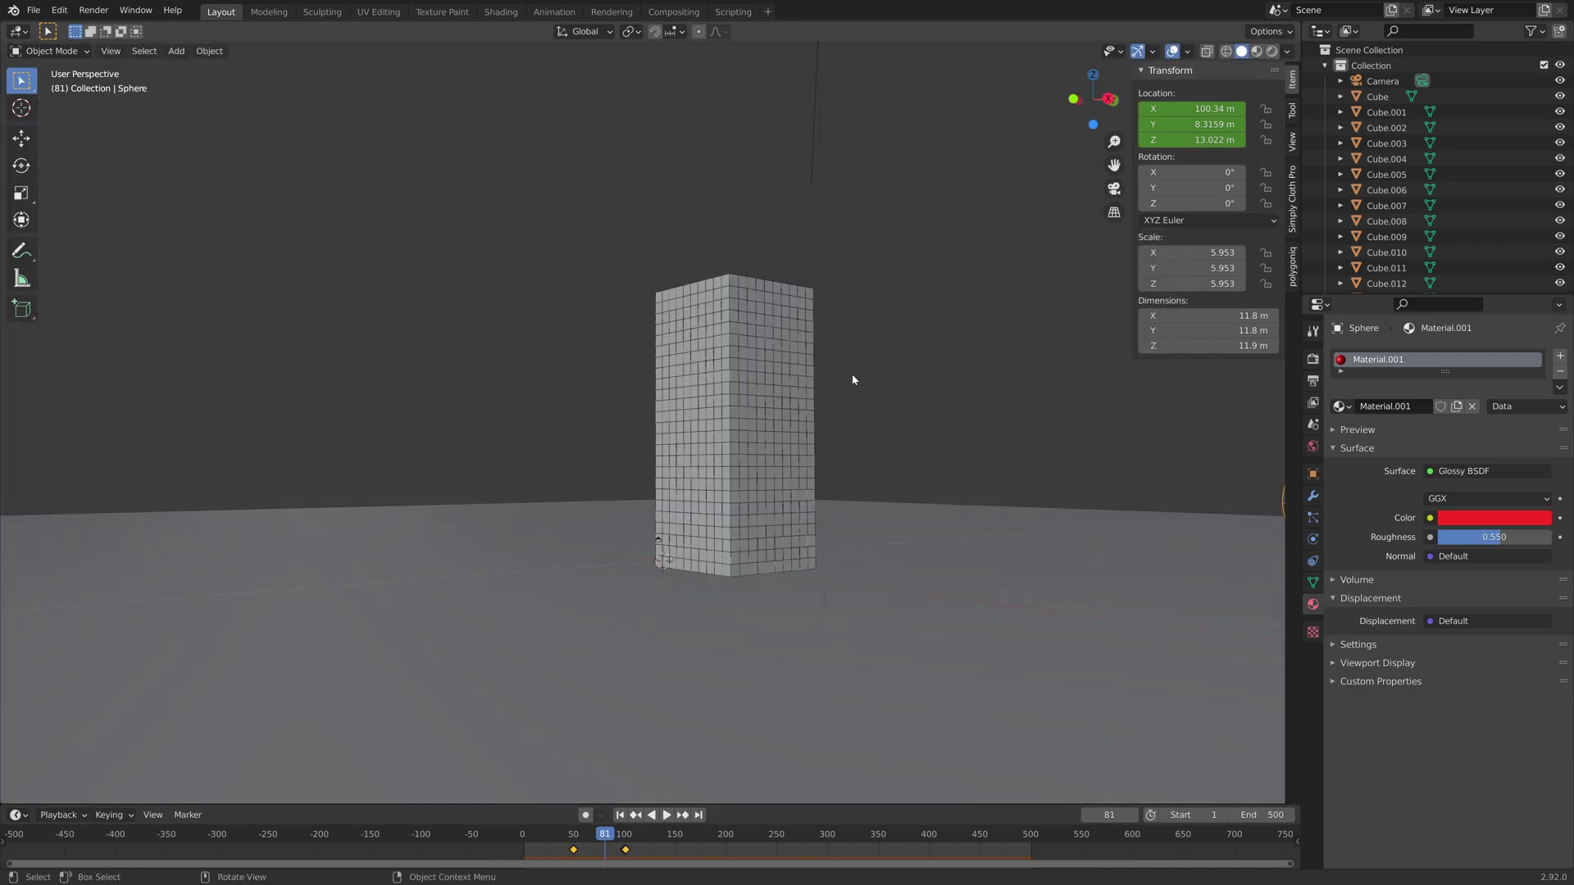
pyautogui.scroll(-2, 807, 397)
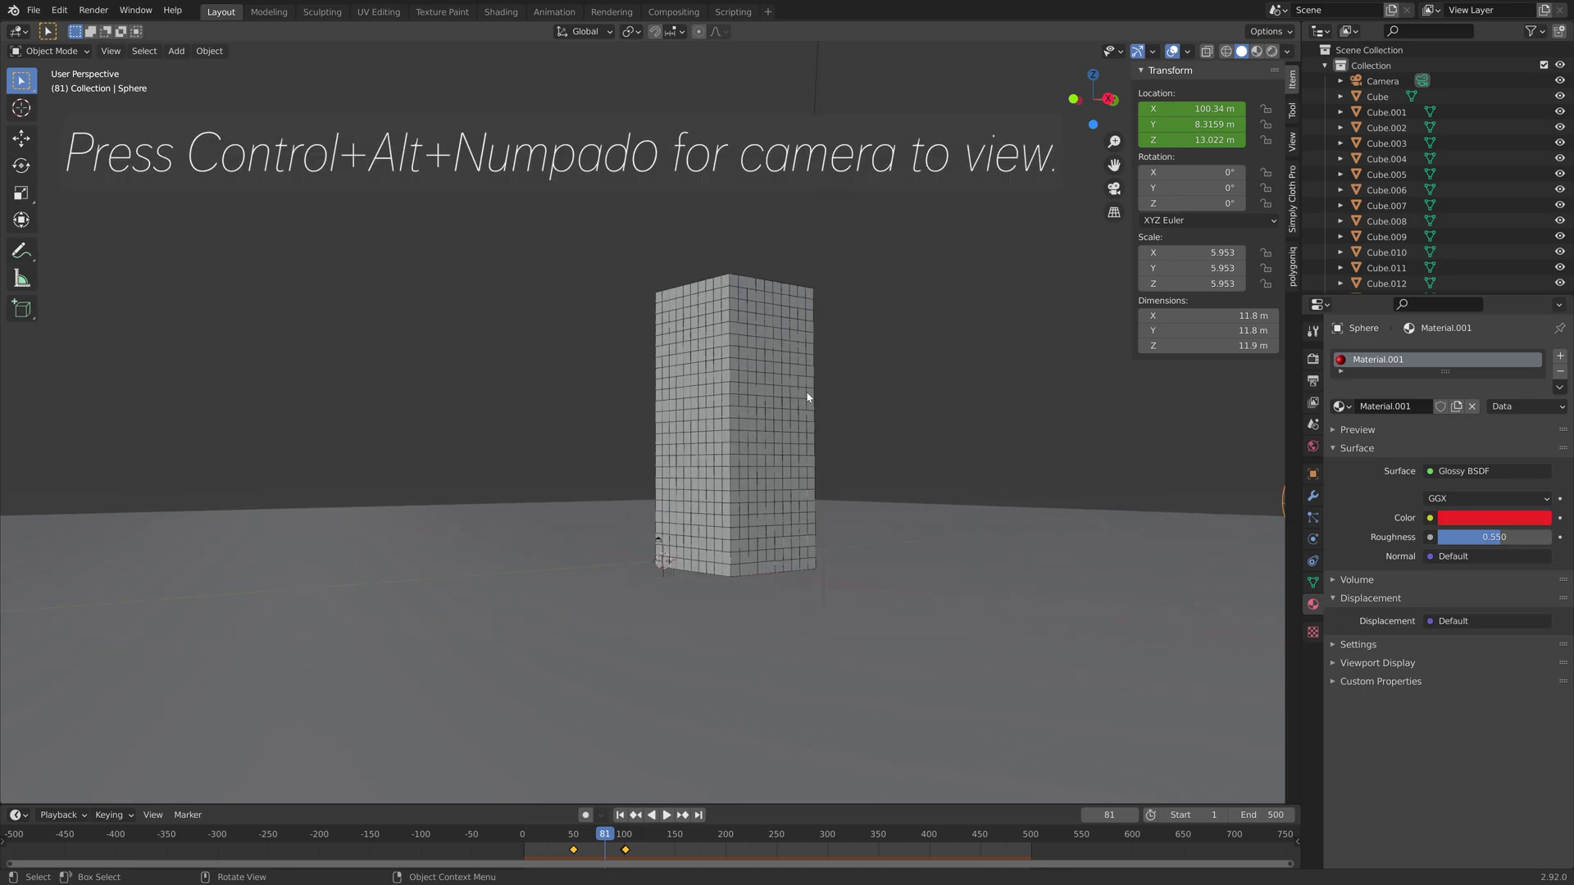
pyautogui.press('ctrl+alt+KP_0')
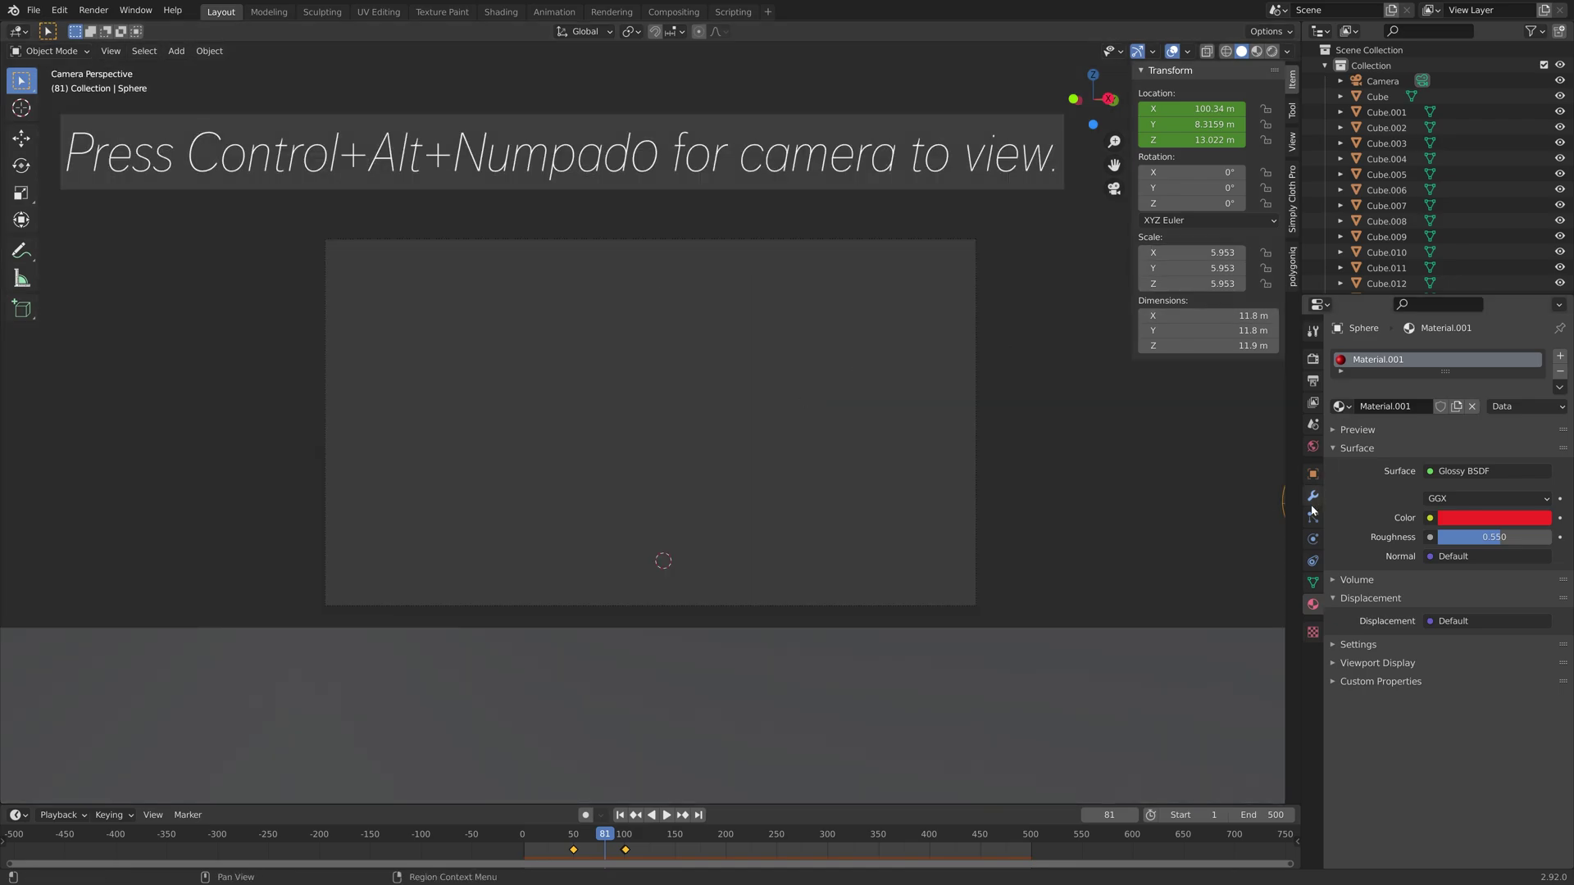
# - Set the camera's clip end distance to 10000 m
pyautogui.click(1382, 80)
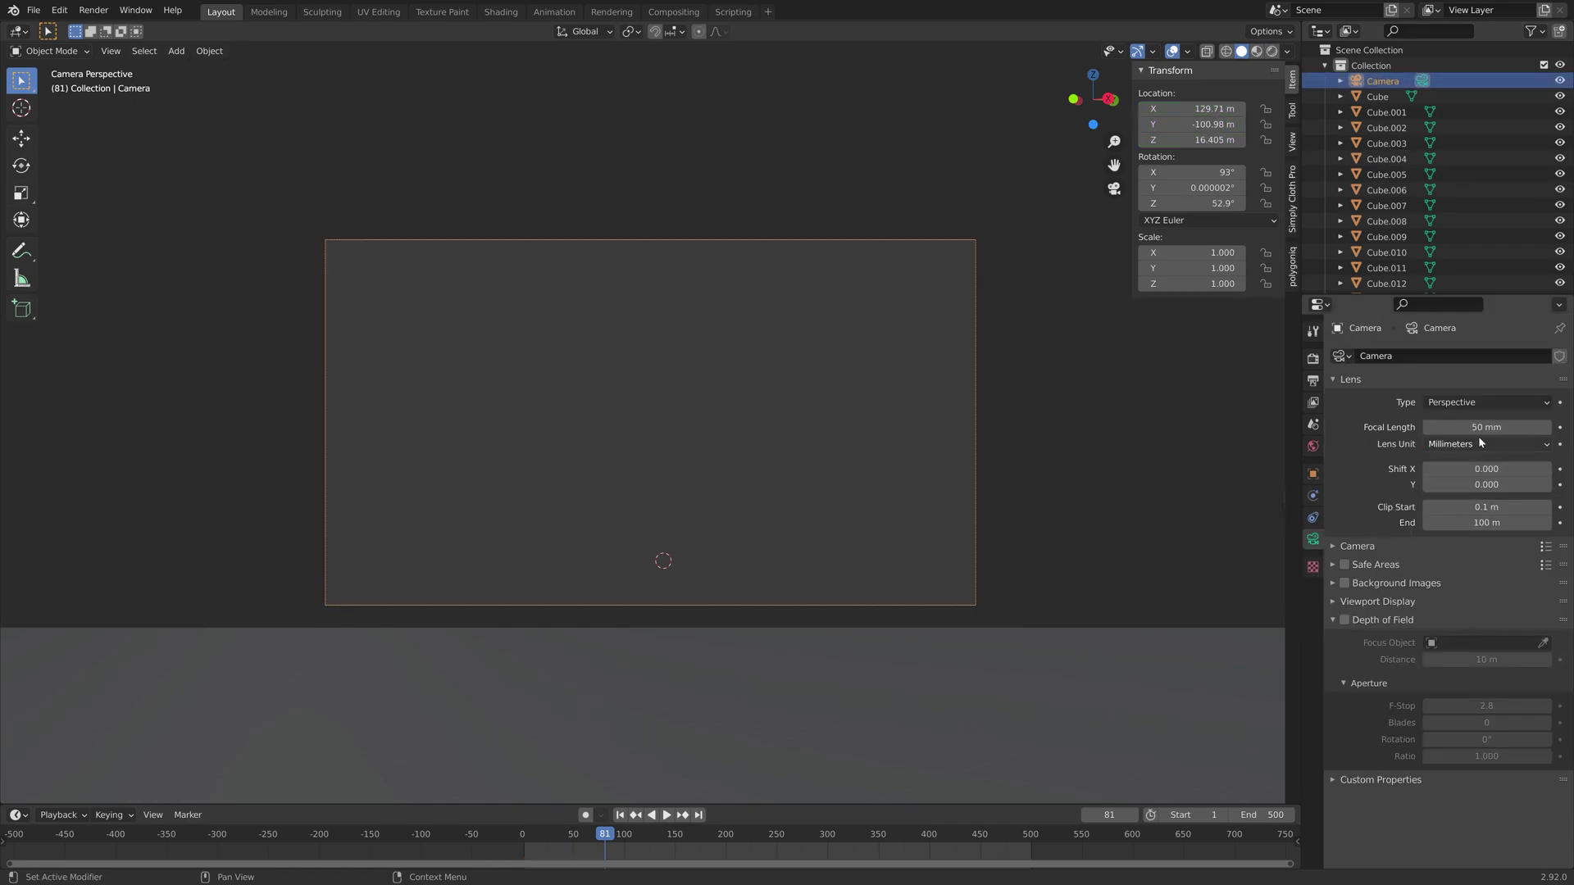
pyautogui.click(1485, 522)
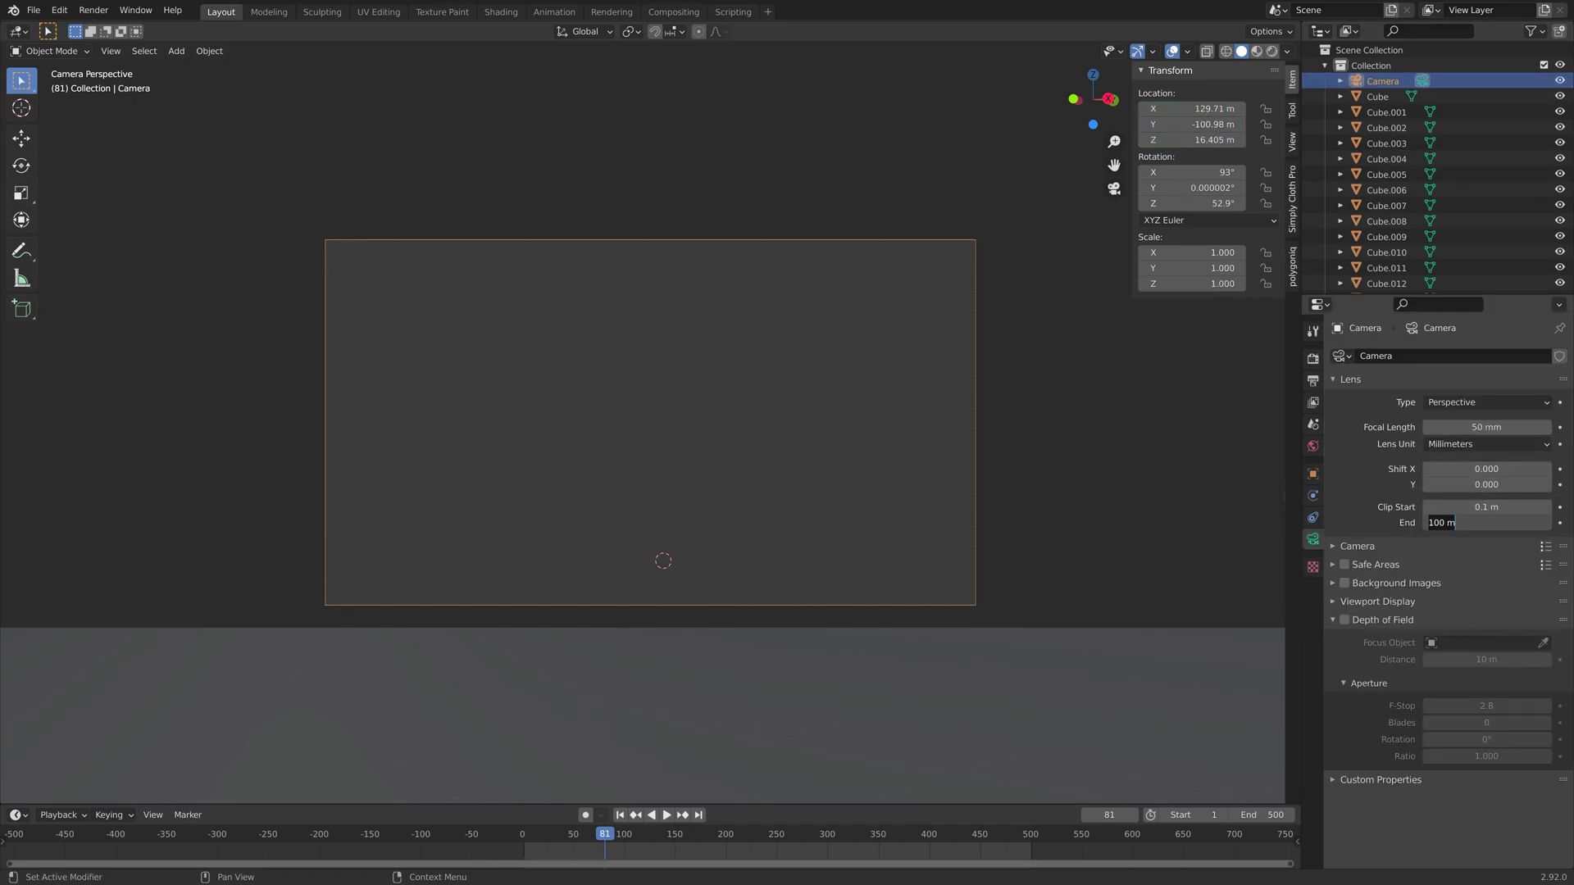
pyautogui.press('Return')
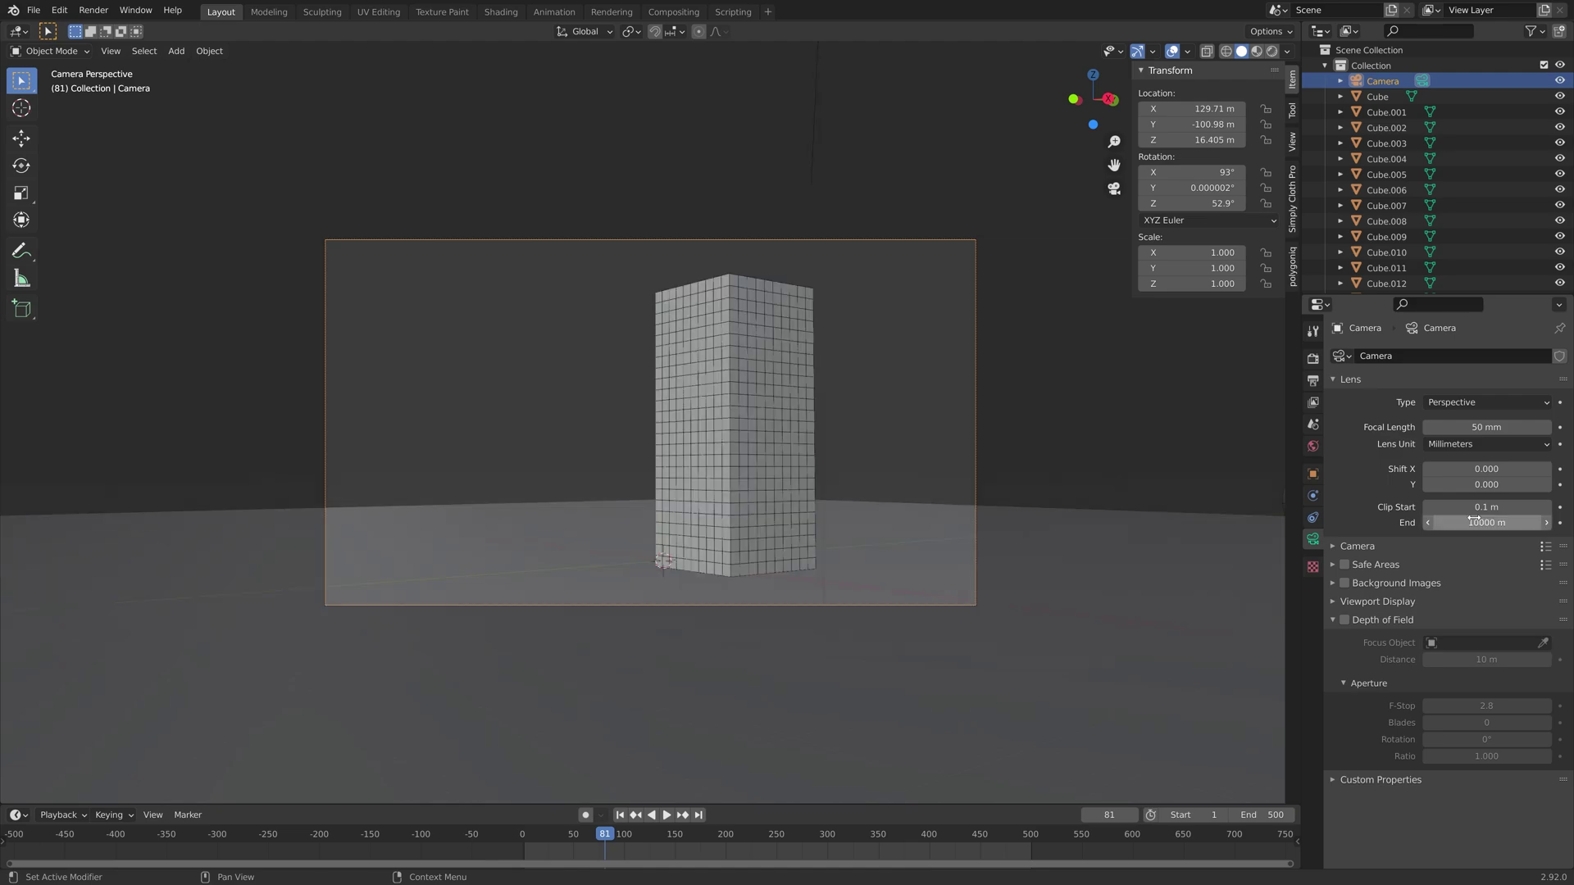
# - Lock the camera to the view and reframe it to hold the tower and its debris, checking the collapse at frames 133 and 358
pyautogui.click(1291, 146)
pyautogui.keyDown('shift'); pyautogui.moveTo(920, 437); pyautogui.dragTo(956, 489, button='middle'); pyautogui.keyUp('shift')
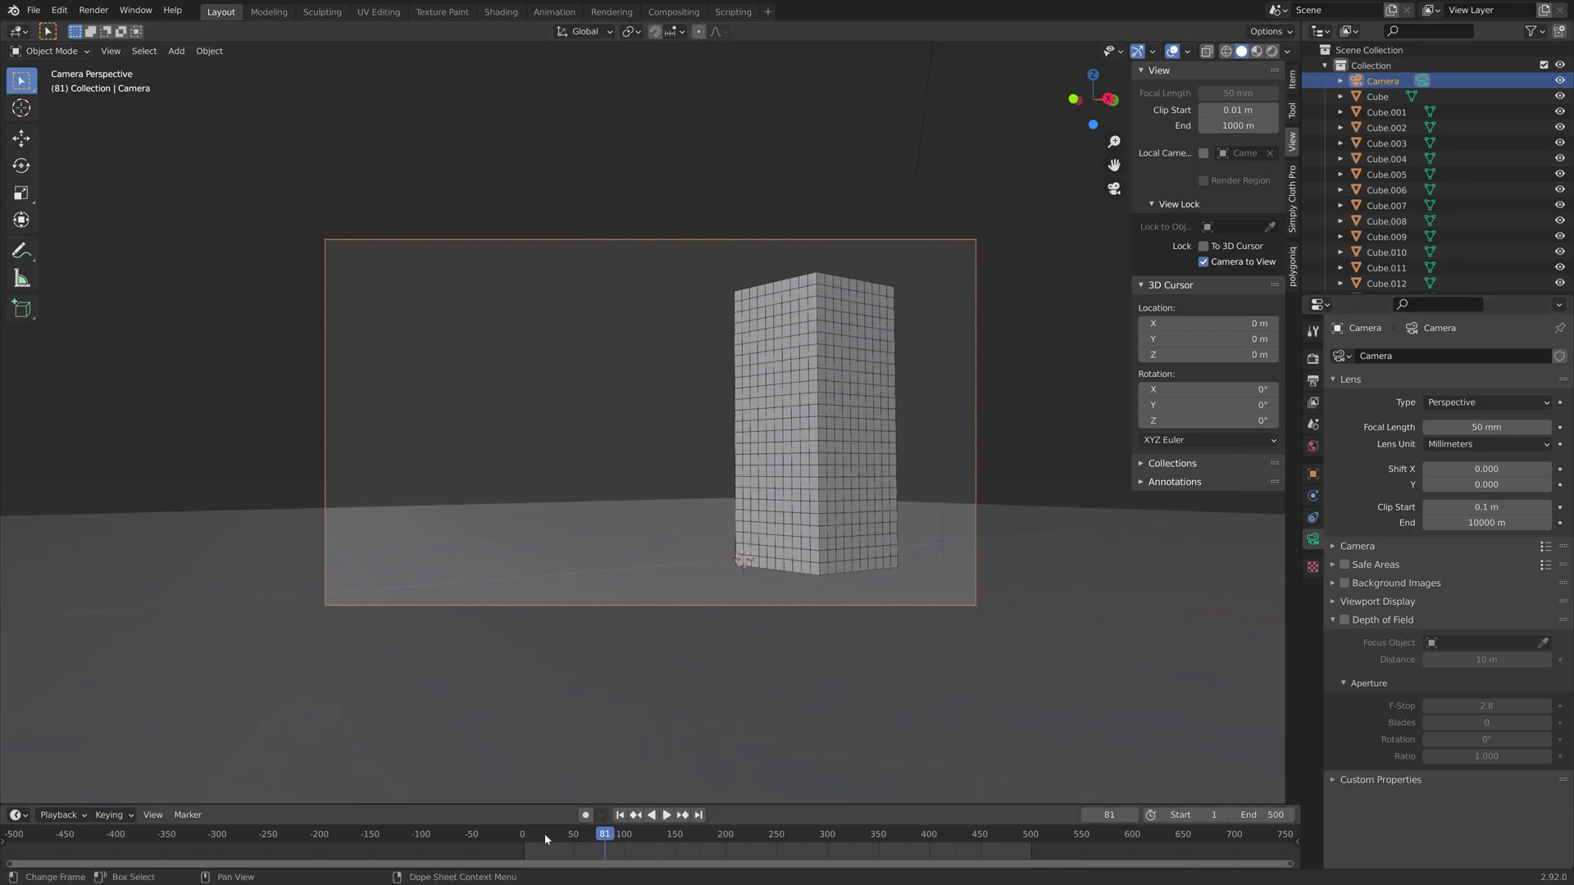
pyautogui.moveTo(591, 833); pyautogui.dragTo(658, 834)
pyautogui.press('space')
pyautogui.keyDown('shift'); pyautogui.moveTo(862, 488); pyautogui.dragTo(824, 526, button='middle'); pyautogui.keyUp('shift')
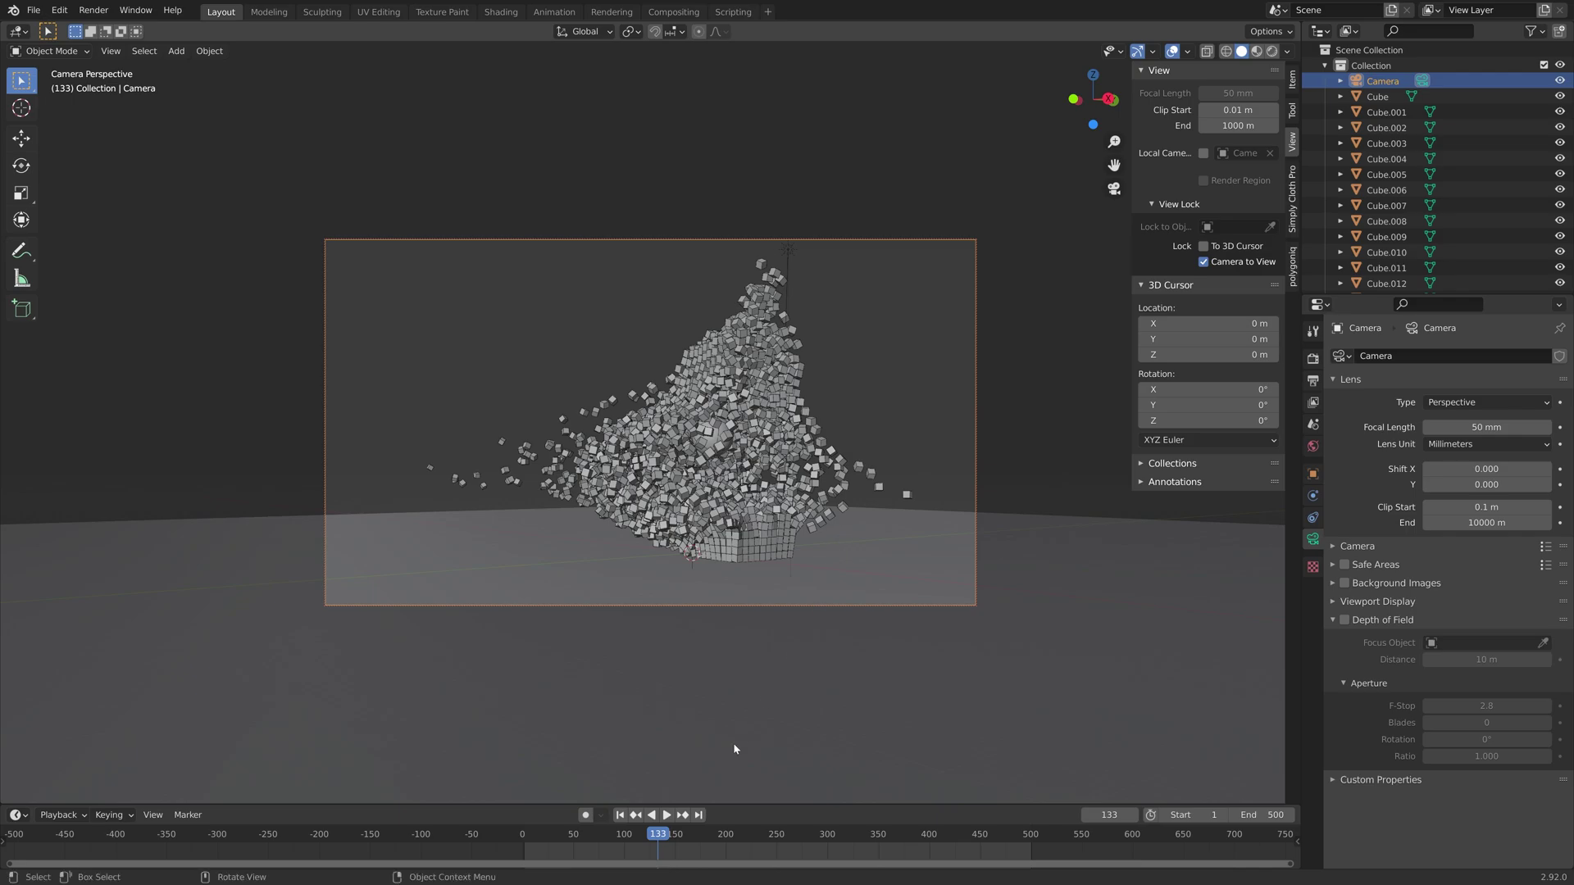
pyautogui.press('space')
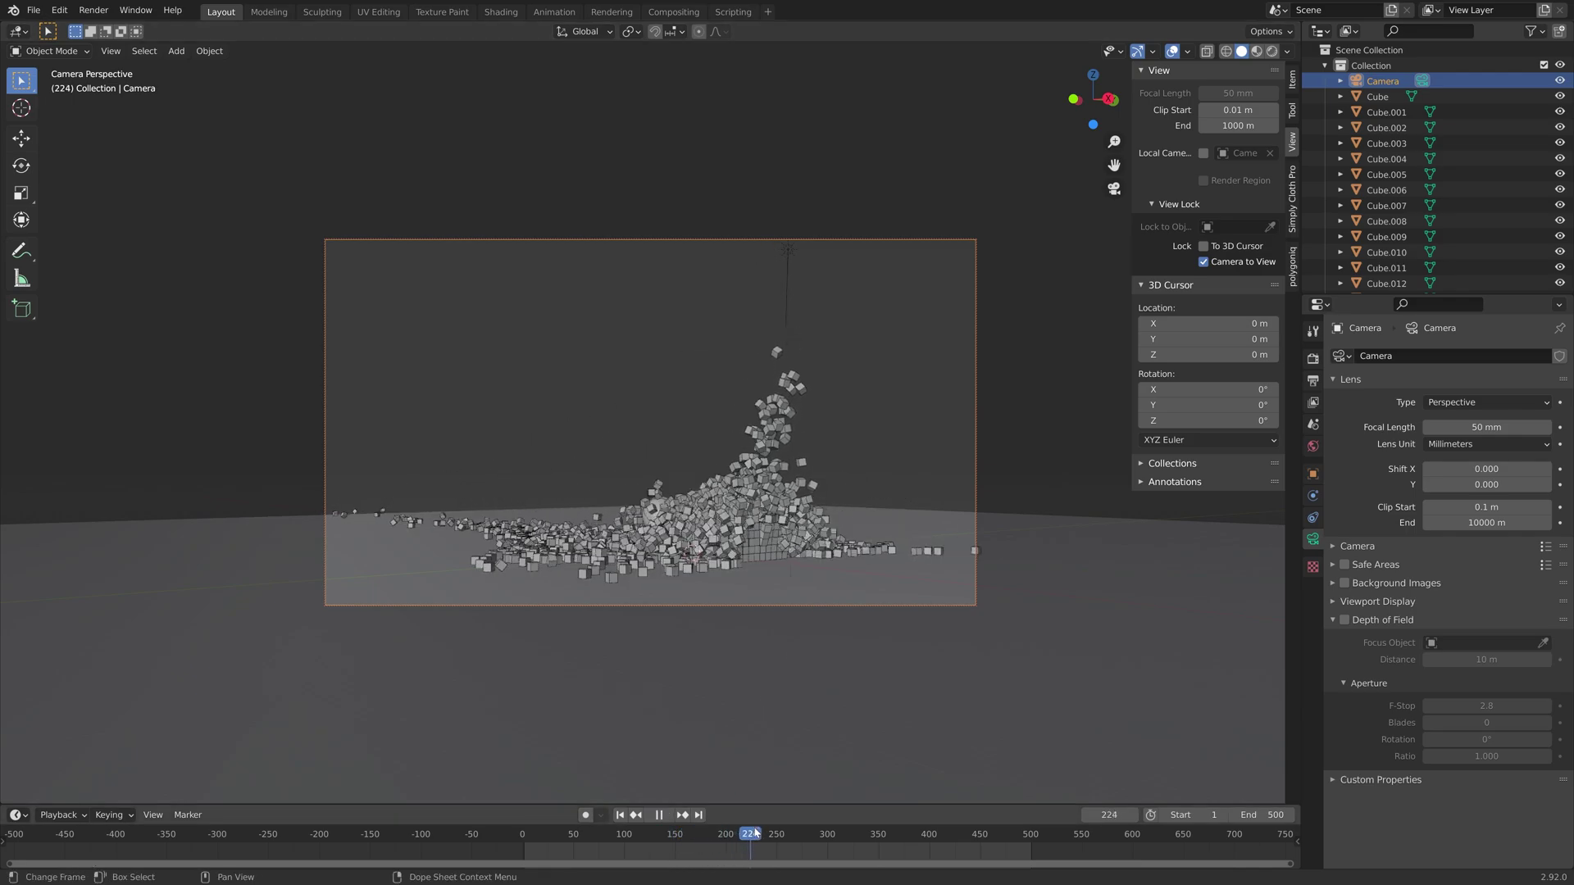
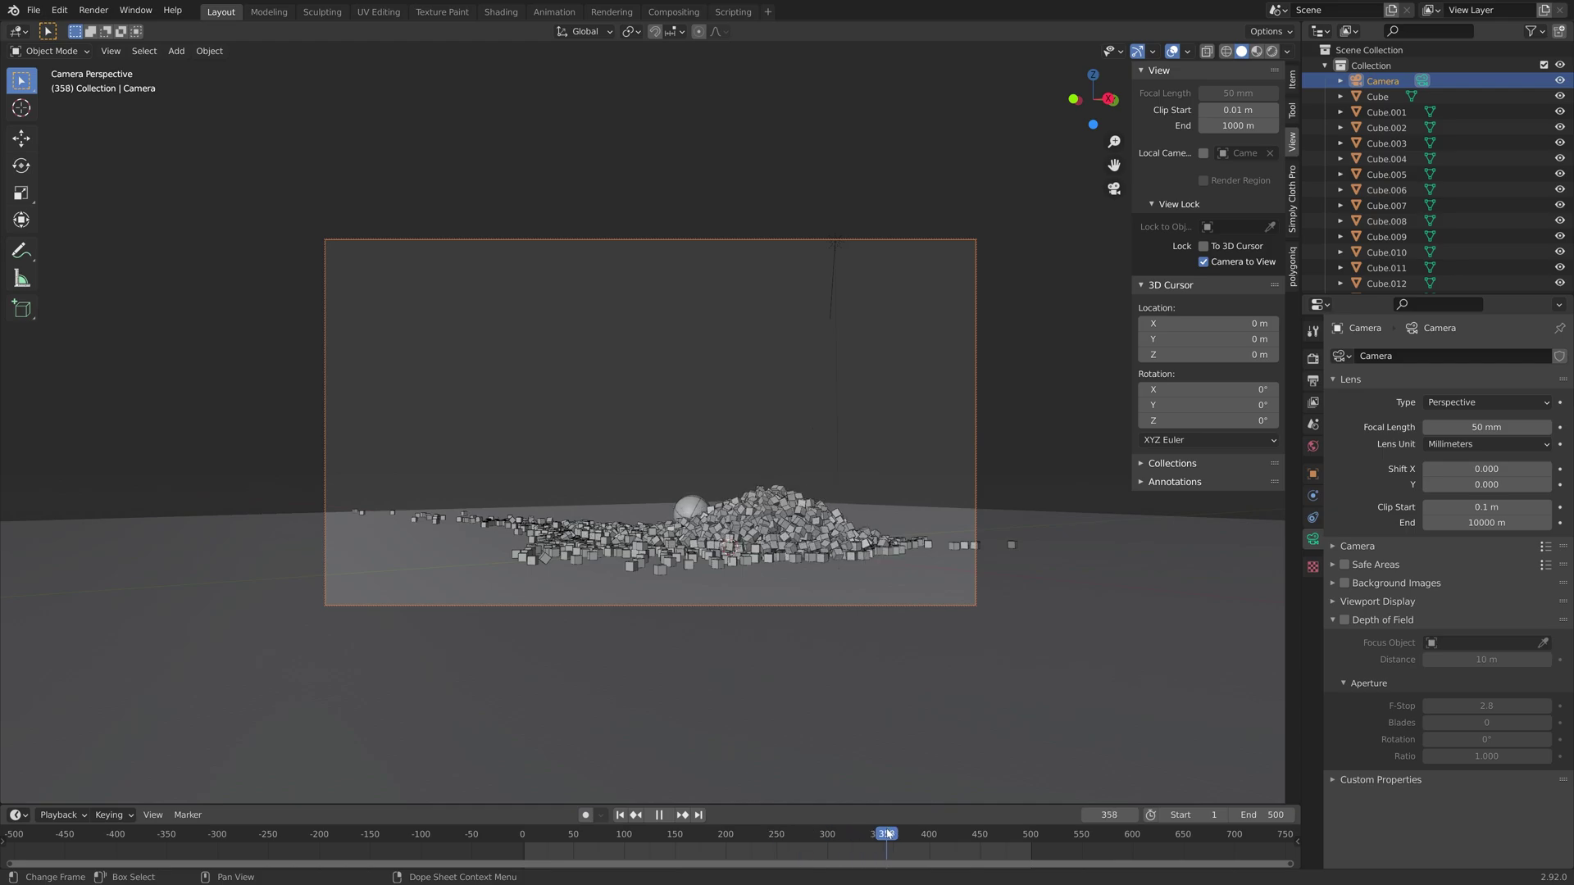
pyautogui.press('space')
# - Preview the scene in rendered shading without overlays and lighten the red of the sphere's material
pyautogui.click(1272, 50)
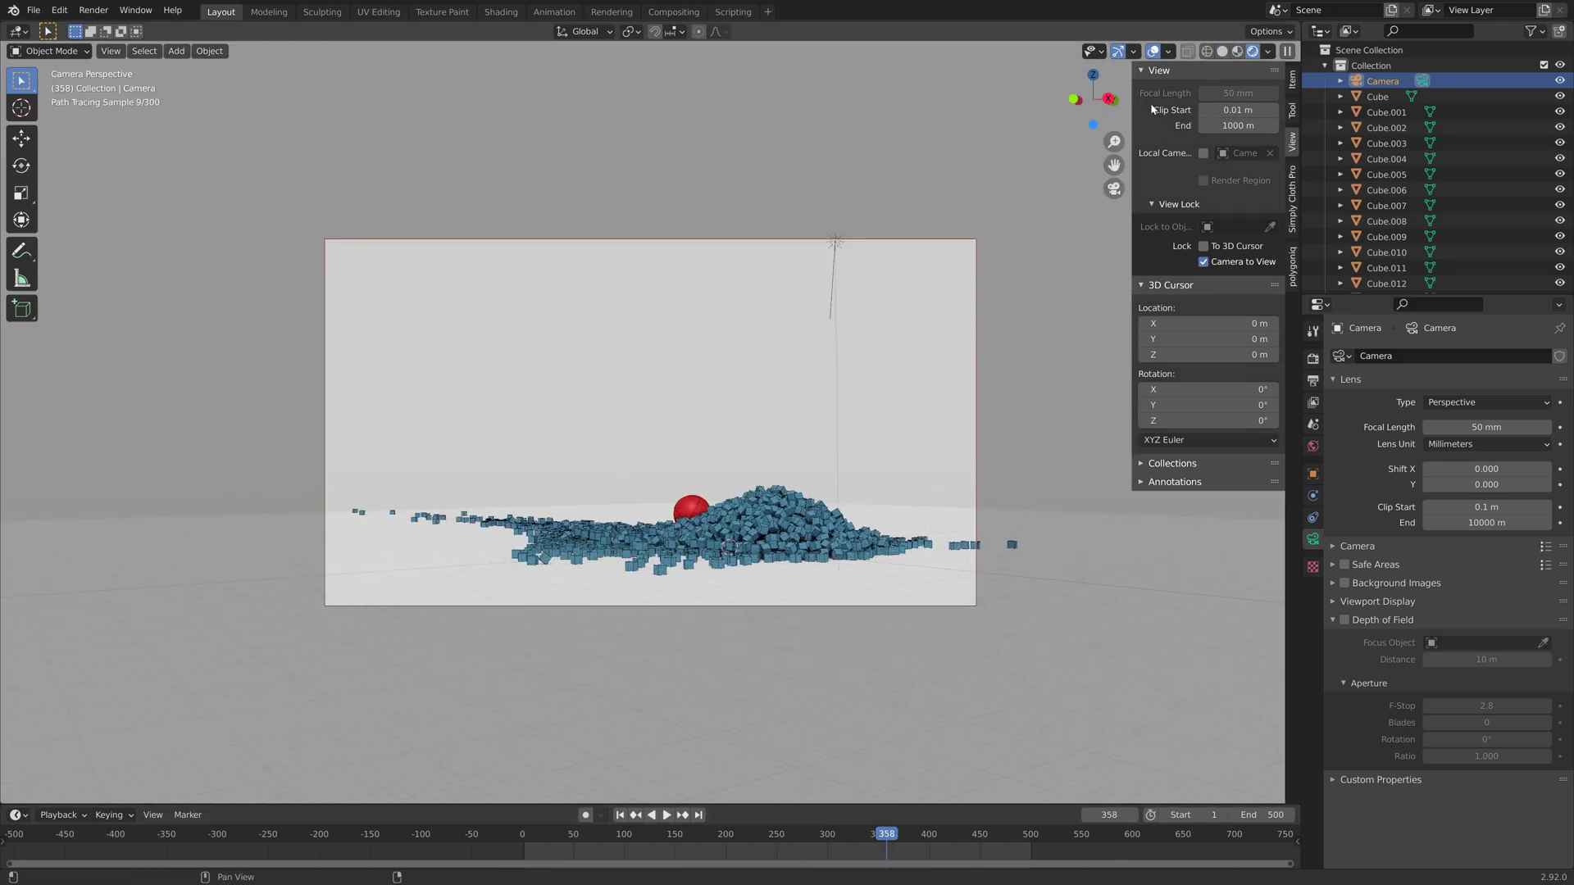
pyautogui.click(1152, 51)
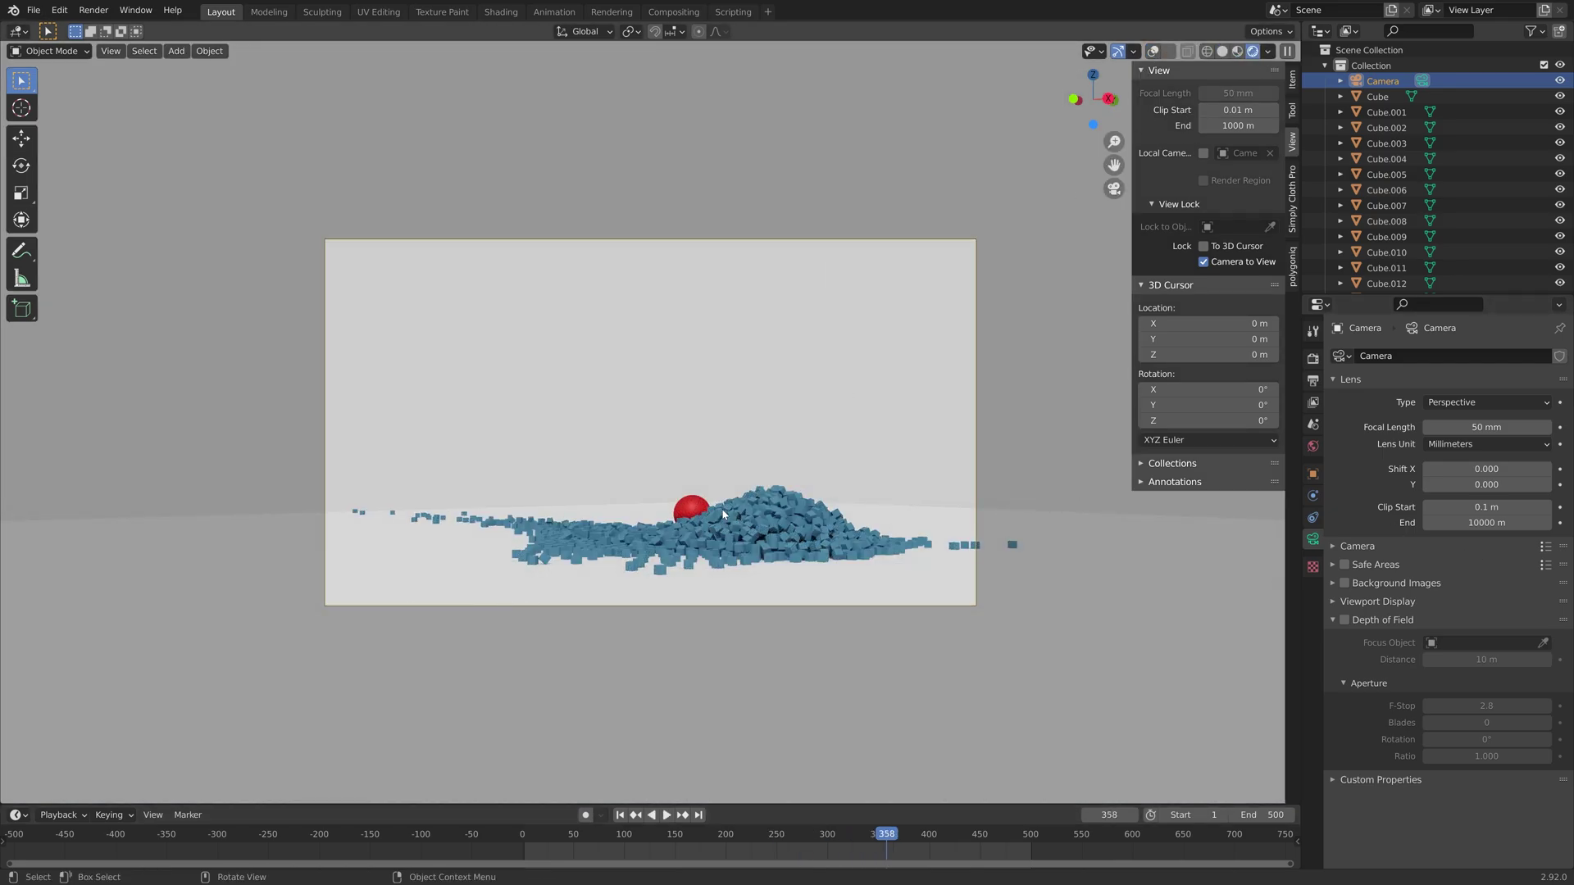
pyautogui.click(691, 508)
pyautogui.click(1493, 518)
pyautogui.click(1471, 389)
pyautogui.moveTo(1472, 390)
pyautogui.mouseDown()
pyautogui.moveTo(1441, 381)
pyautogui.moveTo(1468, 394)
pyautogui.mouseUp()
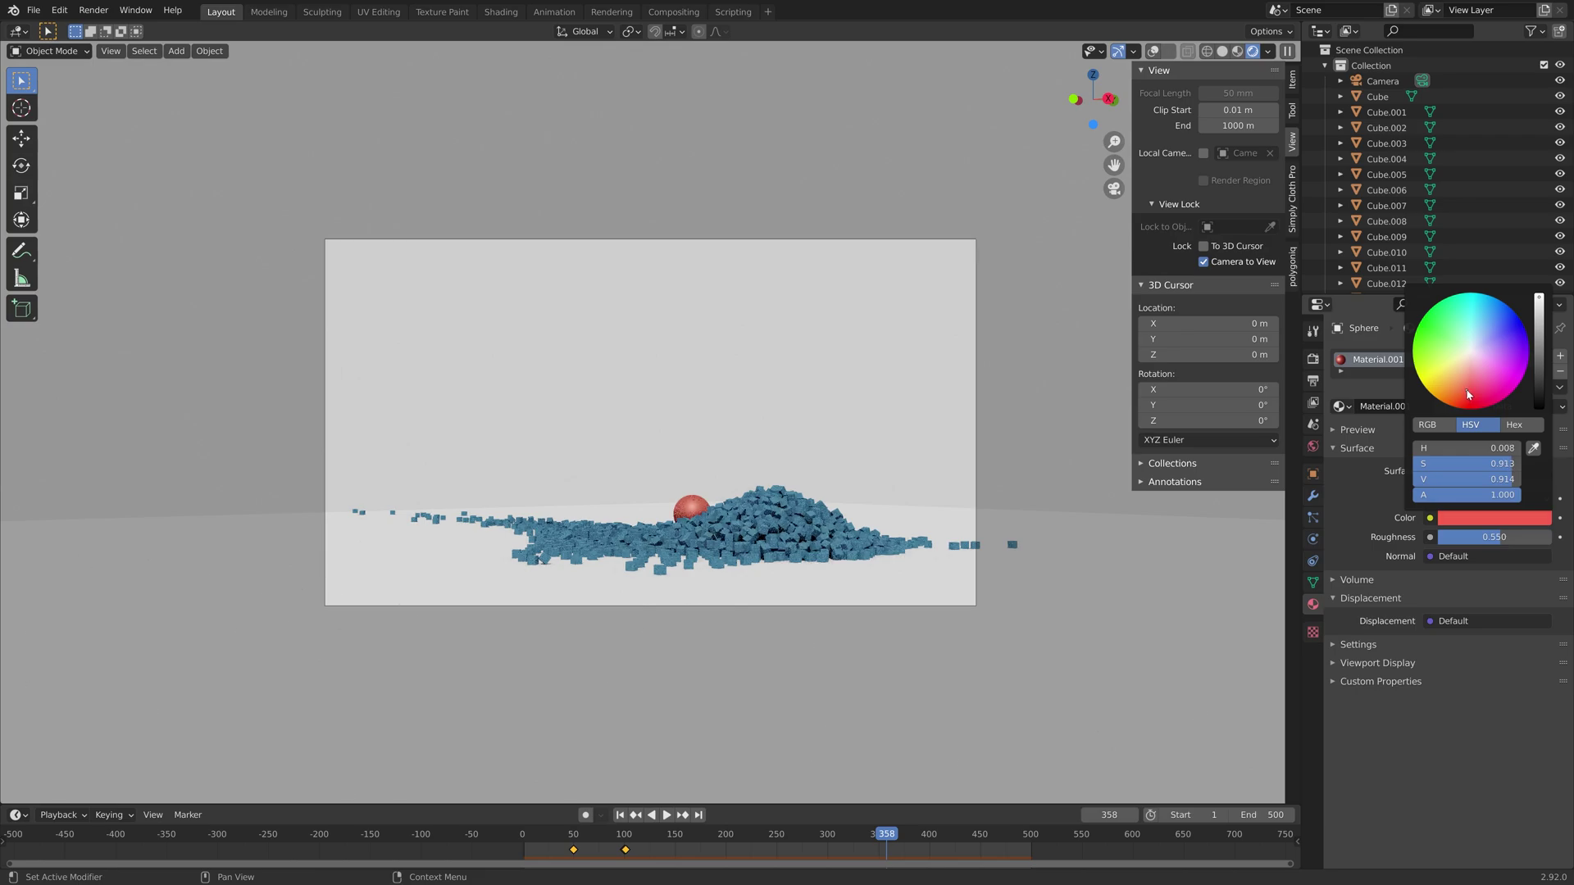
# - Move to frame 449 and set the world background color to white
pyautogui.moveTo(623, 833); pyautogui.dragTo(980, 826)
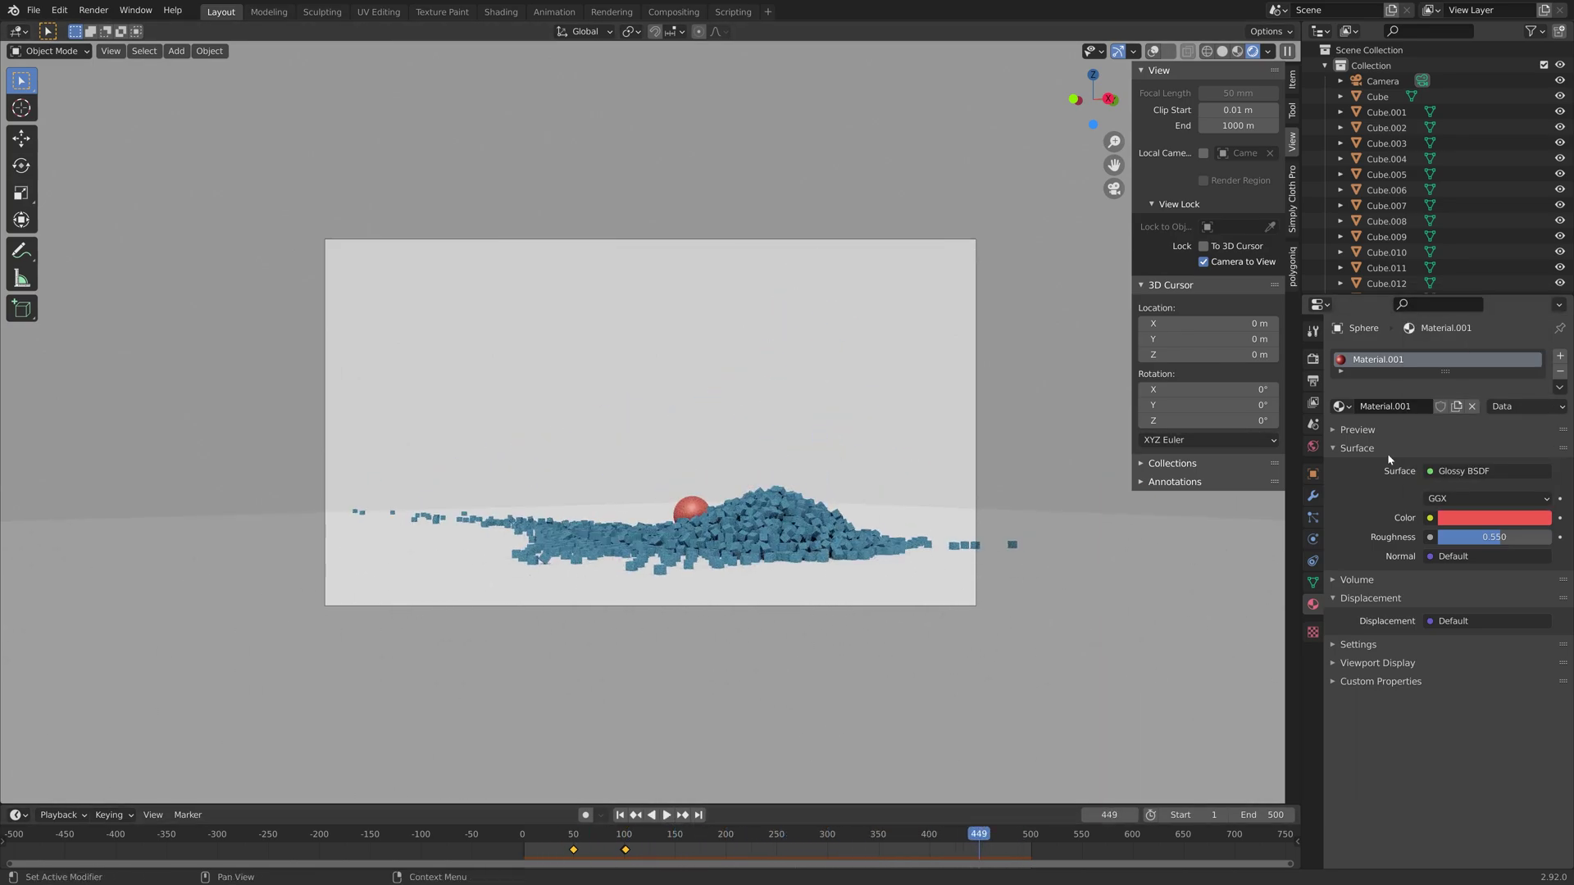
pyautogui.click(1312, 446)
pyautogui.click(1488, 448)
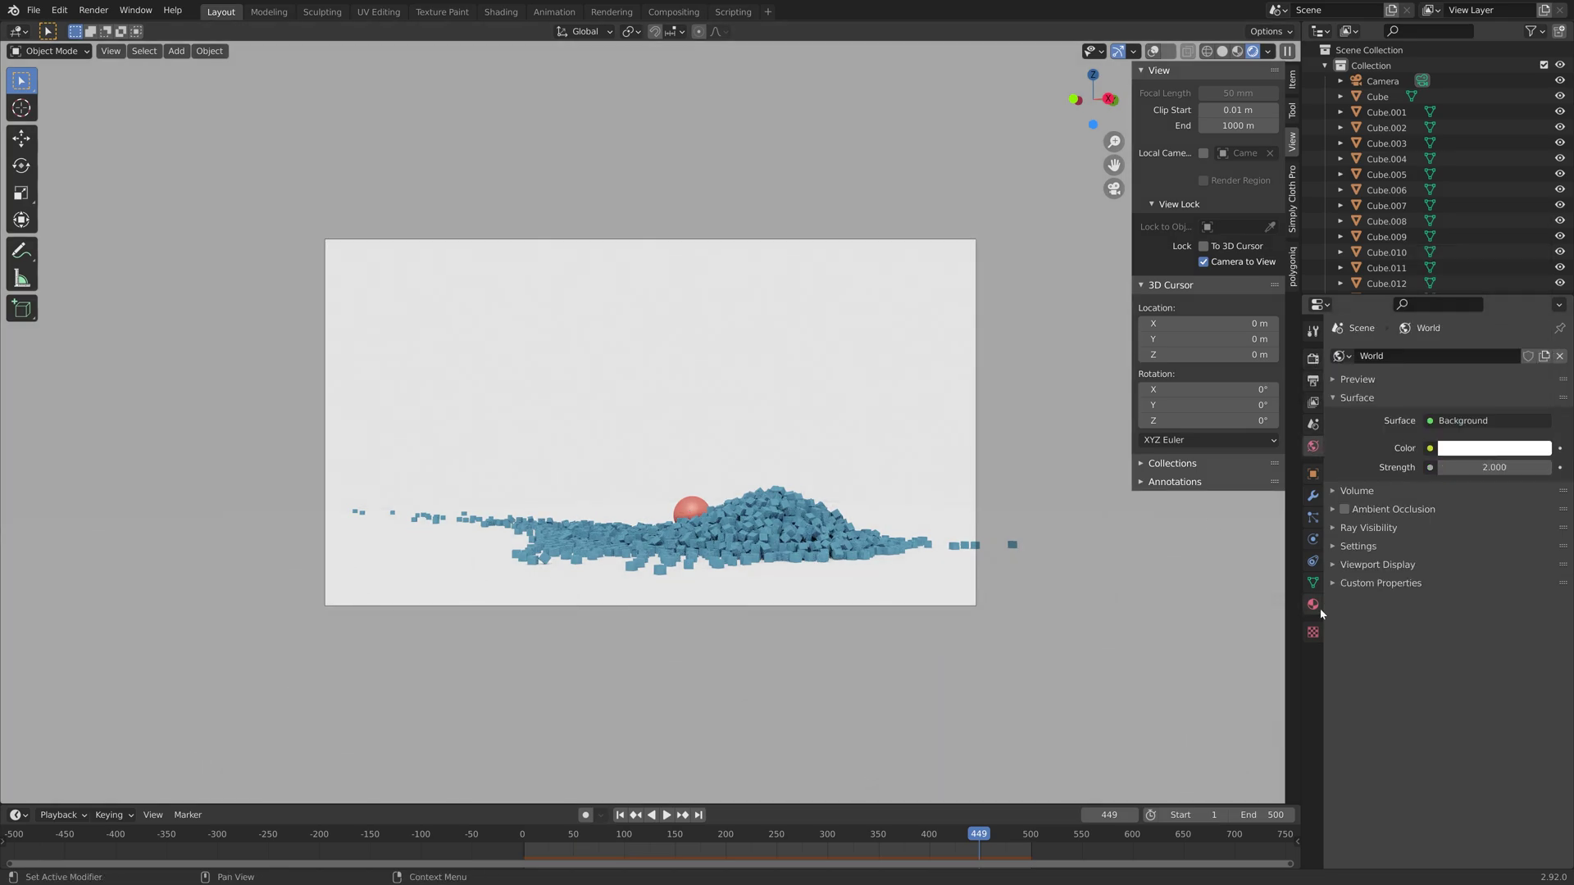
# - Change the sphere material's color to a deeper, more saturated red
pyautogui.click(1313, 604)
pyautogui.click(691, 509)
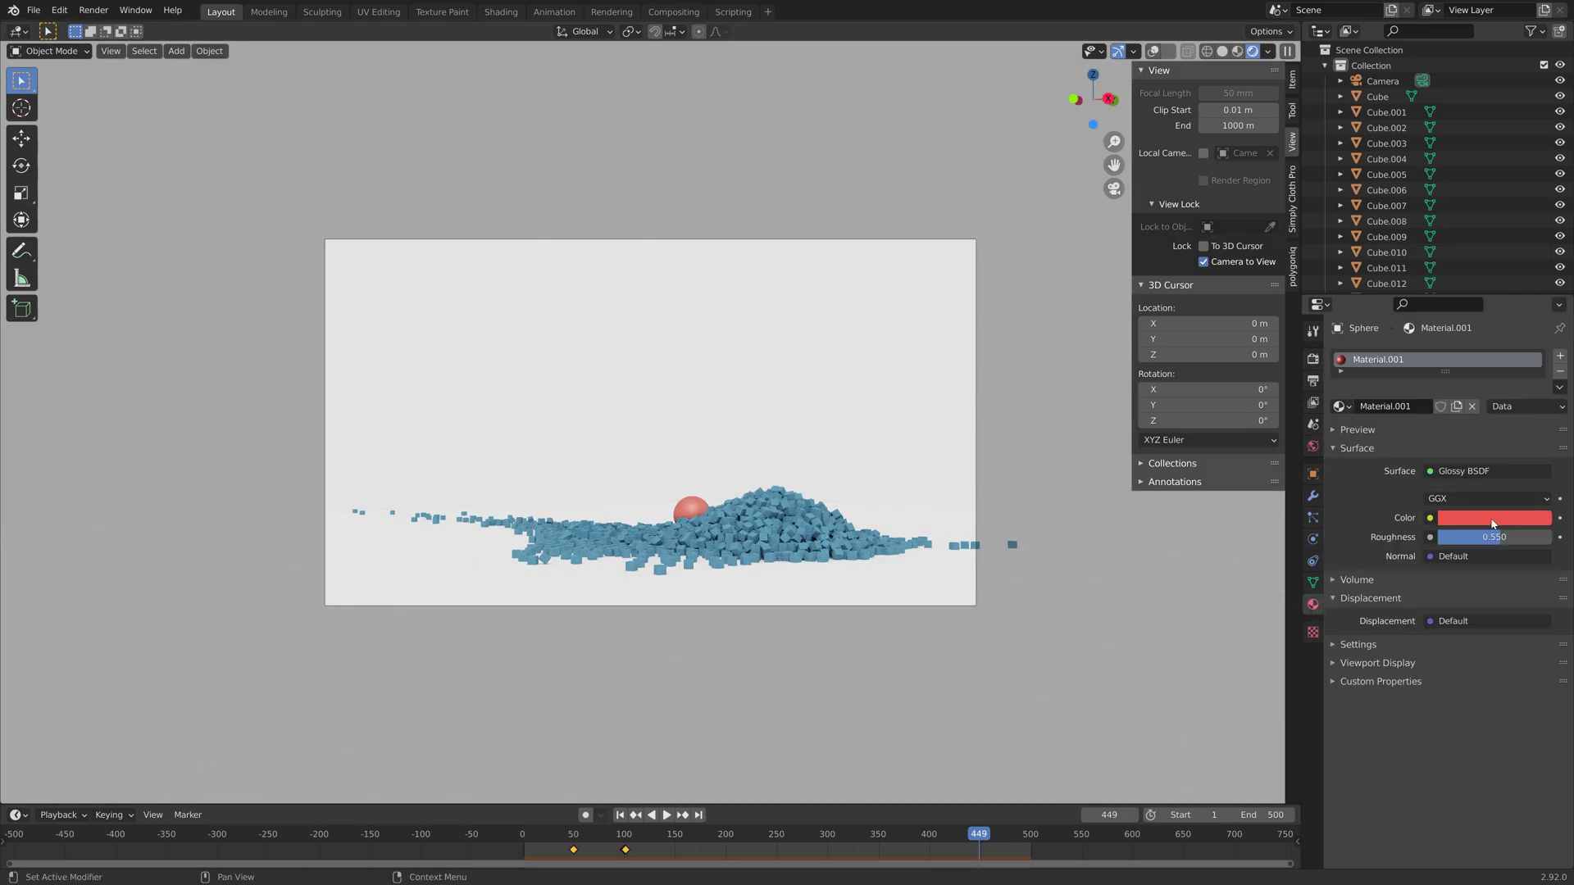
pyautogui.click(1494, 518)
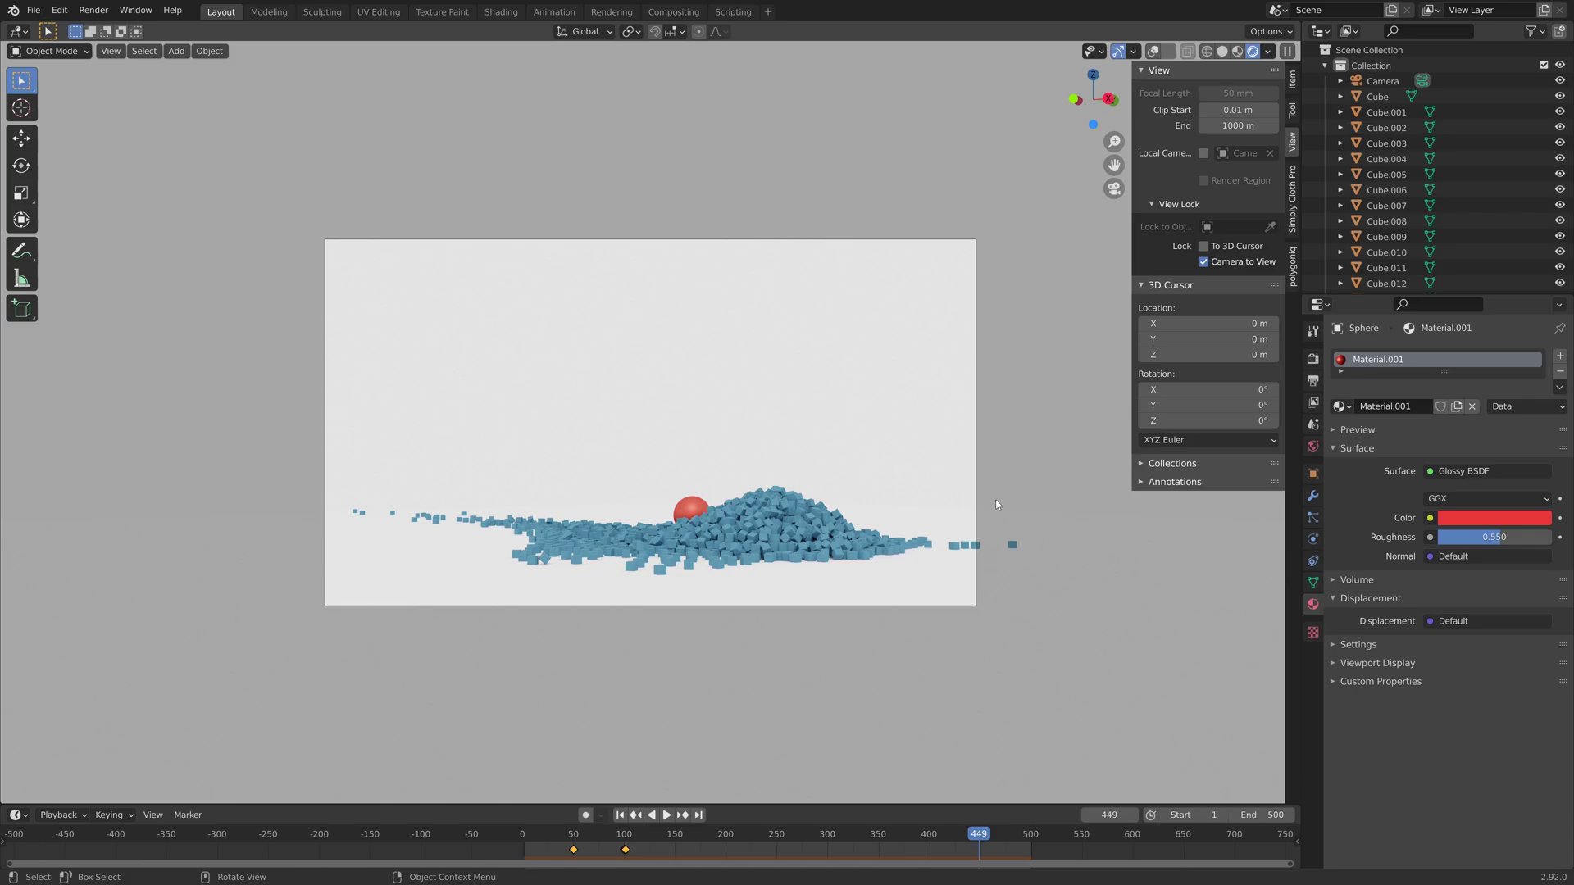
# - Darken the color of the cubes' shared diffuse material to a deeper blue
pyautogui.click(1012, 545)
pyautogui.click(1494, 498)
pyautogui.click(1490, 295)
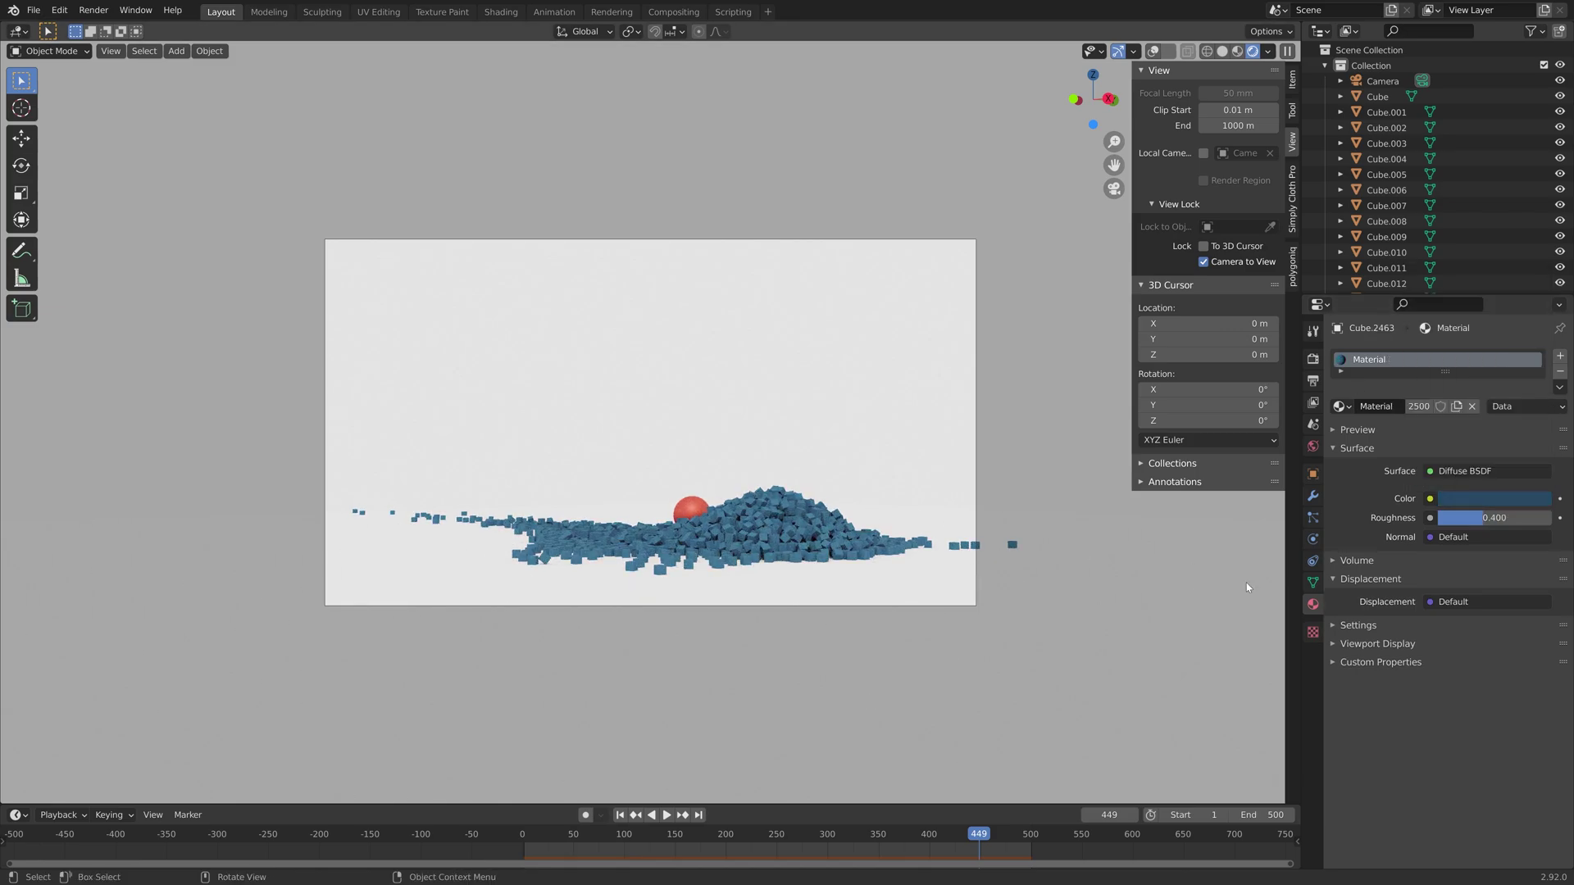
# - Set the render resolution percentage to 200%
pyautogui.click(1312, 359)
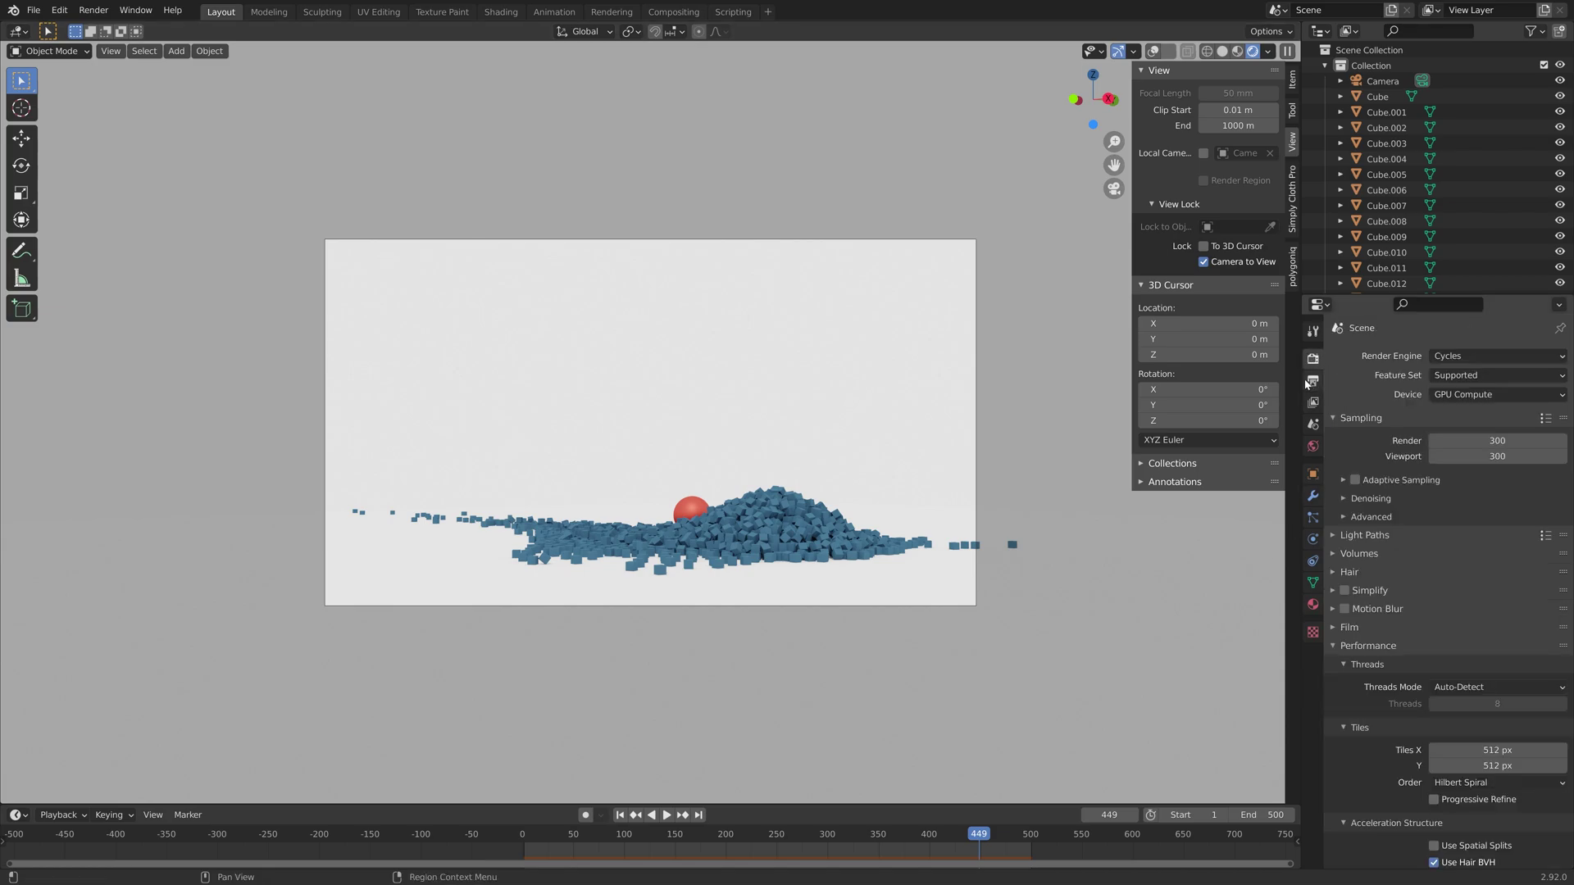
pyautogui.click(1312, 381)
pyautogui.click(1497, 405)
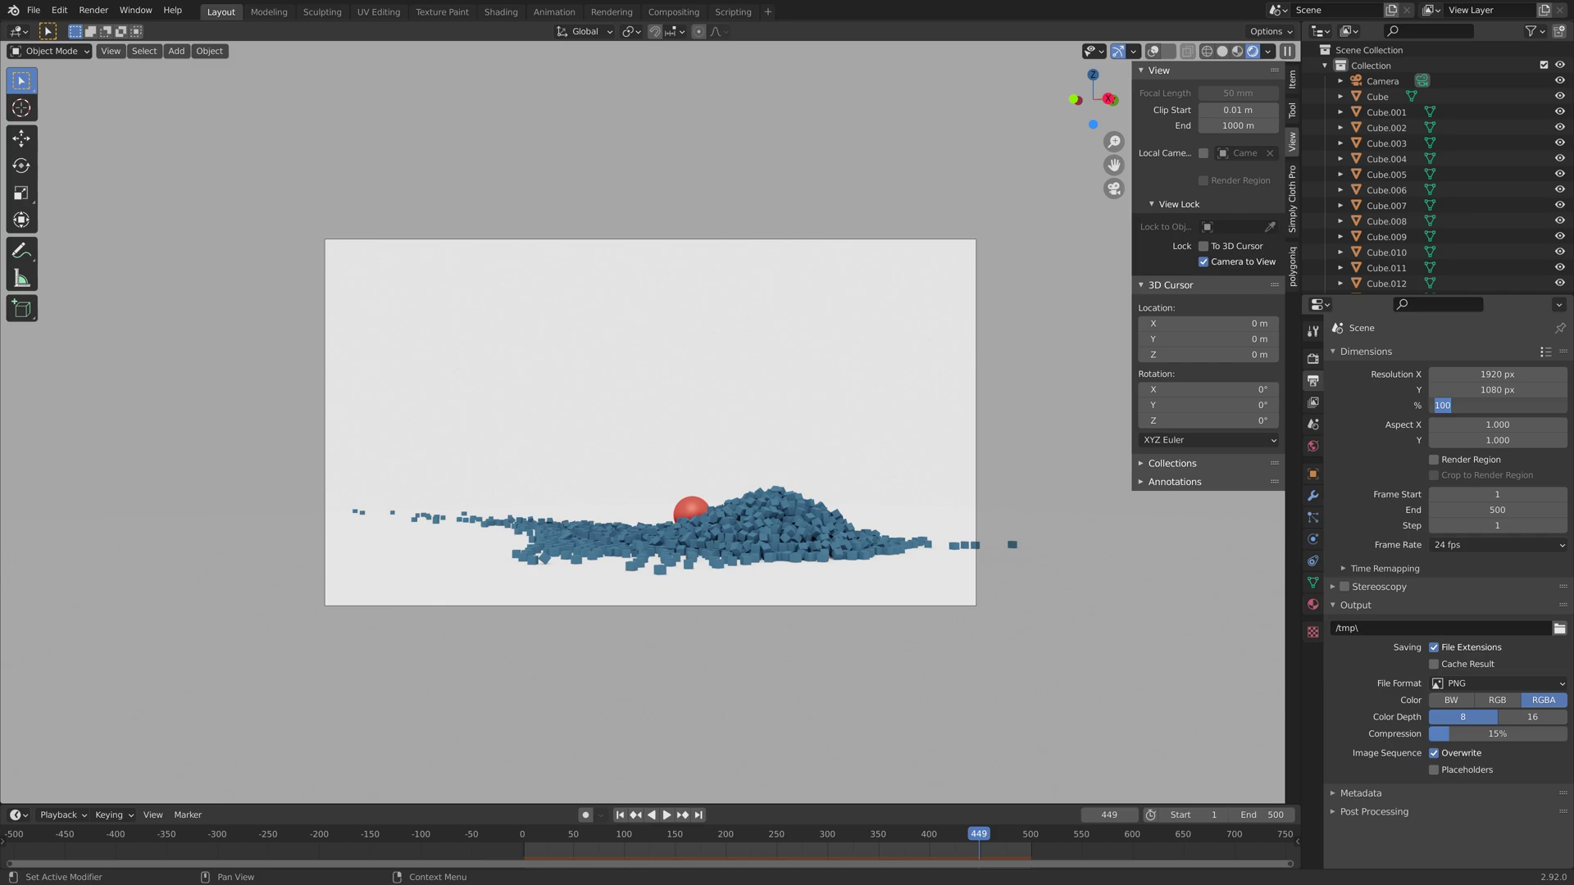
pyautogui.write('200')
pyautogui.press('Return')
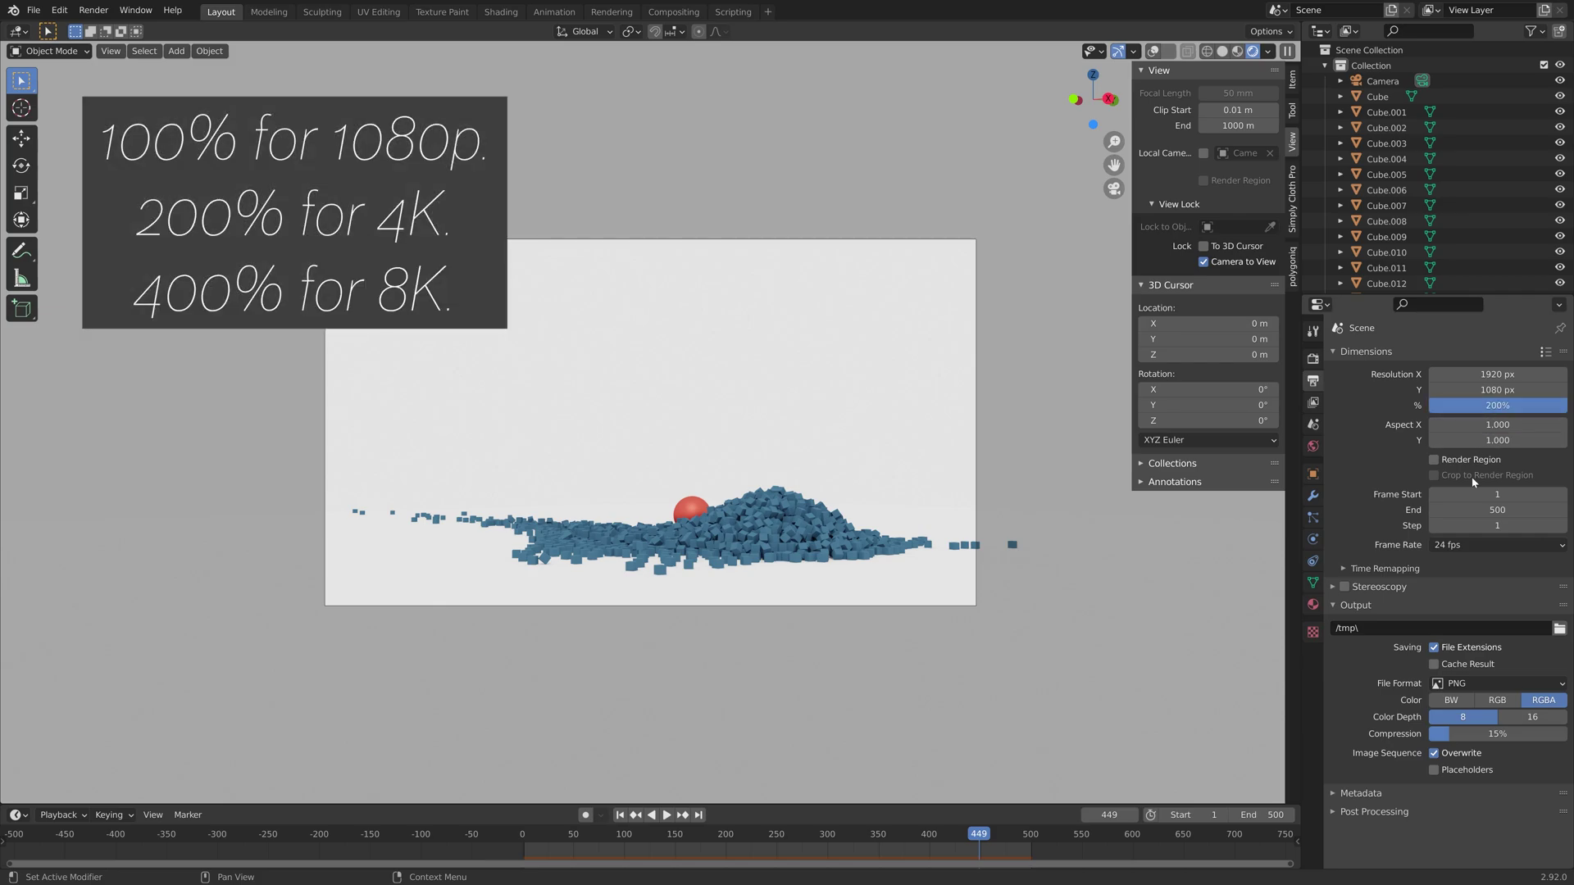
# - Browse for the render output location and create a folder named Cubes in E:\Large renders
pyautogui.click(1560, 628)
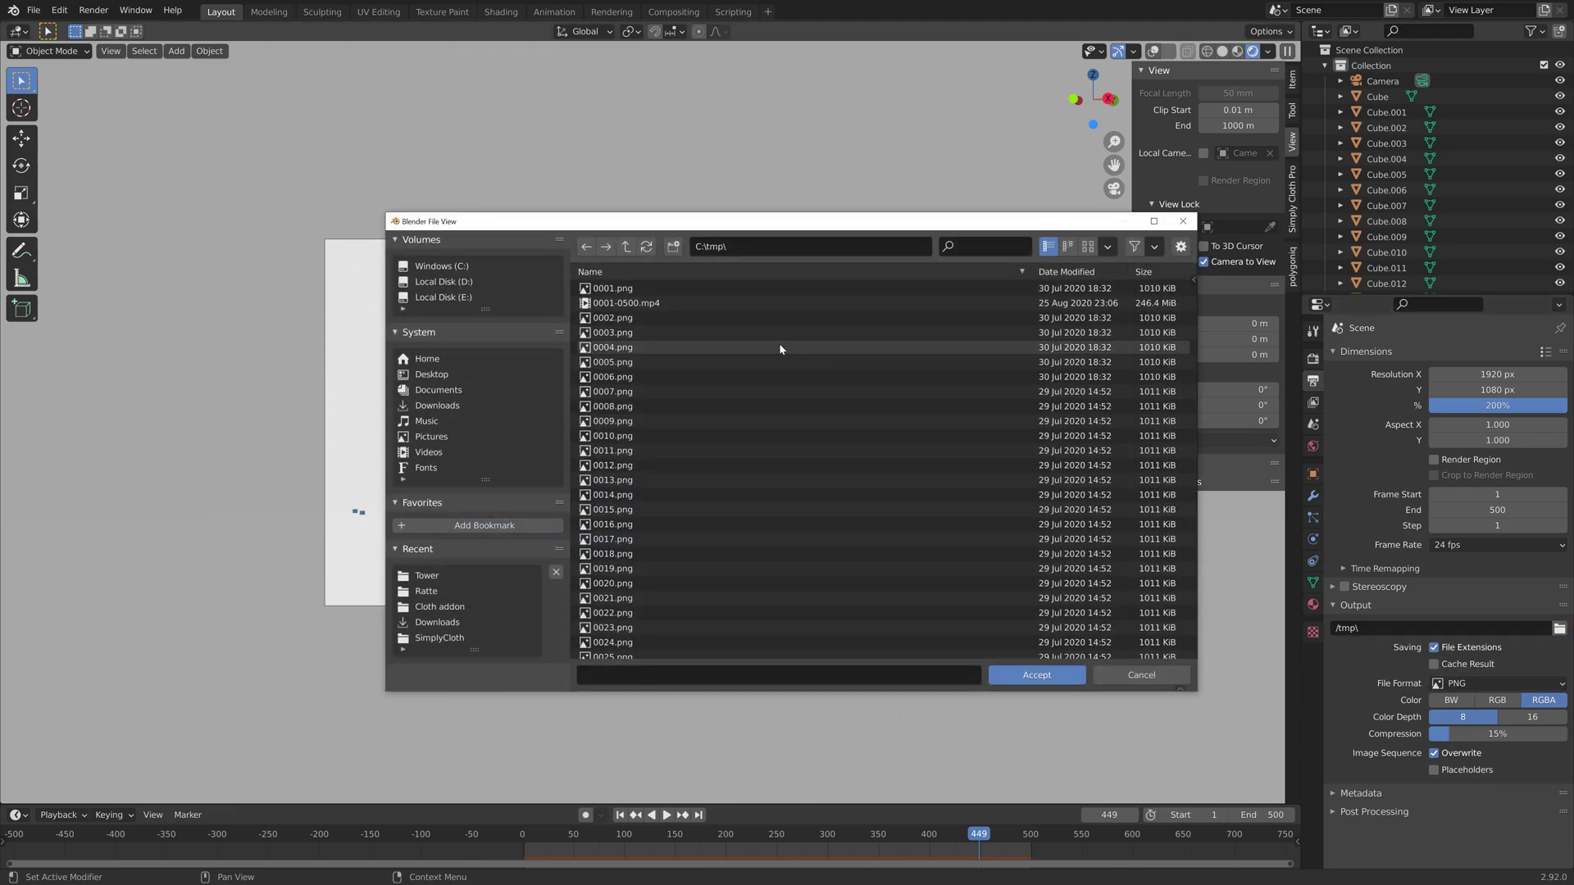
pyautogui.click(442, 298)
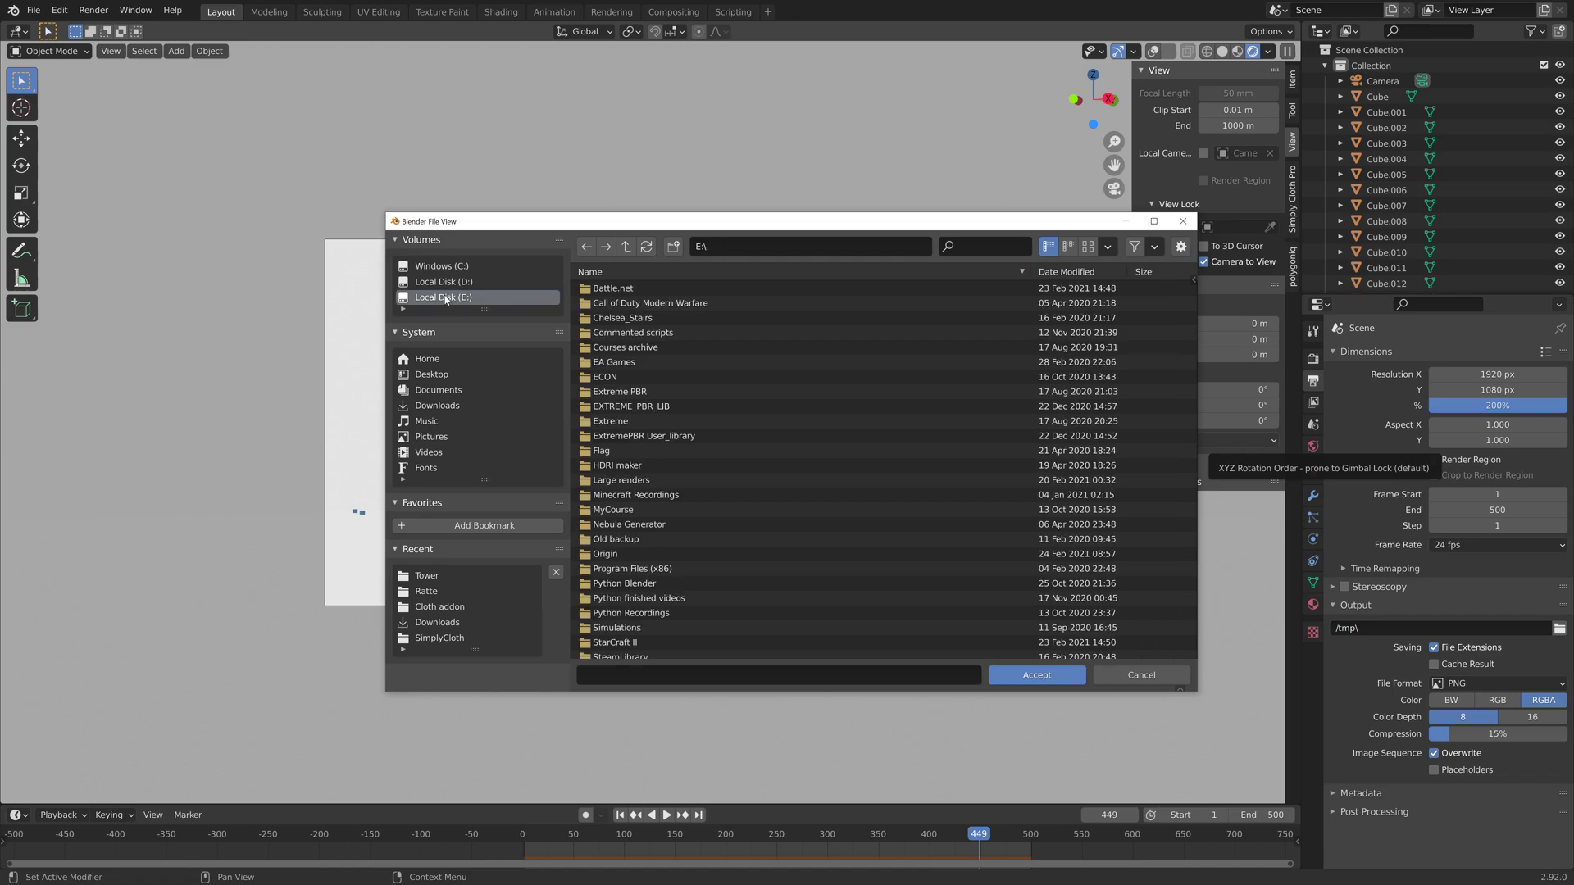
pyautogui.doubleClick(640, 481)
pyautogui.click(673, 246)
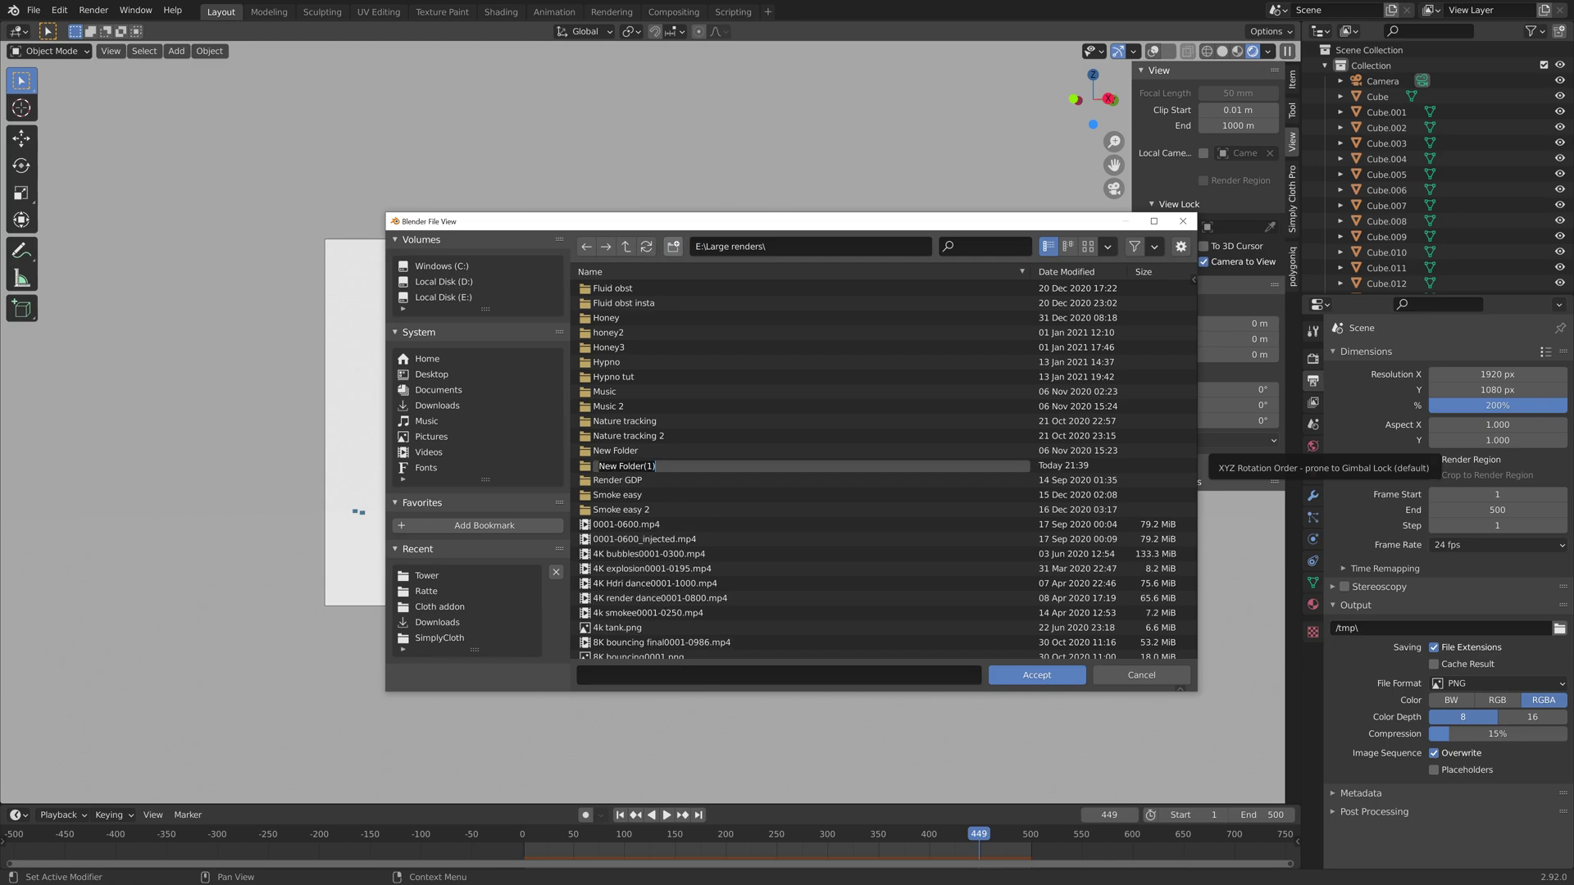
pyautogui.write('Cubes')
pyautogui.press('Return')
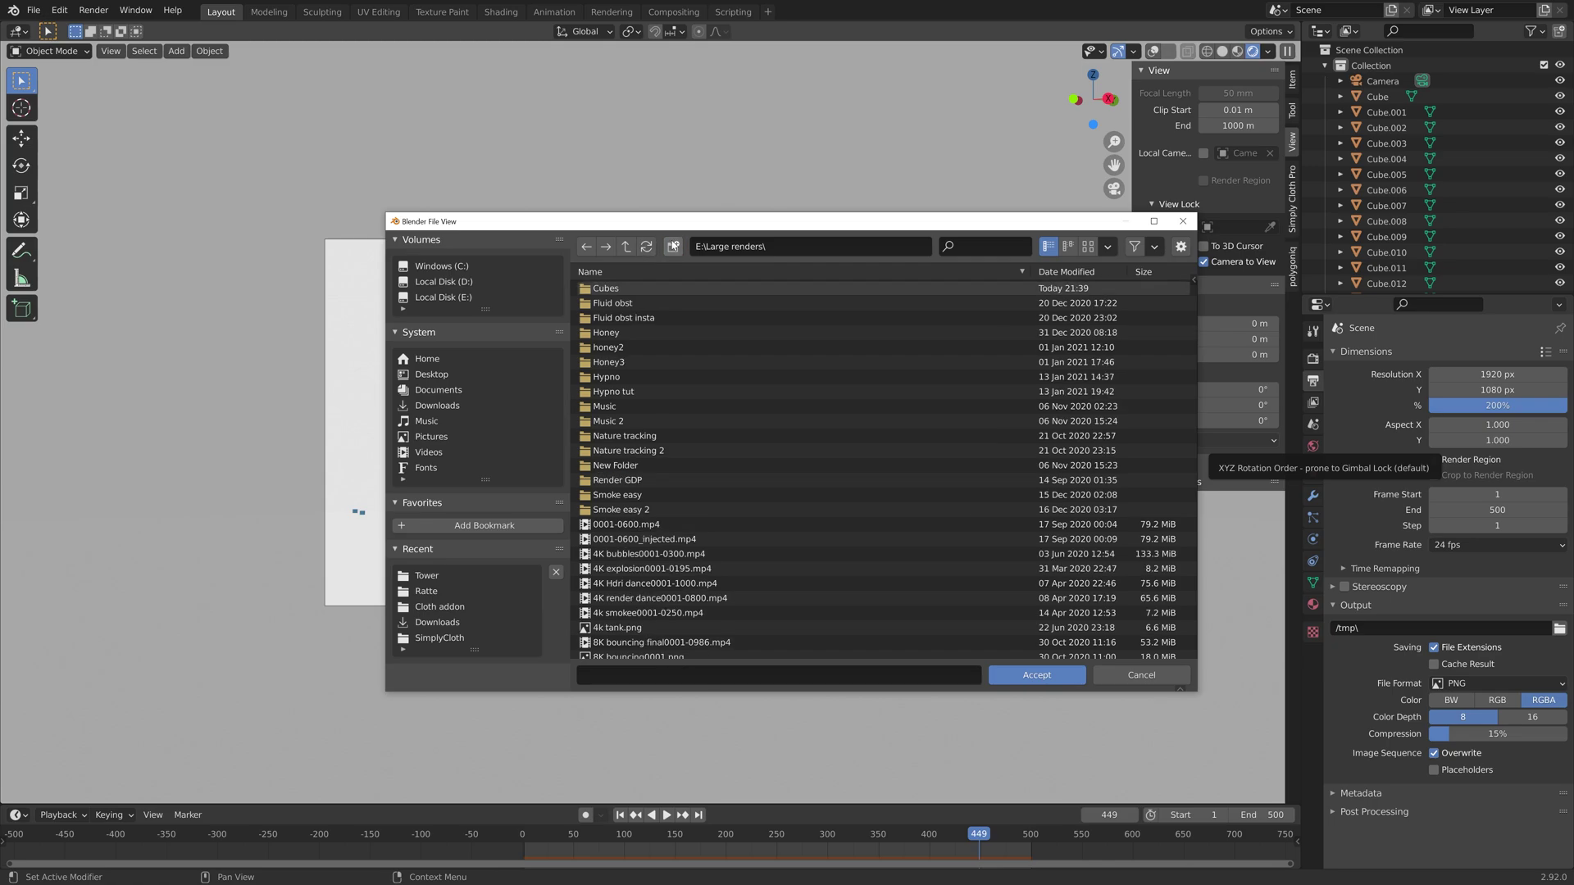
# - Set the render output to the file name tut inside the Cubes folder
pyautogui.doubleClick(623, 289)
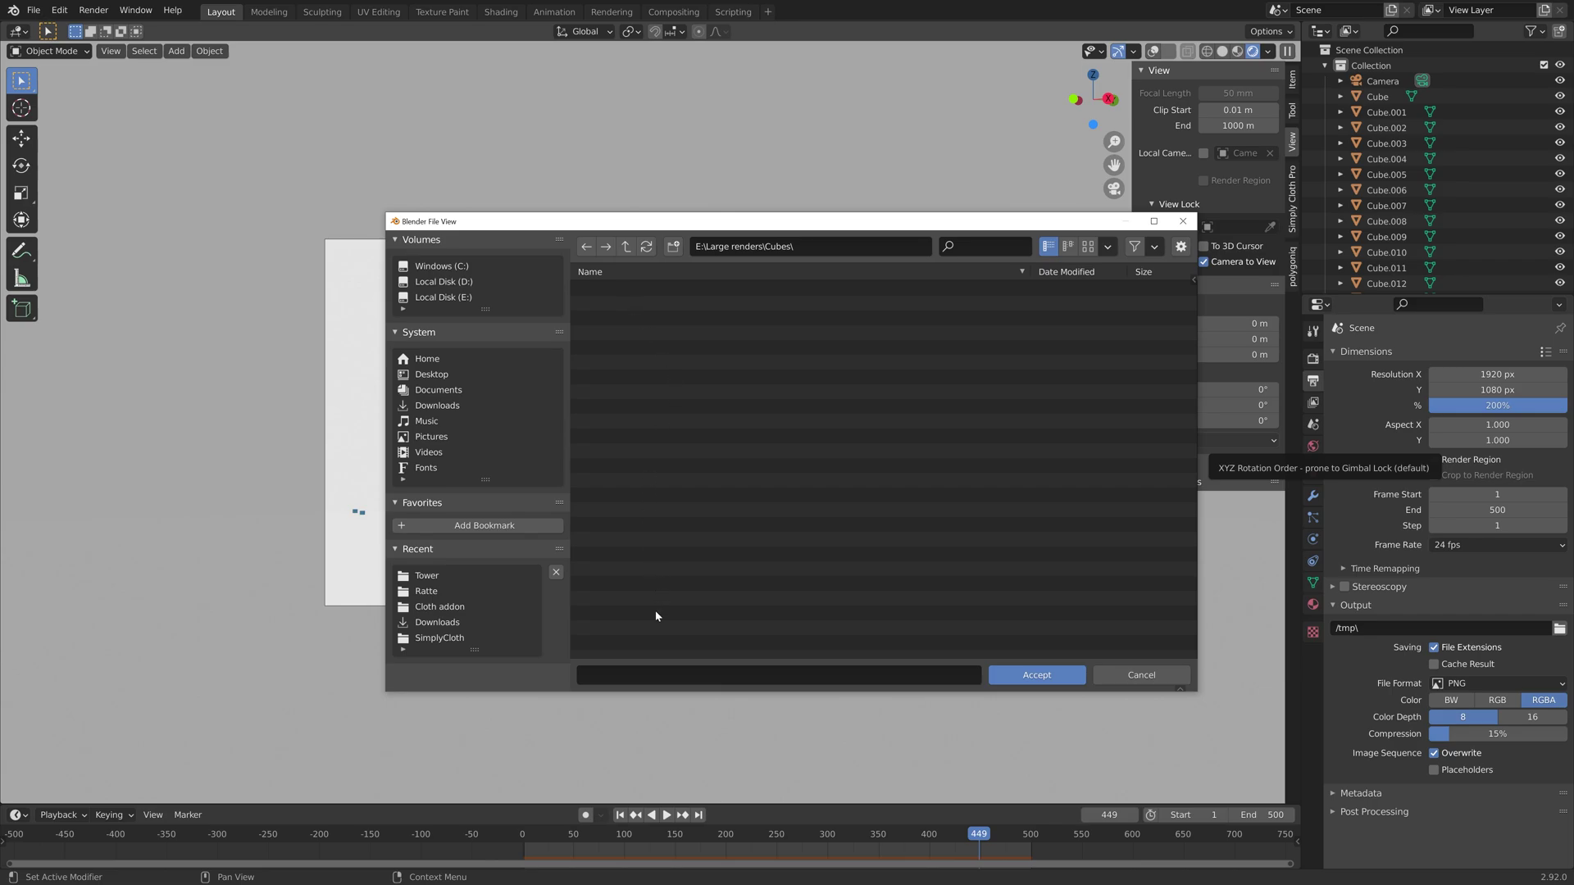
pyautogui.click(655, 675)
pyautogui.write('tut')
pyautogui.click(1001, 674)
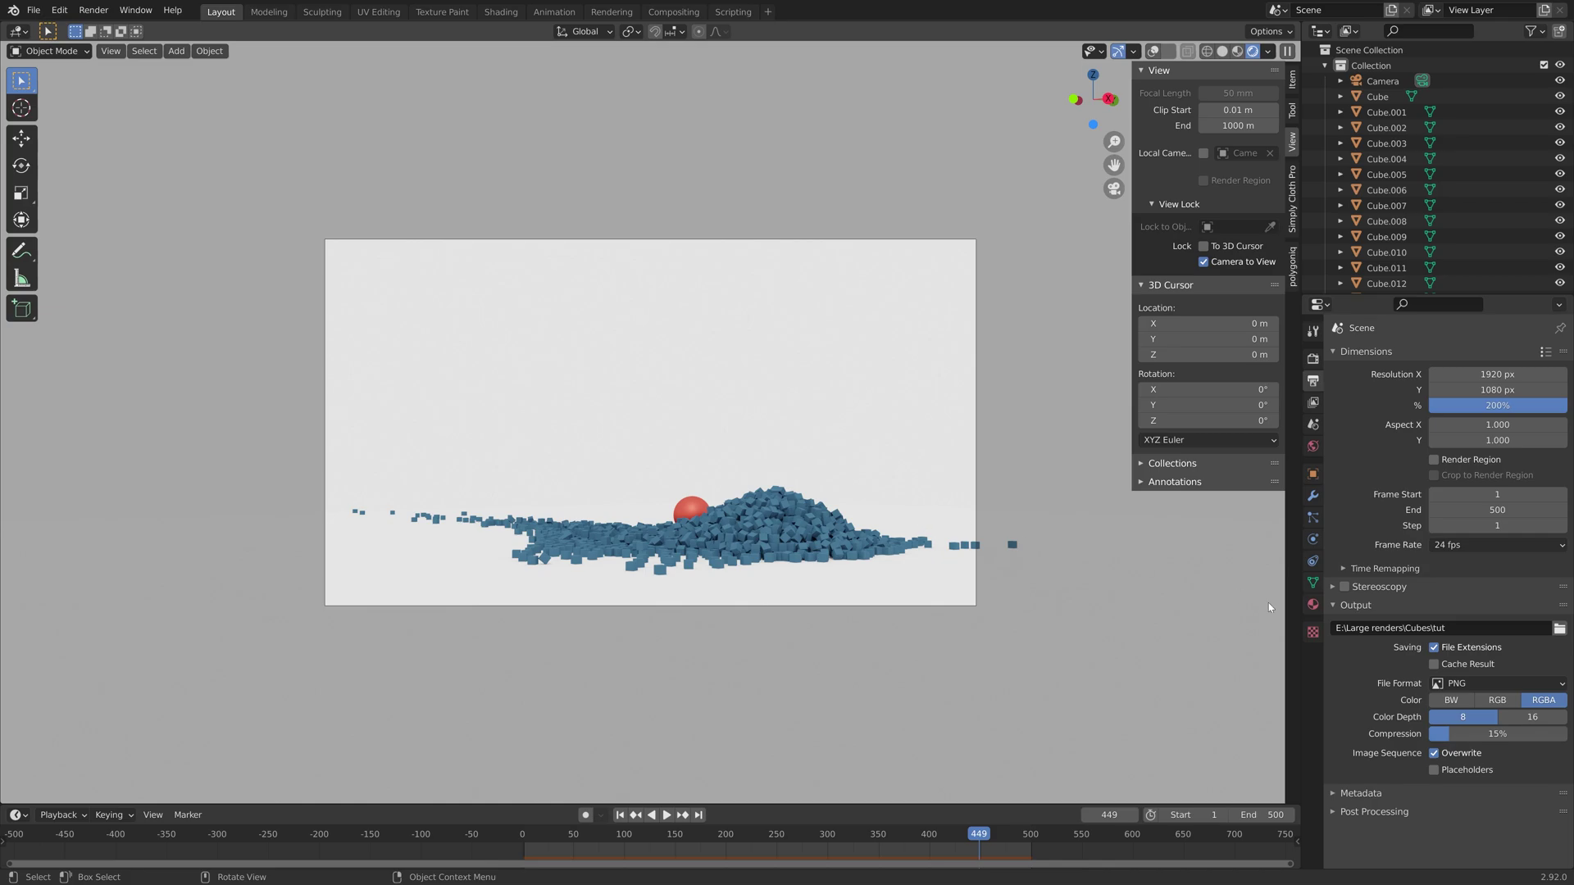
# - Set the PNG output compression to 80%
pyautogui.click(1497, 734)
pyautogui.write('80')
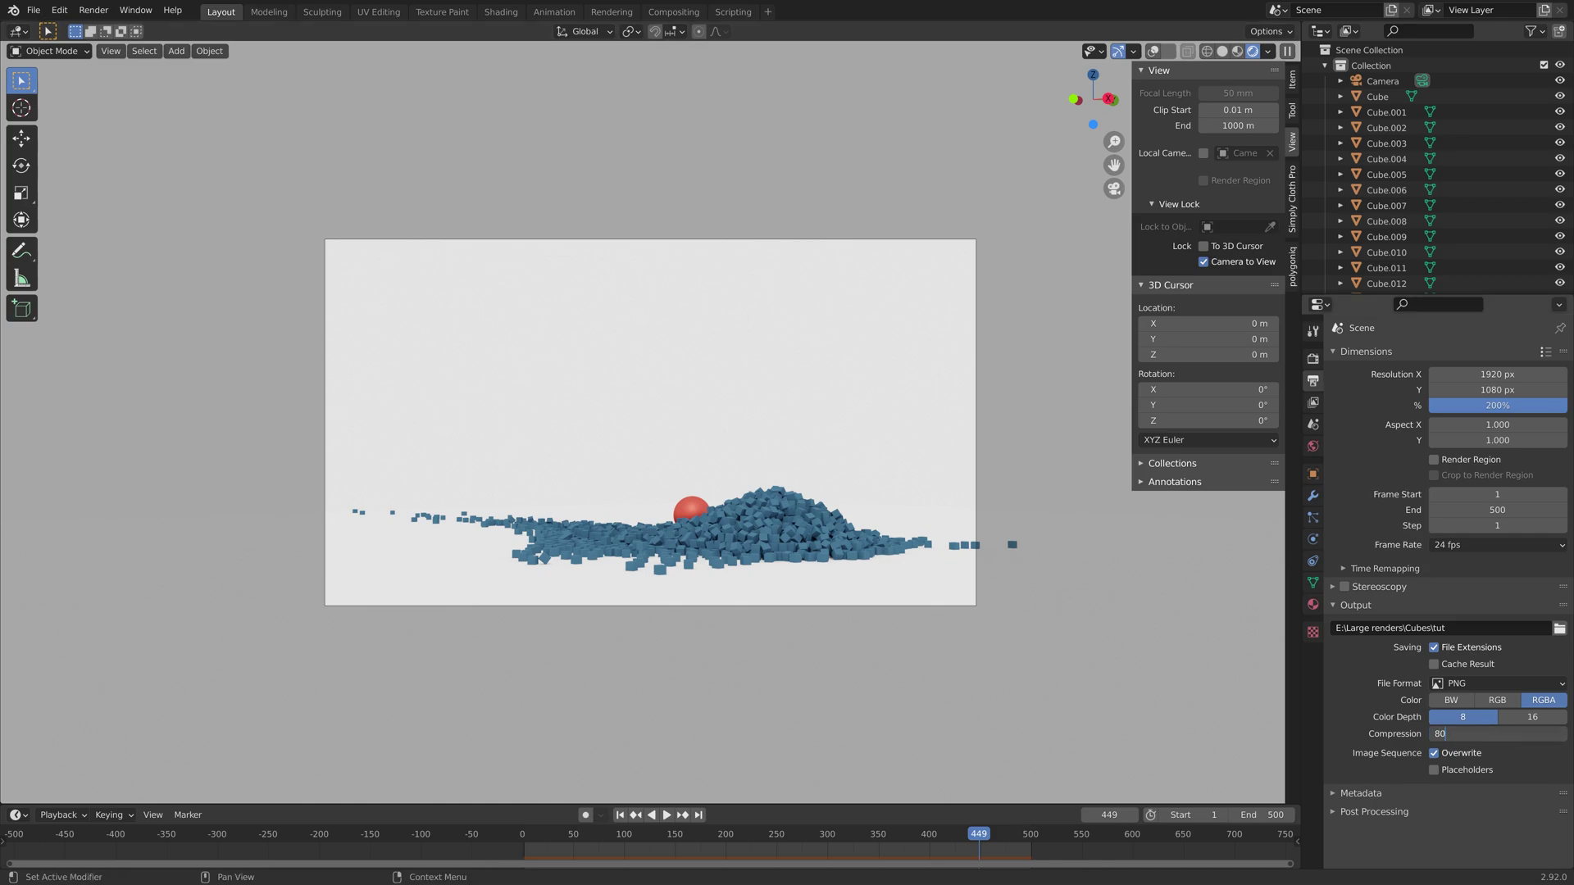
pyautogui.press('Return')
# - Save the scene as tut6.blend
pyautogui.hotkey('ctrl', 'shift', 's')
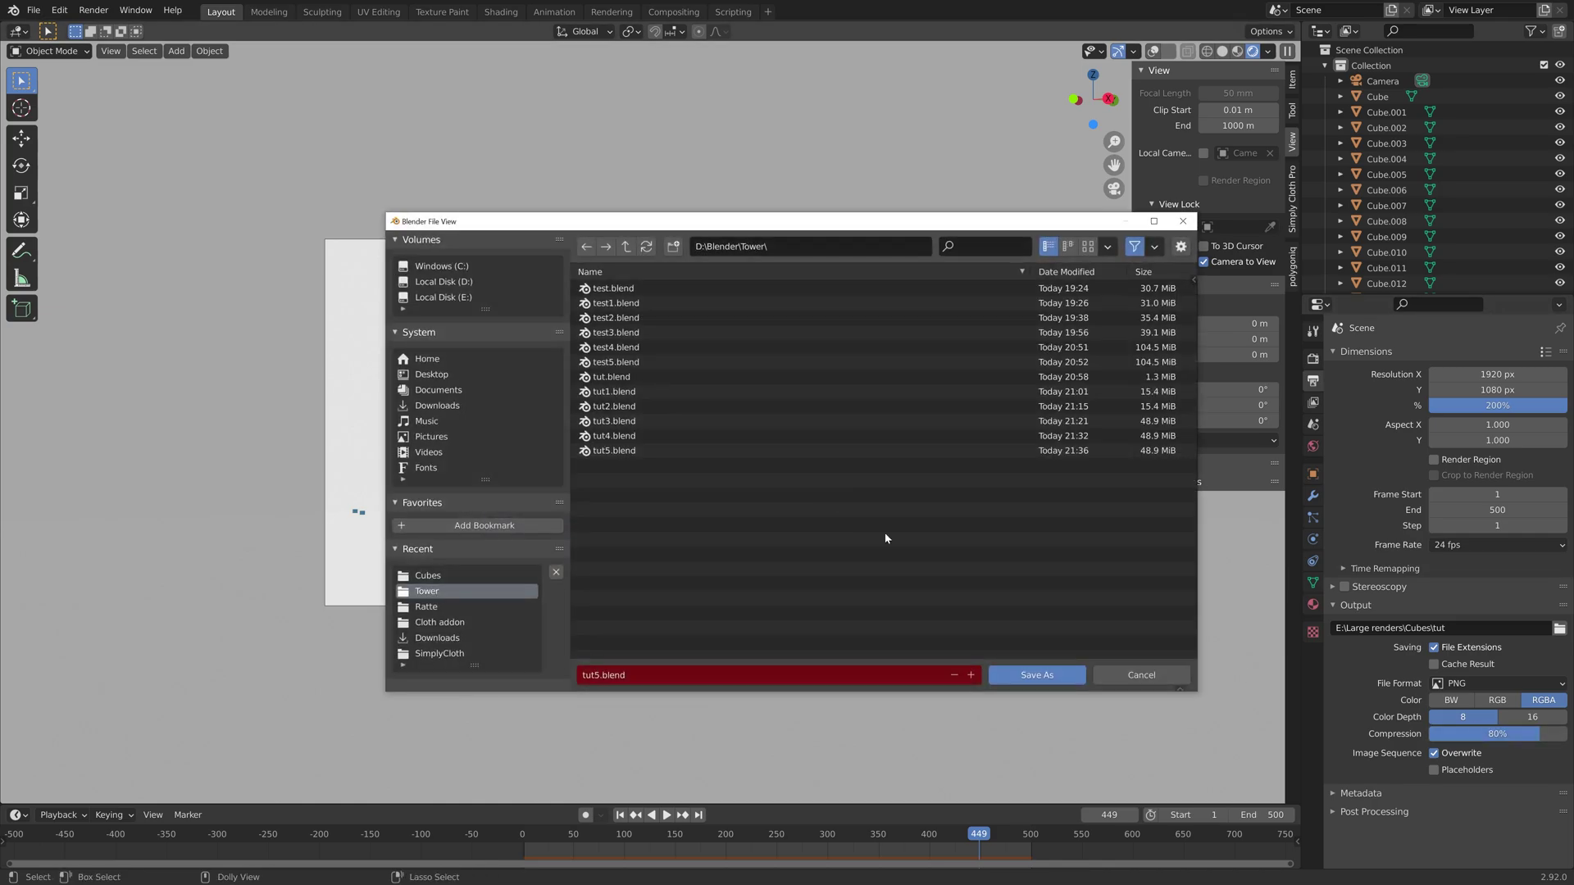
pyautogui.click(972, 677)
pyautogui.click(1036, 675)
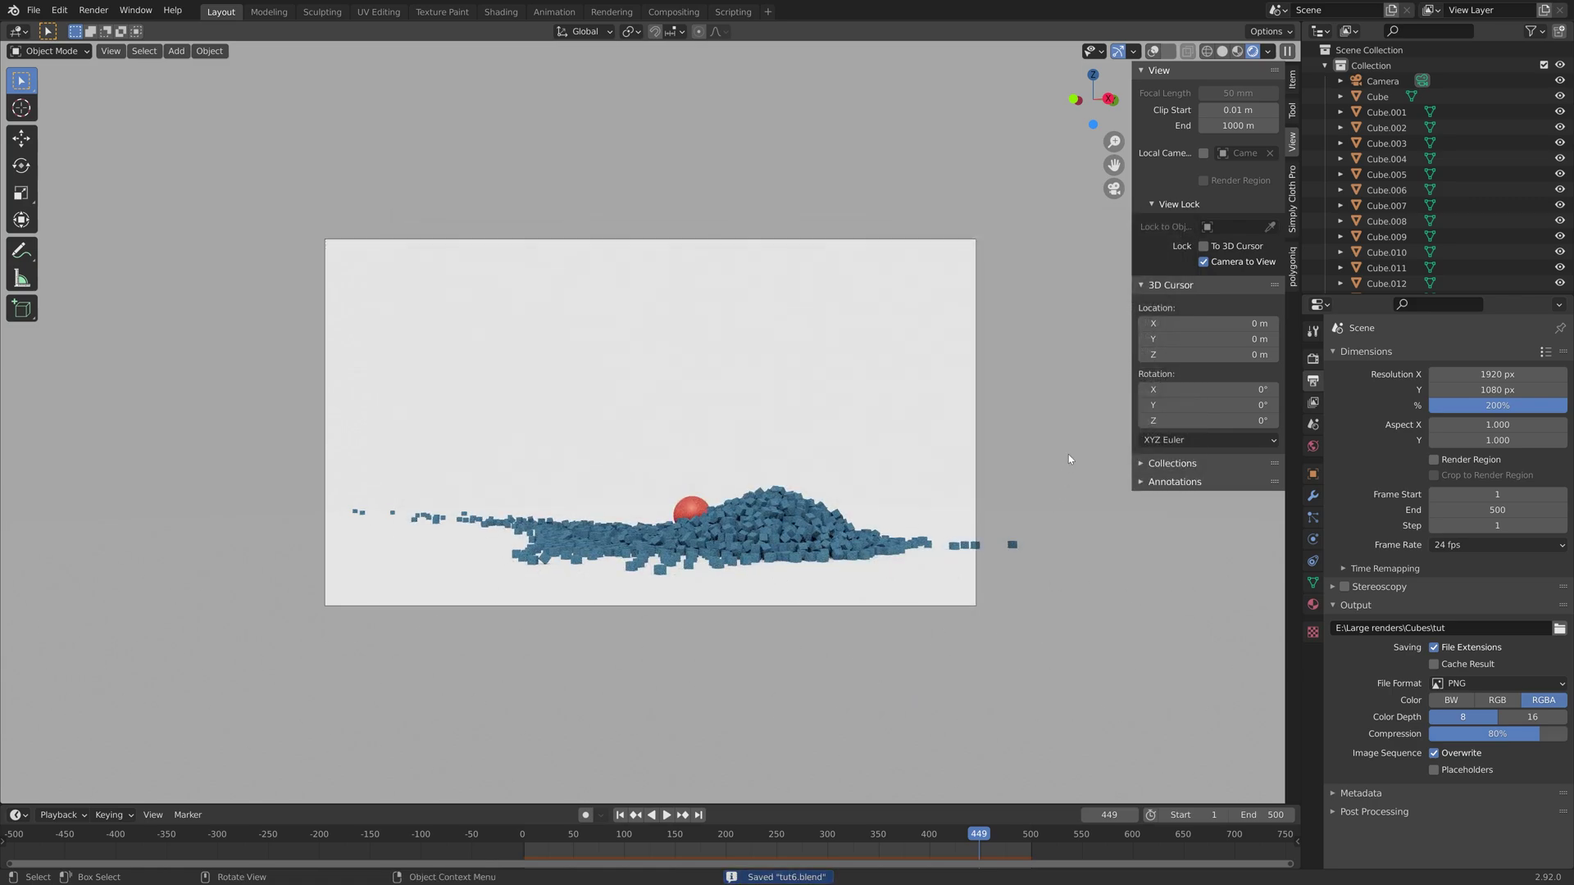
# - Render frame 449 as a still image from solid viewport shading, inspect the cubes and sphere up close, and close the render window
pyautogui.click(1223, 50)
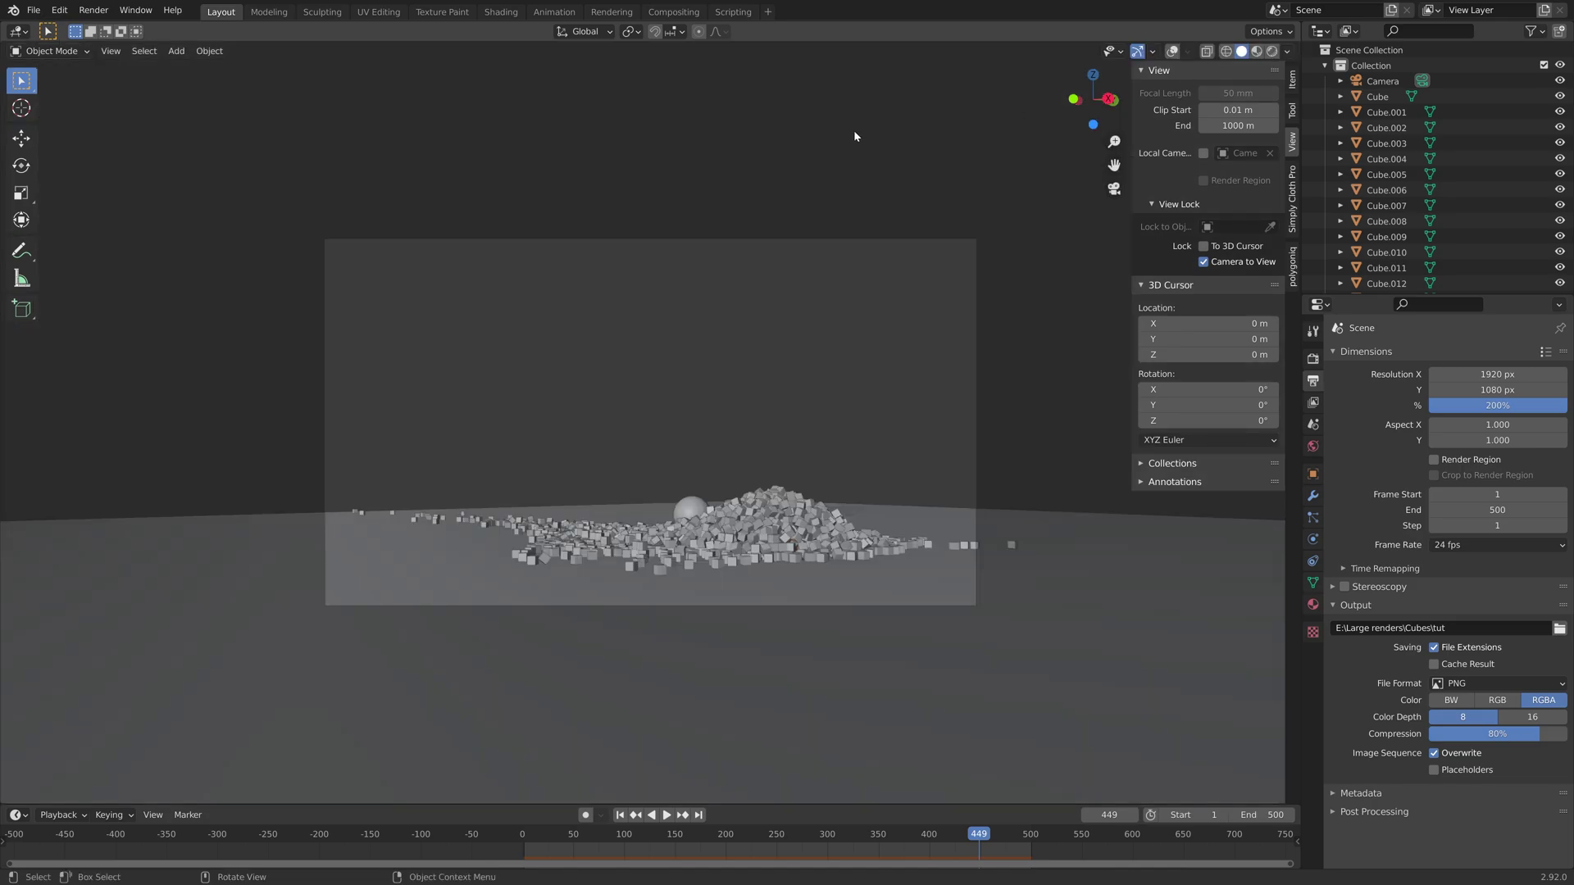
pyautogui.click(82, 11)
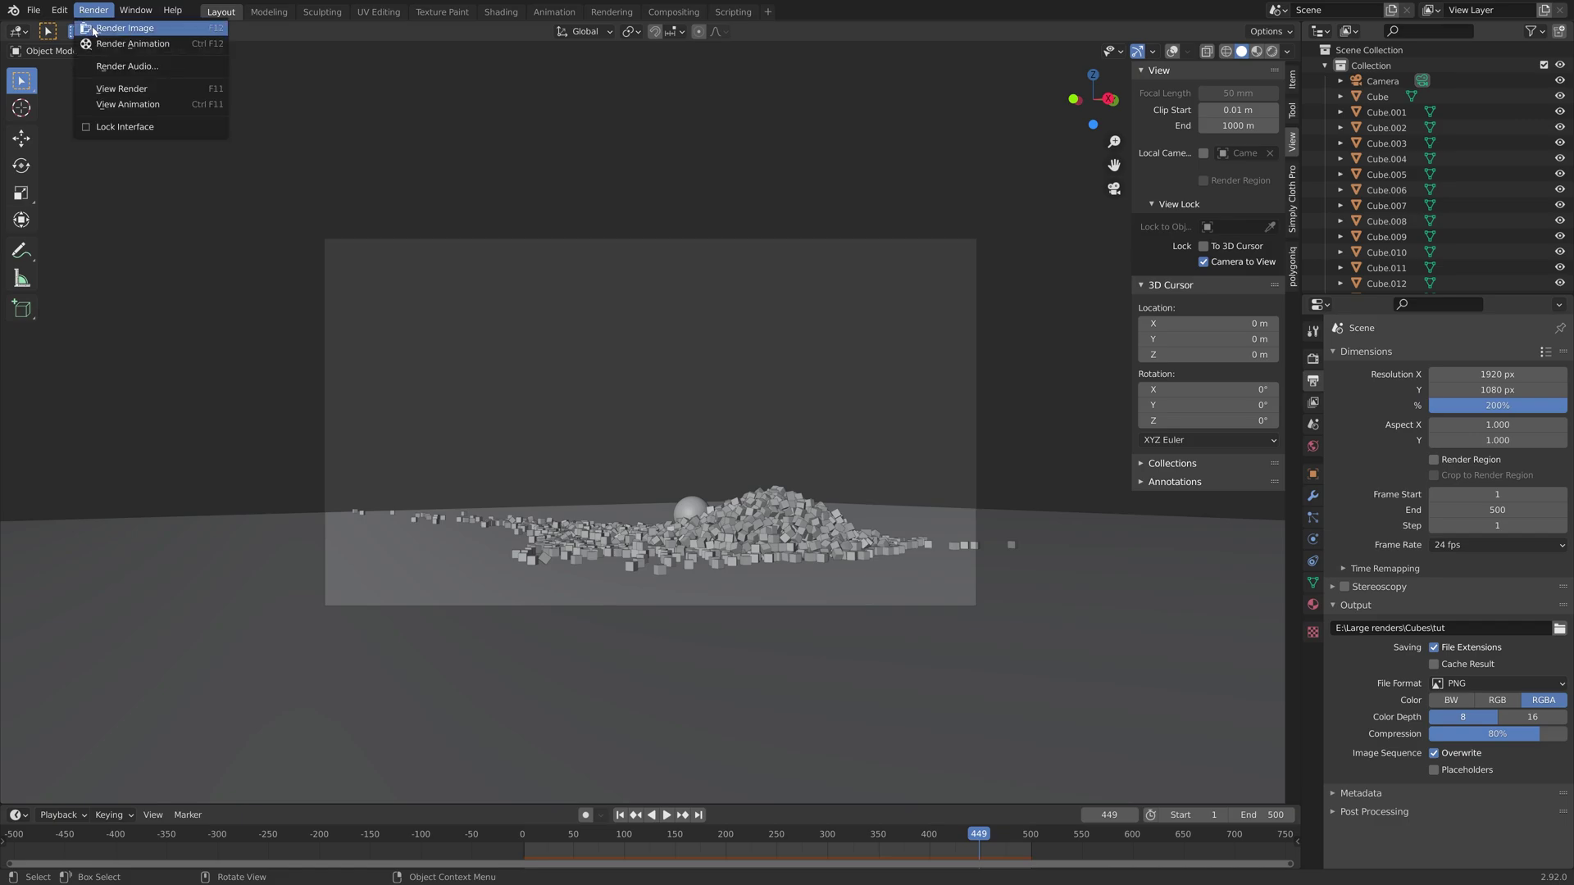
pyautogui.click(94, 30)
pyautogui.scroll(4, 918, 638)
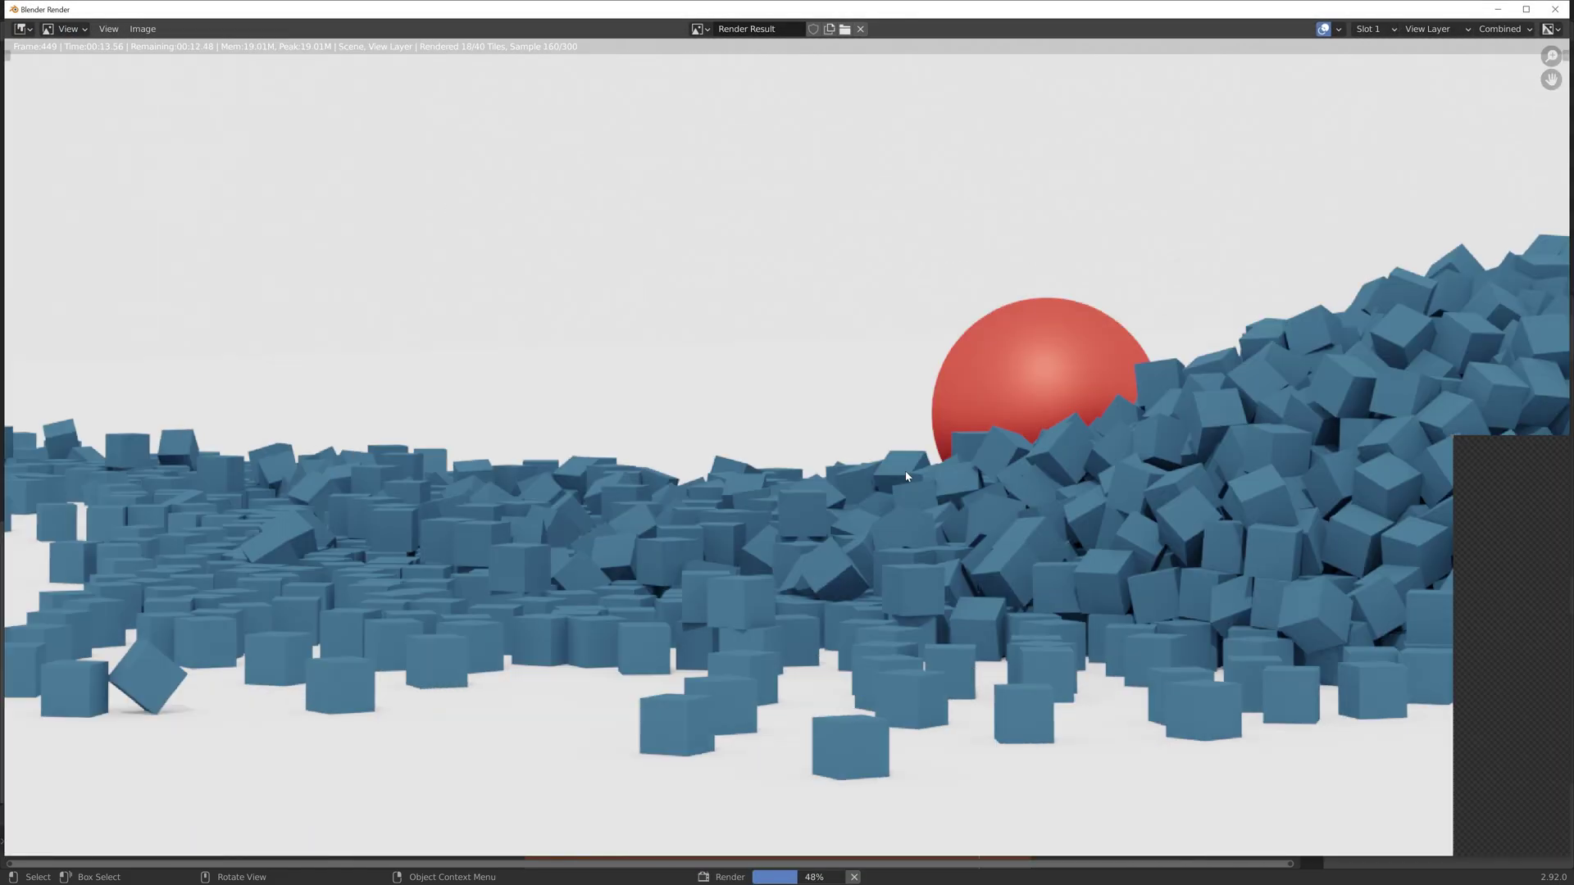
pyautogui.scroll(-4, 918, 637)
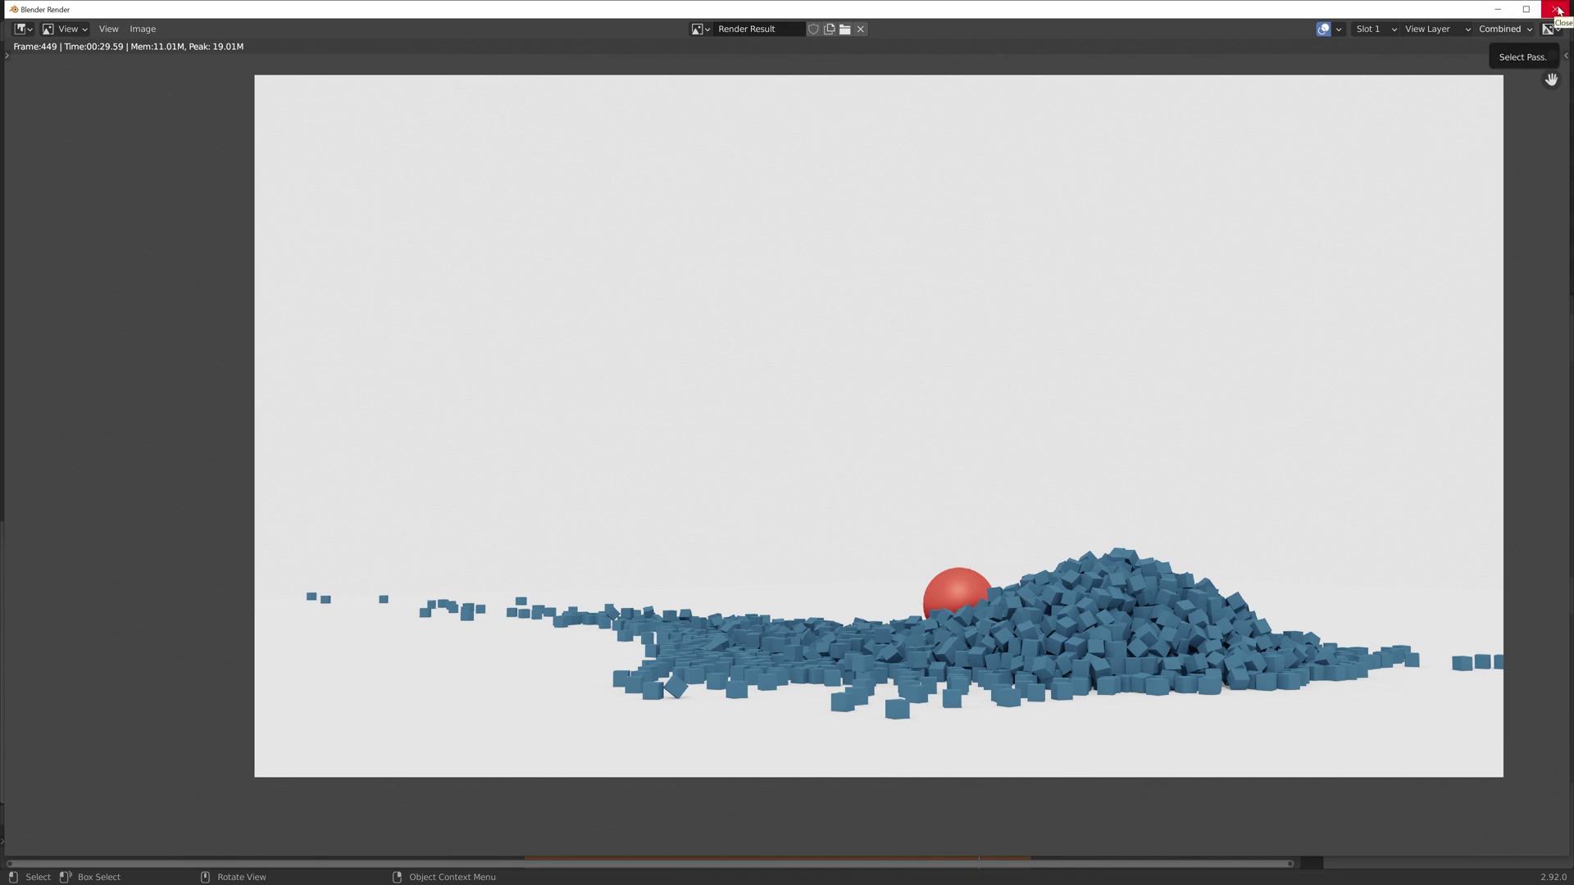
pyautogui.click(1556, 9)
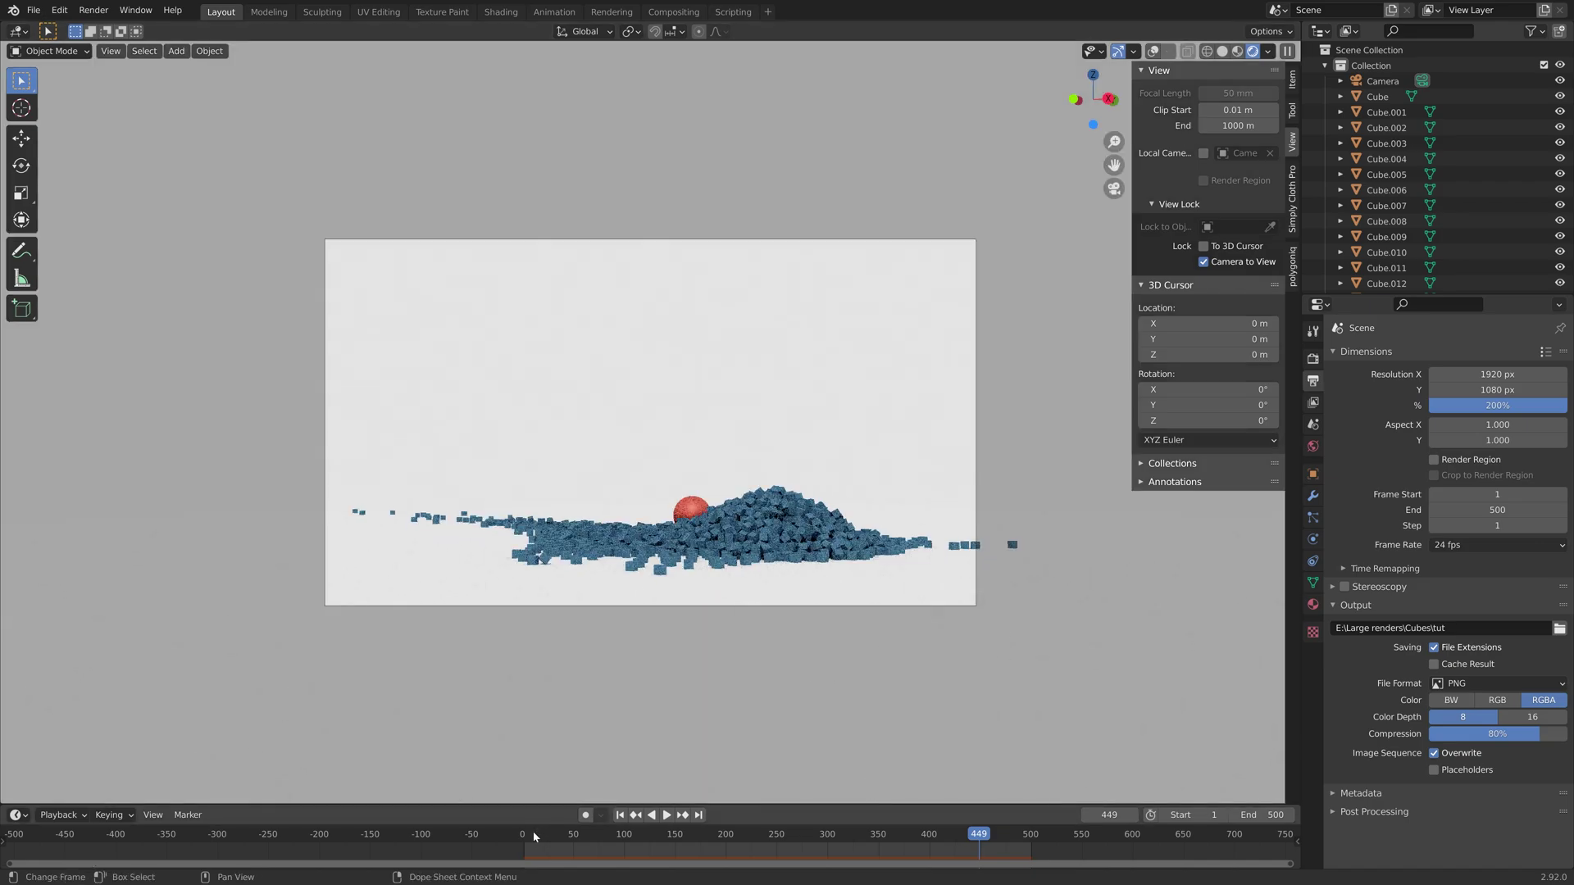
# - Scrub the animation to frame 492 in rendered shading, then return to solid shading and save the scene as tut7.blend
pyautogui.moveTo(555, 830); pyautogui.dragTo(1024, 834)
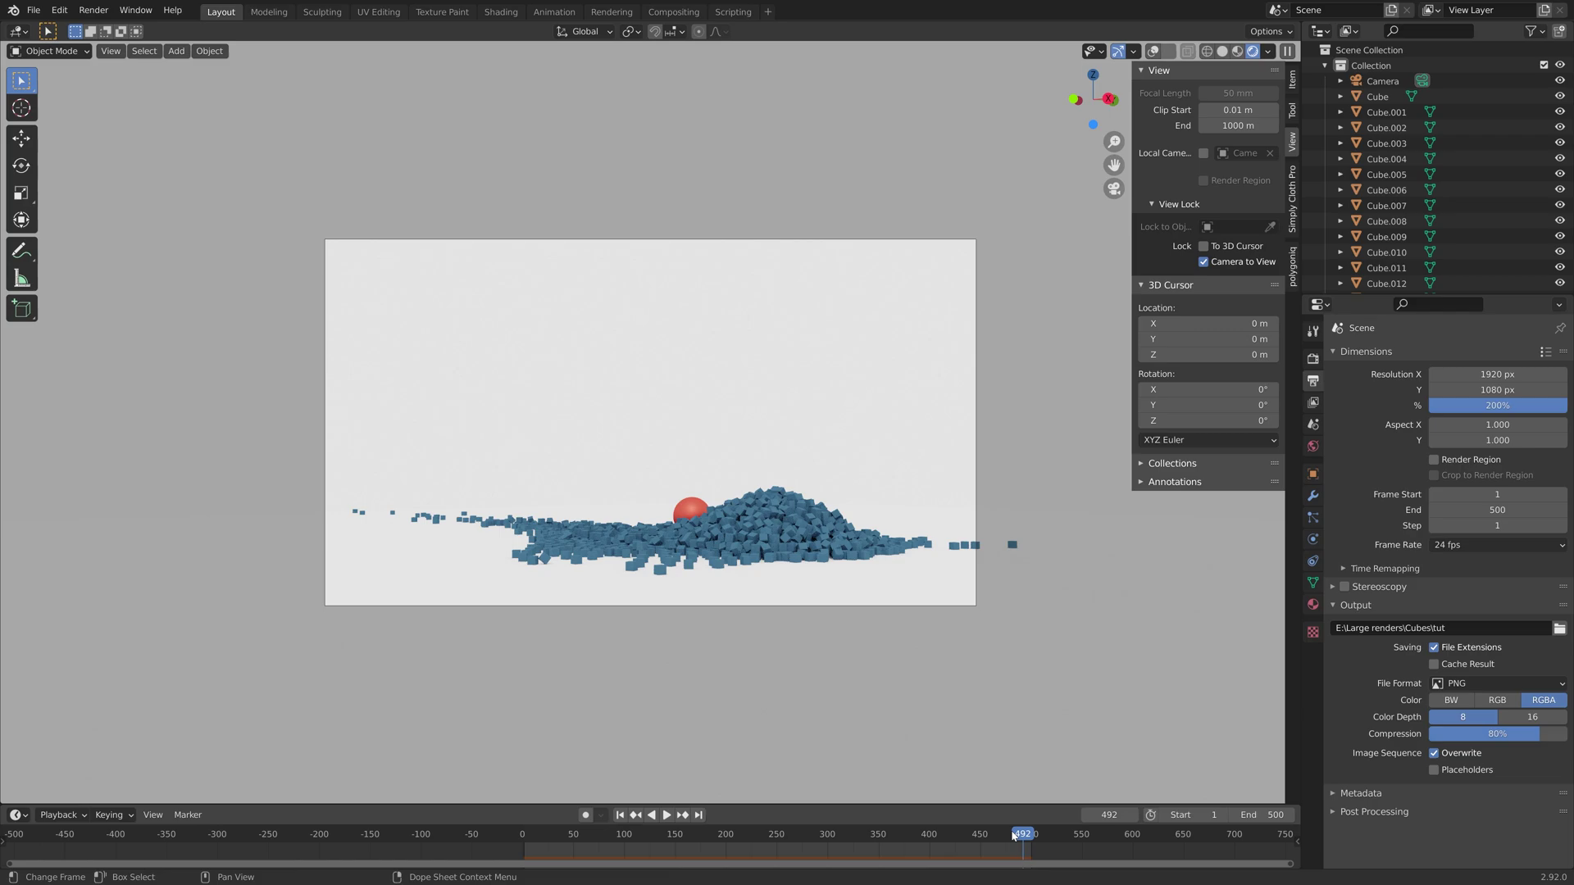
pyautogui.click(1223, 50)
pyautogui.hotkey('ctrl', 'shift', 's')
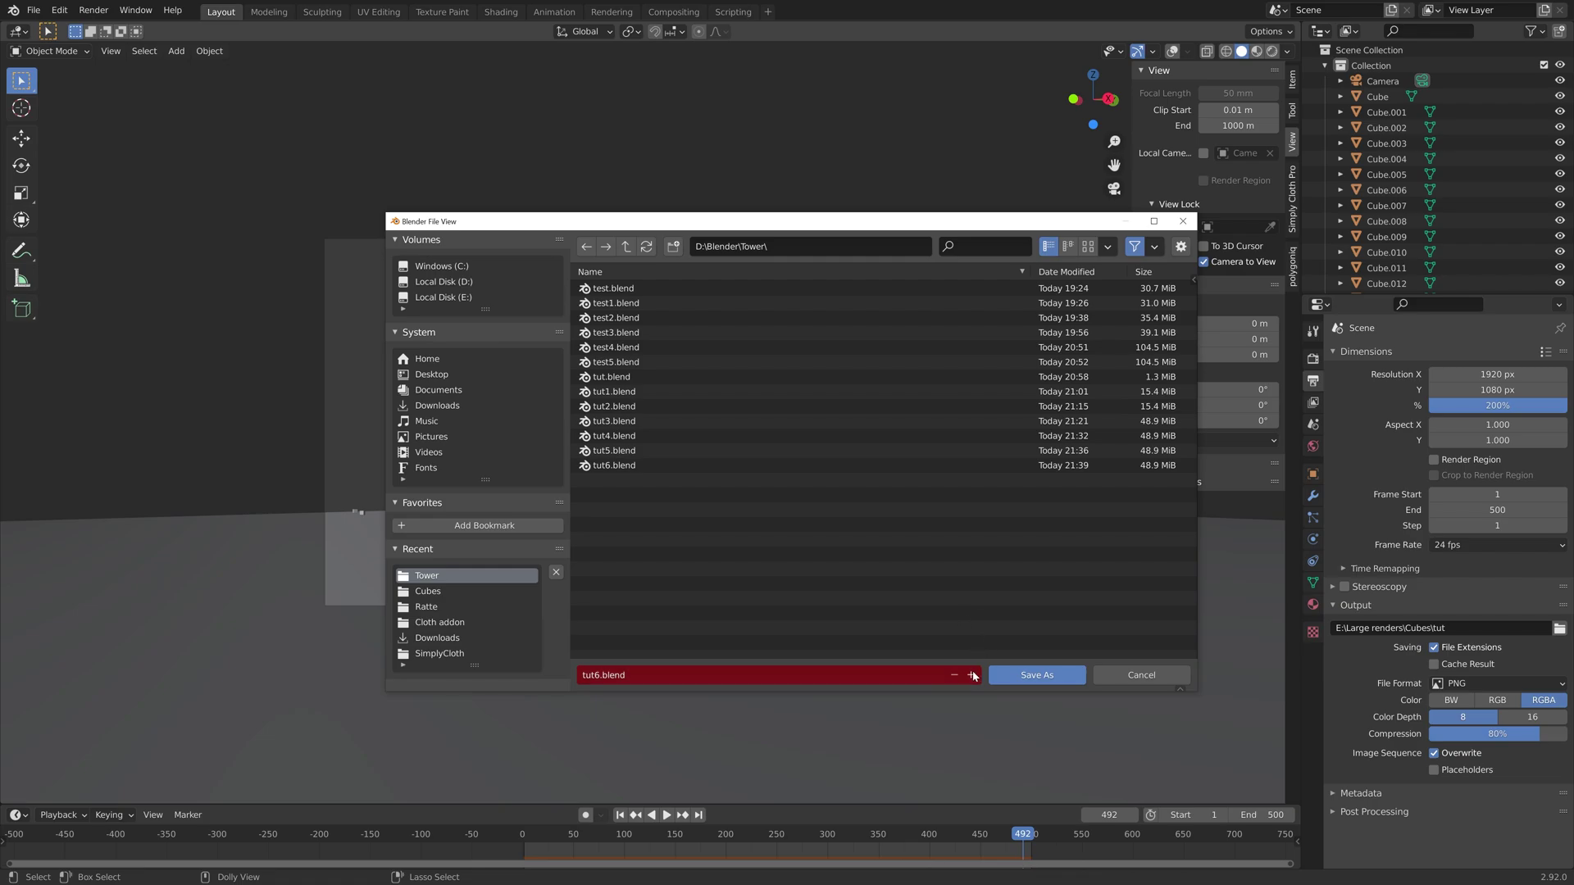
pyautogui.press('KP_Add')
pyautogui.click(1013, 671)
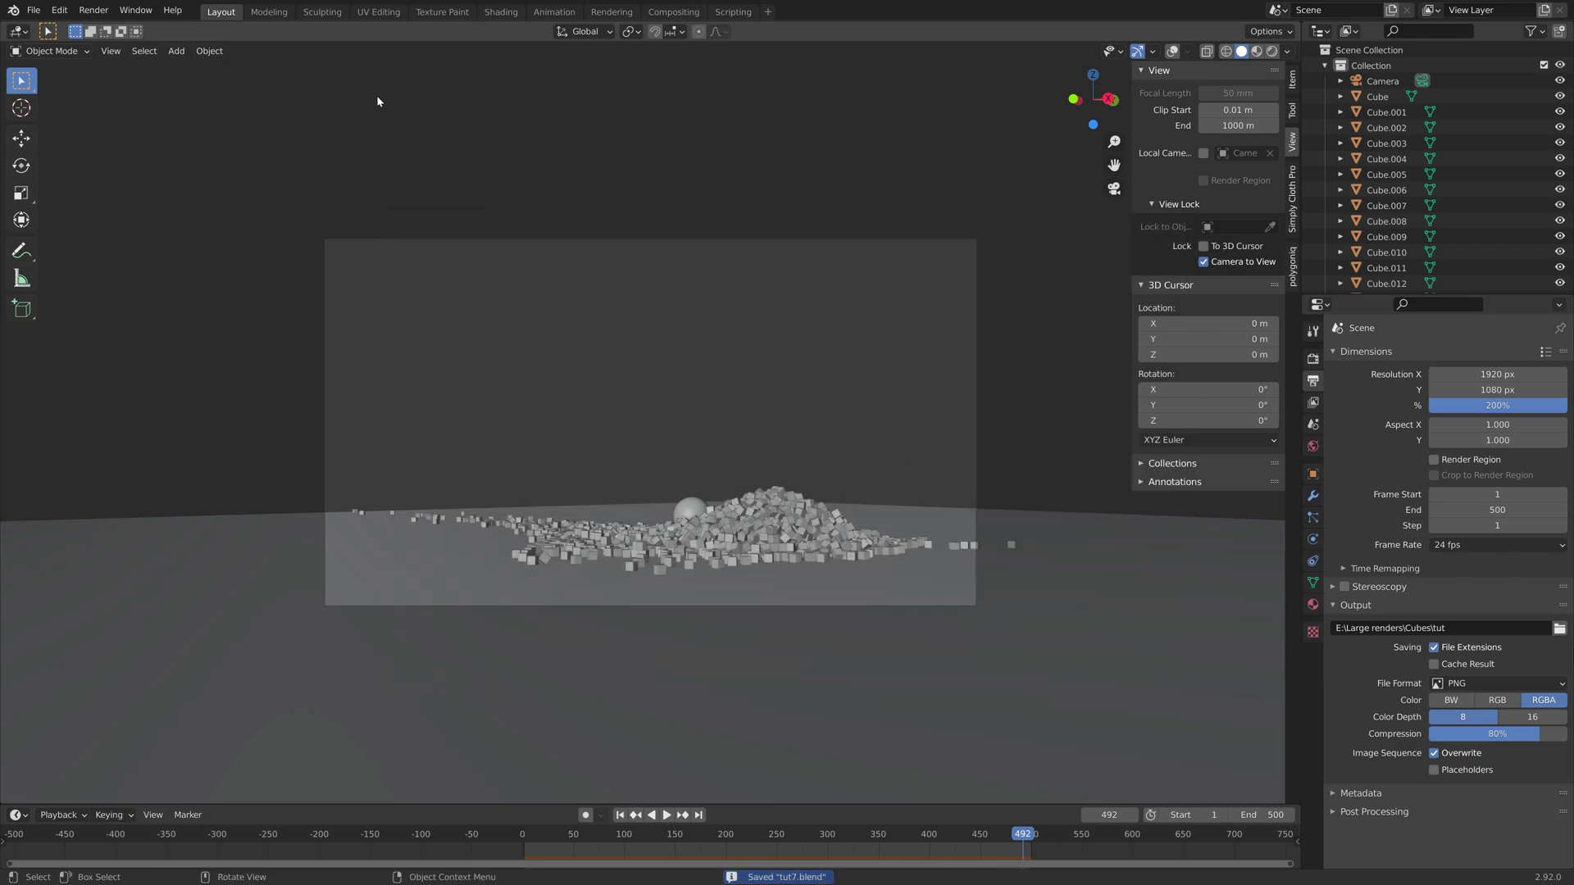
# - Start rendering the full animation
pyautogui.click(109, 10)
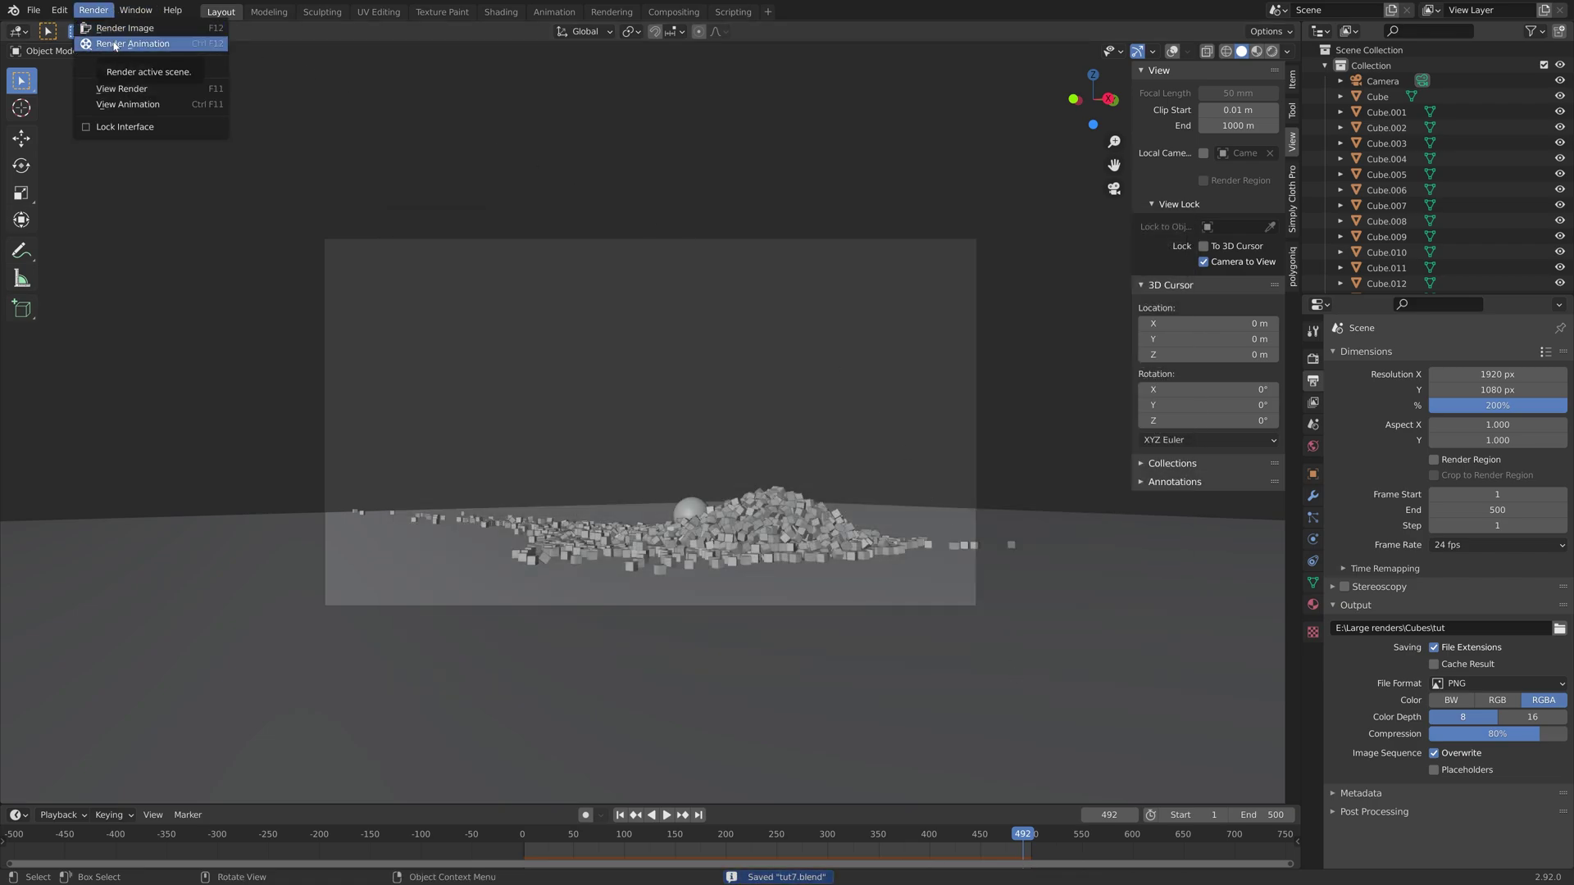
pyautogui.click(114, 45)
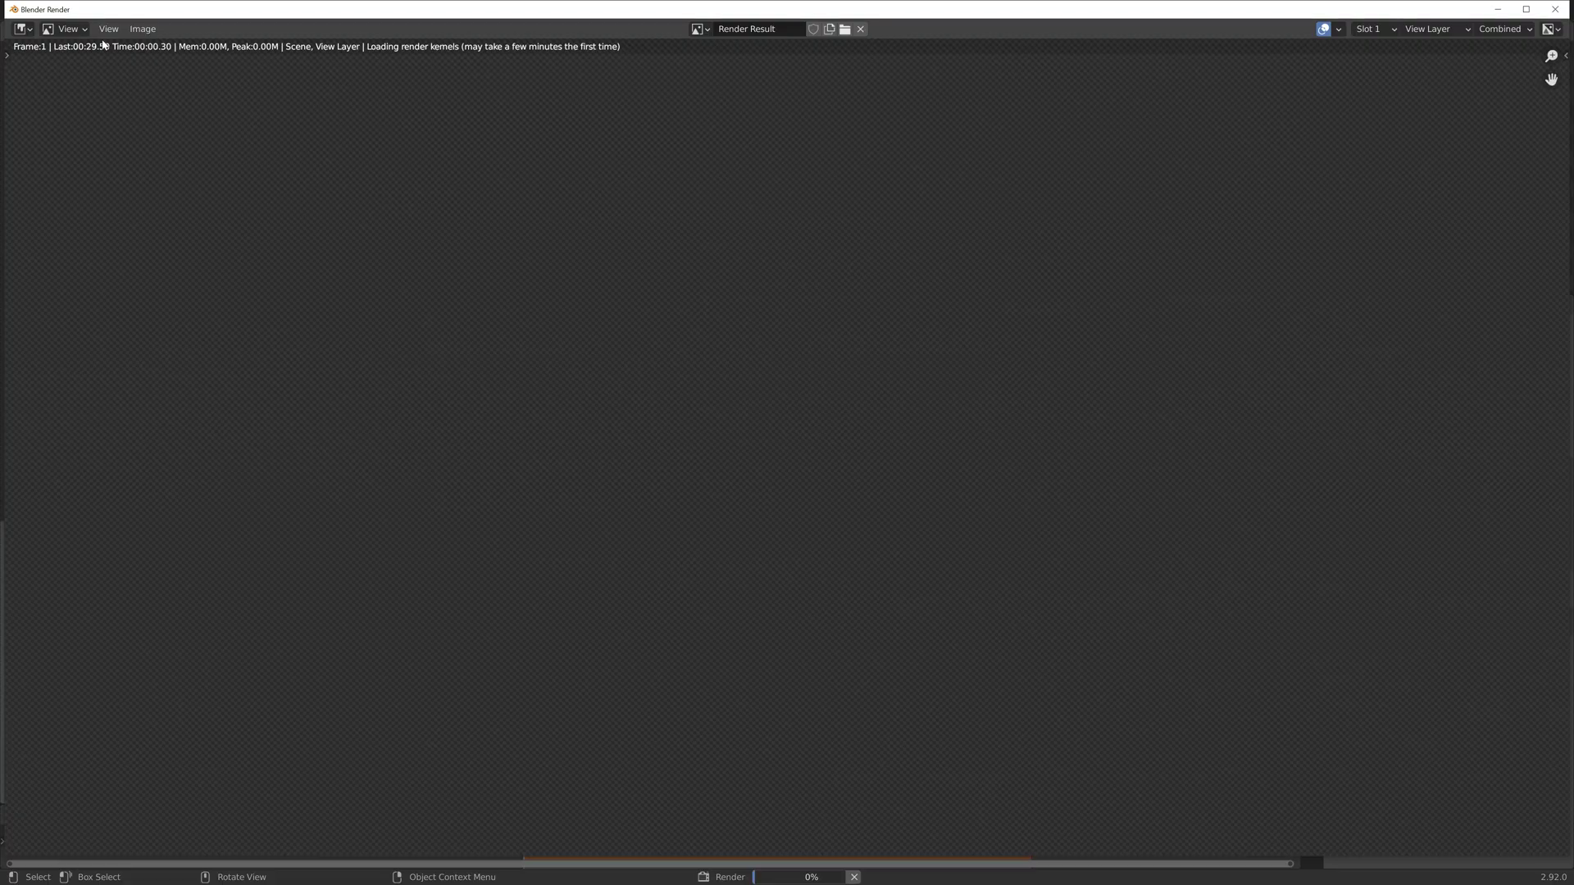